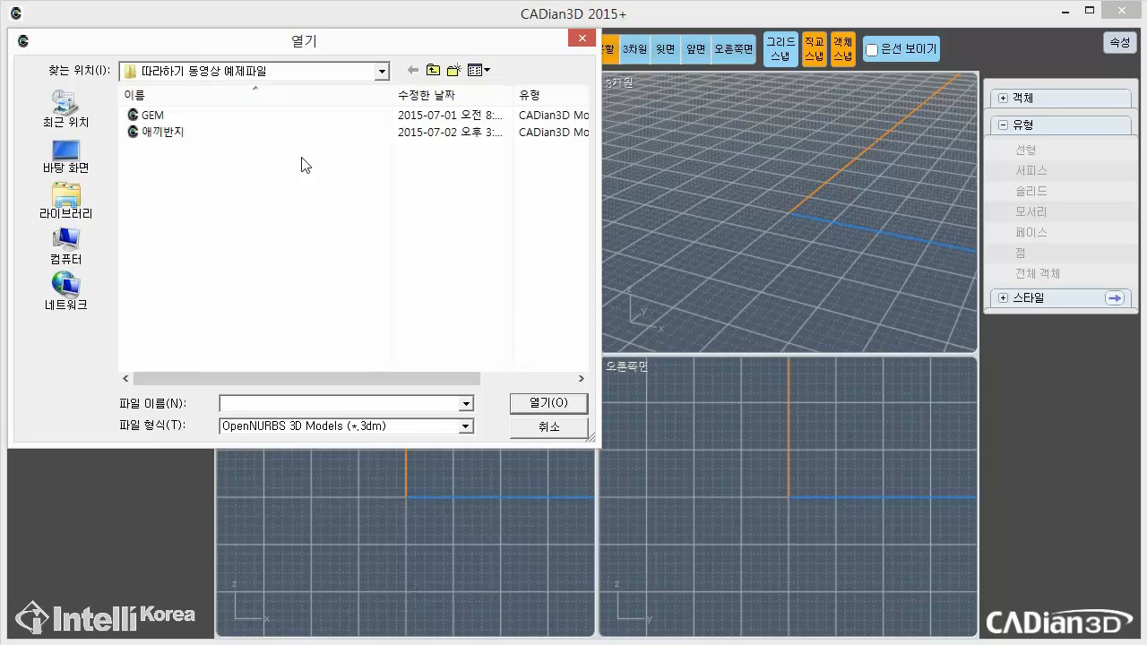
Open the 애끼반지 model and examine the finished ring and its gem settings from several sides
{"action": "double_click", "coordinate": [292, 132]}
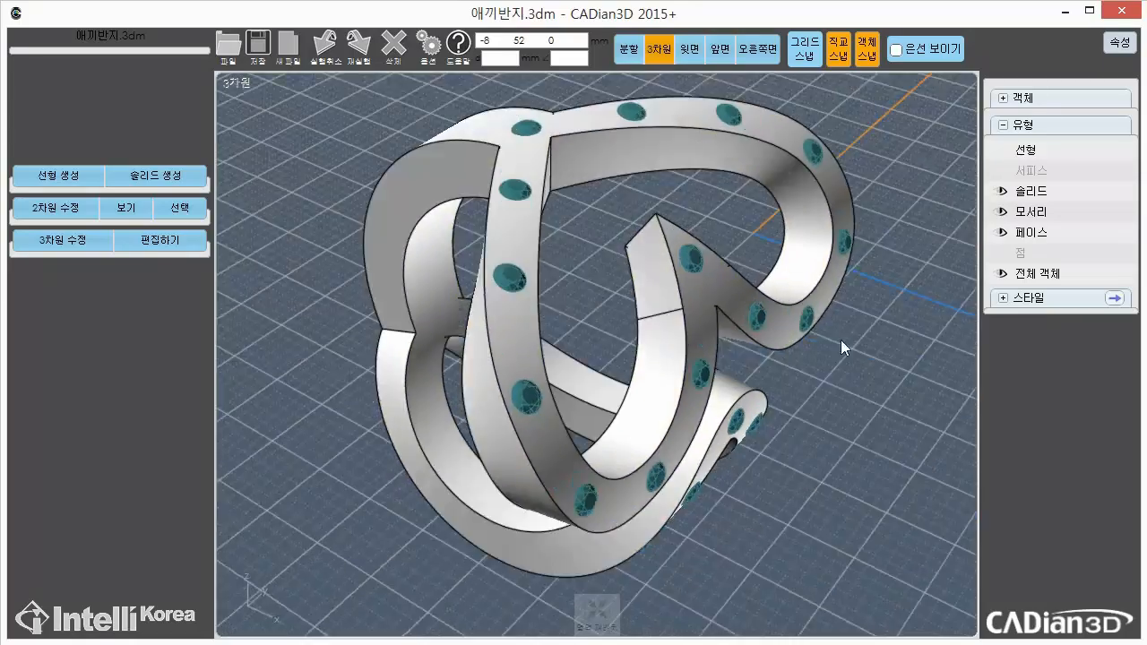
{"action": "right_click_drag", "start_coordinate": [841, 341], "coordinate": [943, 234]}
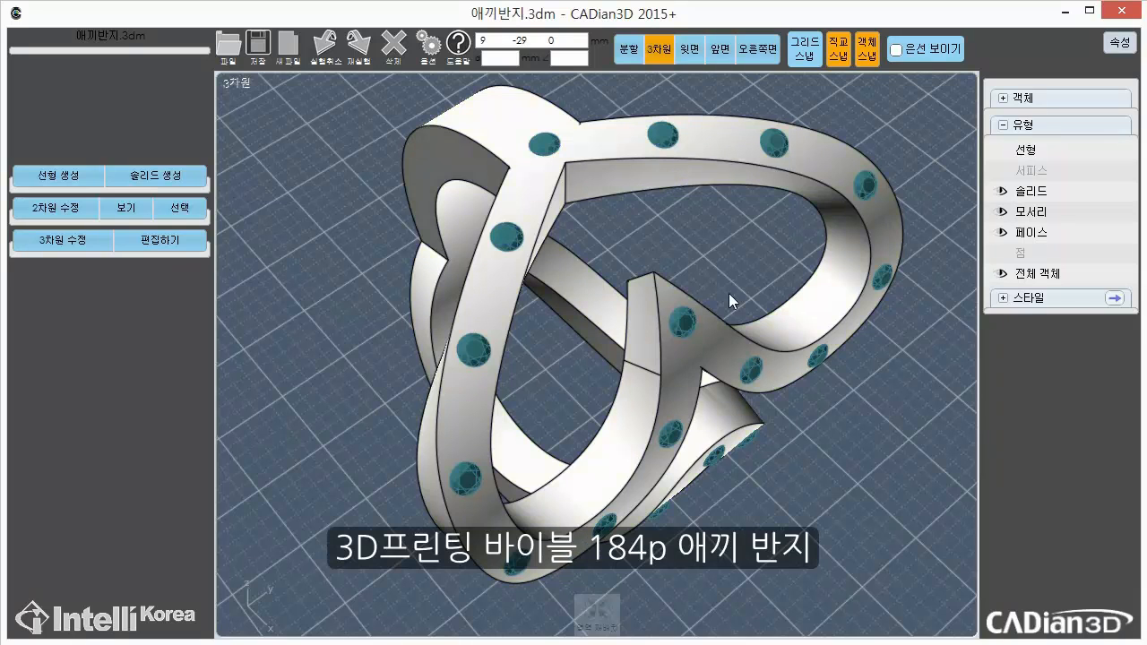
{"action": "right_click_drag", "start_coordinate": [666, 359], "coordinate": [750, 235]}
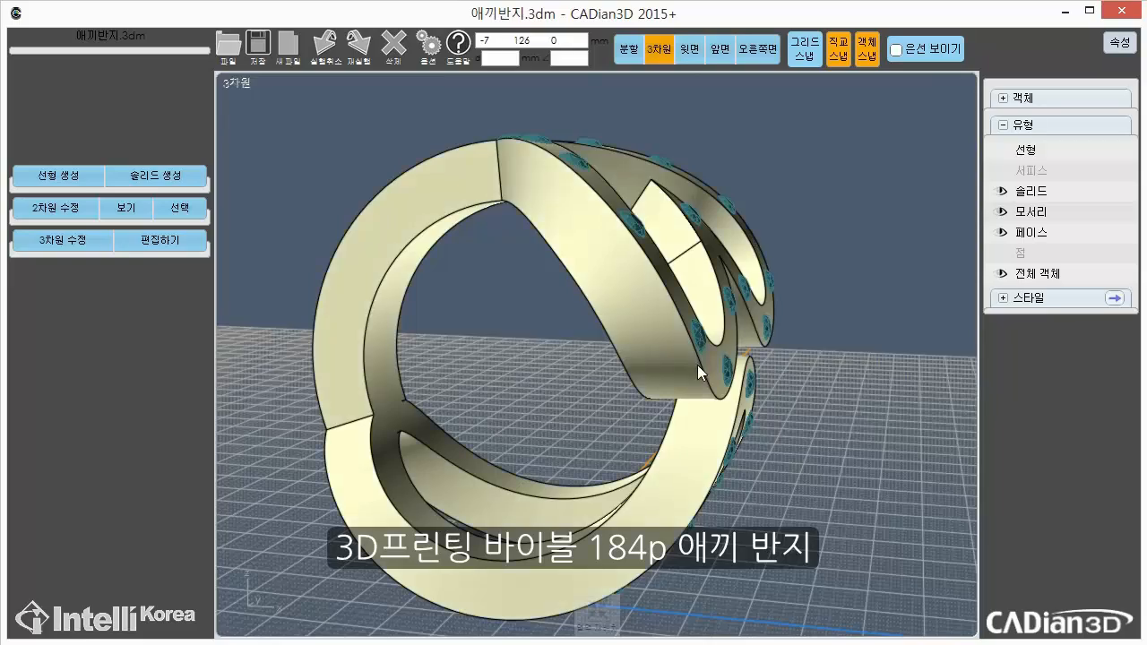
{"action": "middle_click_drag", "start_coordinate": [697, 364], "coordinate": [744, 285]}
{"action": "right_click_drag", "start_coordinate": [744, 285], "coordinate": [755, 363]}
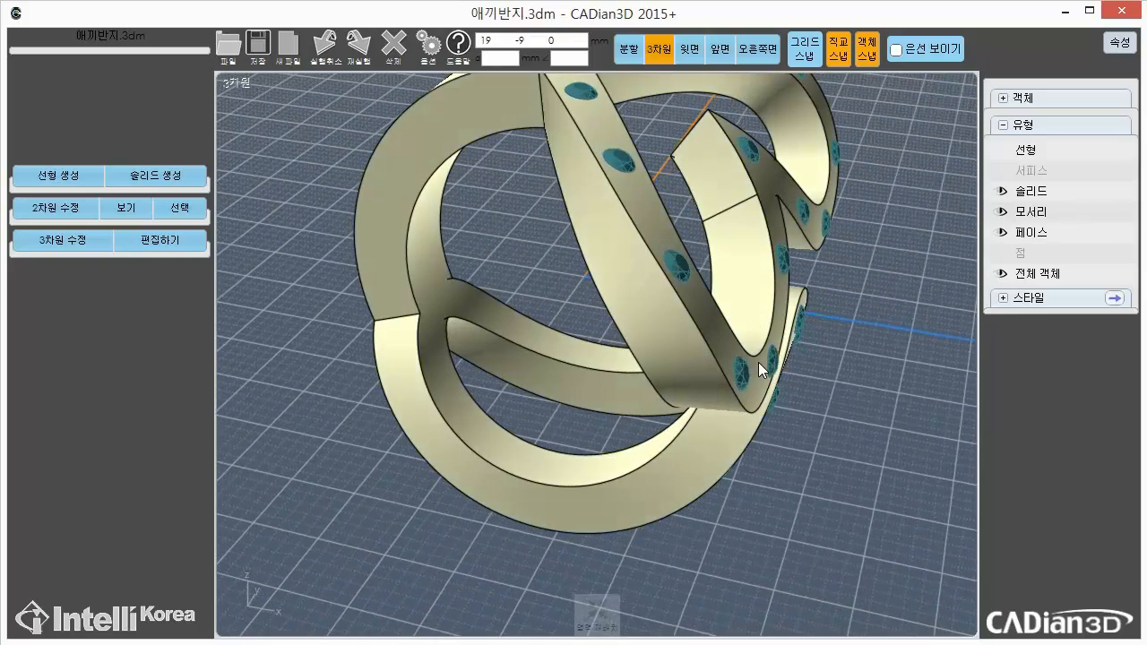
{"action": "right_click_drag", "start_coordinate": [768, 304], "coordinate": [859, 361]}
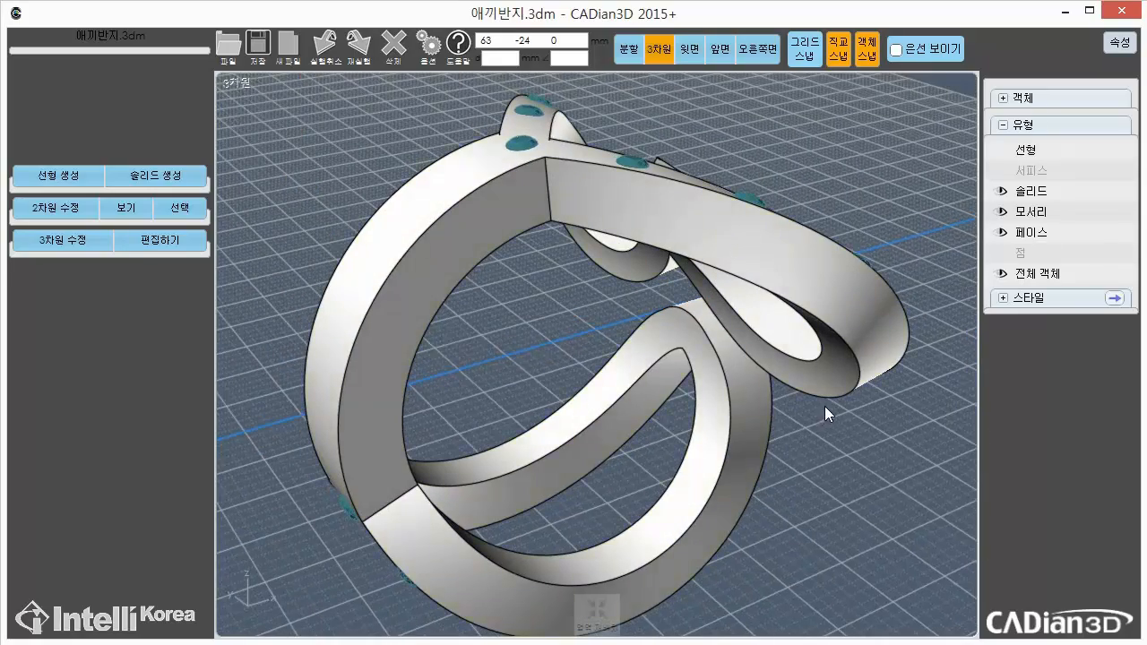
{"action": "right_click_drag", "start_coordinate": [825, 406], "coordinate": [839, 374]}
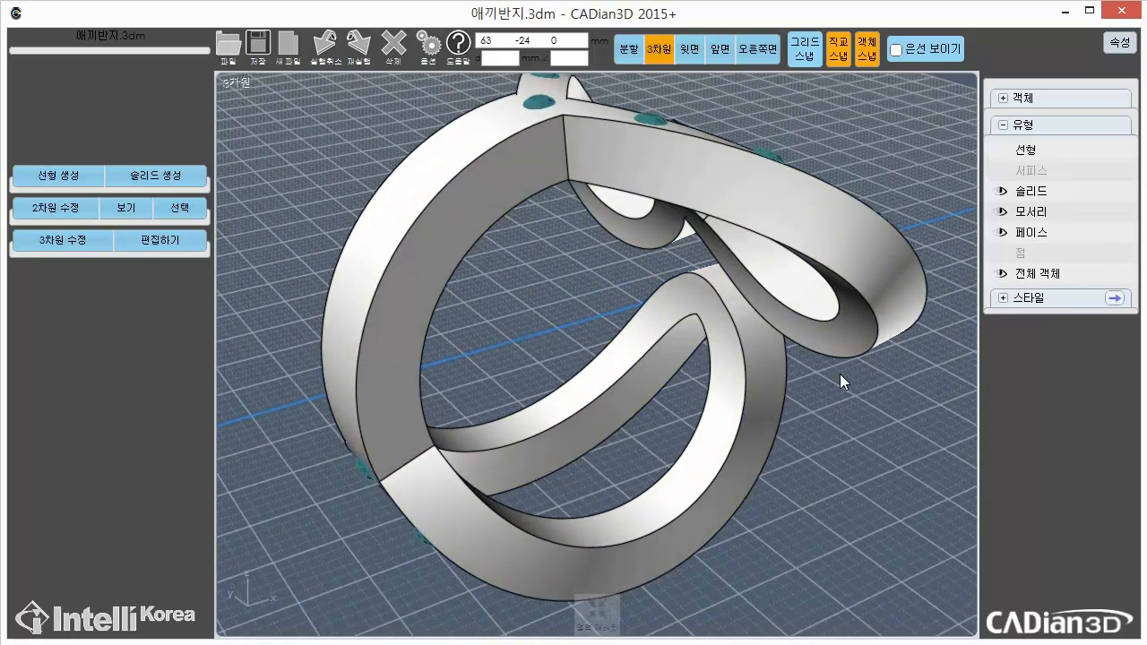
Show the curve creation, 2D editing, 3D editing and transform tool sets and look over their commands
{"action": "left_click", "coordinate": [64, 176]}
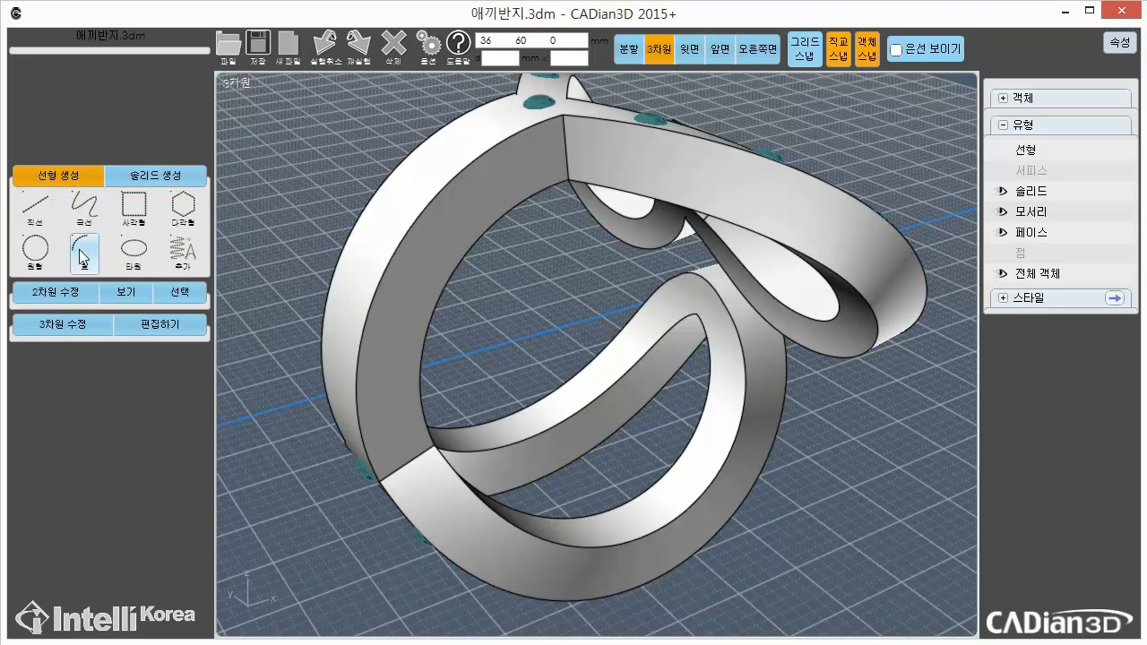
{"action": "left_click", "coordinate": [66, 290]}
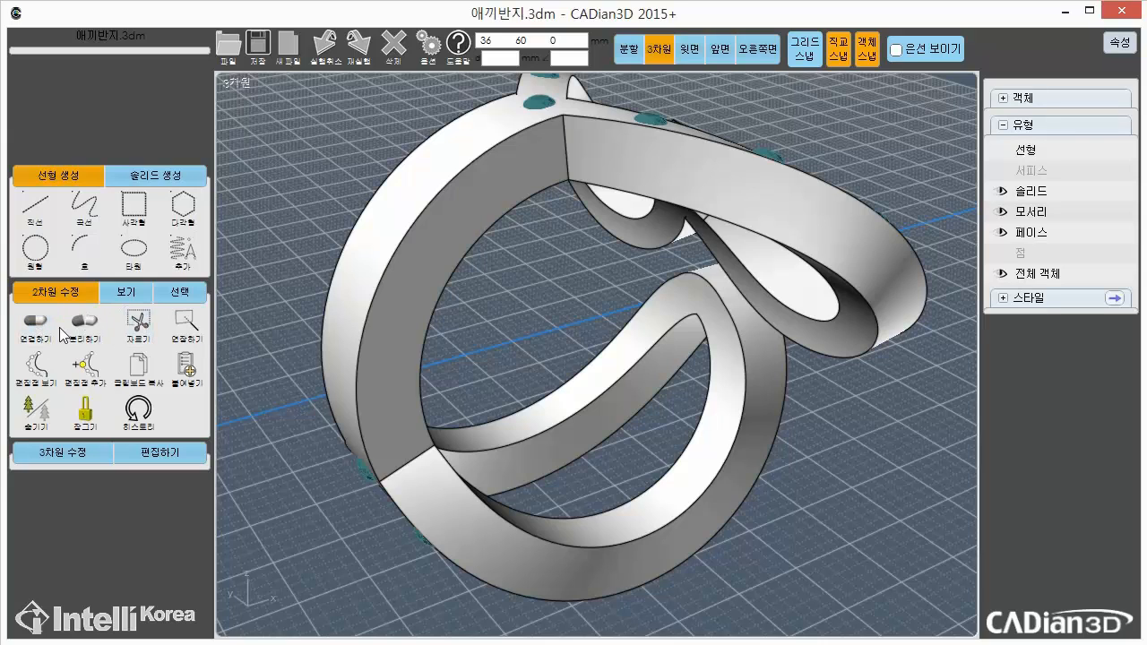
{"action": "left_click", "coordinate": [78, 457]}
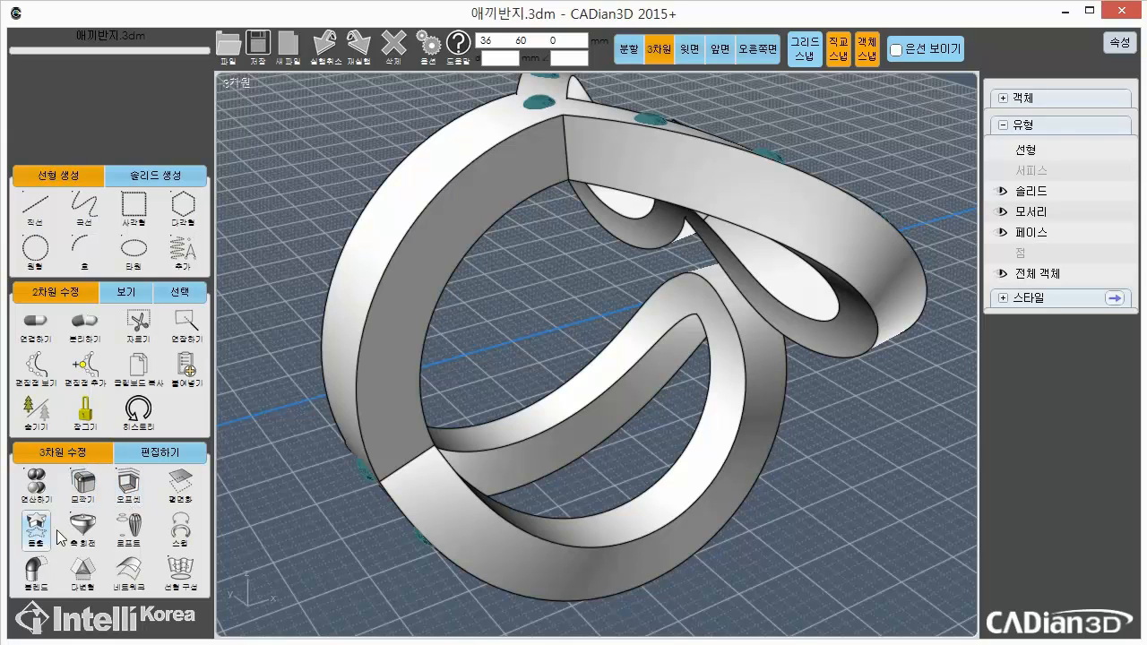
{"action": "left_click", "coordinate": [178, 455]}
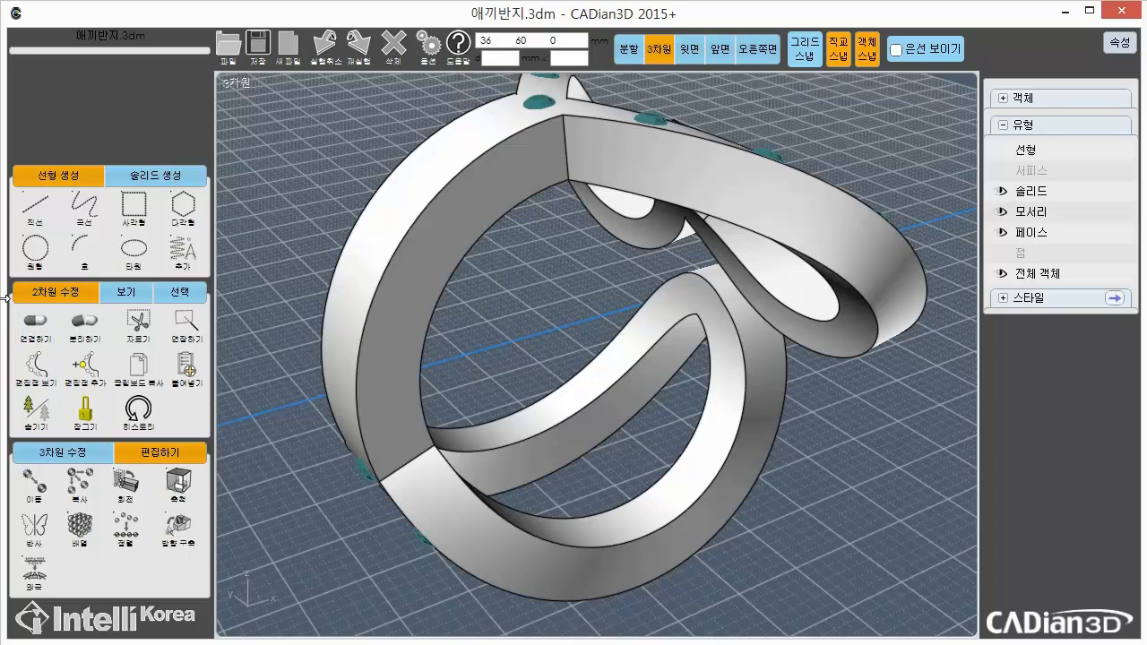
{"action": "left_click", "coordinate": [76, 453]}
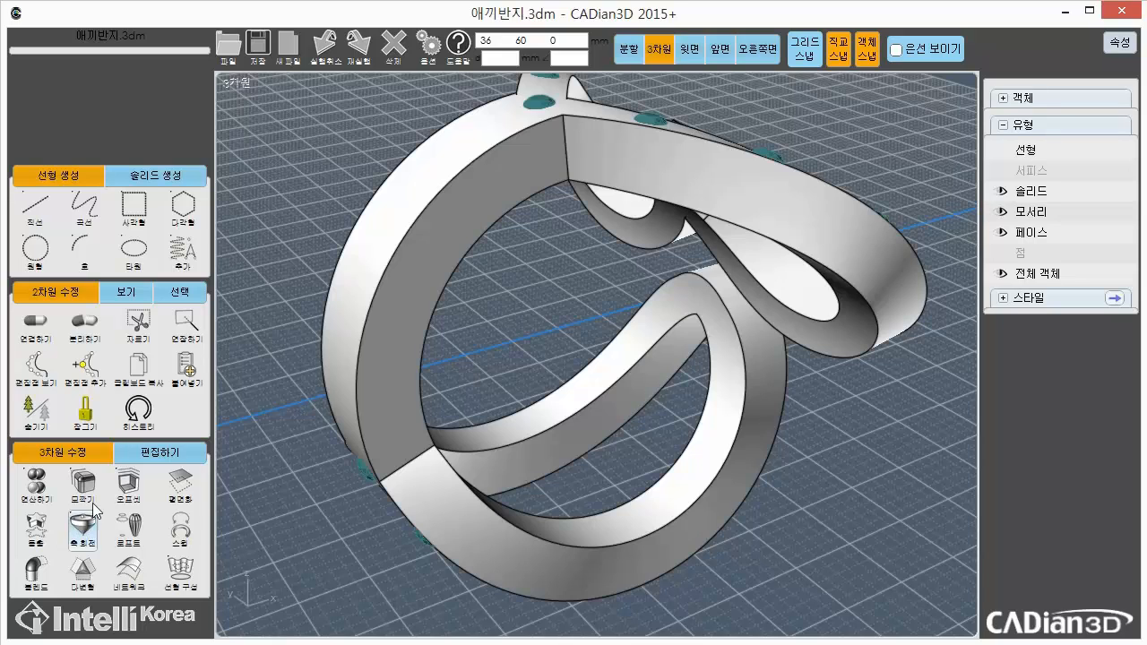
{"action": "left_click", "coordinate": [135, 454]}
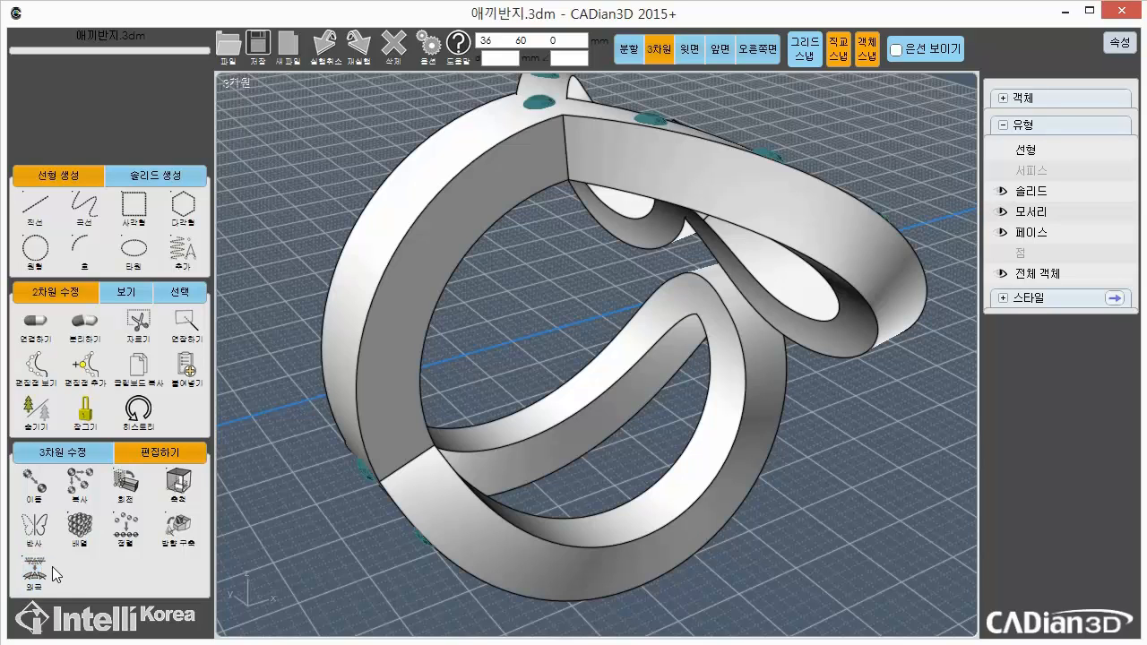
Start a new empty file and display it in the four-view split layout
{"action": "left_click", "coordinate": [518, 441]}
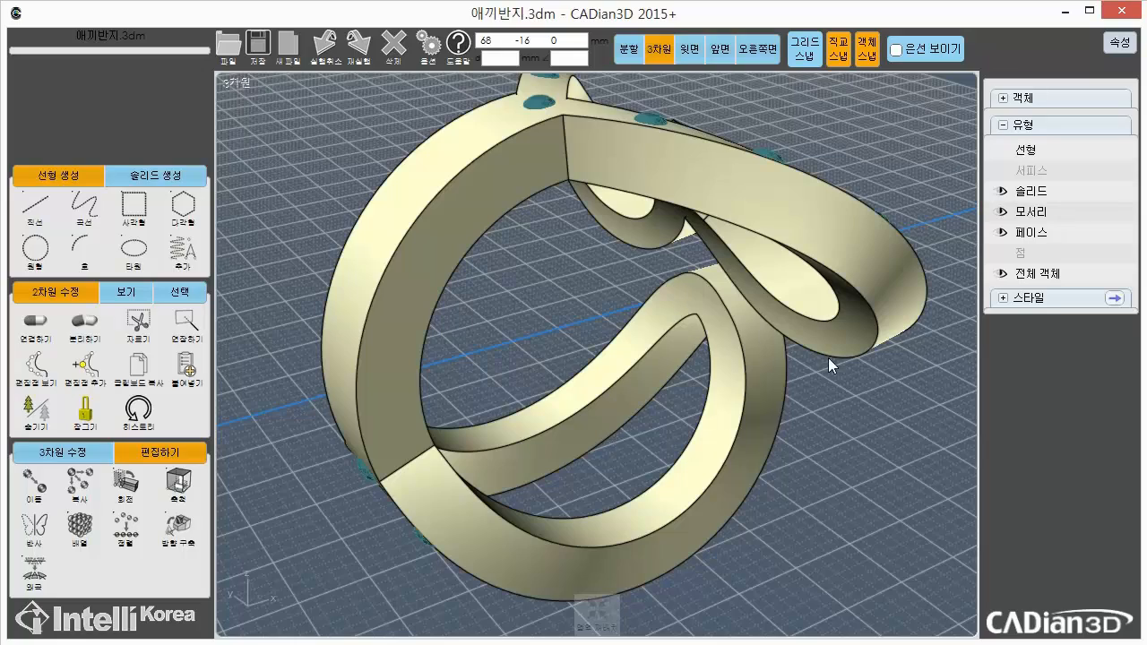
{"action": "middle_click_drag", "start_coordinate": [882, 407], "coordinate": [689, 428]}
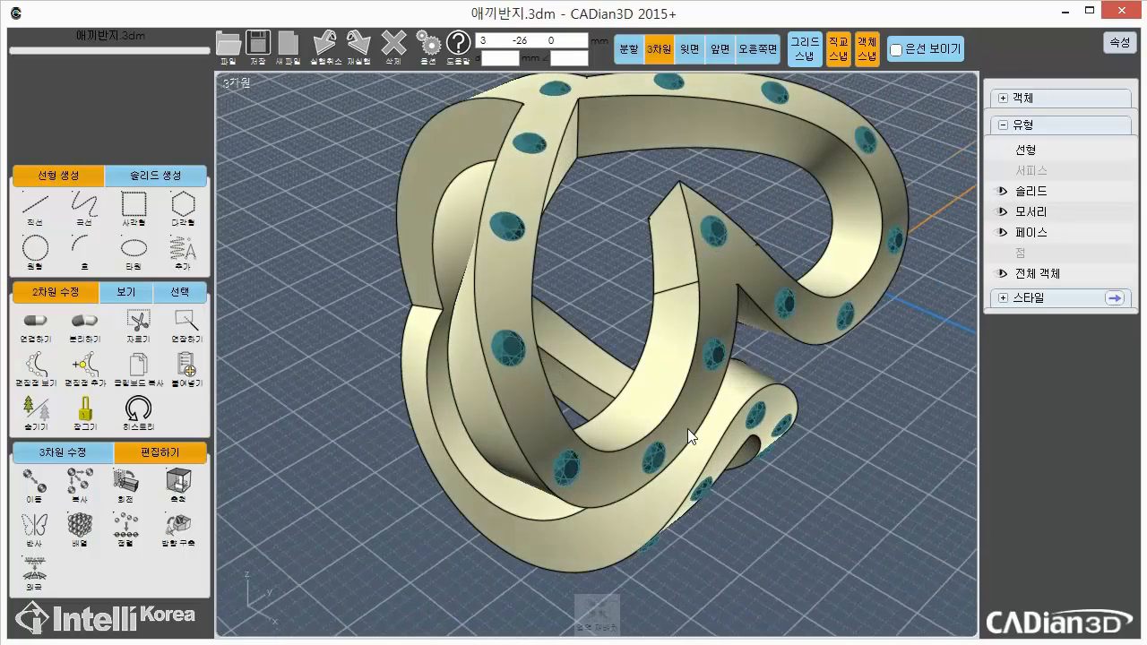
{"action": "left_click", "coordinate": [296, 61]}
{"action": "left_click", "coordinate": [606, 54]}
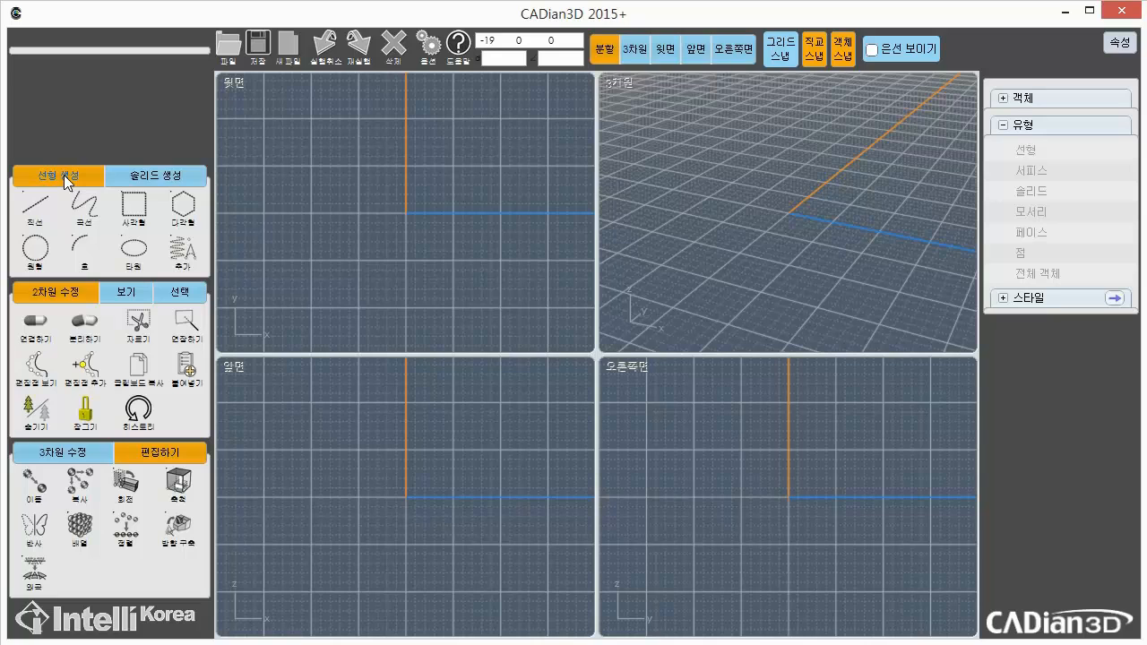
Start a centre ellipse at the origin in the top view, with its 25 mm width along the X axis
{"action": "left_click", "coordinate": [133, 250]}
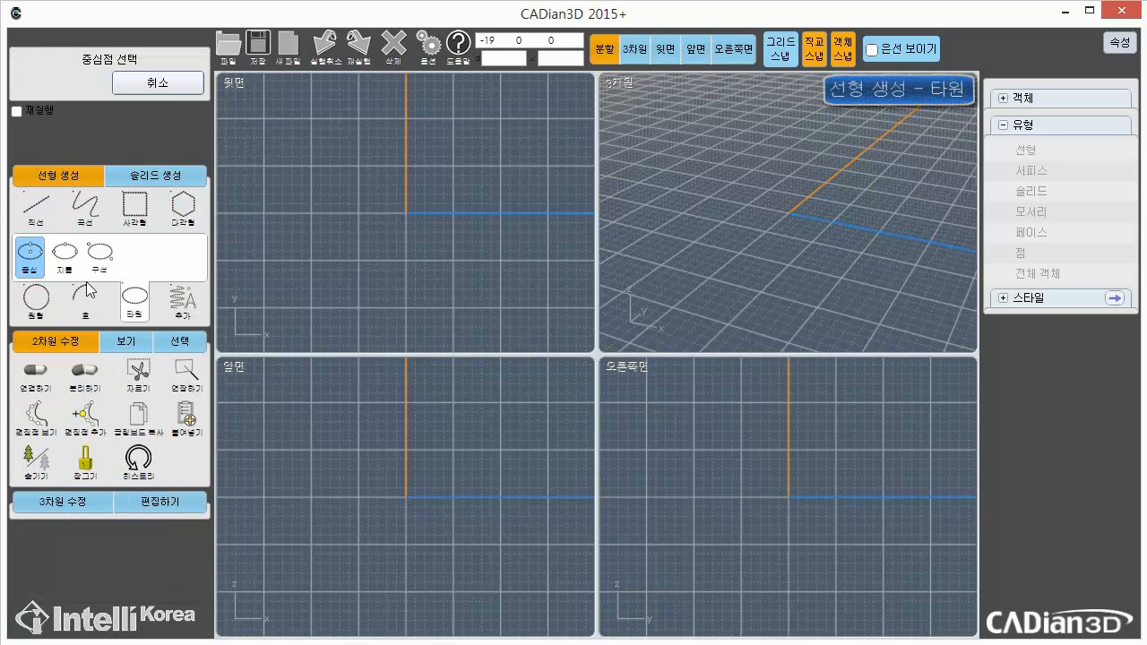
{"action": "left_click", "coordinate": [408, 214]}
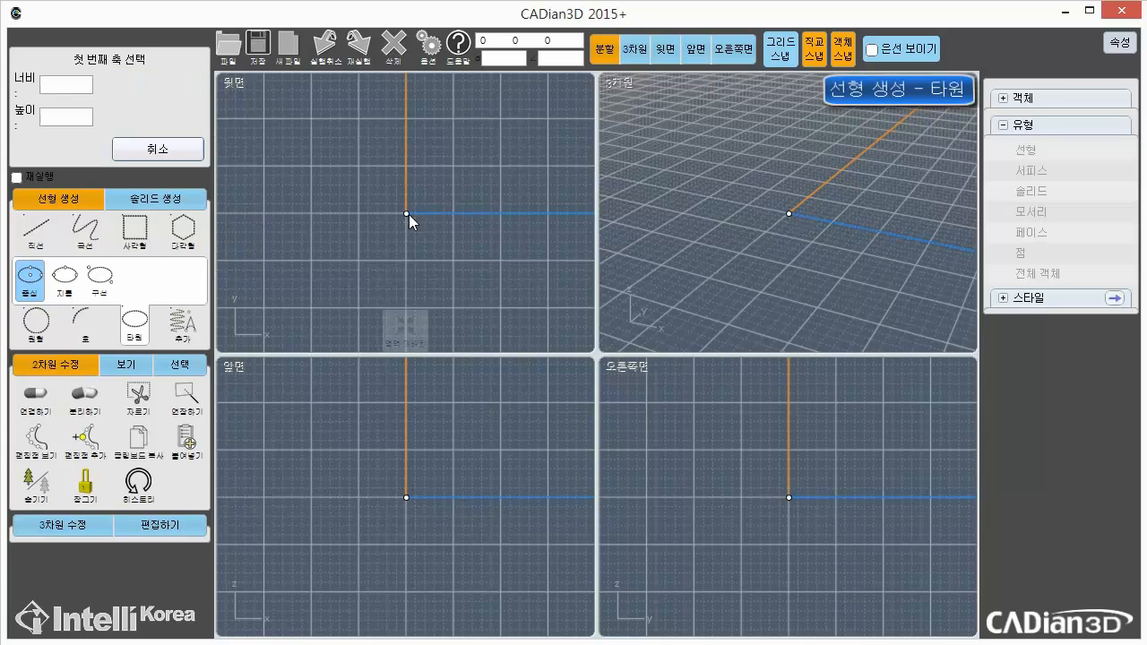
{"action": "left_click", "coordinate": [70, 90]}
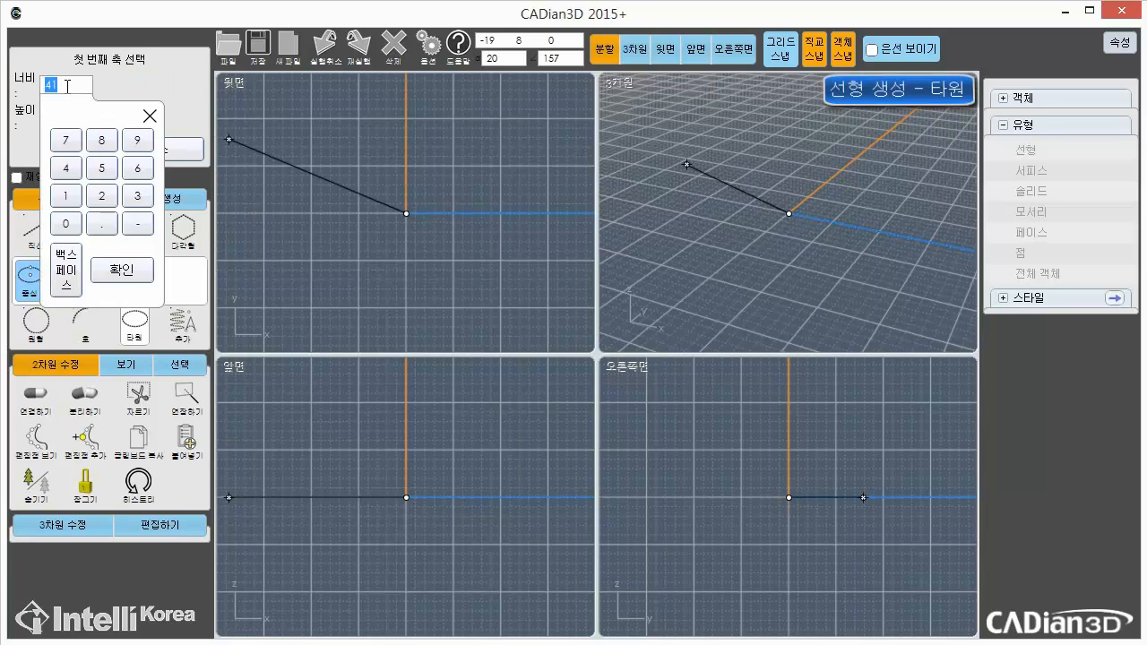
{"action": "left_click", "coordinate": [101, 195]}
{"action": "left_click", "coordinate": [104, 170]}
{"action": "left_click", "coordinate": [122, 270]}
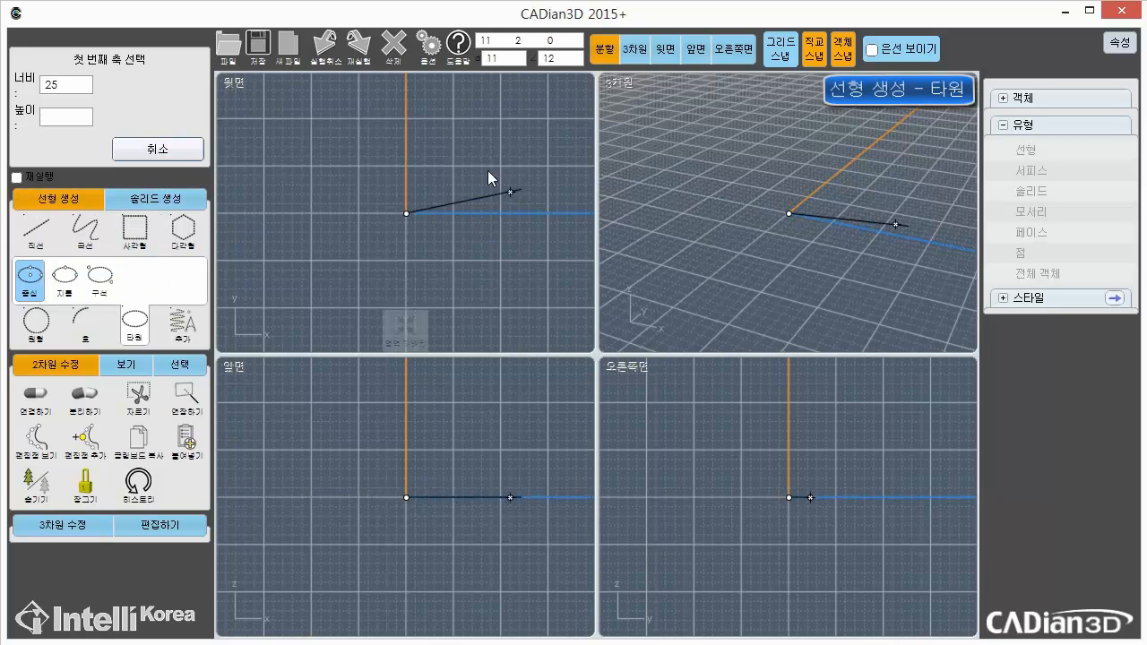
{"action": "left_click", "coordinate": [506, 215]}
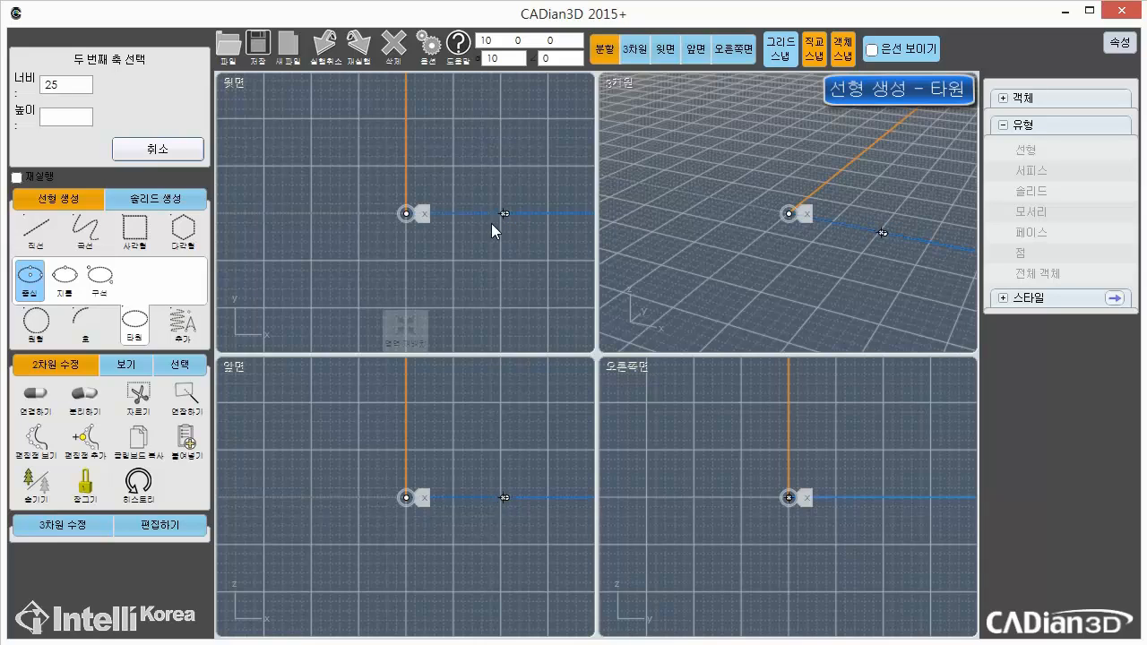
Set the ellipse's height to 10 mm, place its second axis and select the finished ellipse
{"action": "left_click", "coordinate": [72, 116]}
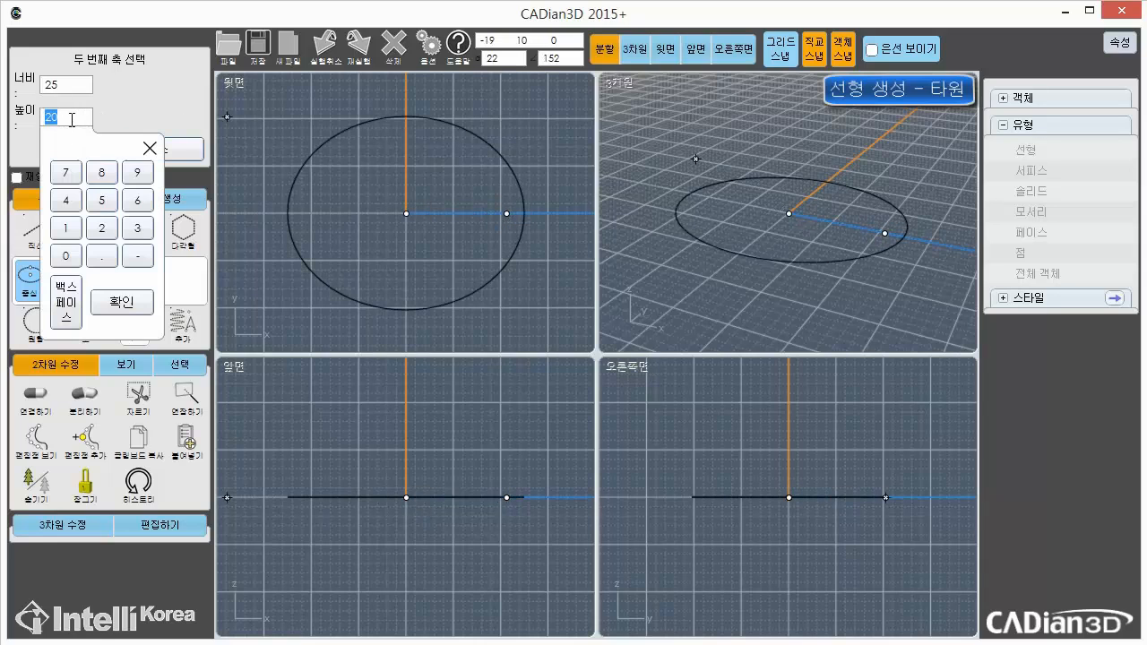
{"action": "left_click", "coordinate": [66, 229]}
{"action": "left_click", "coordinate": [70, 252]}
{"action": "left_click", "coordinate": [122, 302]}
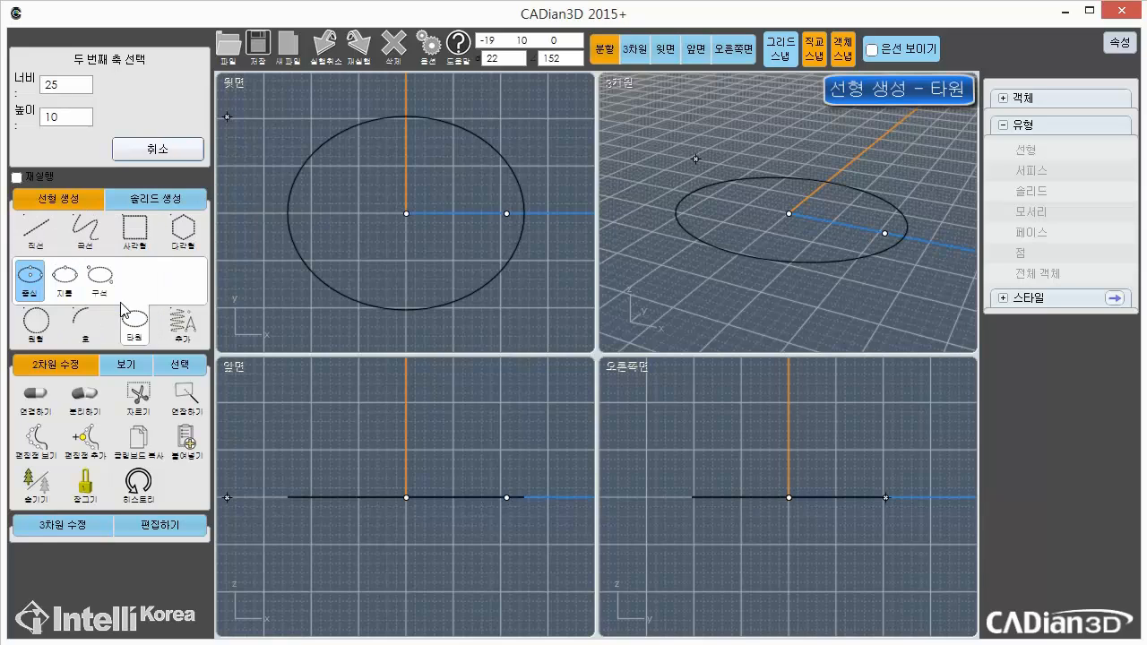
{"action": "left_click", "coordinate": [421, 167]}
{"action": "left_click_drag", "start_coordinate": [548, 141], "coordinate": [268, 272]}
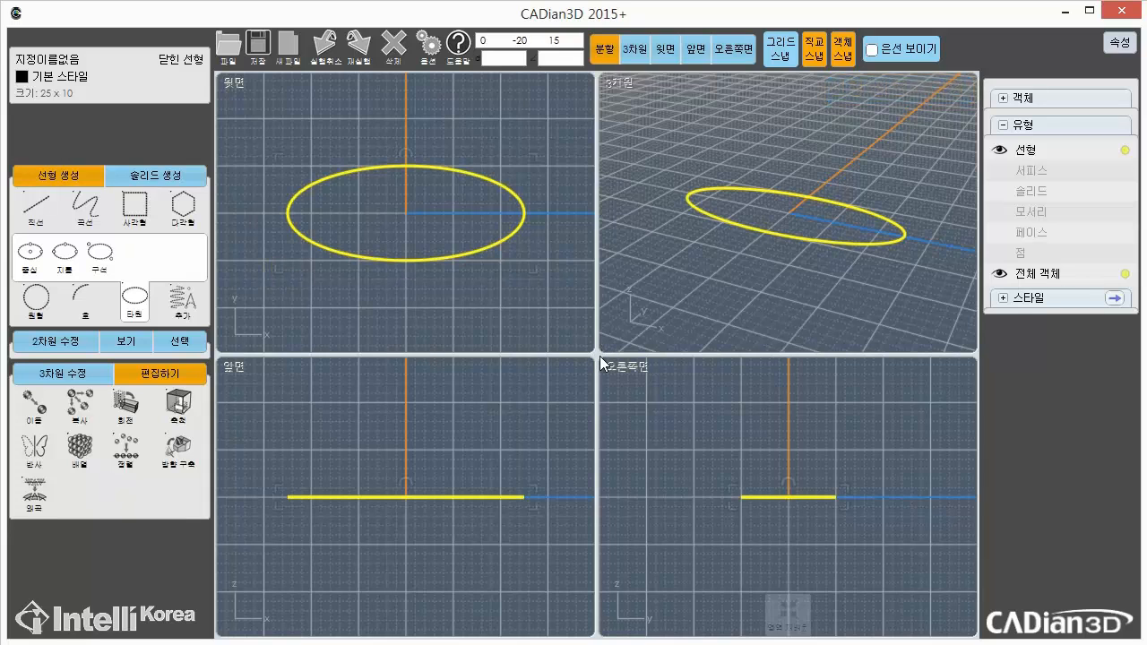
Start a straight line at the ellipse's quadrant point on the negative X side in the top view
{"action": "scroll", "coordinate": [475, 230], "scroll_direction": "down", "scroll_amount": 3}
{"action": "middle_click_drag", "start_coordinate": [475, 229], "coordinate": [330, 218]}
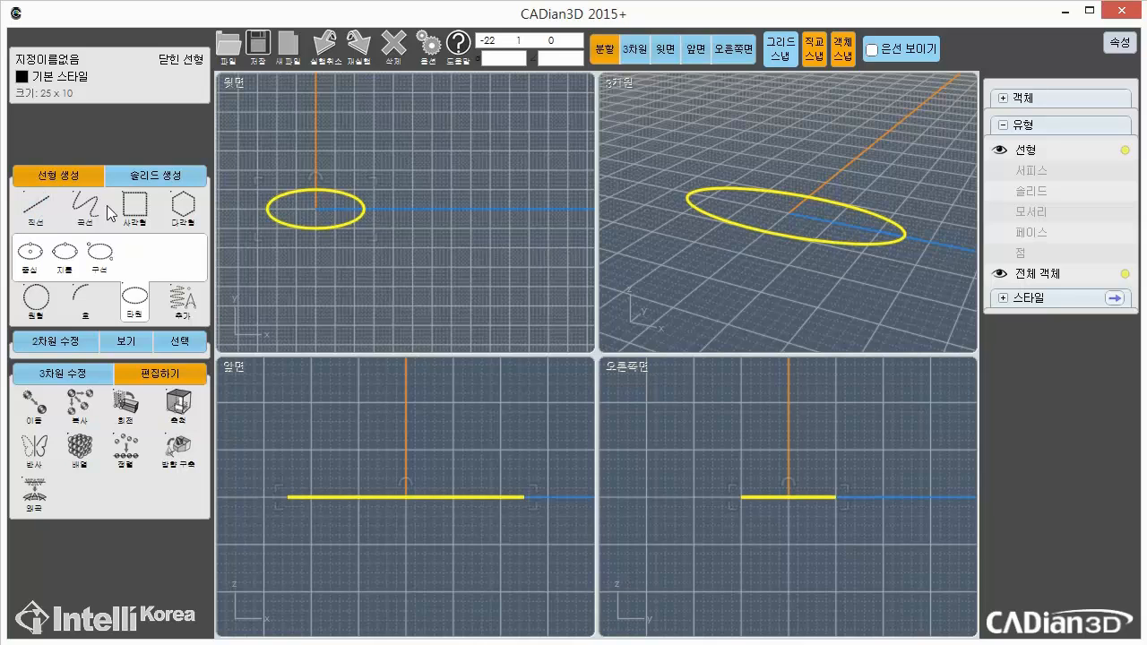
{"action": "left_click", "coordinate": [412, 244]}
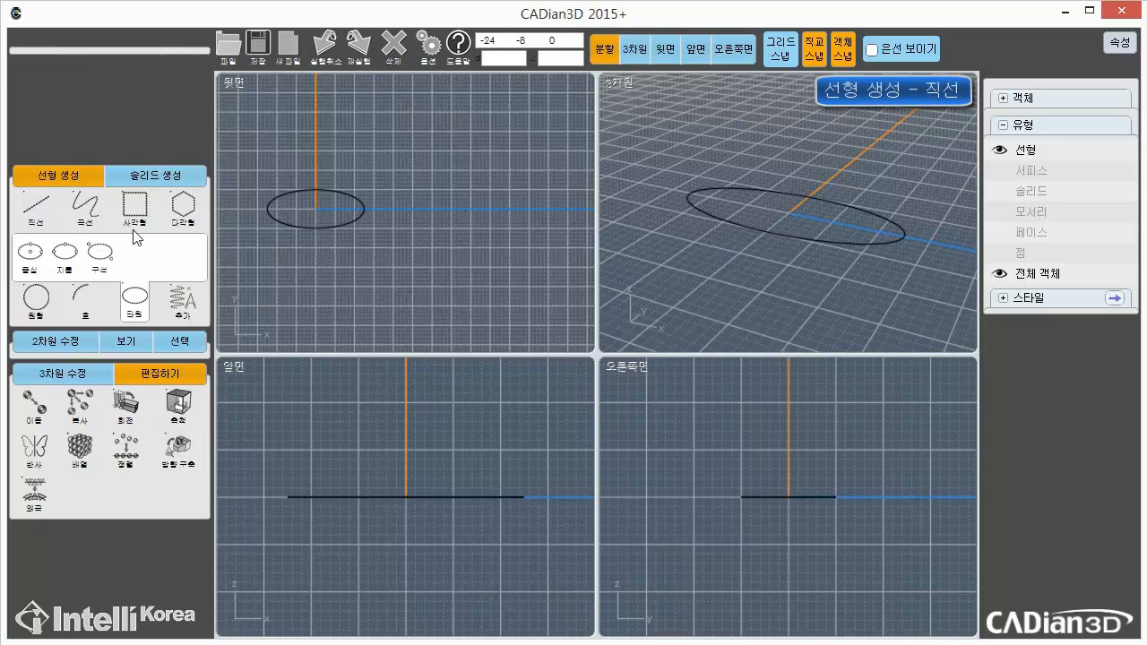
{"action": "left_click", "coordinate": [35, 207]}
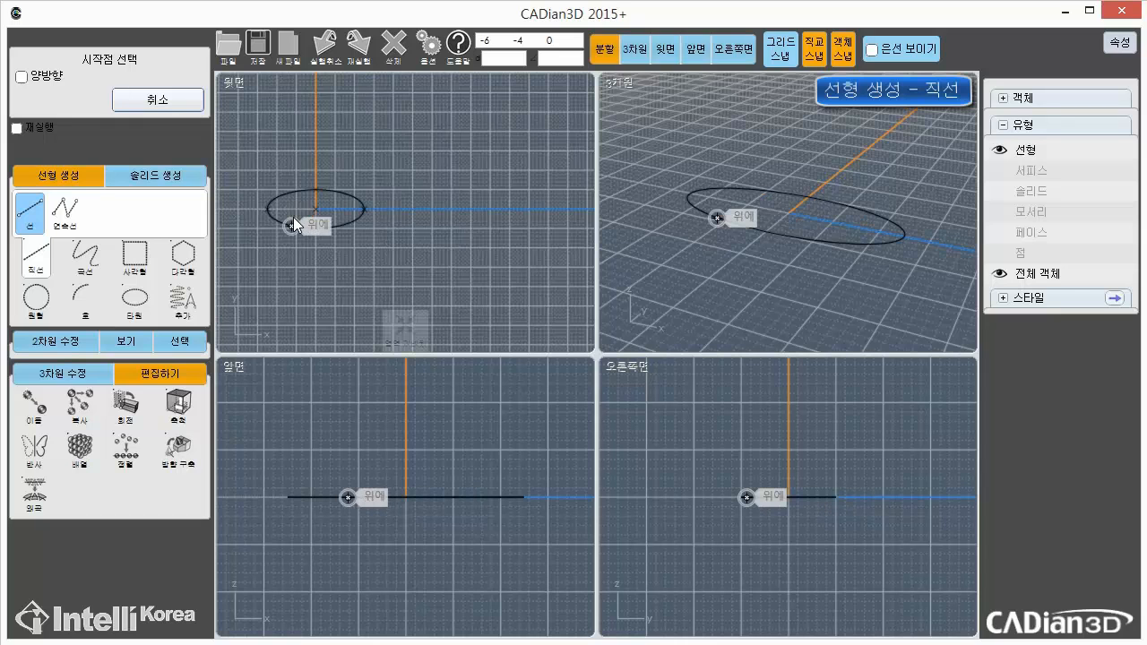
{"action": "scroll", "coordinate": [293, 217], "scroll_direction": "up", "scroll_amount": 2}
{"action": "mouse_move", "coordinate": [355, 194]}
{"action": "middle_mouse_down"}
{"action": "mouse_move", "coordinate": [391, 230]}
{"action": "mouse_move", "coordinate": [378, 235]}
{"action": "middle_mouse_up"}
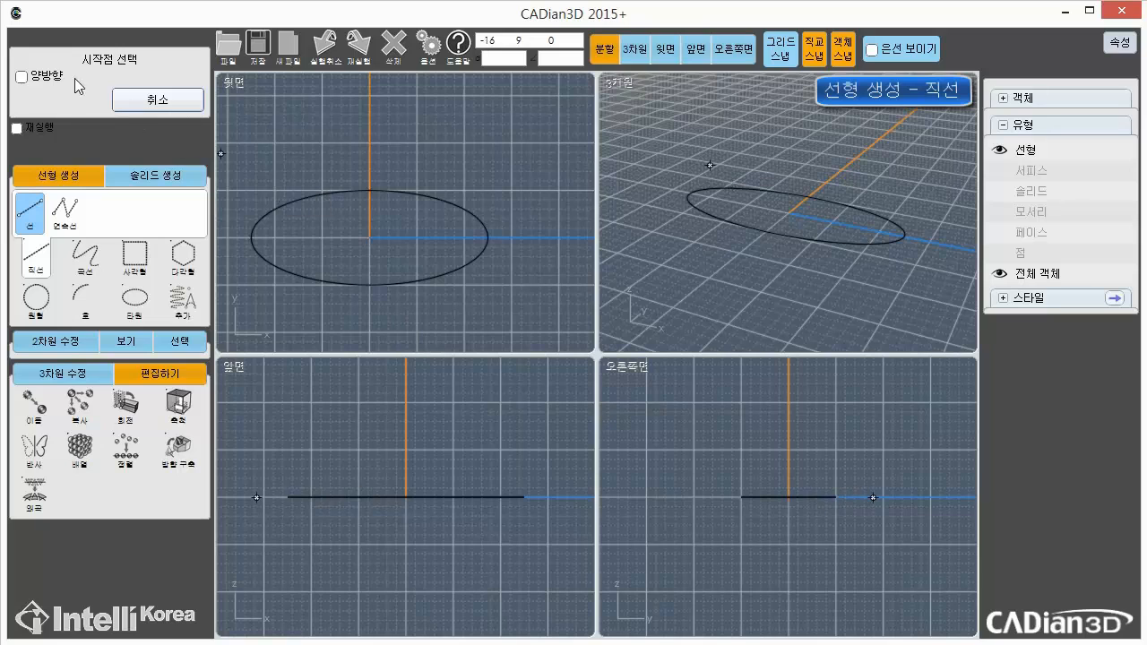
{"action": "left_click", "coordinate": [251, 238]}
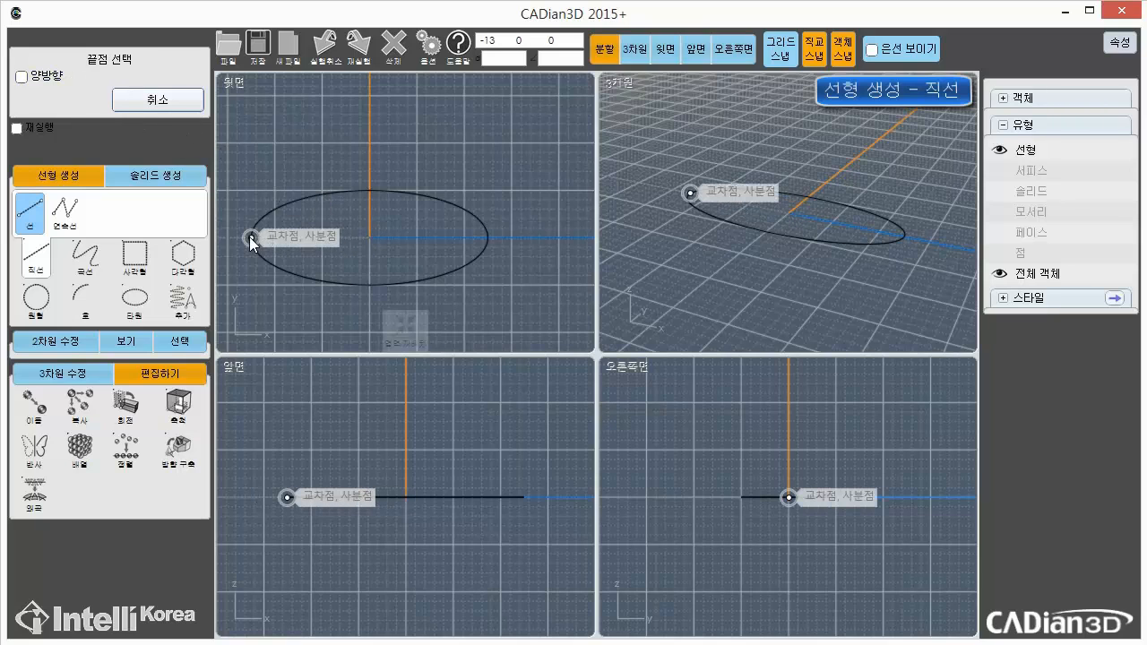
Set the line's length to 54 mm and finish it horizontally along the X axis through the ellipse
{"action": "left_click", "coordinate": [518, 59]}
{"action": "left_click", "coordinate": [533, 145]}
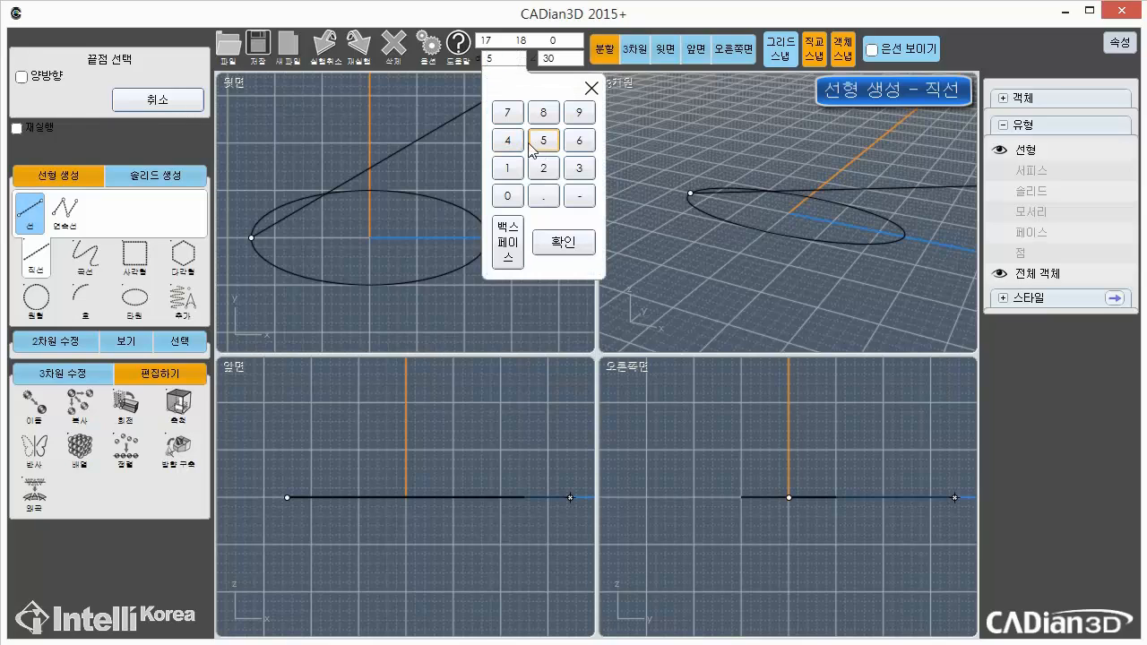
{"action": "left_click", "coordinate": [513, 141]}
{"action": "left_click", "coordinate": [560, 242]}
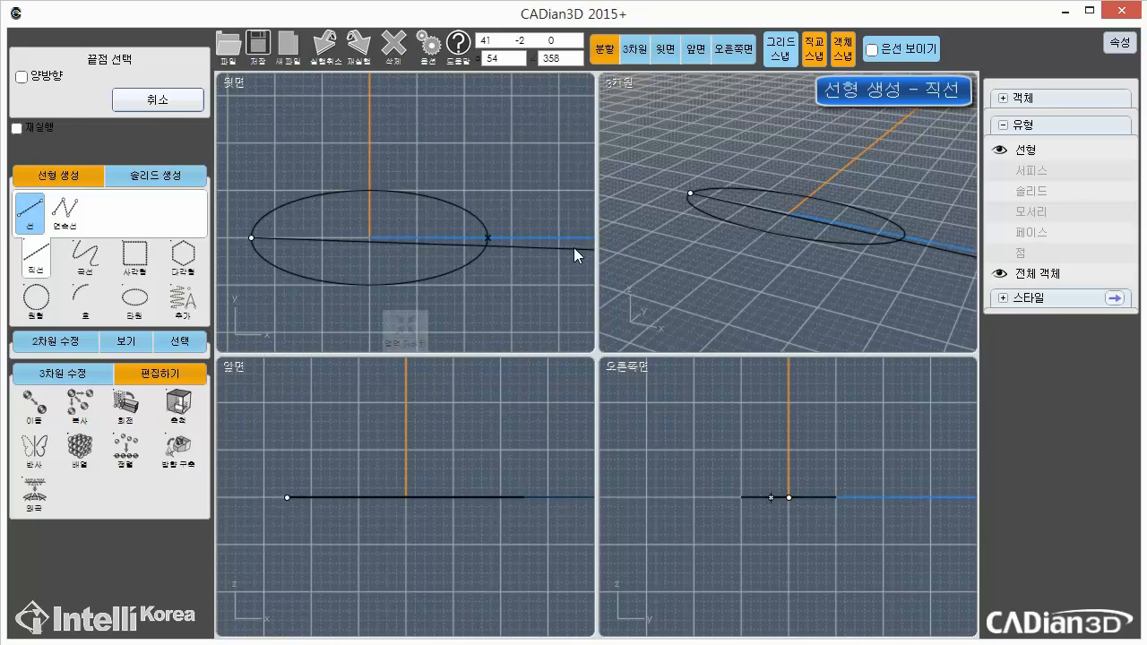
{"action": "scroll", "coordinate": [515, 230], "scroll_direction": "down", "scroll_amount": 3}
{"action": "middle_click_drag", "start_coordinate": [516, 230], "coordinate": [389, 224]}
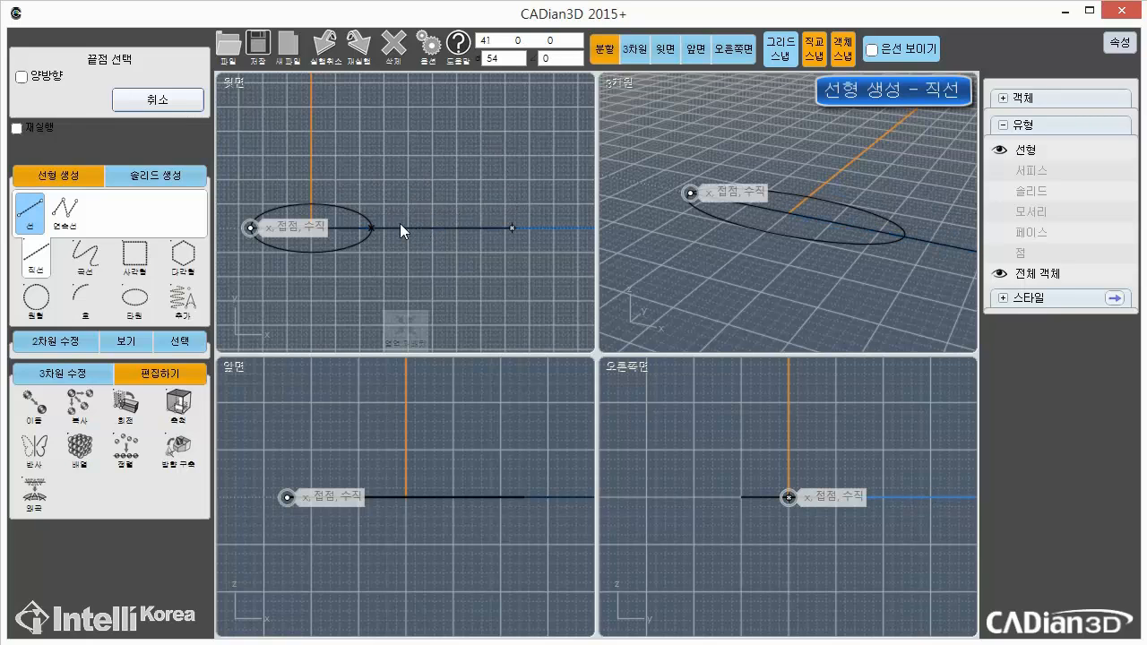
{"action": "left_click", "coordinate": [400, 223]}
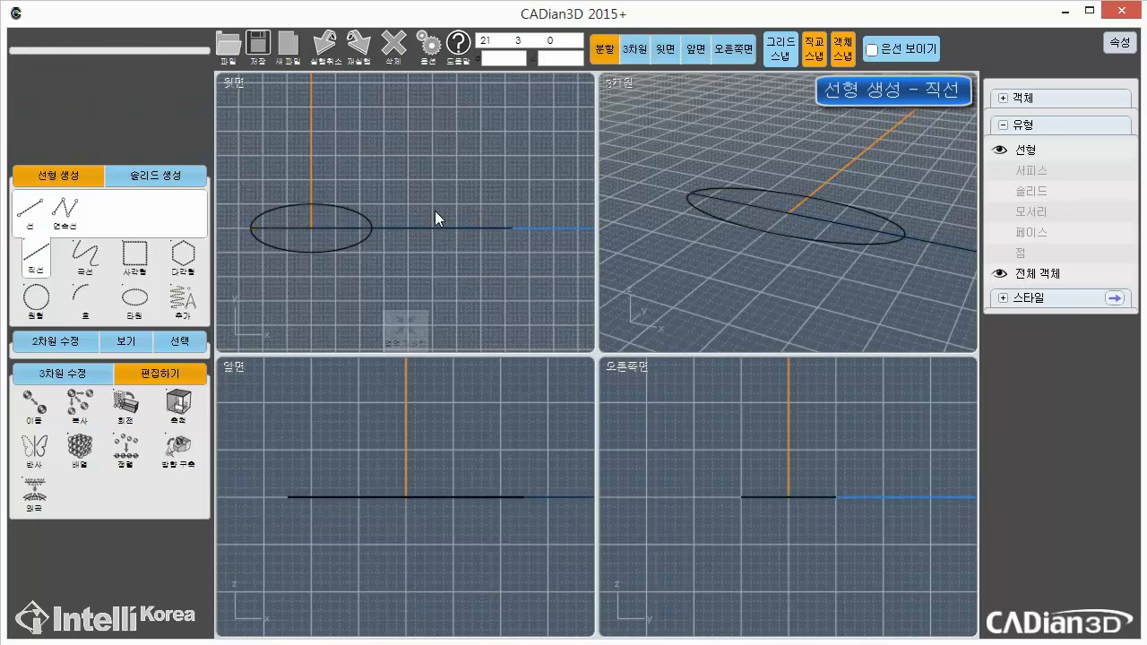
{"action": "middle_click_drag", "start_coordinate": [435, 210], "coordinate": [449, 210]}
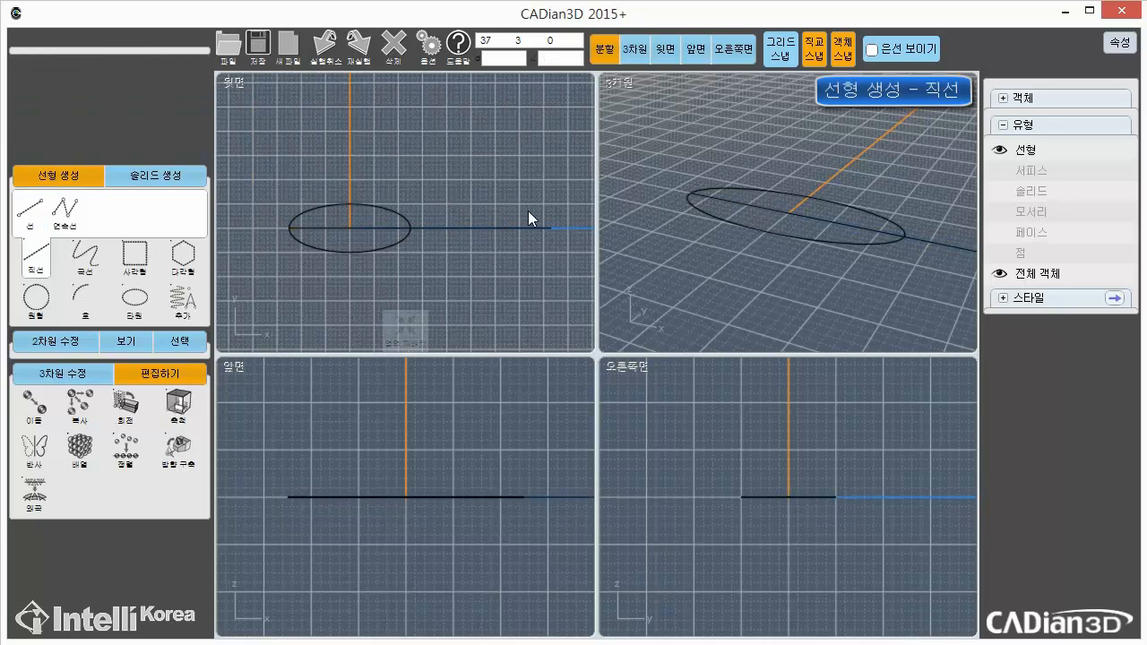
{"action": "key", "text": "Escape"}
{"action": "left_click", "coordinate": [554, 233]}
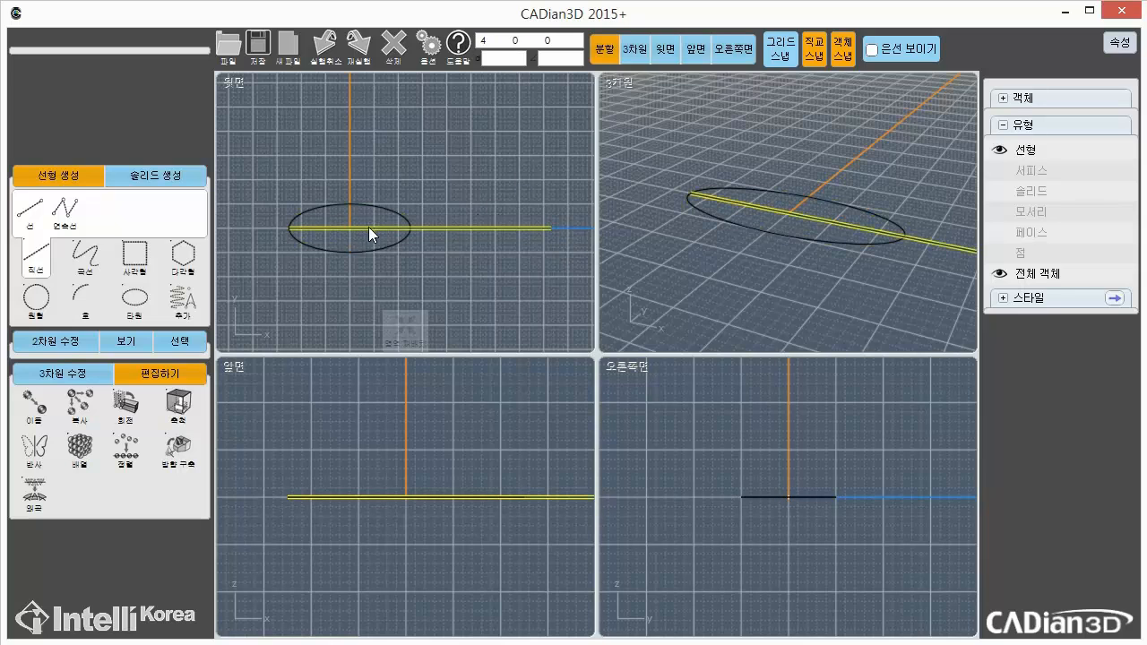
Start a control-point curve at the 54 mm base line's endpoint on the positive X side in the top view
{"action": "left_click", "coordinate": [84, 256]}
{"action": "left_click", "coordinate": [31, 212]}
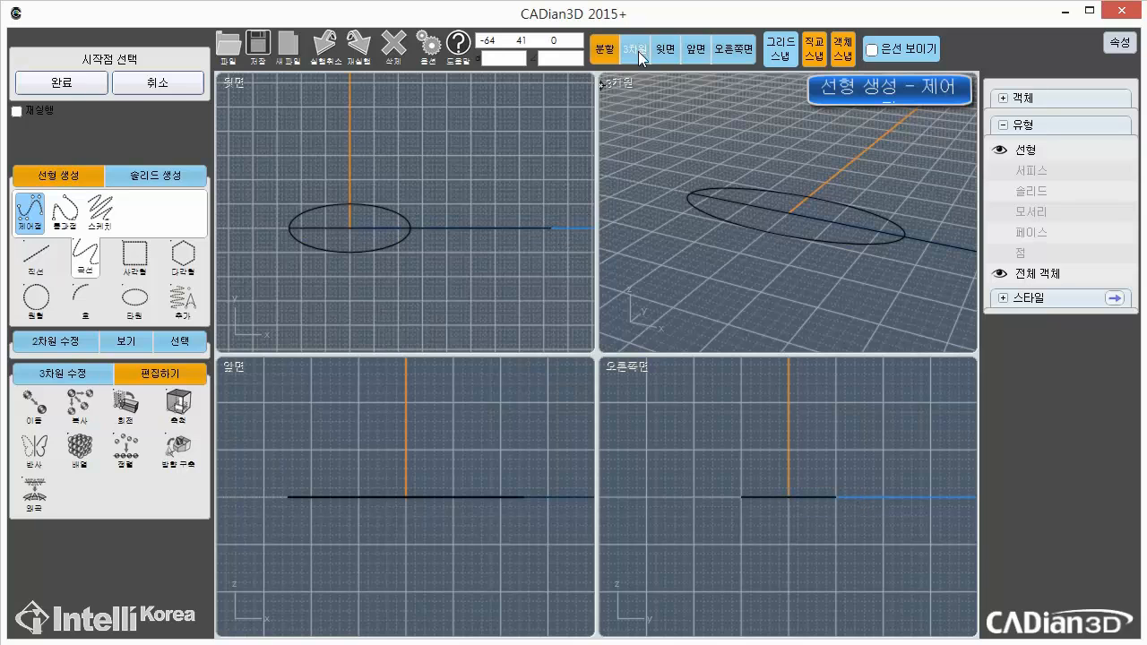
{"action": "left_click", "coordinate": [664, 50]}
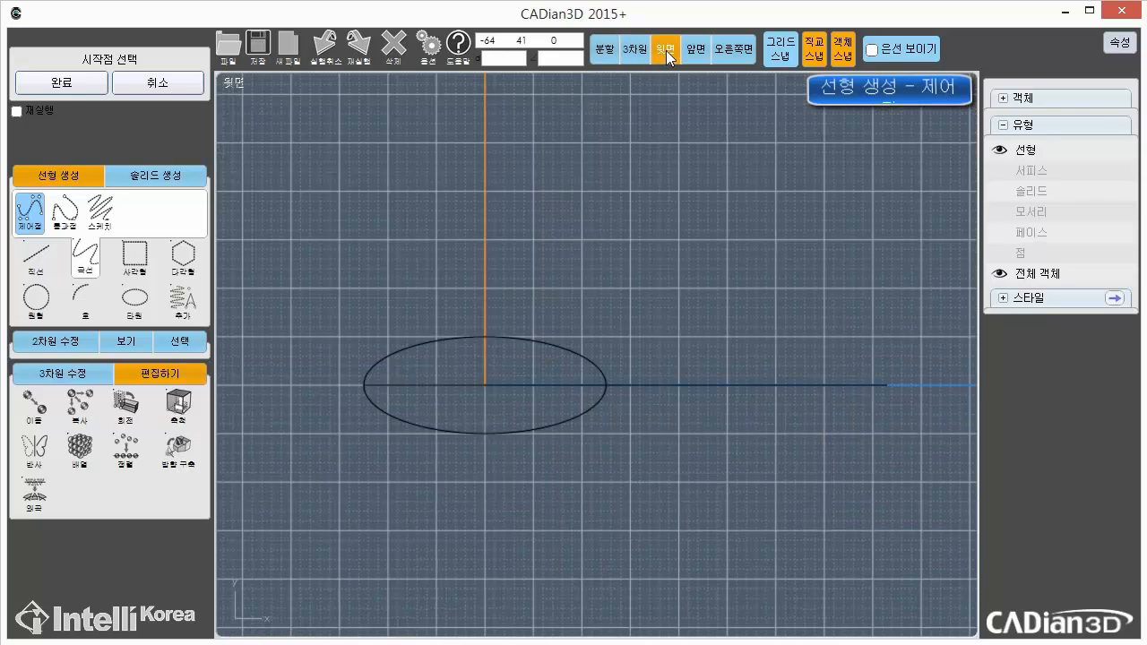
{"action": "middle_click_drag", "start_coordinate": [893, 380], "coordinate": [803, 393]}
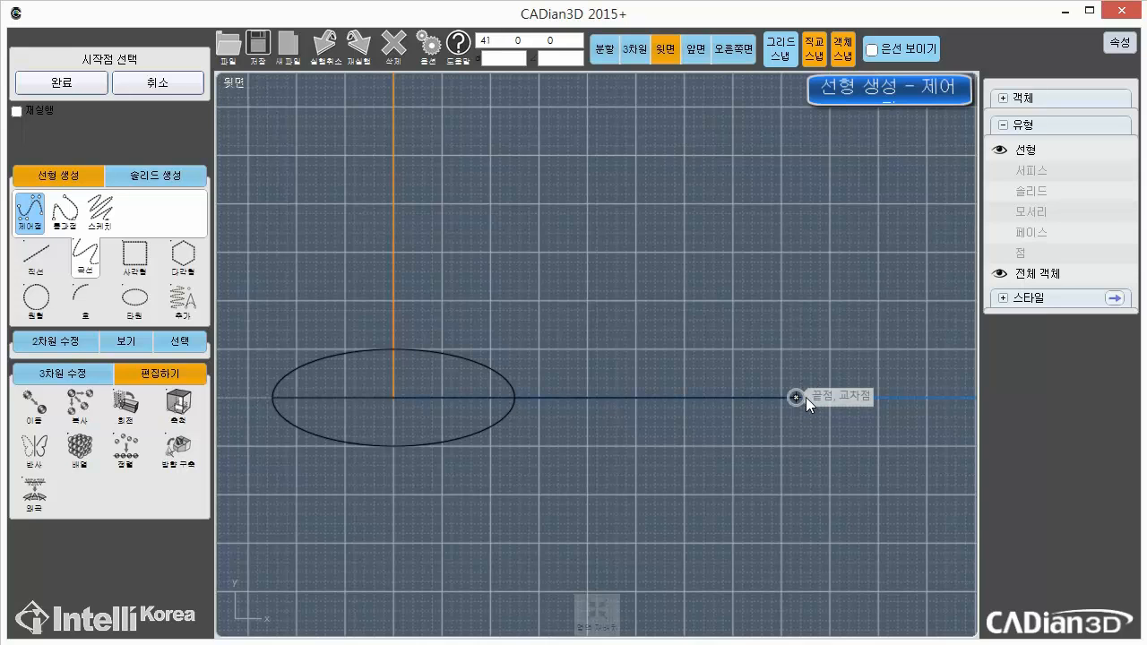
{"action": "scroll", "coordinate": [805, 398], "scroll_direction": "up", "scroll_amount": 4}
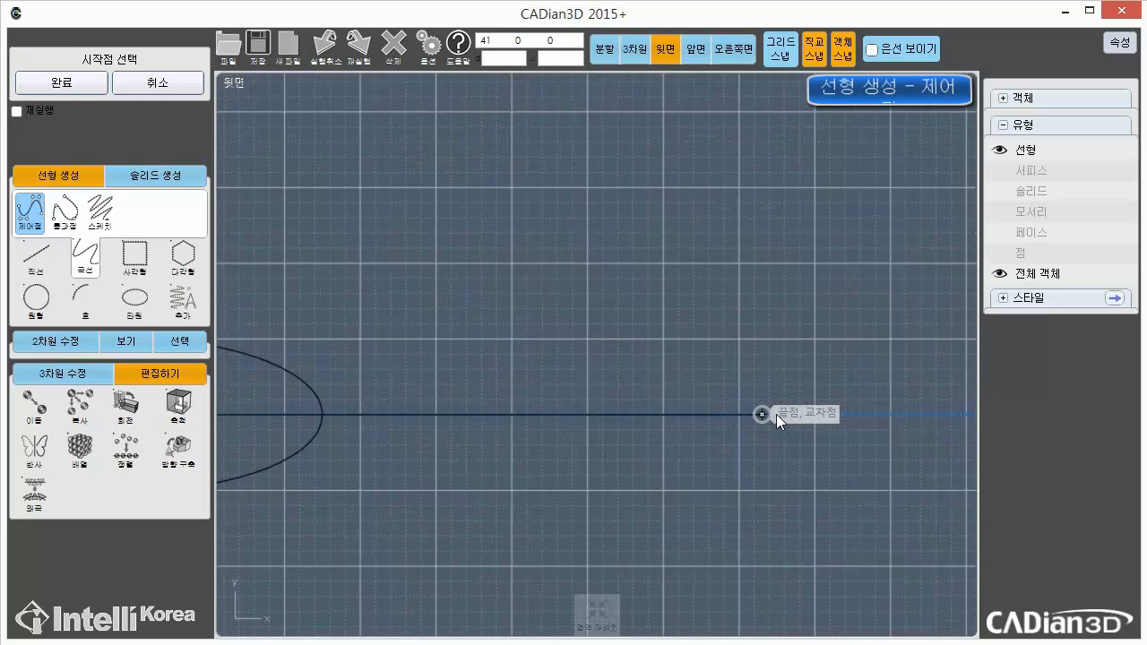
{"action": "scroll", "coordinate": [804, 414], "scroll_direction": "up", "scroll_amount": 2}
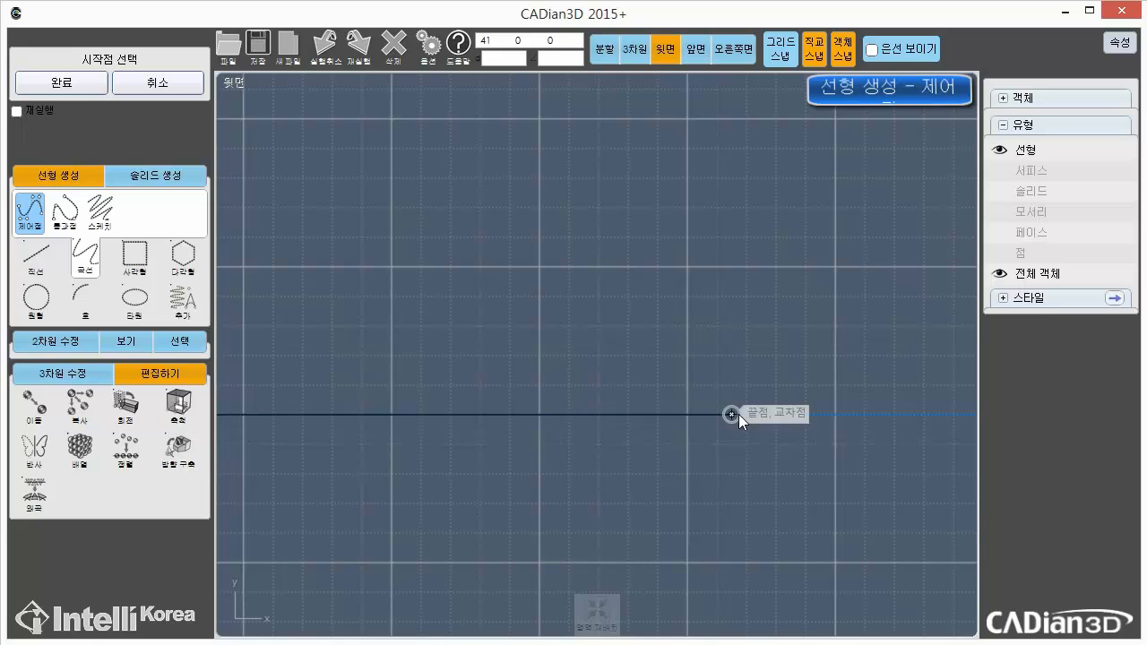
{"action": "left_click", "coordinate": [732, 414]}
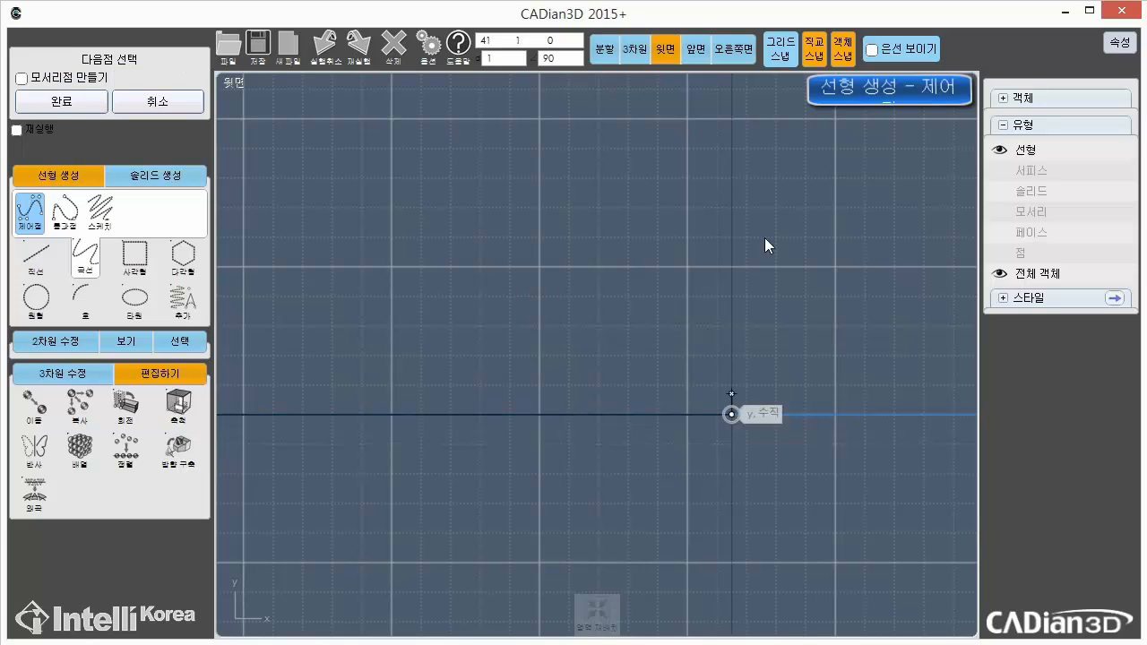
Turn on grid snap and shape the curve's outer lobe with control points at (44, 2), (45, 6) and (42, 9)
{"action": "left_click", "coordinate": [777, 45]}
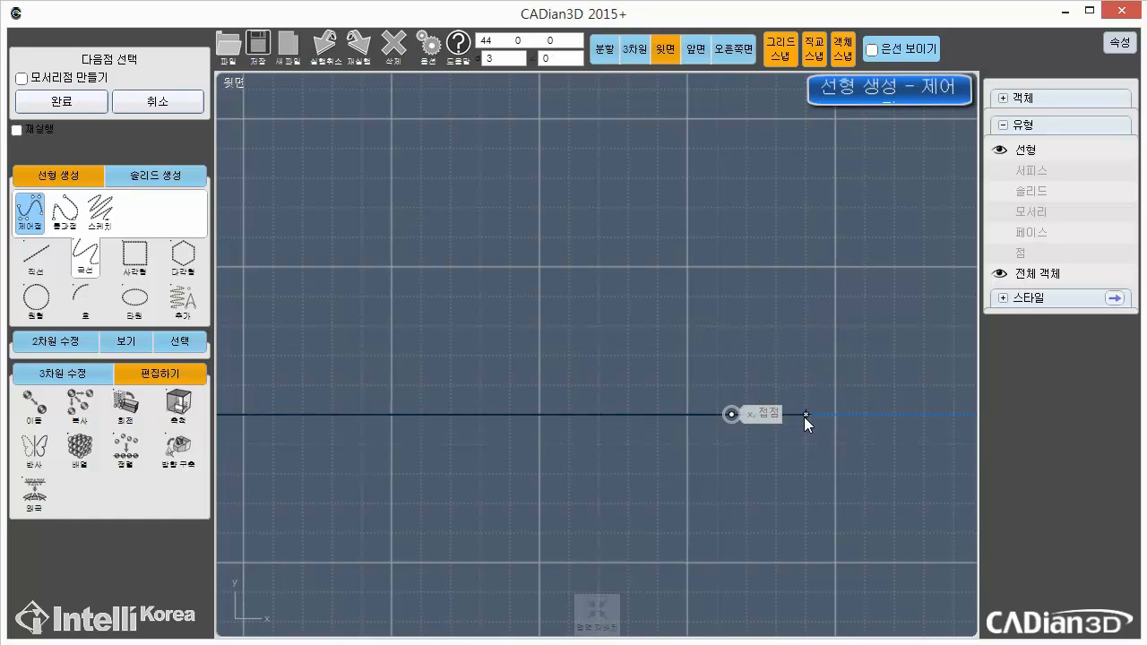
{"action": "left_click", "coordinate": [805, 417]}
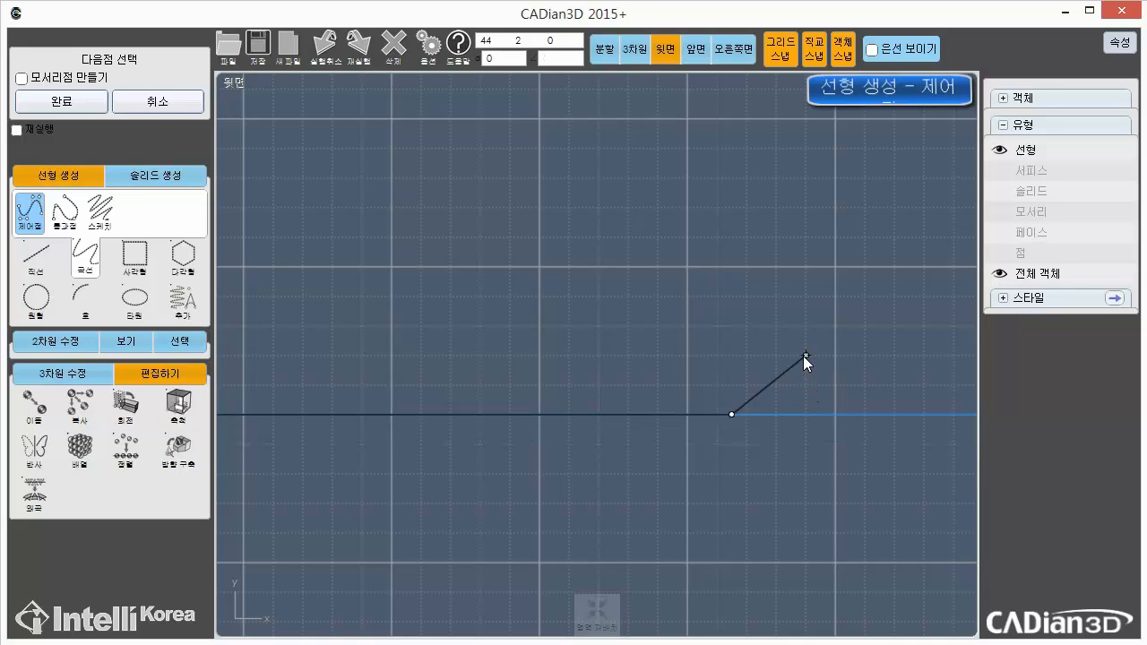
{"action": "left_click", "coordinate": [803, 355]}
{"action": "left_click", "coordinate": [846, 239]}
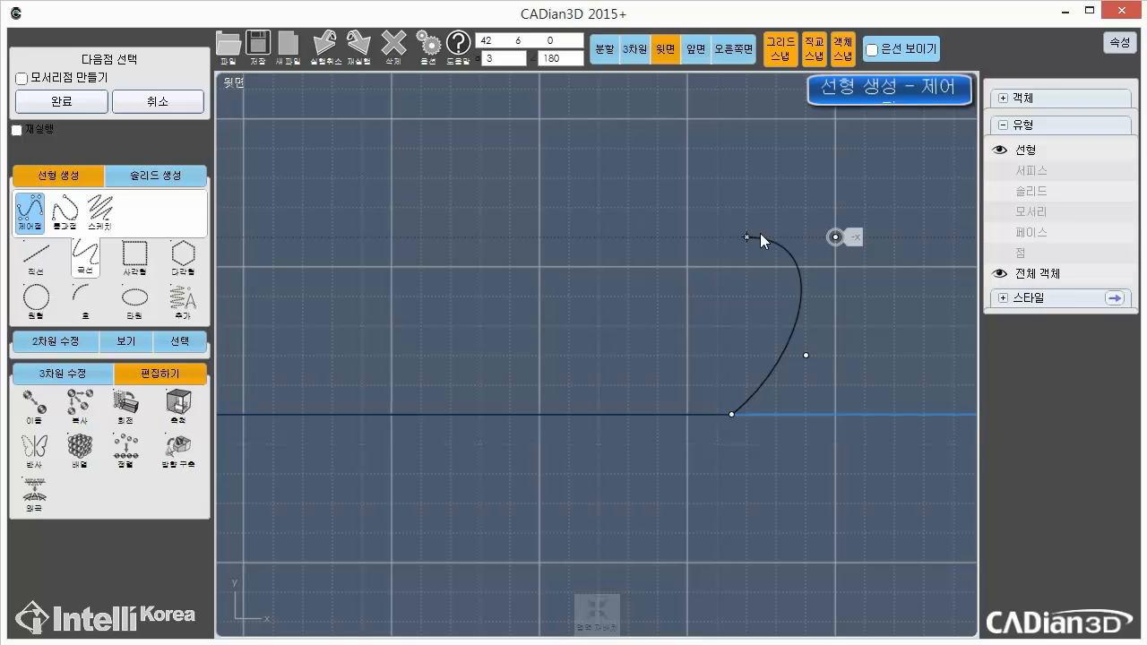
{"action": "left_click", "coordinate": [743, 145]}
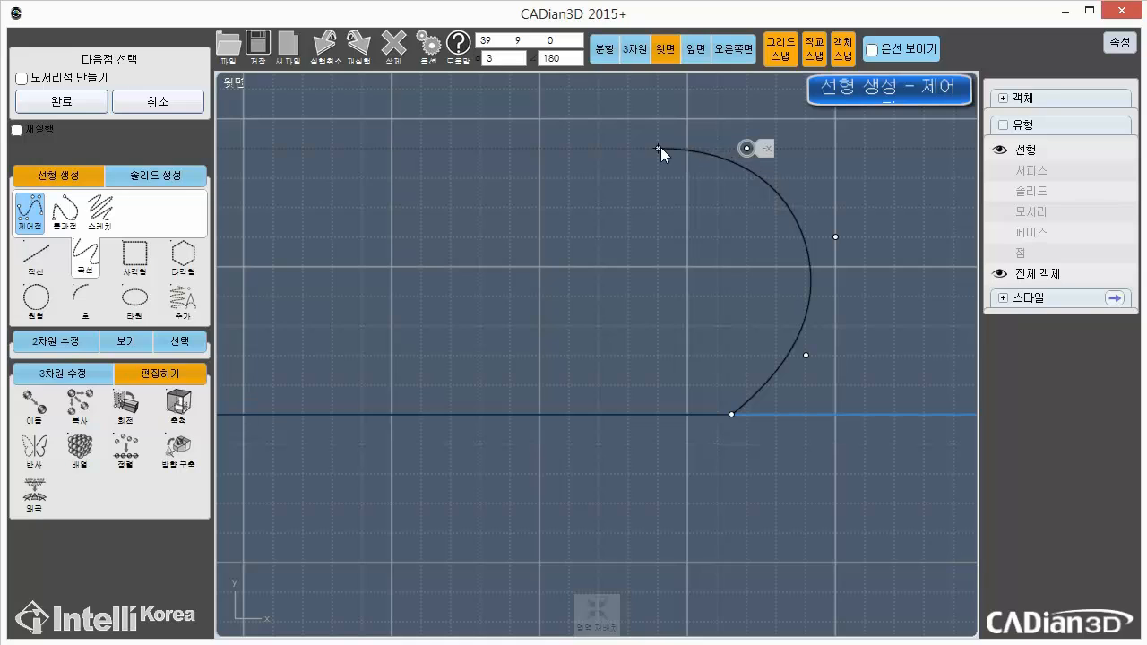
Continue the half-heart curve with control points at (37, 8), (35, 3) and (32, 0) on the base line, and finish it
{"action": "left_click", "coordinate": [606, 166]}
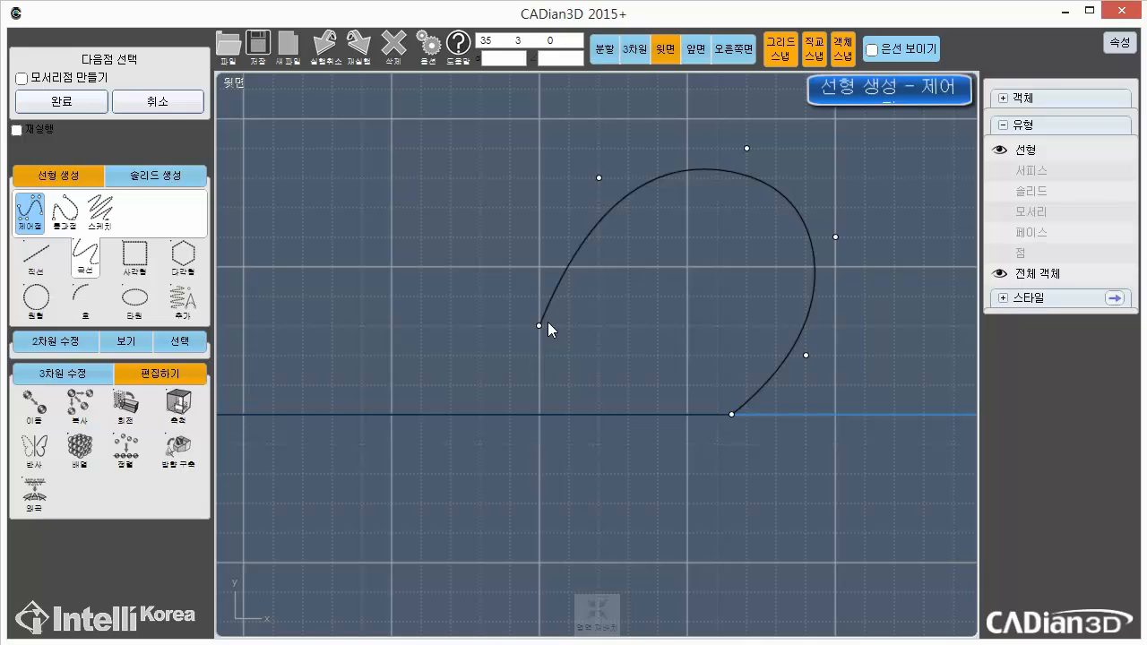
{"action": "left_click", "coordinate": [548, 322]}
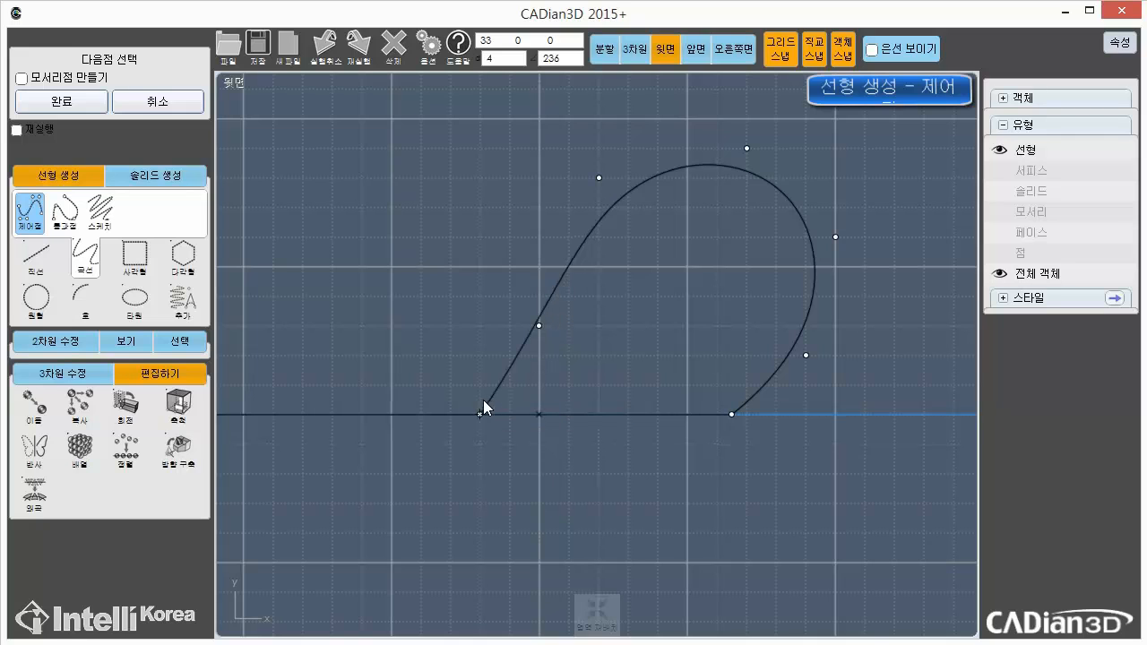
{"action": "scroll", "coordinate": [468, 416], "scroll_direction": "up", "scroll_amount": 3}
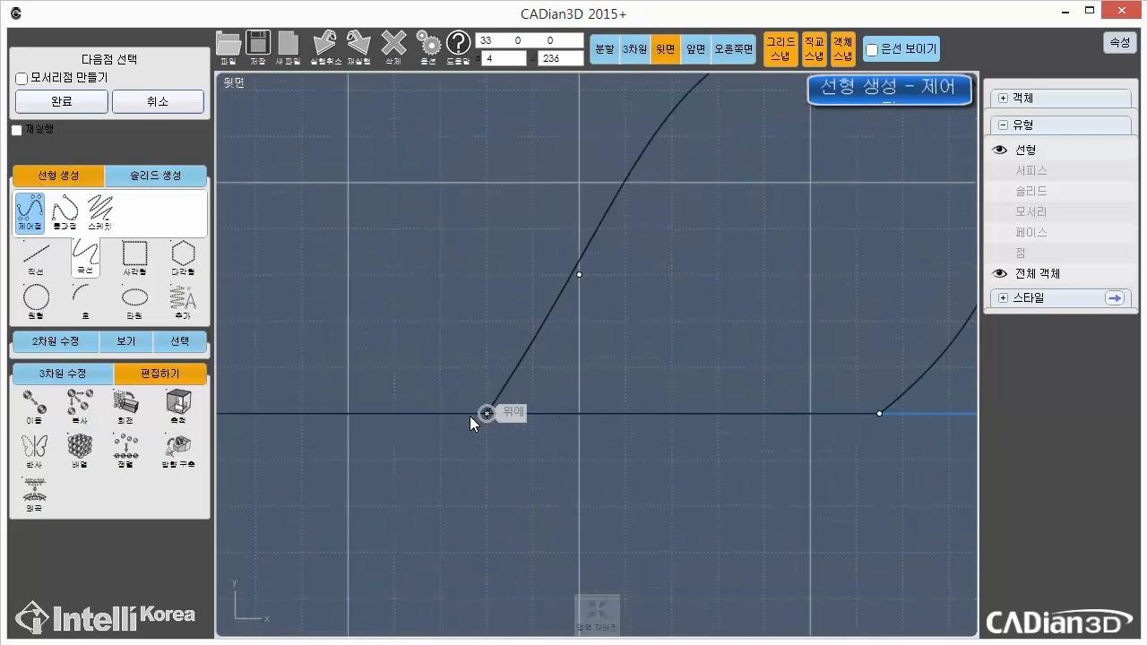
{"action": "left_click", "coordinate": [433, 412]}
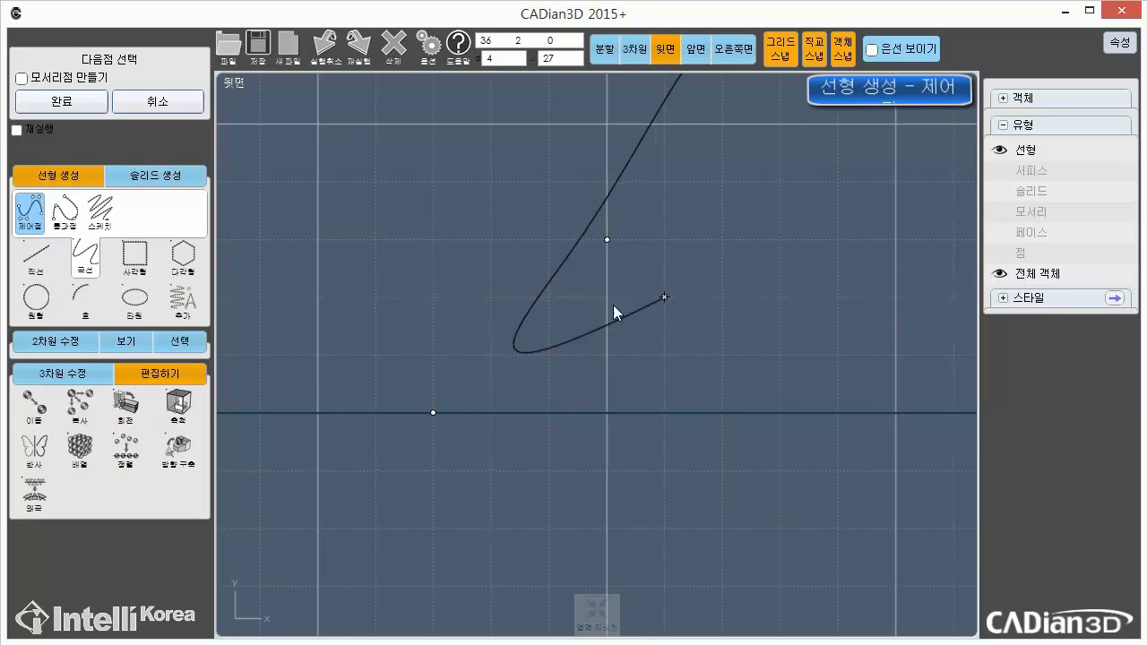
{"action": "left_click", "coordinate": [69, 106]}
{"action": "scroll", "coordinate": [862, 284], "scroll_direction": "down", "scroll_amount": 5}
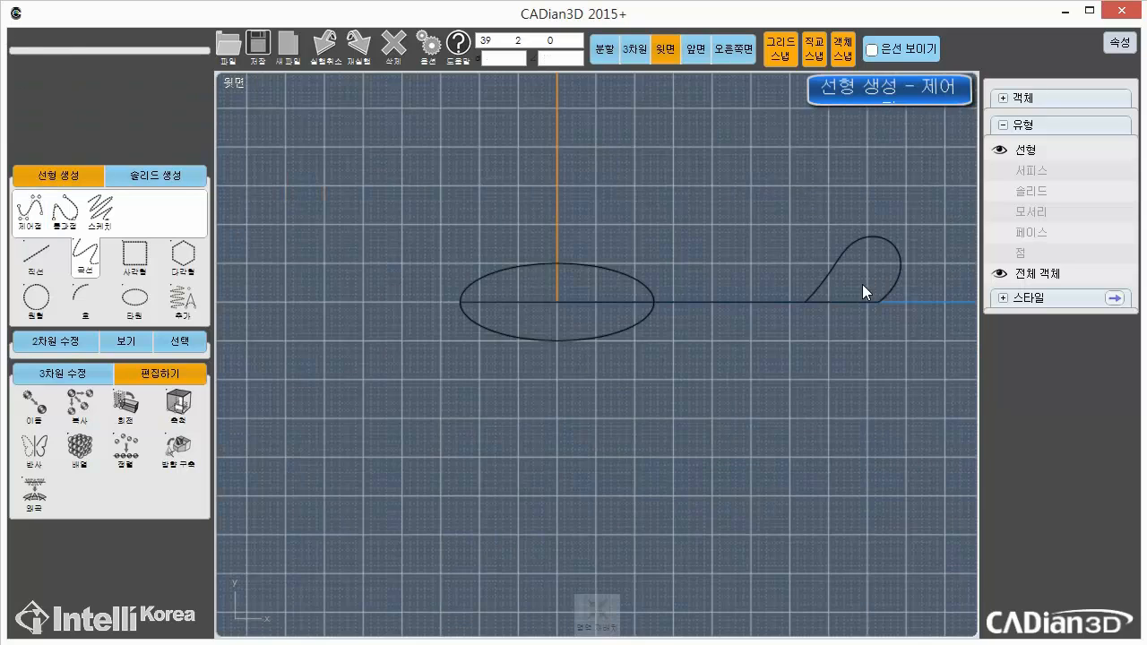
{"action": "middle_click_drag", "start_coordinate": [879, 307], "coordinate": [819, 382]}
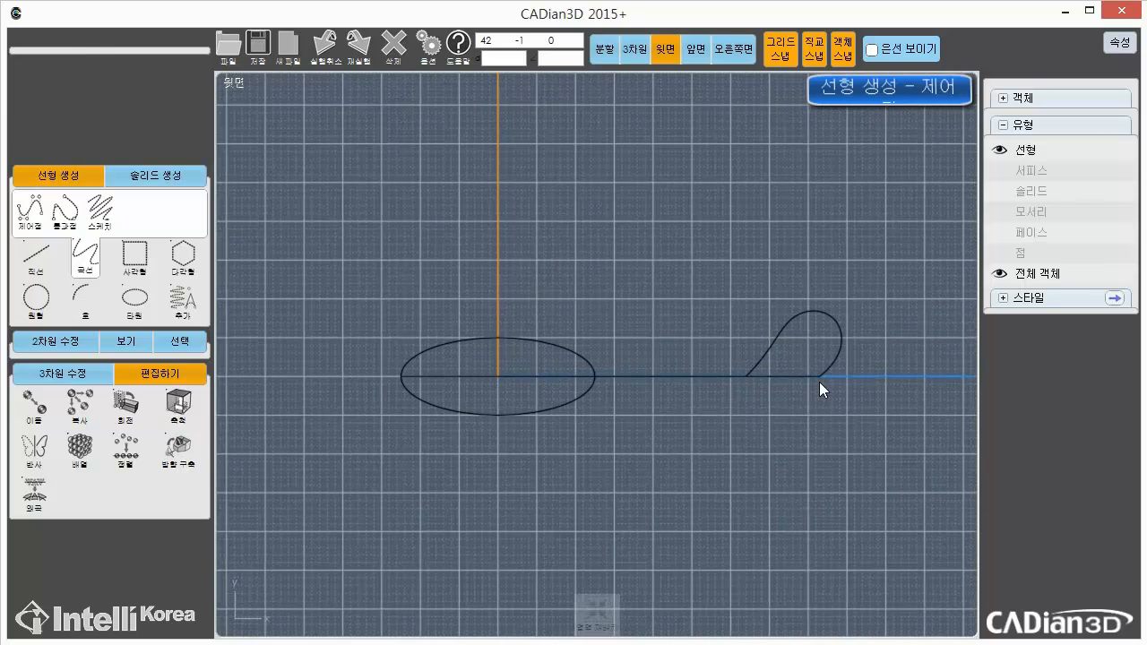
Mirror a copy of the half-heart curve across the base line to complete the heart outline
{"action": "left_click", "coordinate": [840, 339]}
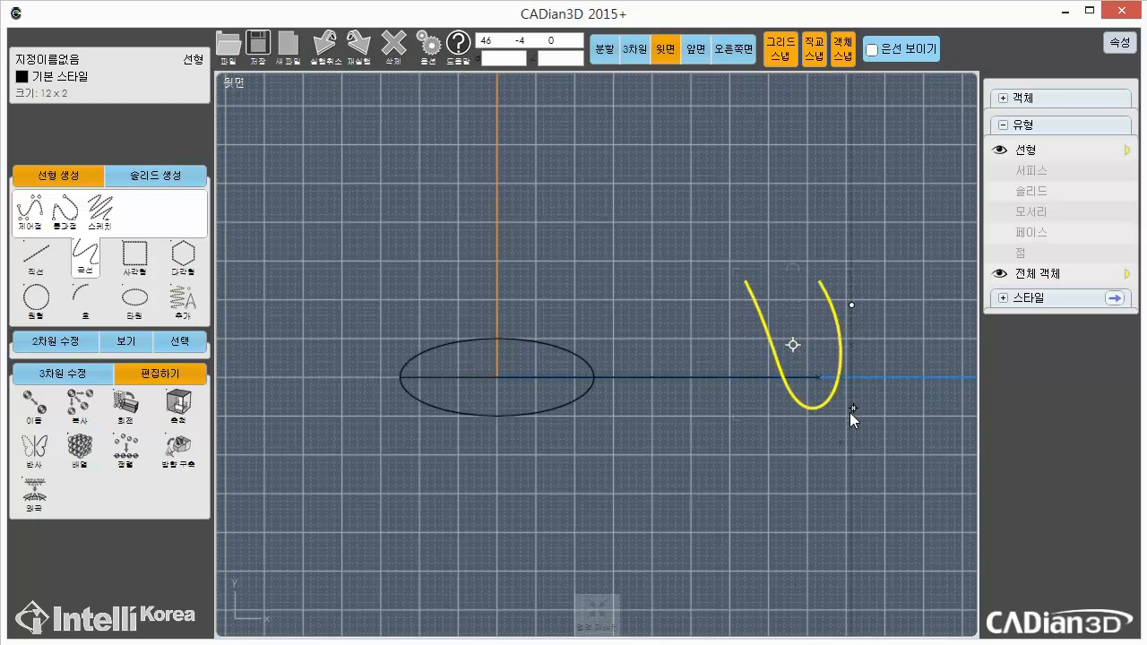
{"action": "left_click", "coordinate": [840, 441]}
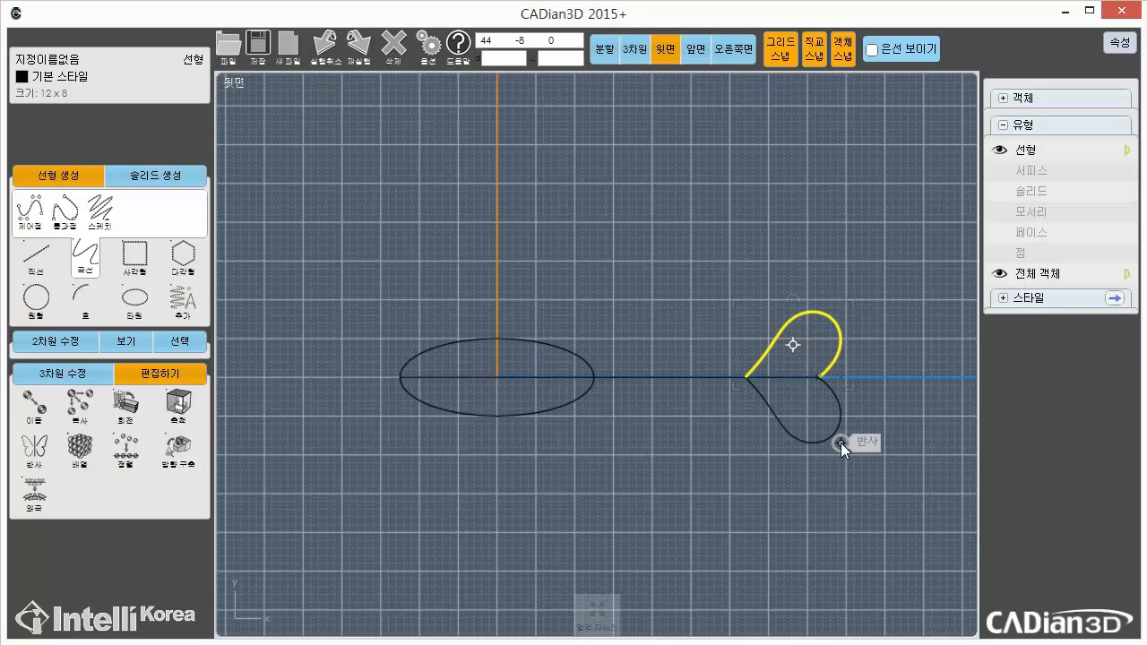
{"action": "left_click", "coordinate": [901, 418]}
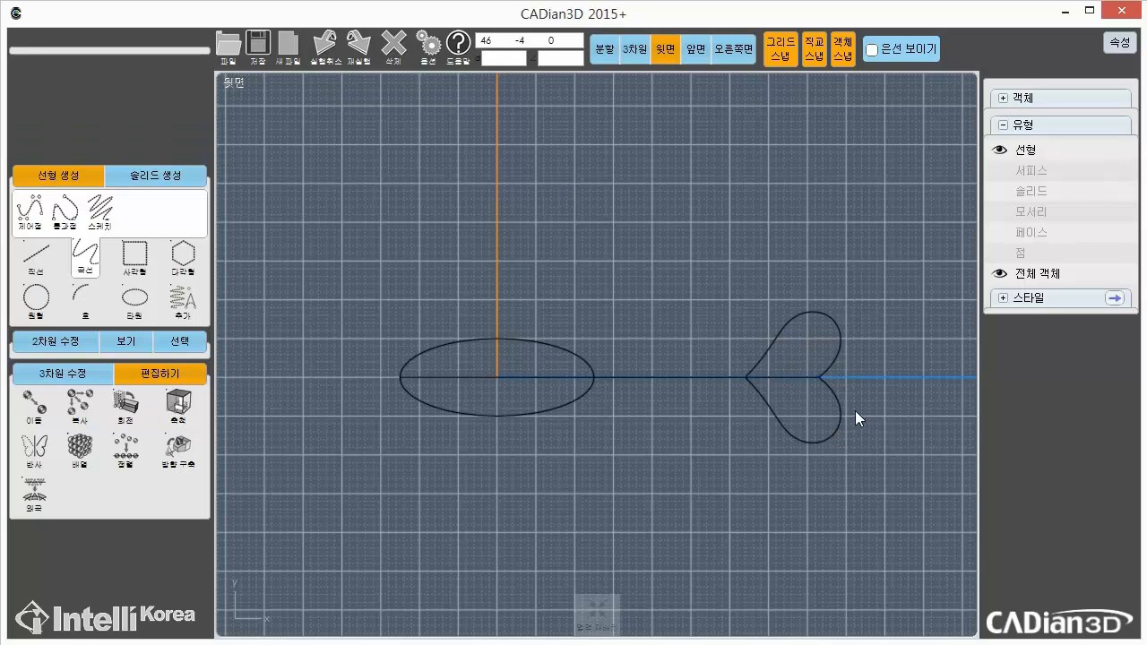
Join the two half-heart curves into a single closed curve and select it to check the result
{"action": "left_click", "coordinate": [840, 409]}
{"action": "left_click", "coordinate": [838, 352]}
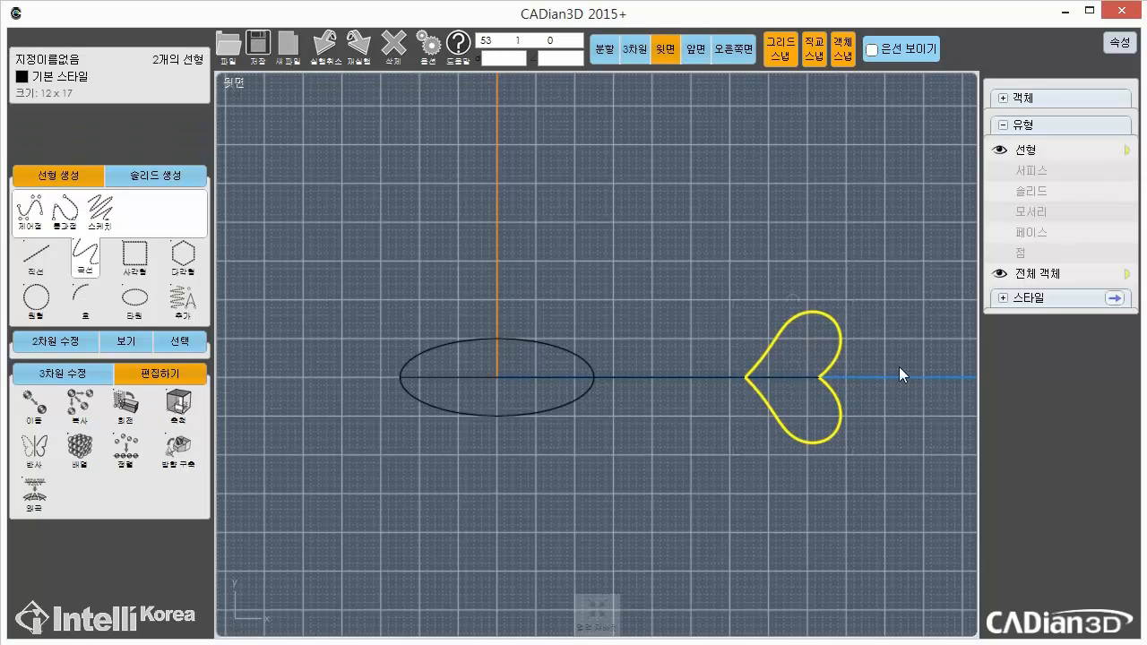
{"action": "left_click", "coordinate": [56, 343]}
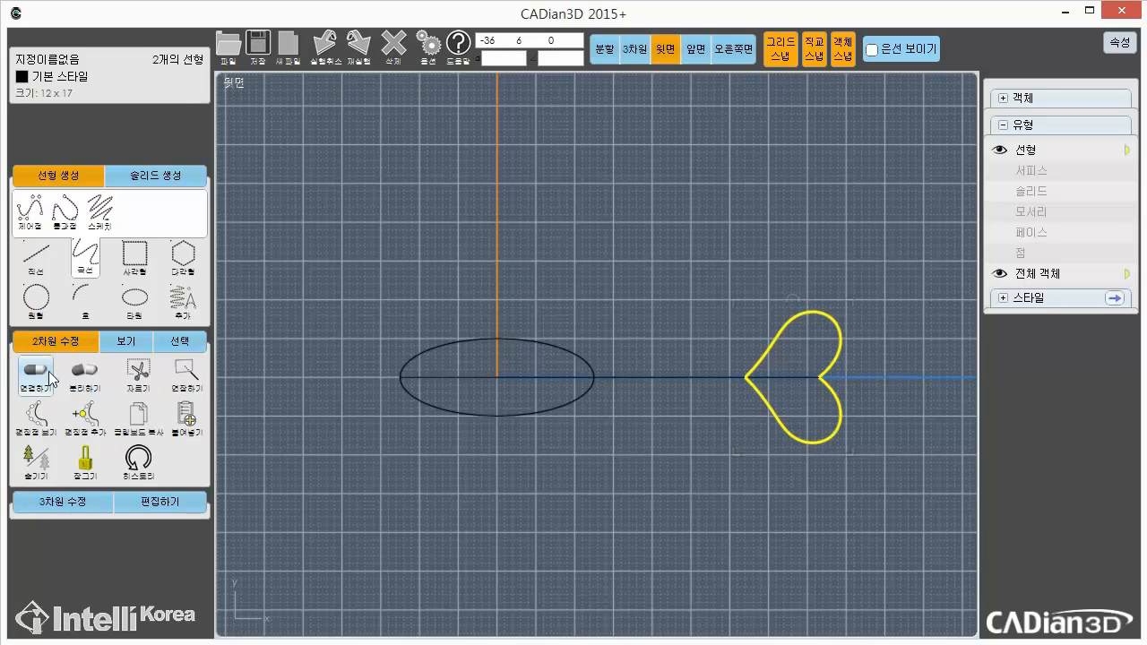
{"action": "left_click", "coordinate": [38, 371]}
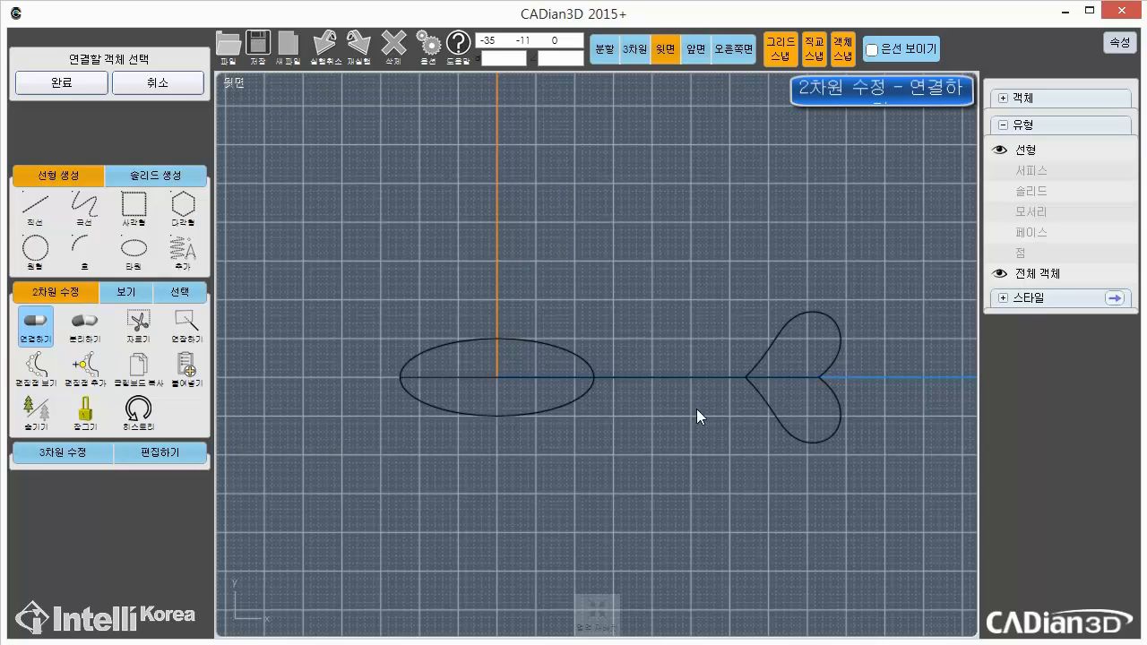
{"action": "left_click", "coordinate": [840, 336]}
{"action": "left_click", "coordinate": [838, 410]}
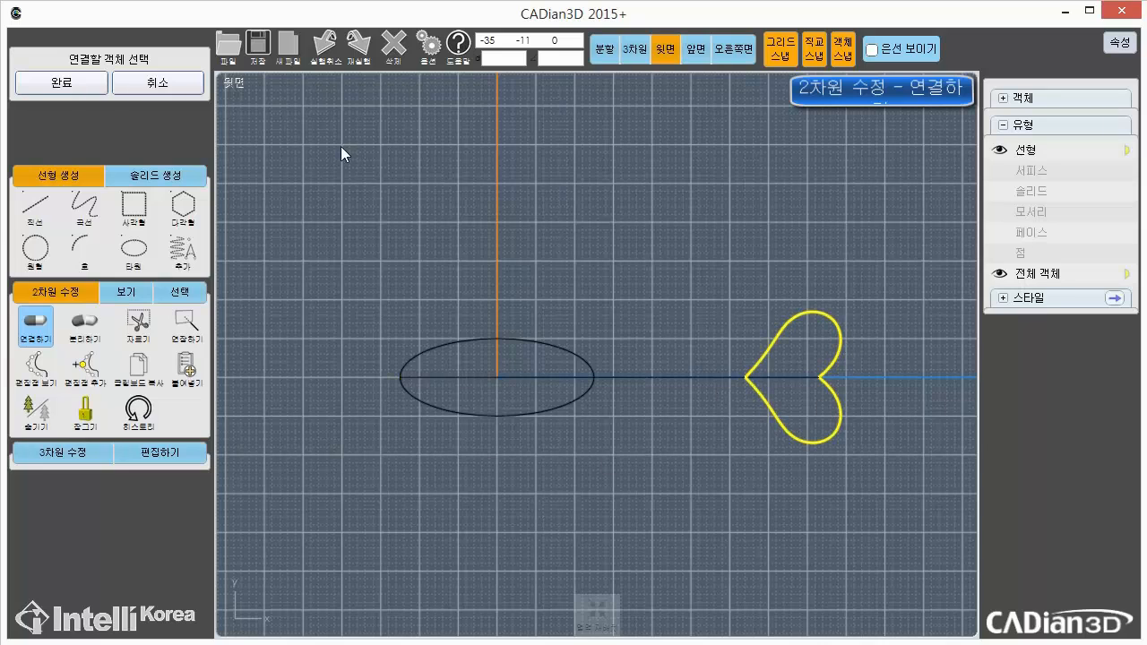
{"action": "left_click", "coordinate": [62, 90]}
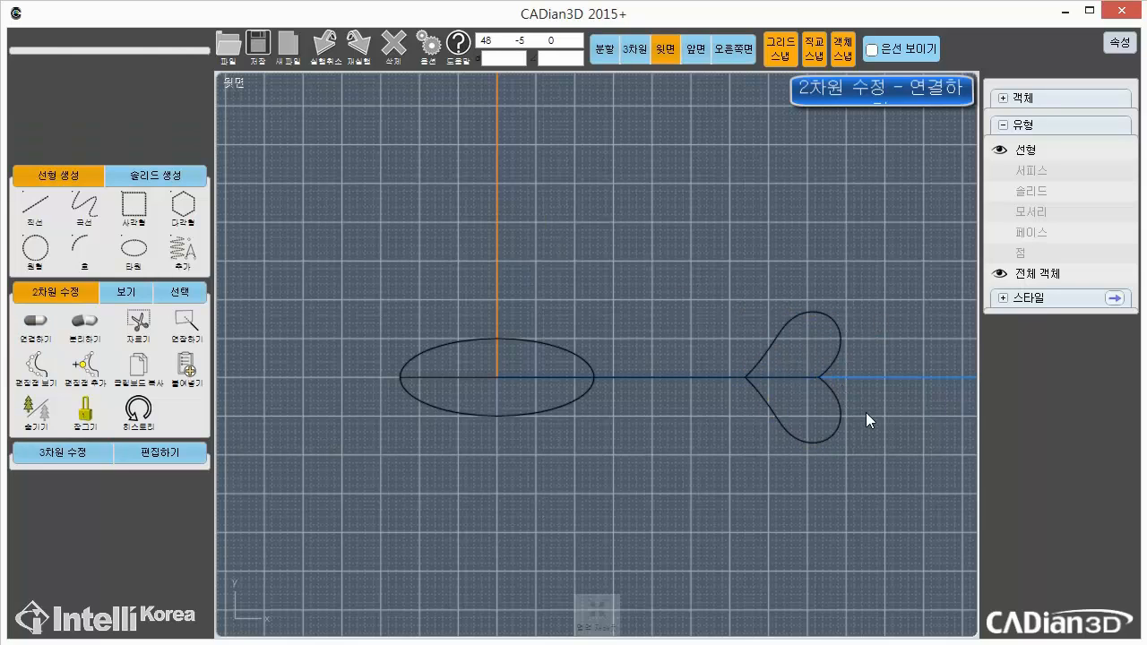
{"action": "left_click", "coordinate": [839, 410]}
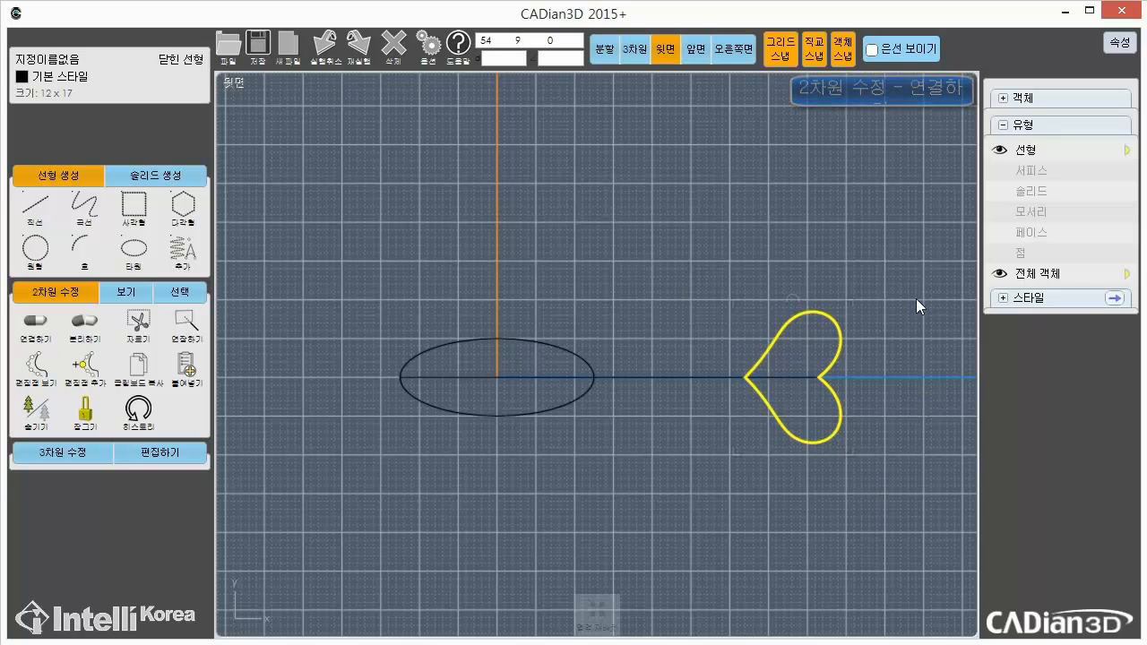
{"action": "left_click_drag", "start_coordinate": [915, 299], "coordinate": [499, 392]}
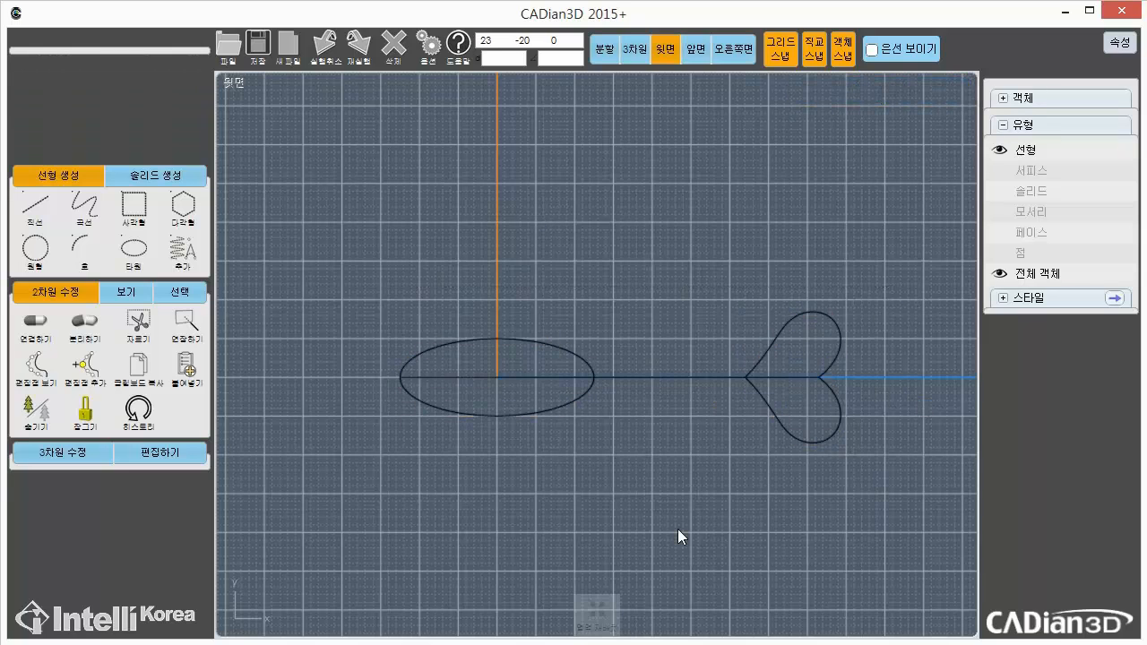
Offset the 54 mm base line in the top view by a distance of 1.5 mm in both directions
{"action": "left_click", "coordinate": [605, 49]}
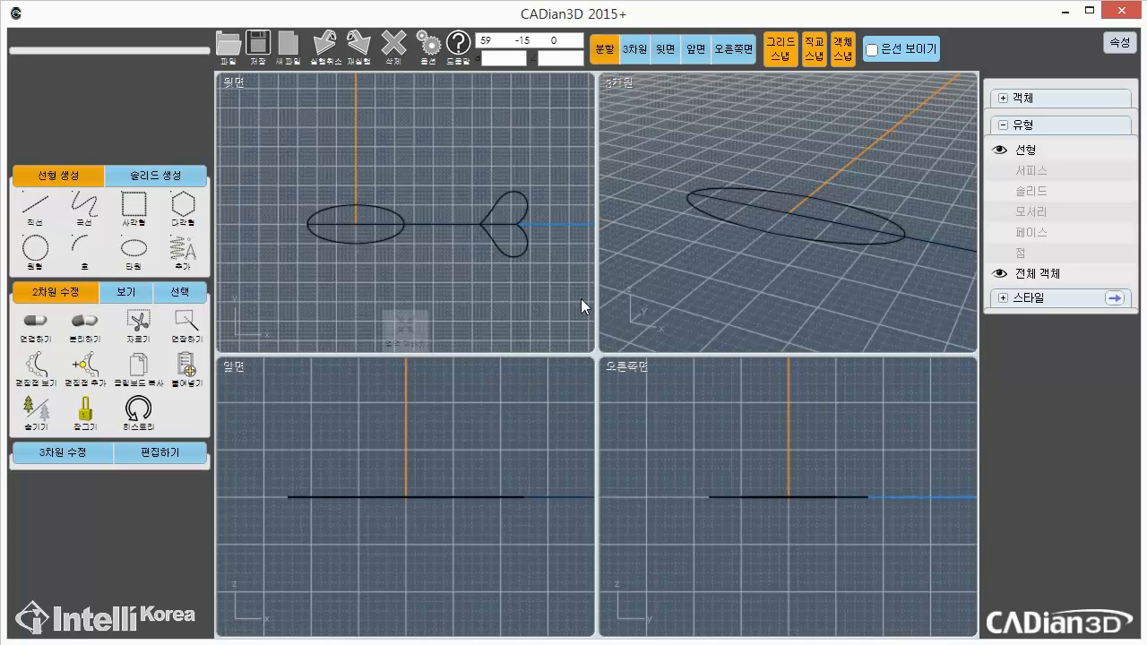
{"action": "left_click", "coordinate": [62, 452]}
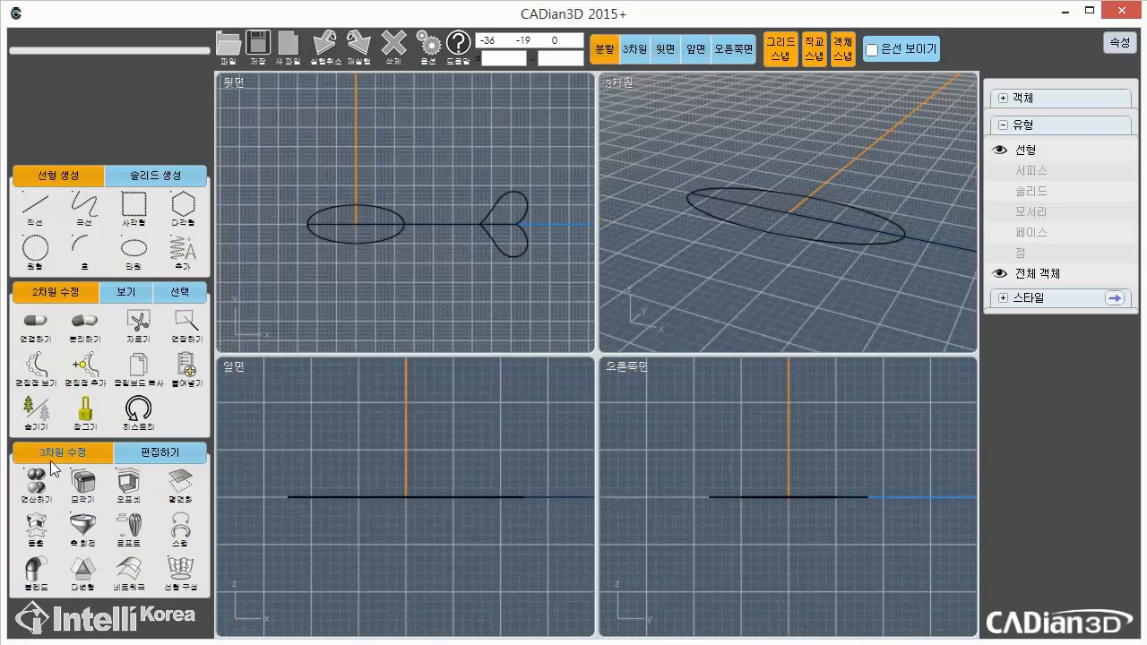
{"action": "left_click", "coordinate": [130, 496]}
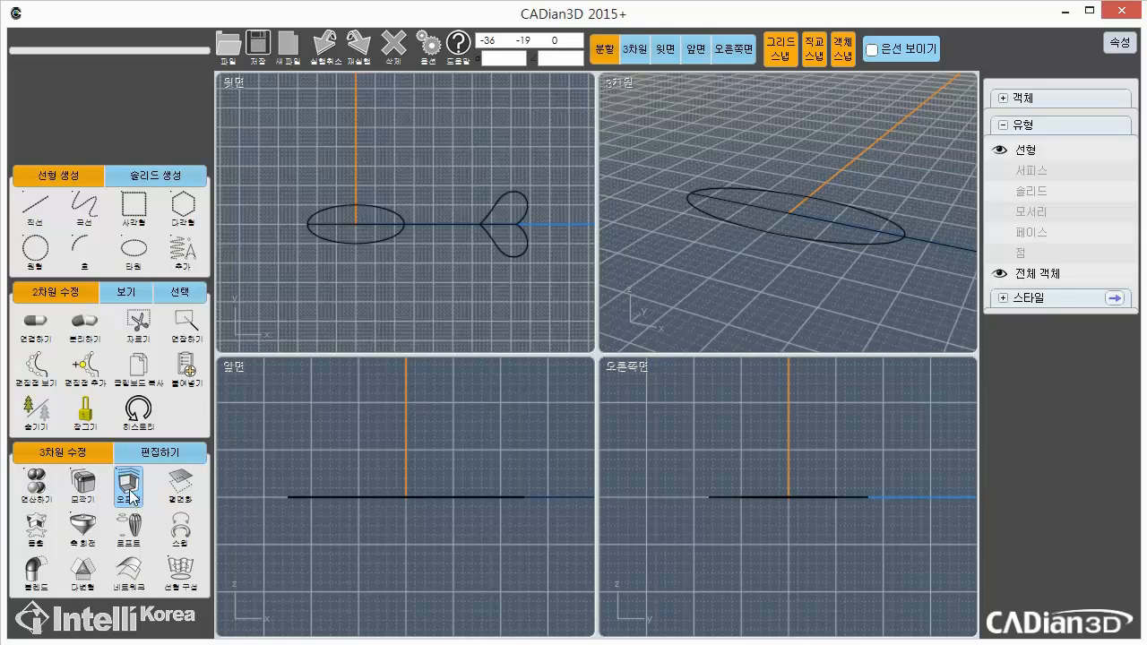
{"action": "left_click", "coordinate": [671, 54]}
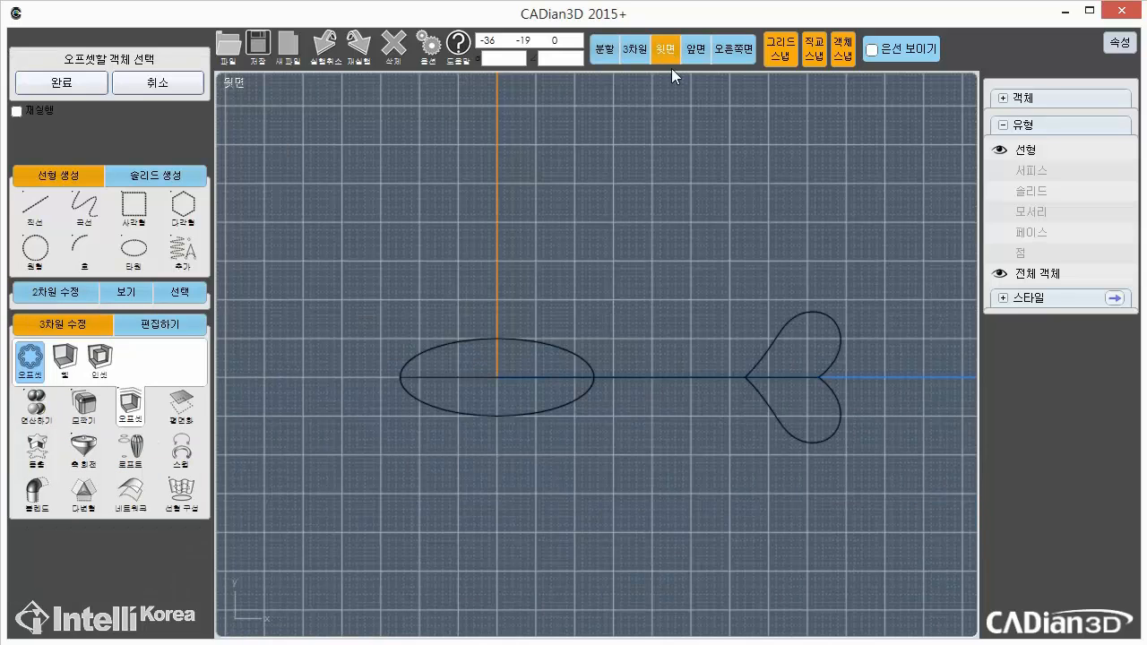
{"action": "left_click", "coordinate": [681, 376]}
{"action": "left_click", "coordinate": [81, 83]}
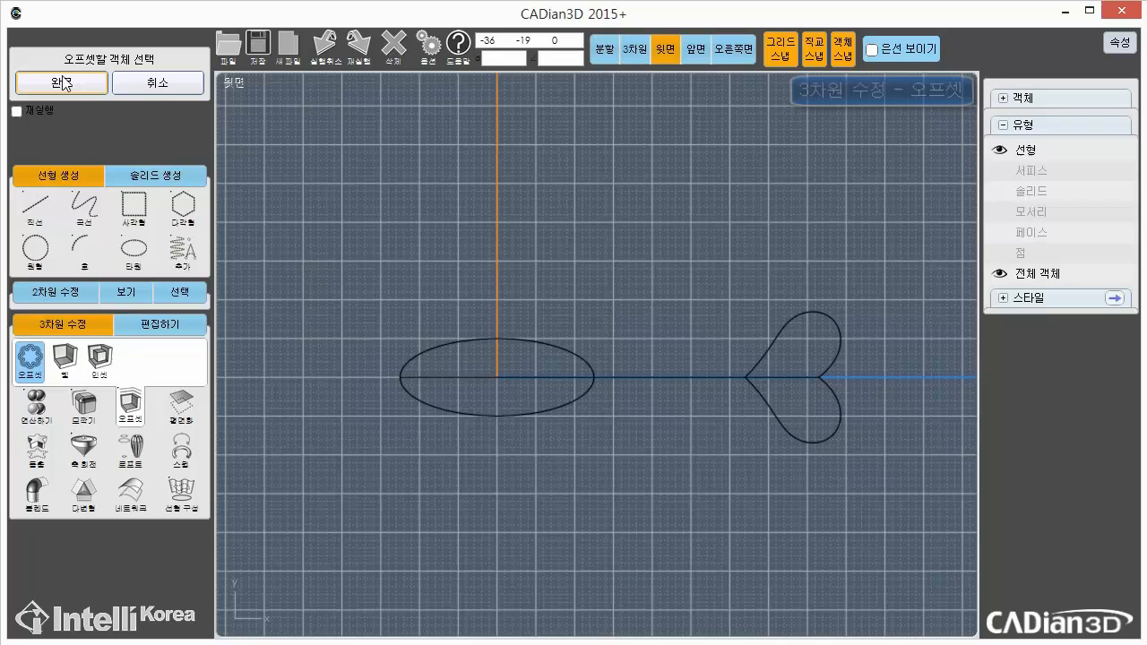
{"action": "left_click", "coordinate": [679, 377]}
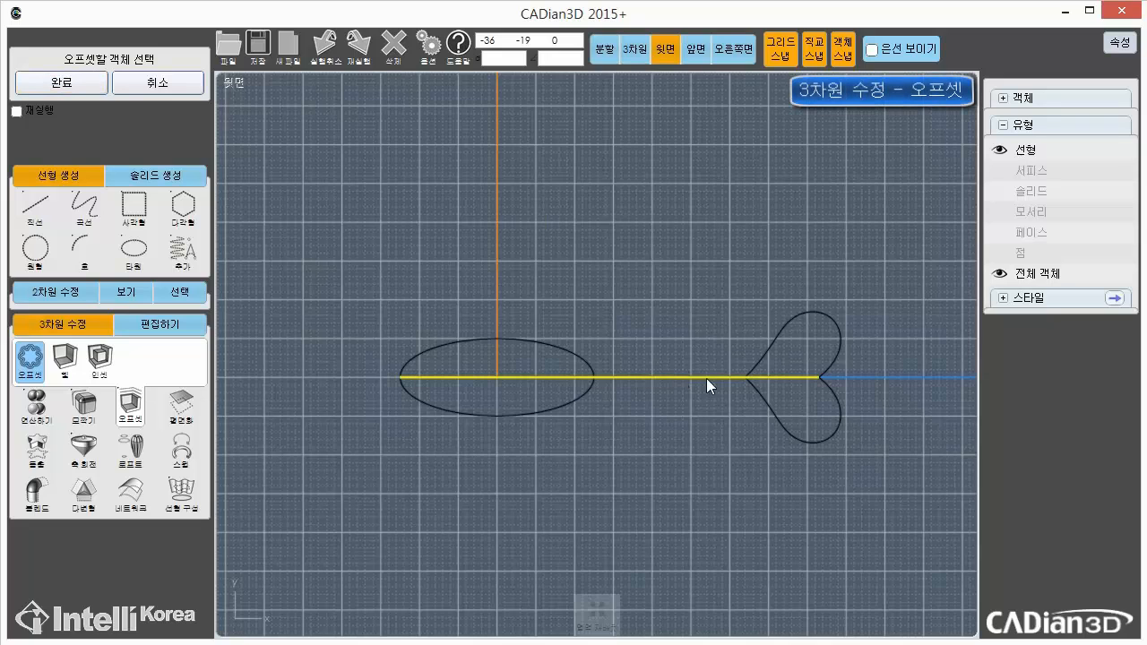
{"action": "left_click", "coordinate": [79, 83]}
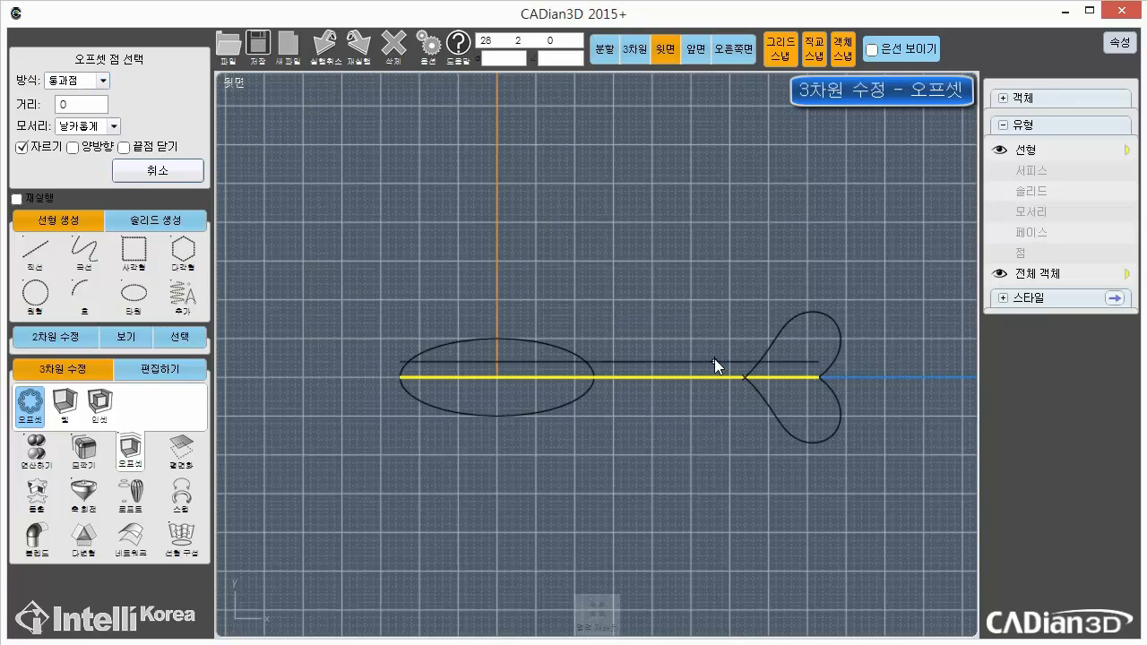
{"action": "left_click", "coordinate": [715, 359]}
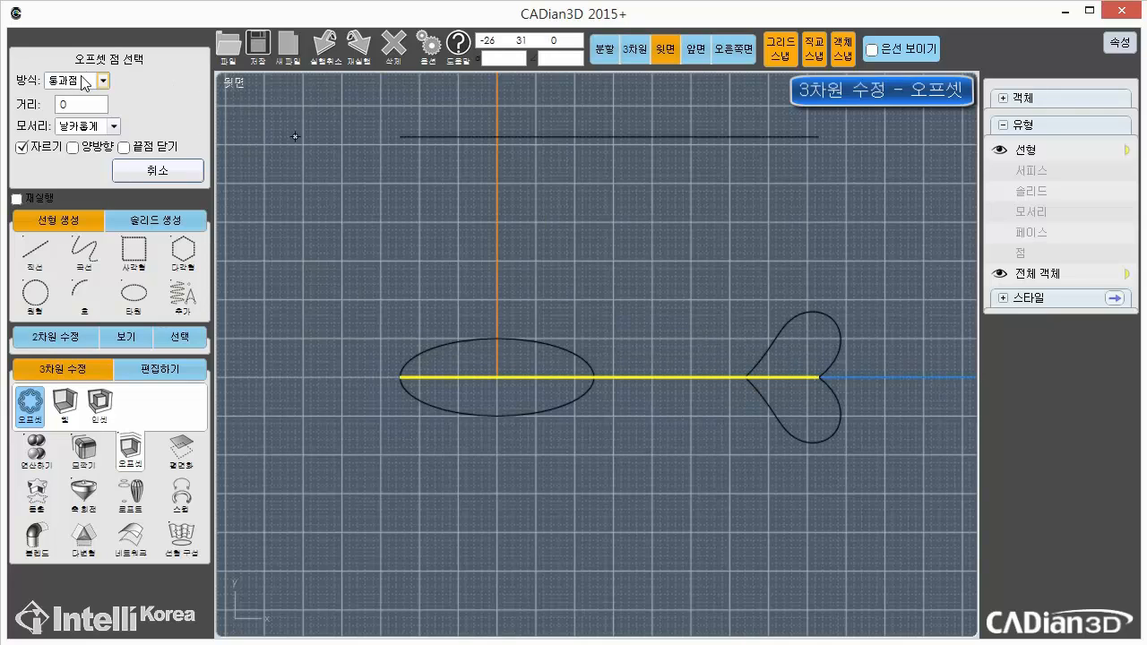
{"action": "left_click", "coordinate": [82, 105]}
{"action": "type", "text": "1"}
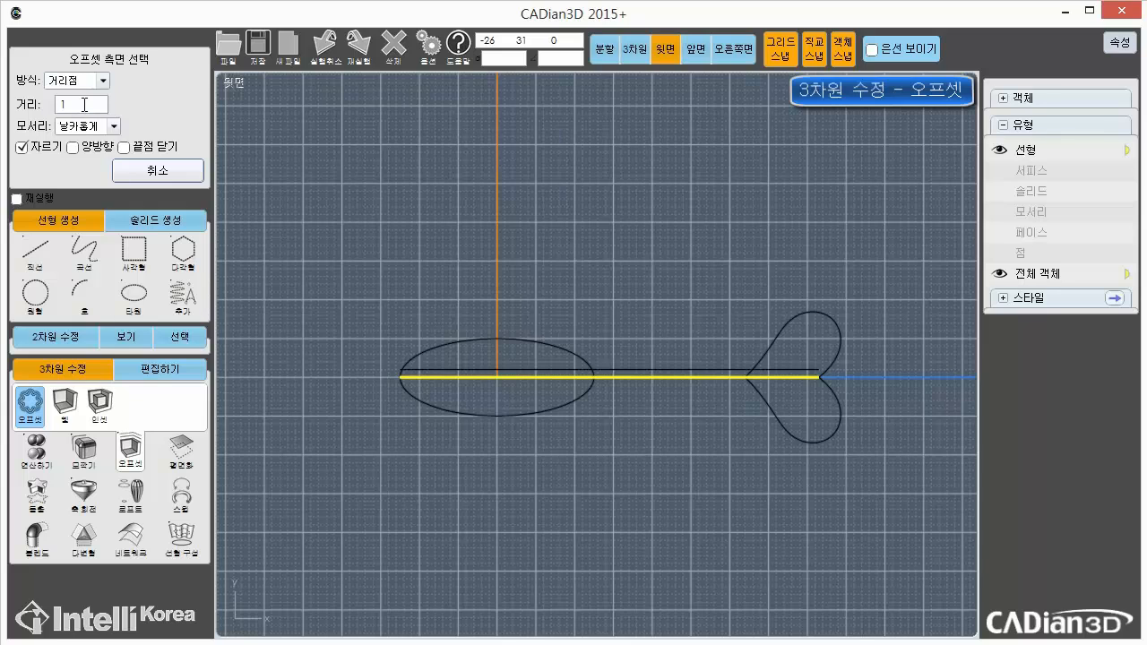
{"action": "left_click", "coordinate": [83, 105]}
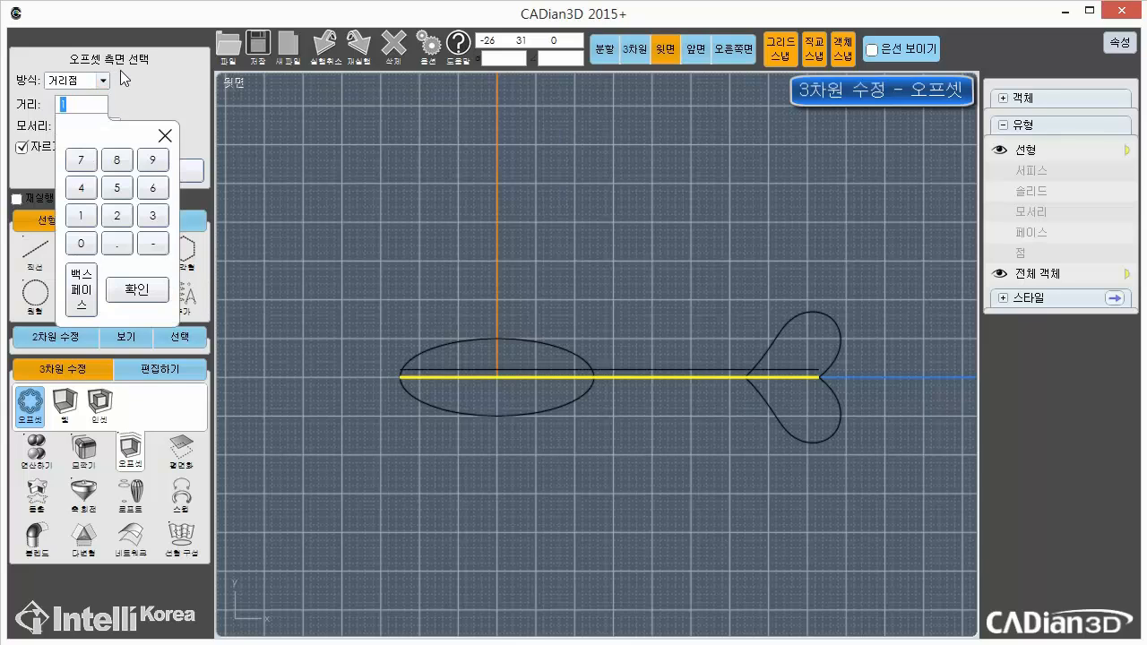
{"action": "type", "text": ".5"}
{"action": "left_click", "coordinate": [138, 289]}
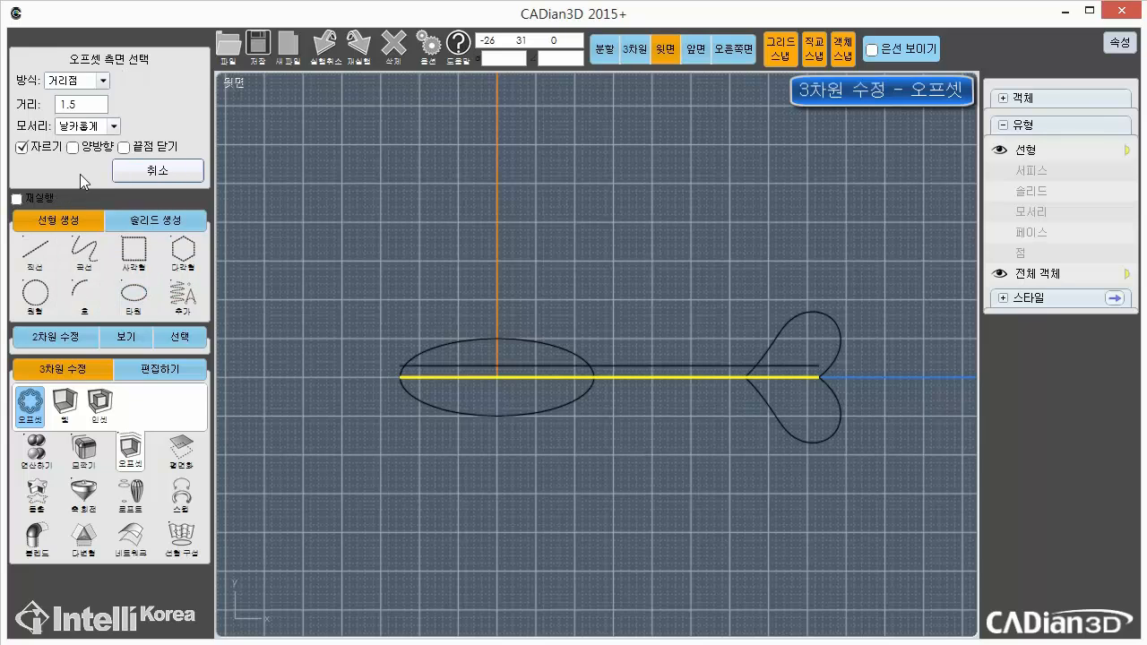
{"action": "left_click", "coordinate": [74, 148]}
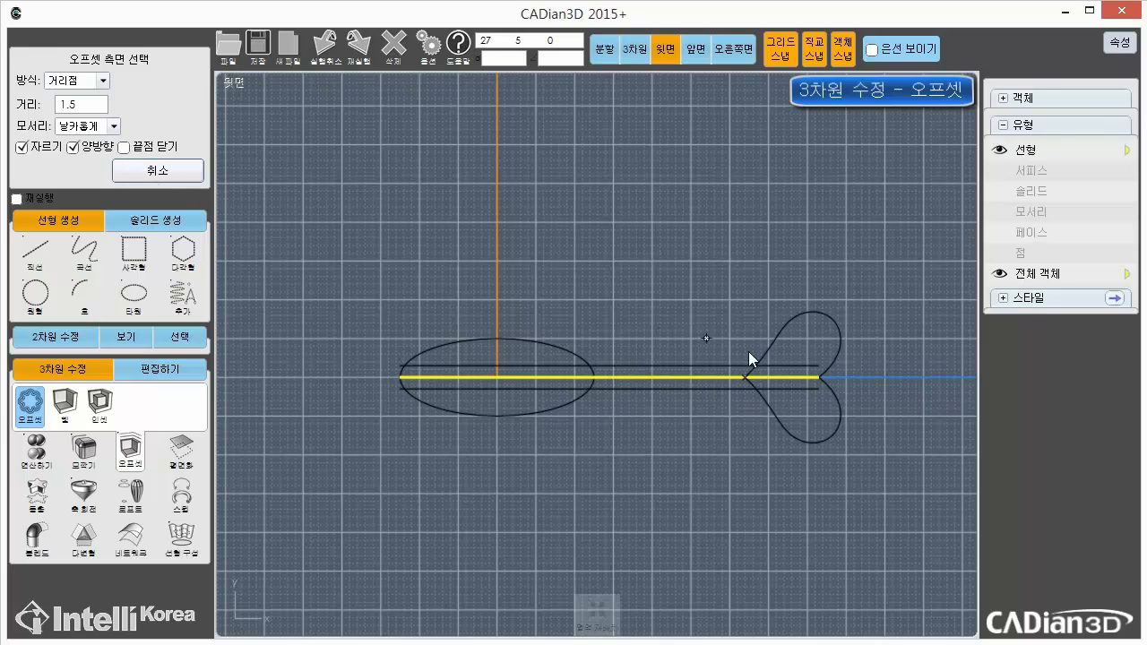
{"action": "left_click", "coordinate": [668, 446]}
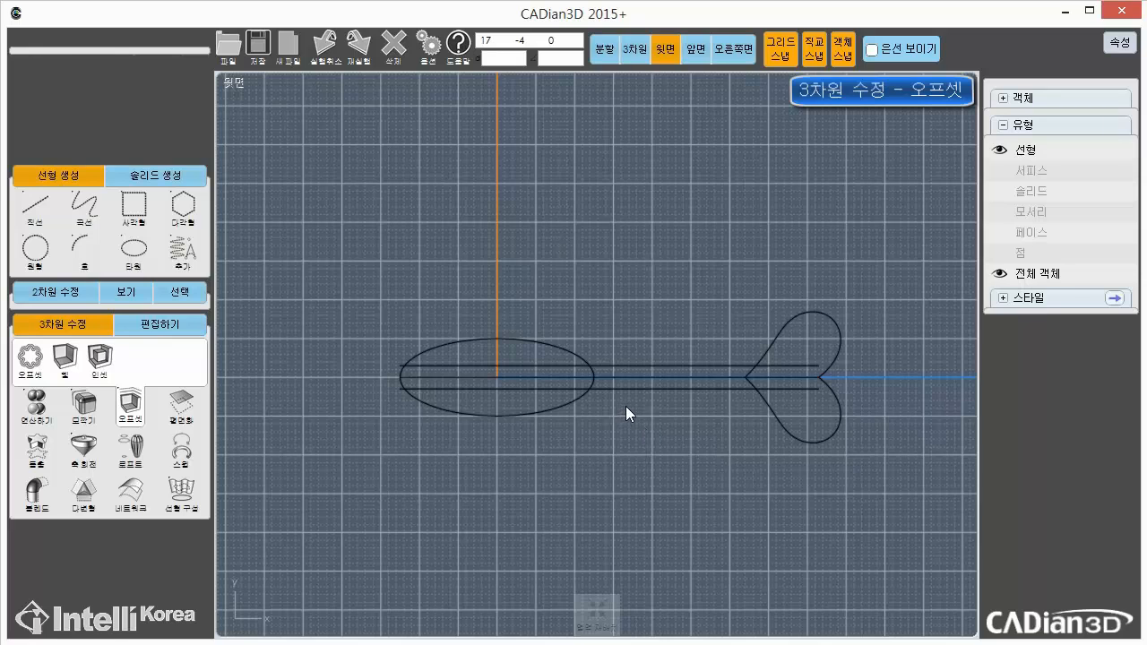
Select the base line together with its two offset copies to check them, and clear the selection
{"action": "left_click", "coordinate": [731, 389]}
{"action": "left_click", "coordinate": [731, 377]}
{"action": "left_click", "coordinate": [733, 366]}
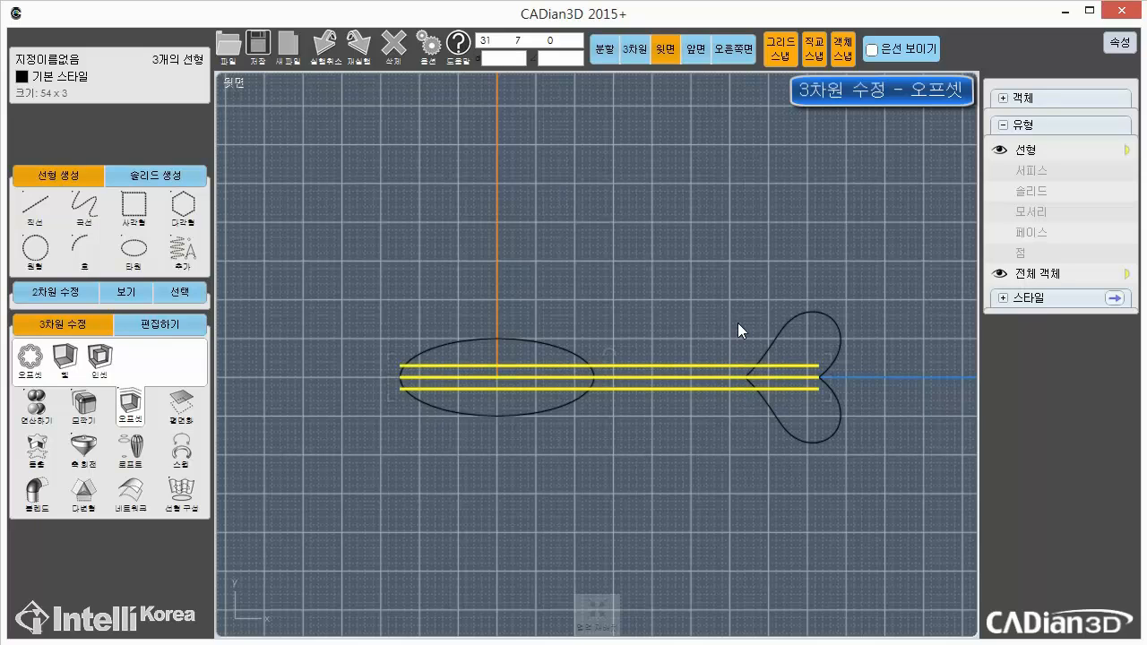
{"action": "left_click", "coordinate": [737, 325]}
{"action": "left_click", "coordinate": [558, 346]}
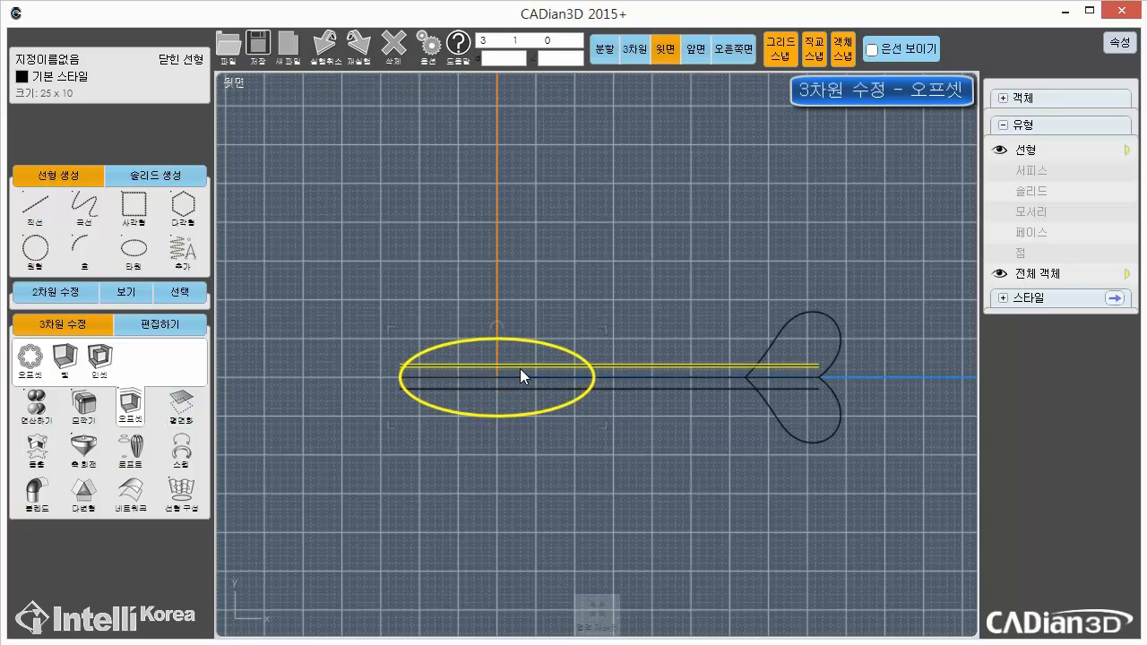
{"action": "left_click", "coordinate": [30, 367]}
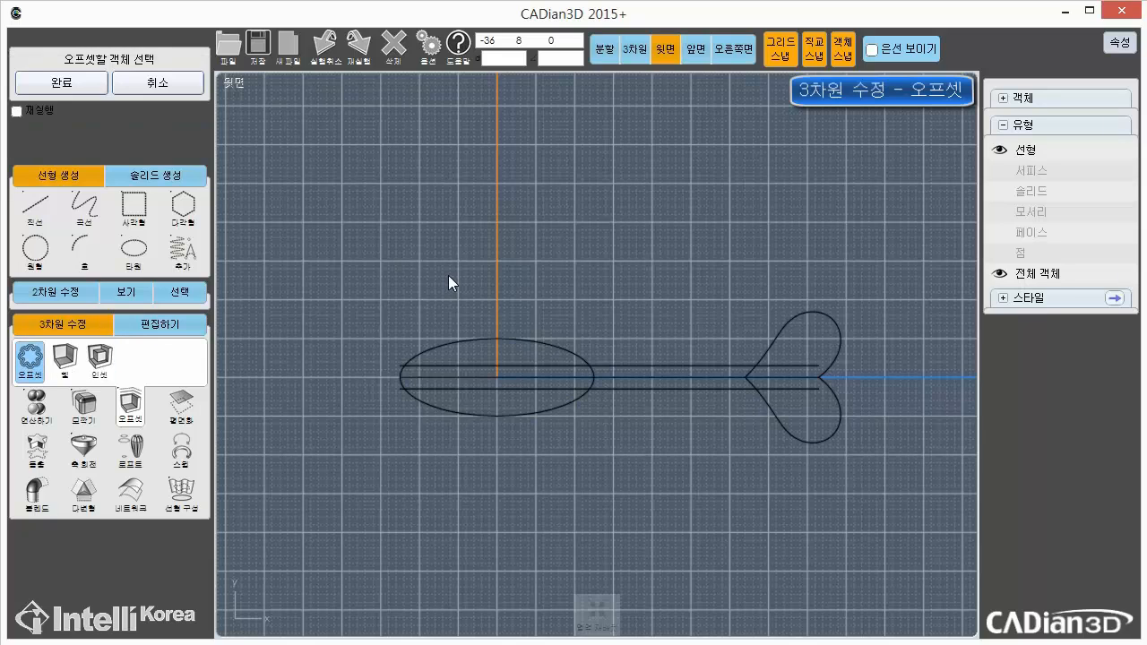
{"action": "left_click", "coordinate": [526, 339]}
{"action": "left_click", "coordinate": [61, 82]}
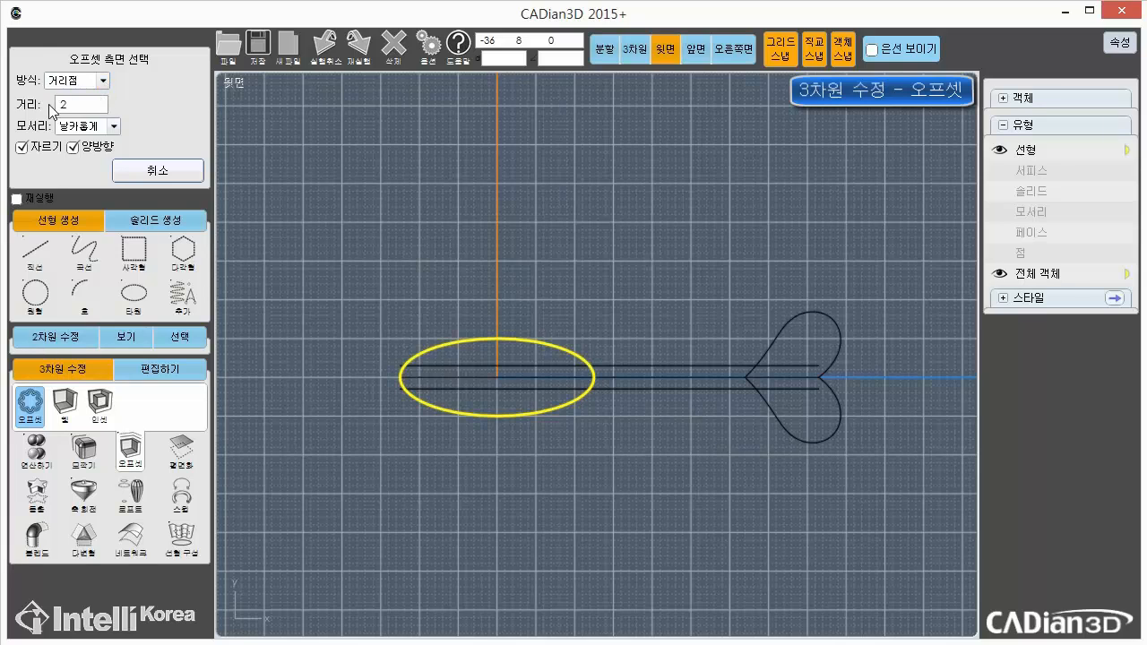
{"action": "left_click", "coordinate": [69, 106]}
{"action": "left_click", "coordinate": [481, 311]}
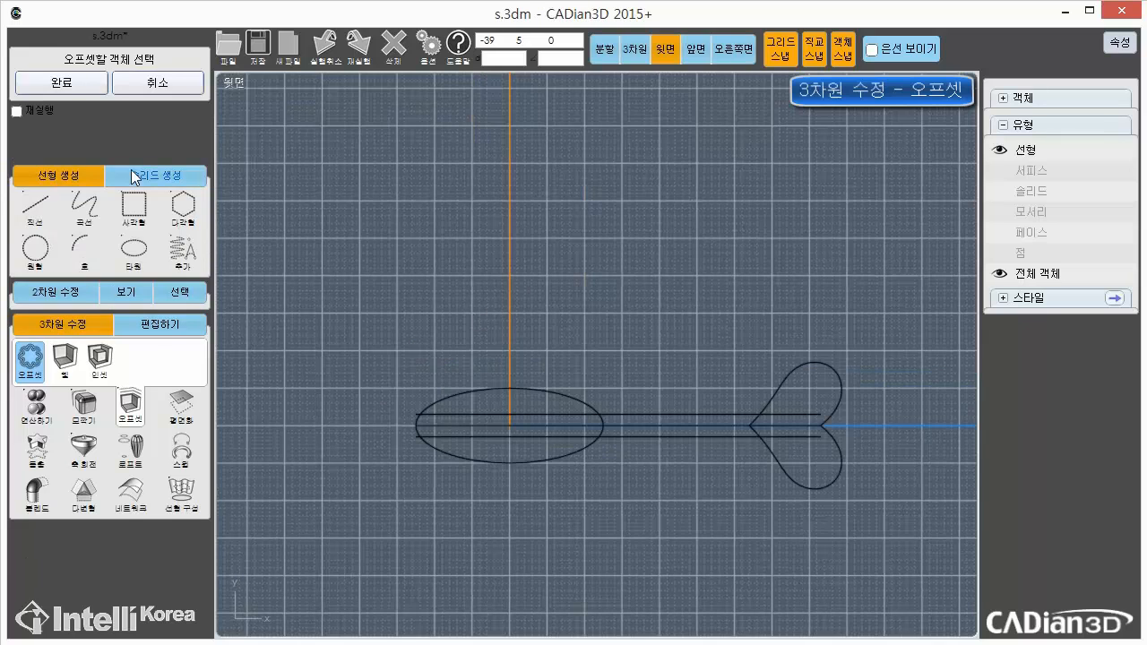
Offset the ellipse 2 mm inward, in one direction only
{"action": "left_click", "coordinate": [538, 393]}
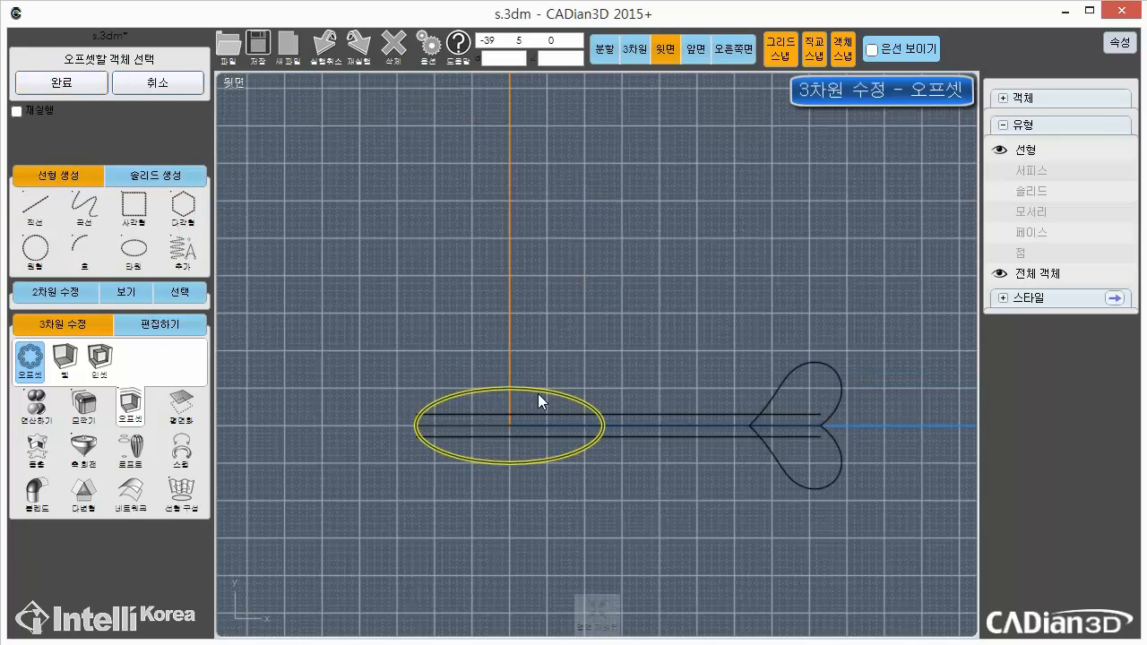
{"action": "left_click", "coordinate": [82, 86]}
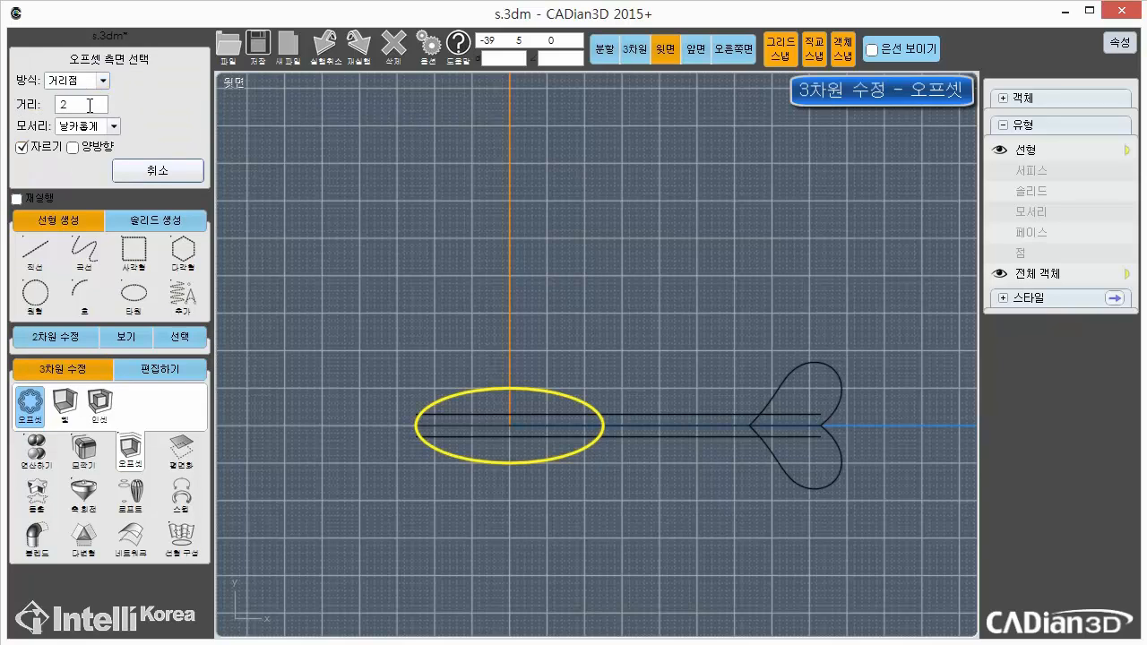
{"action": "left_click", "coordinate": [90, 105]}
{"action": "left_click", "coordinate": [117, 215]}
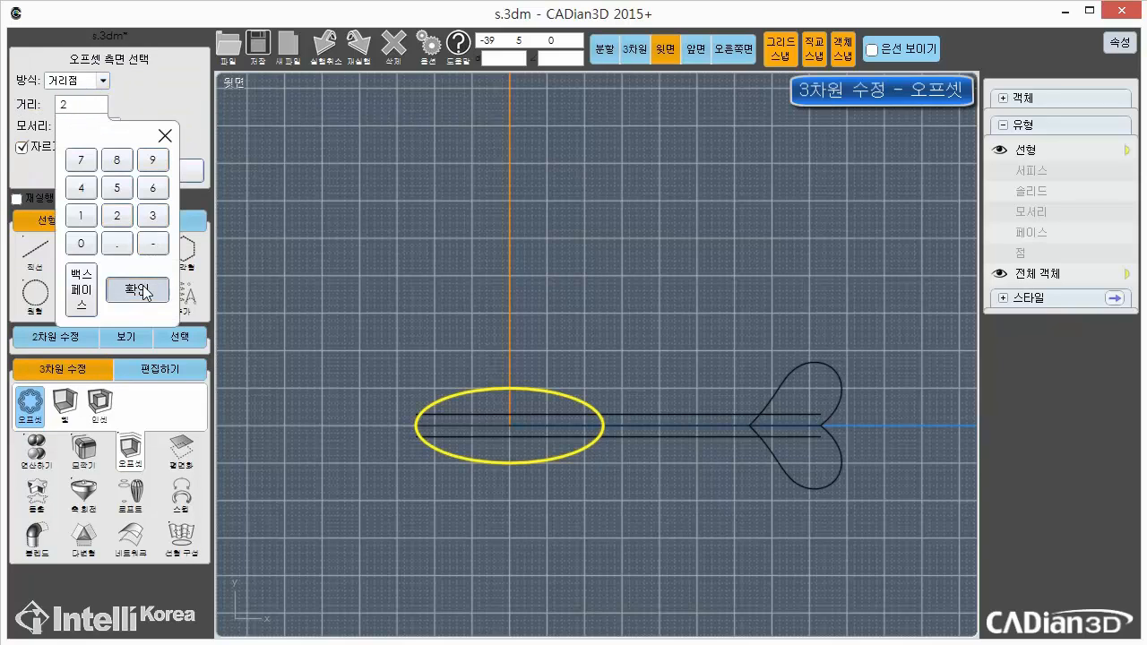
{"action": "left_click", "coordinate": [137, 288]}
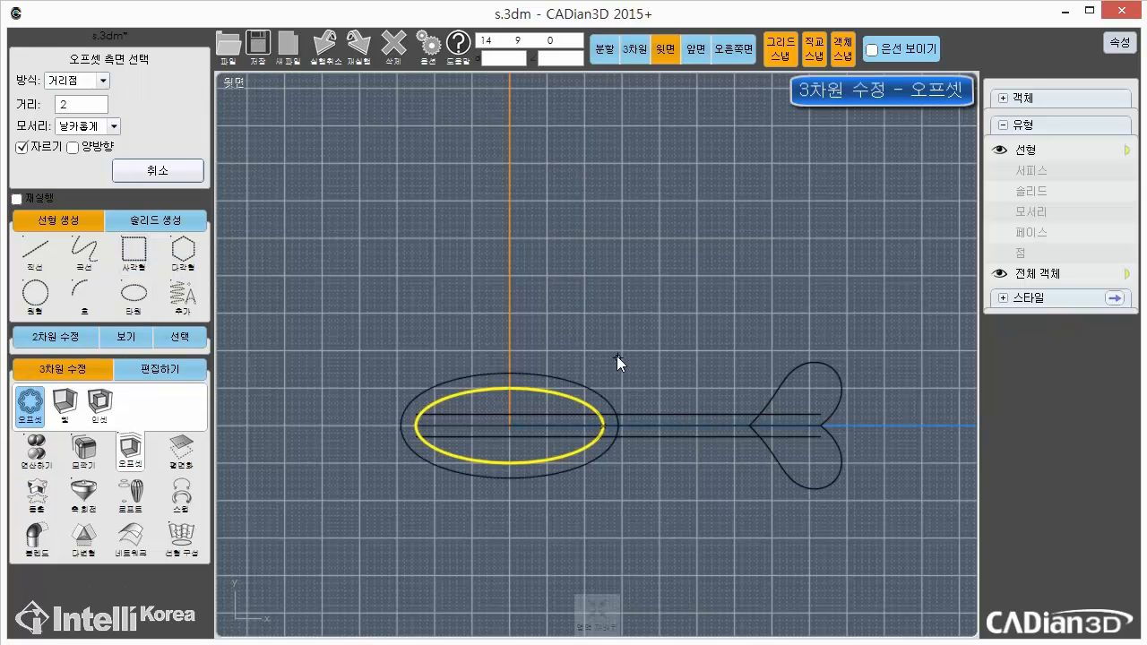
{"action": "scroll", "coordinate": [533, 413], "scroll_direction": "up", "scroll_amount": 4}
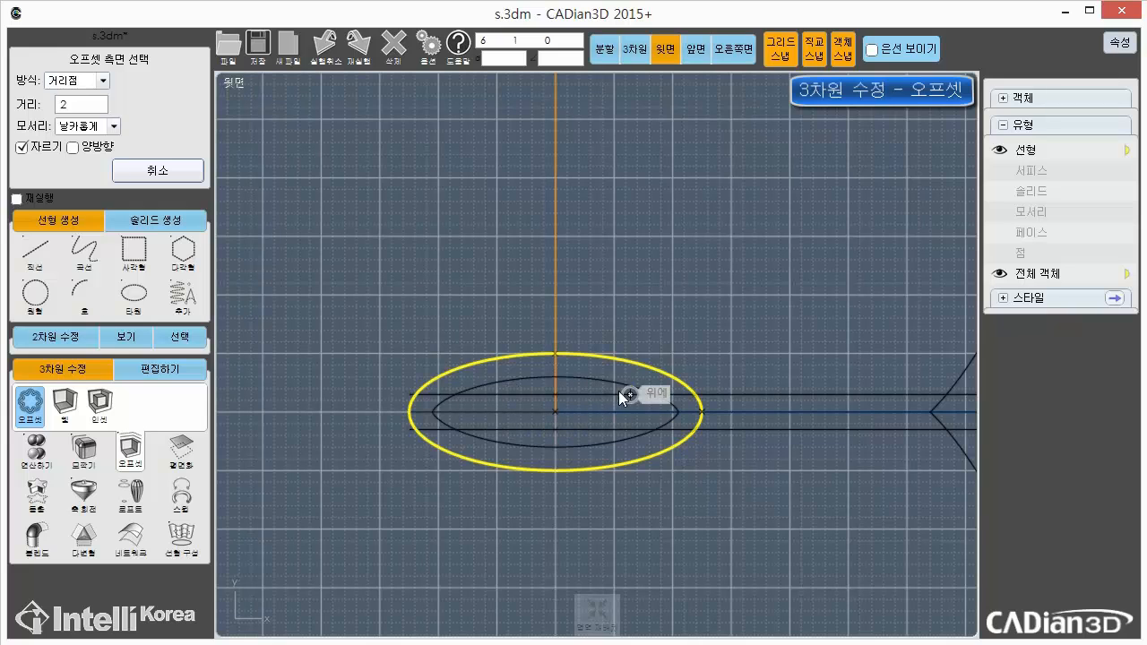
{"action": "left_click", "coordinate": [556, 378]}
Select the inner ellipse and both ellipses together to check them, and clear the selection
{"action": "left_click", "coordinate": [619, 384]}
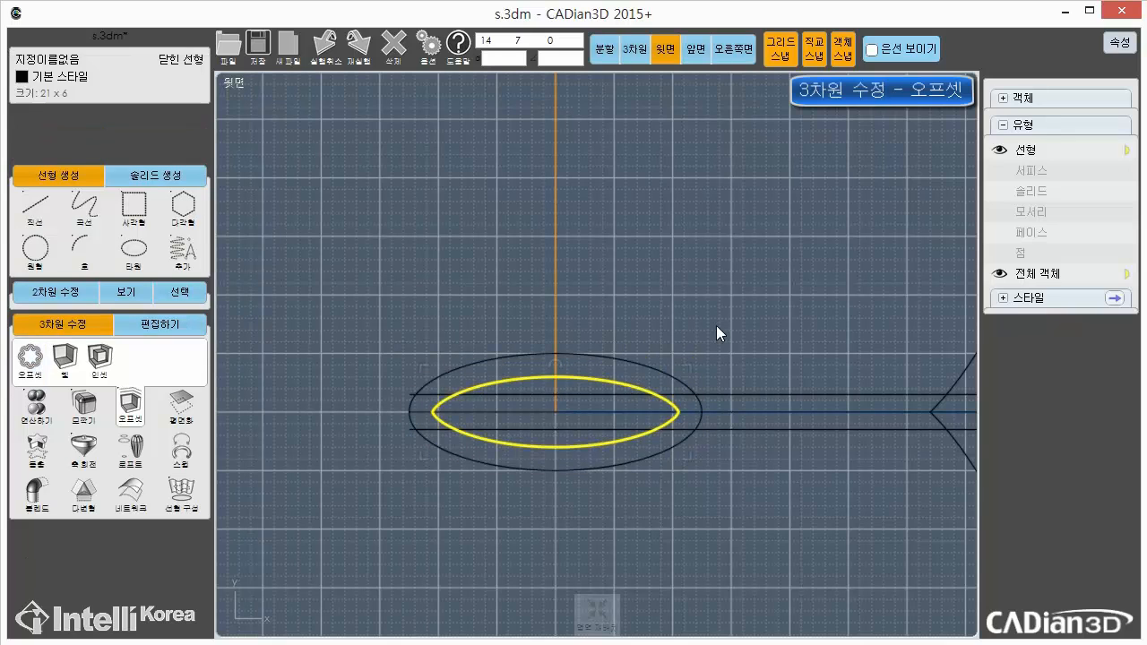
{"action": "left_click", "coordinate": [725, 318]}
{"action": "left_click_drag", "start_coordinate": [687, 296], "coordinate": [601, 382]}
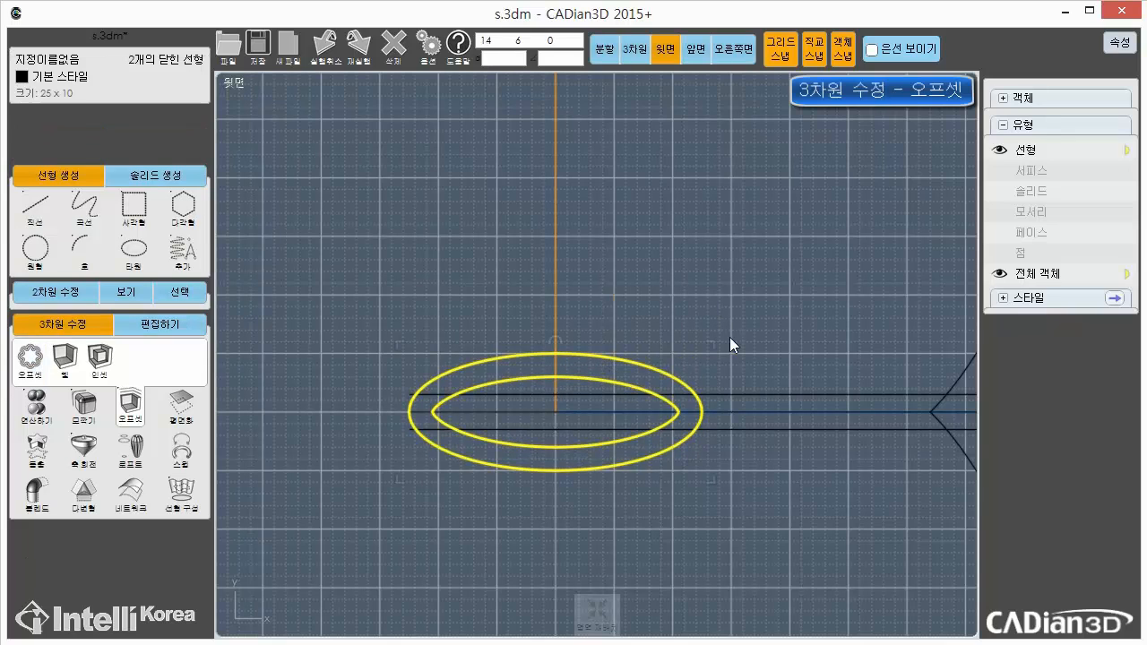
{"action": "left_click", "coordinate": [789, 327]}
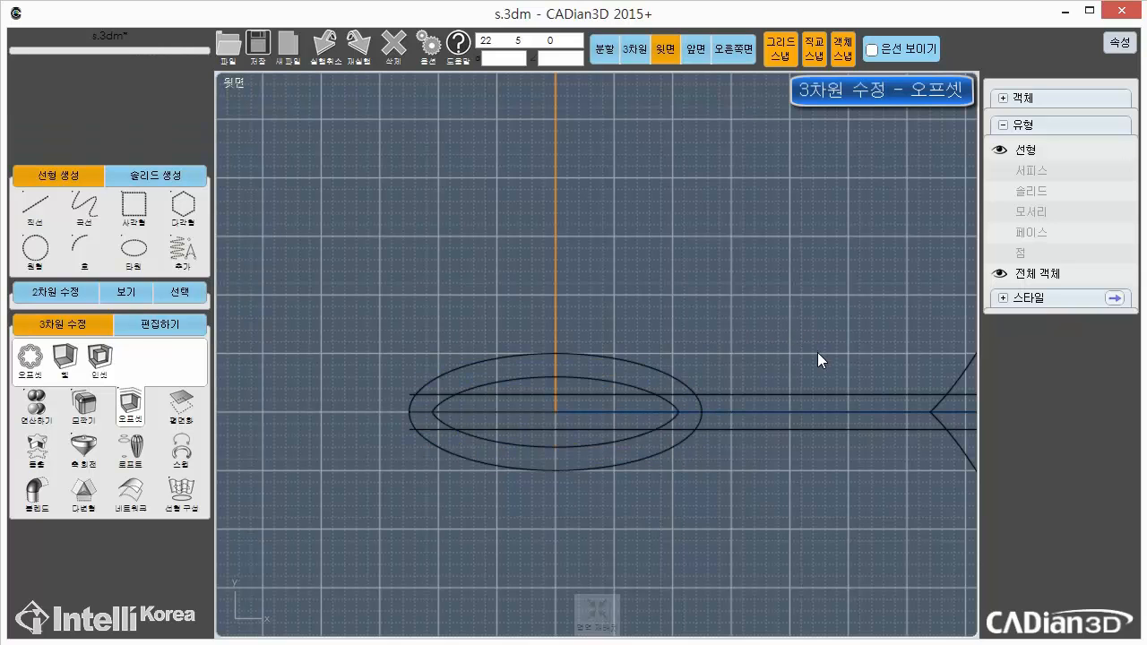
Offset the closed heart curve 1.7 mm inward
{"action": "scroll", "coordinate": [818, 352], "scroll_direction": "up", "scroll_amount": 1}
{"action": "middle_click_drag", "start_coordinate": [878, 309], "coordinate": [735, 314]}
{"action": "scroll", "coordinate": [735, 314], "scroll_direction": "down", "scroll_amount": 3}
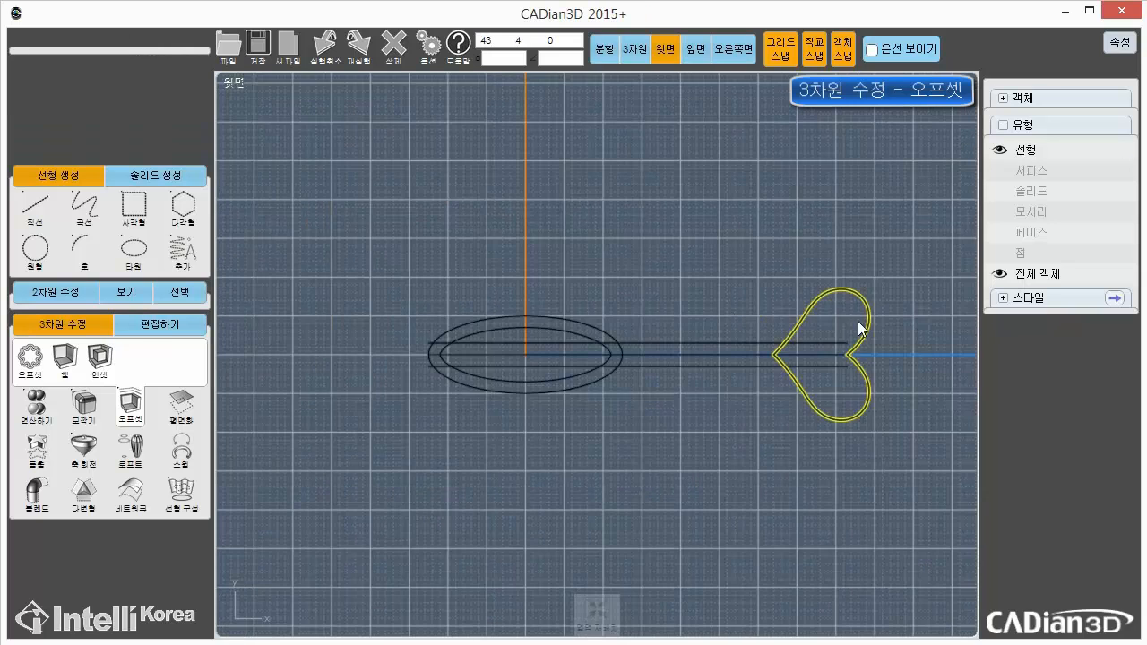
{"action": "middle_click_drag", "start_coordinate": [857, 323], "coordinate": [796, 354]}
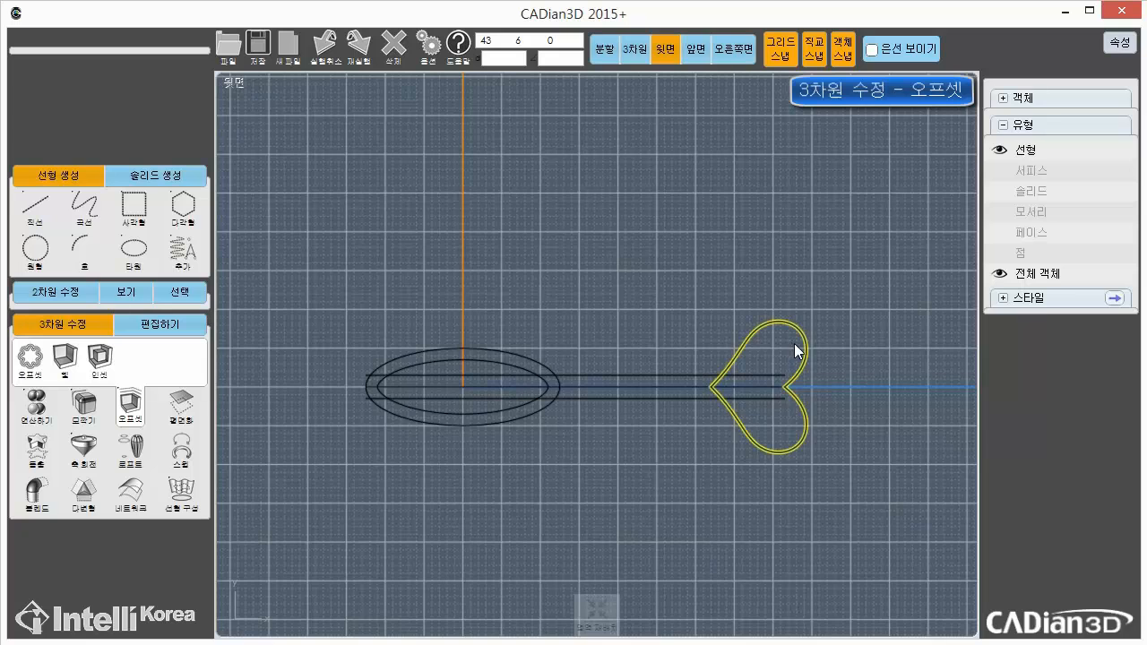
{"action": "scroll", "coordinate": [810, 353], "scroll_direction": "up", "scroll_amount": 3}
{"action": "middle_click_drag", "start_coordinate": [863, 423], "coordinate": [842, 351]}
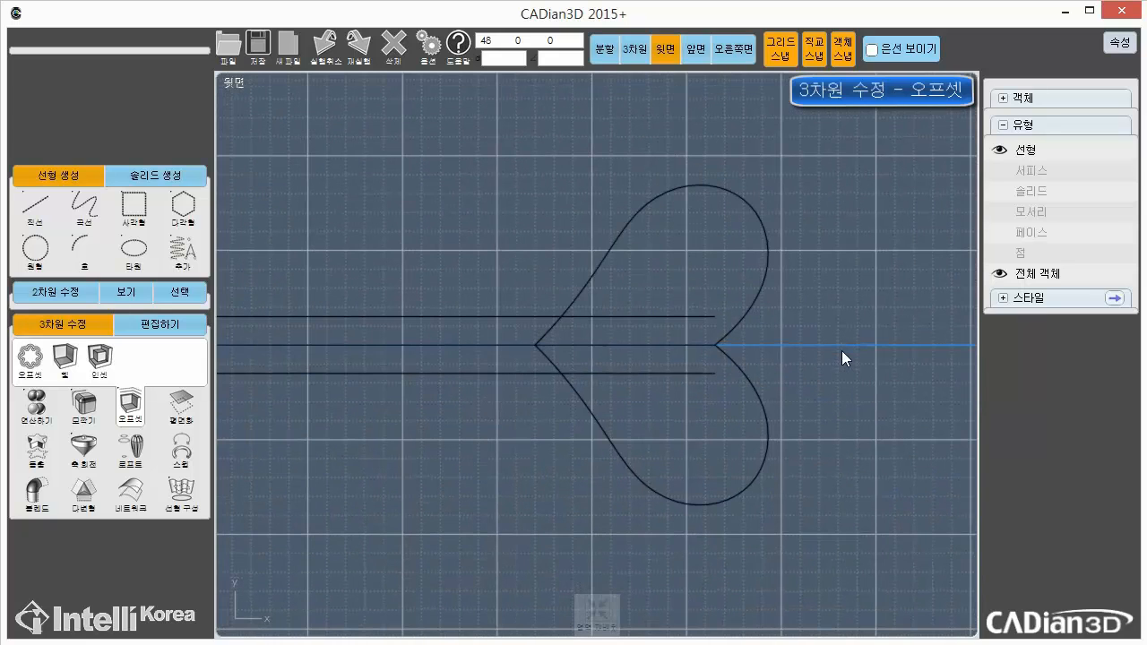
{"action": "left_click", "coordinate": [141, 412]}
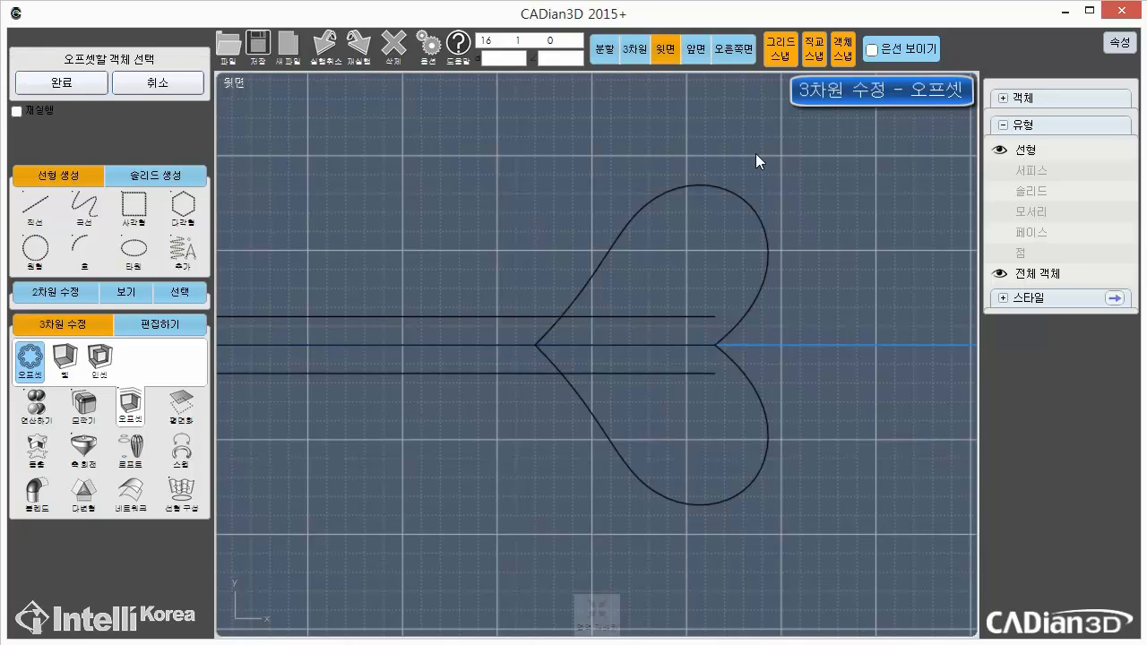
{"action": "left_click", "coordinate": [737, 193]}
{"action": "left_click", "coordinate": [86, 82]}
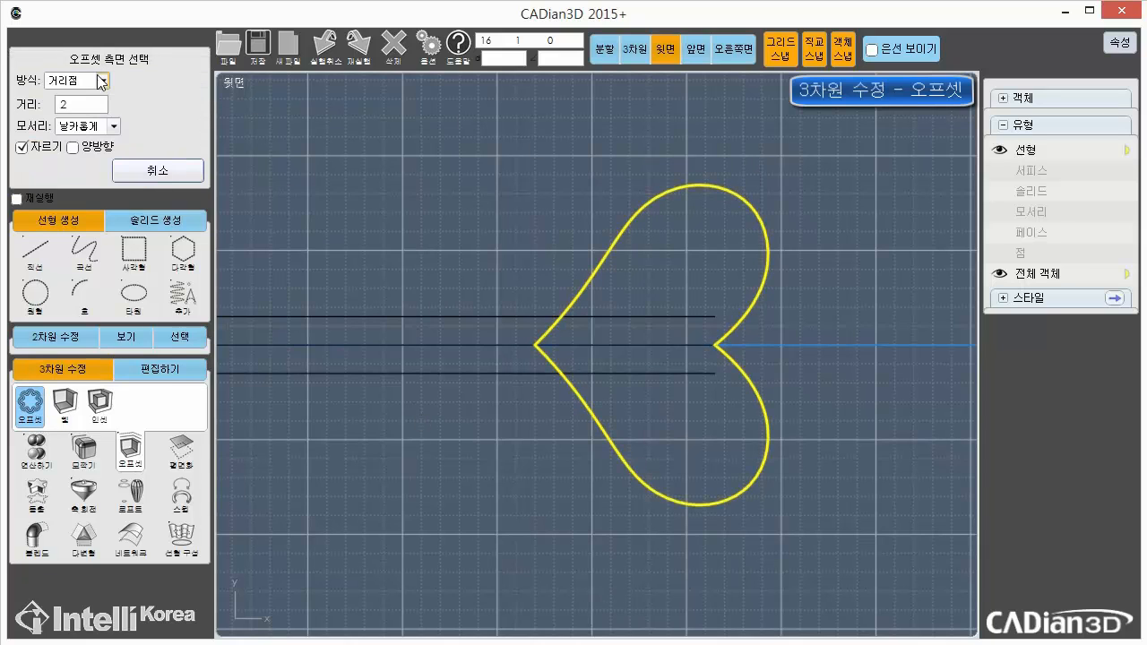
{"action": "left_click", "coordinate": [71, 106]}
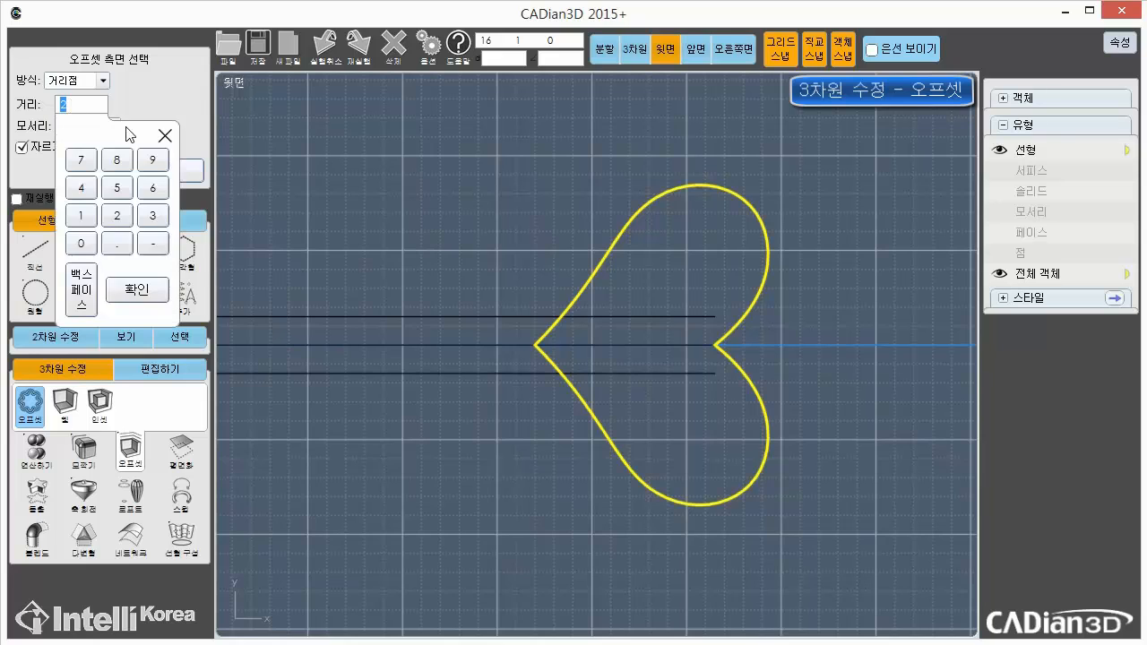
{"action": "left_click", "coordinate": [80, 215]}
{"action": "left_click", "coordinate": [117, 243]}
{"action": "left_click", "coordinate": [138, 290]}
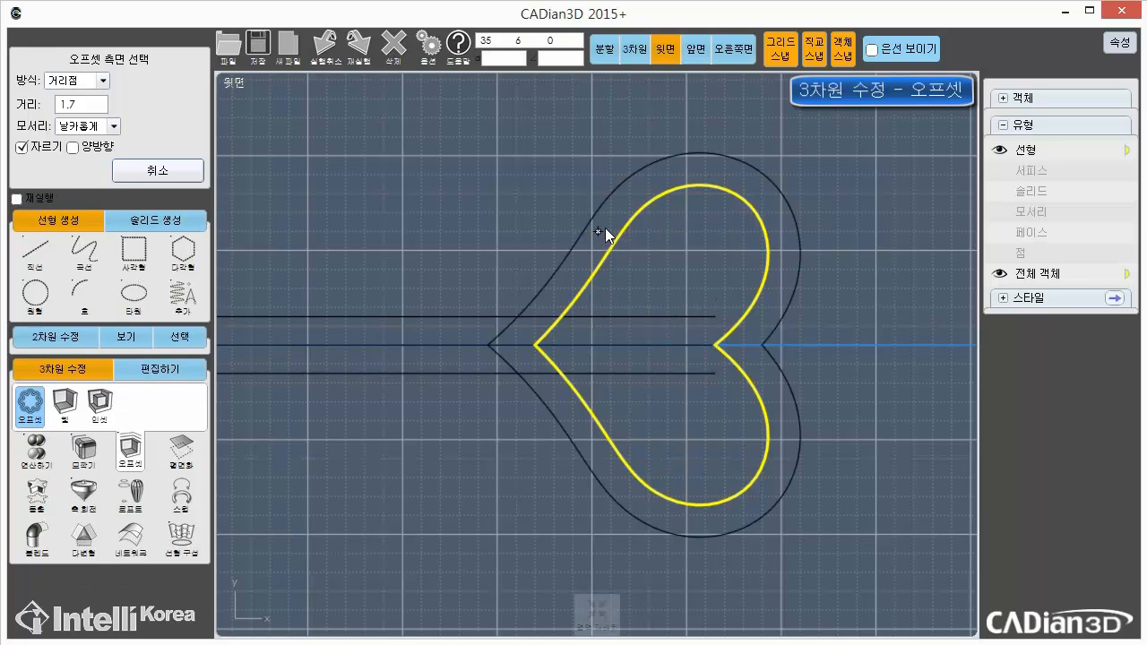
{"action": "left_click", "coordinate": [684, 287]}
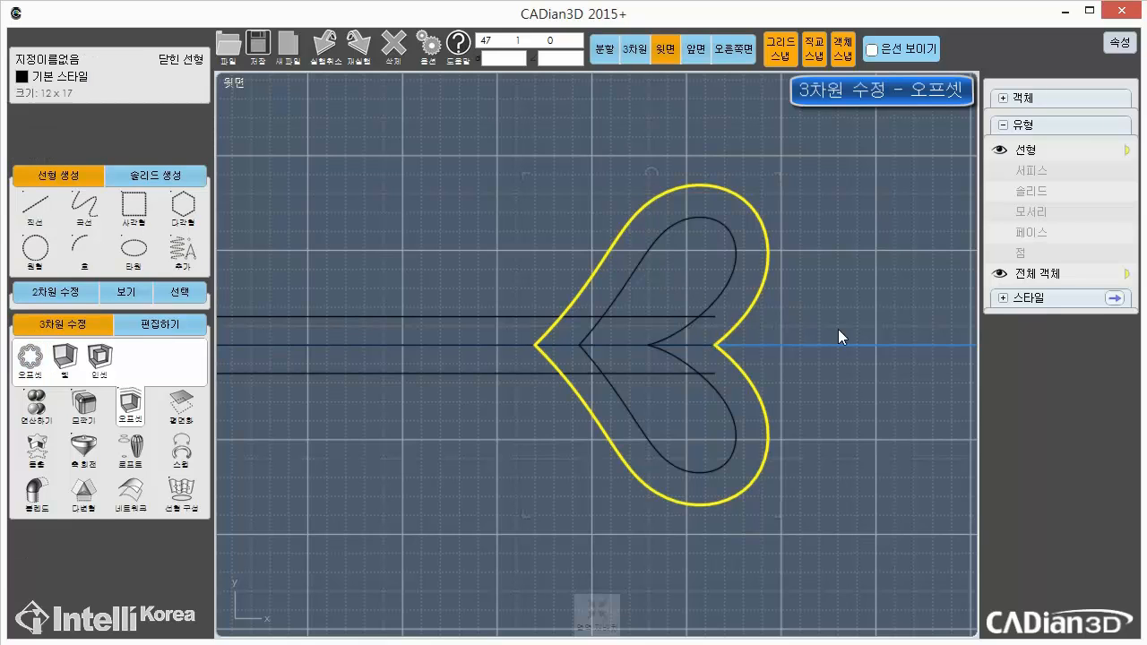
{"action": "scroll", "coordinate": [865, 298], "scroll_direction": "down", "scroll_amount": 3}
{"action": "middle_click_drag", "start_coordinate": [670, 313], "coordinate": [722, 350]}
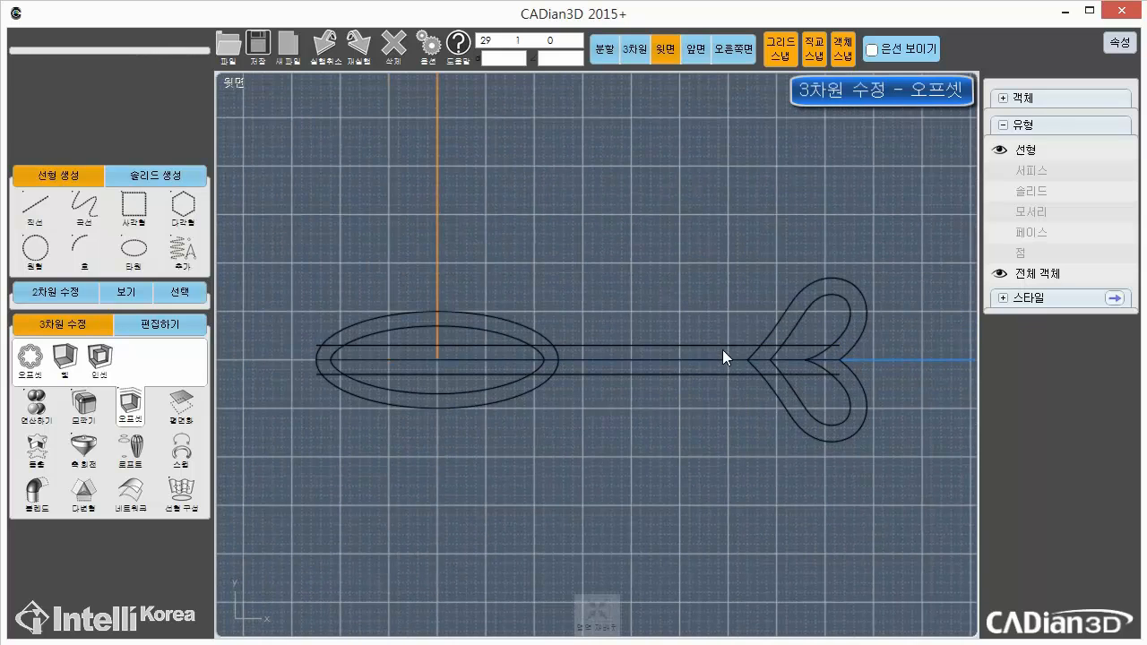
Select all the outline curves together to check them, and clear the selection
{"action": "left_click_drag", "start_coordinate": [815, 289], "coordinate": [359, 450]}
{"action": "left_click", "coordinate": [694, 454]}
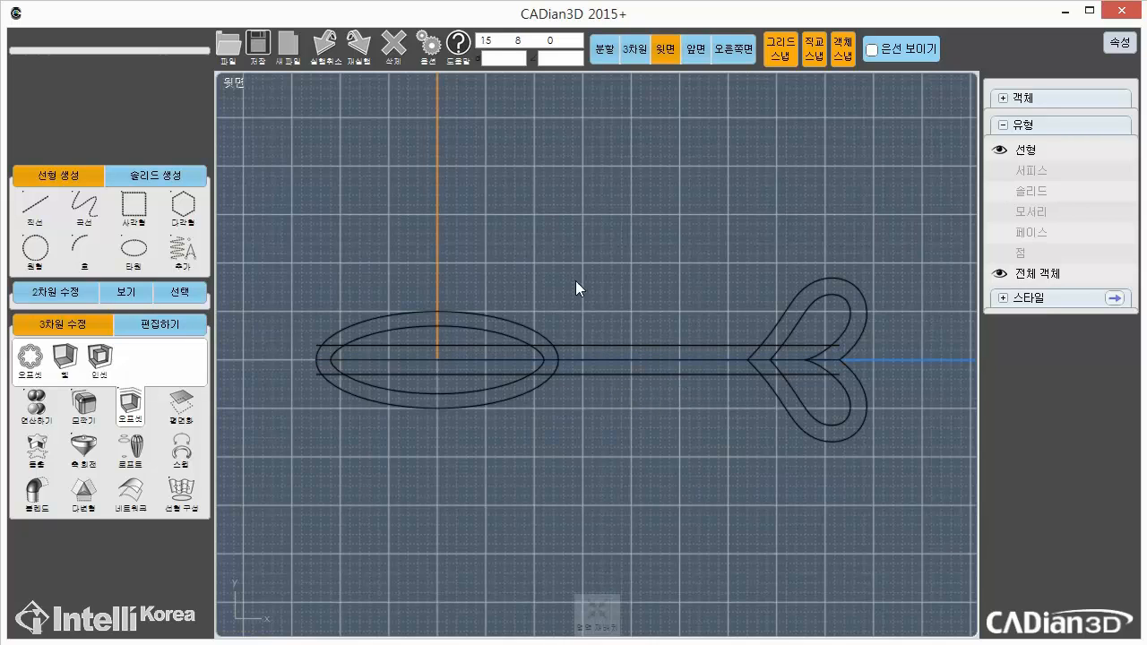
{"action": "left_click_drag", "start_coordinate": [343, 176], "coordinate": [917, 531]}
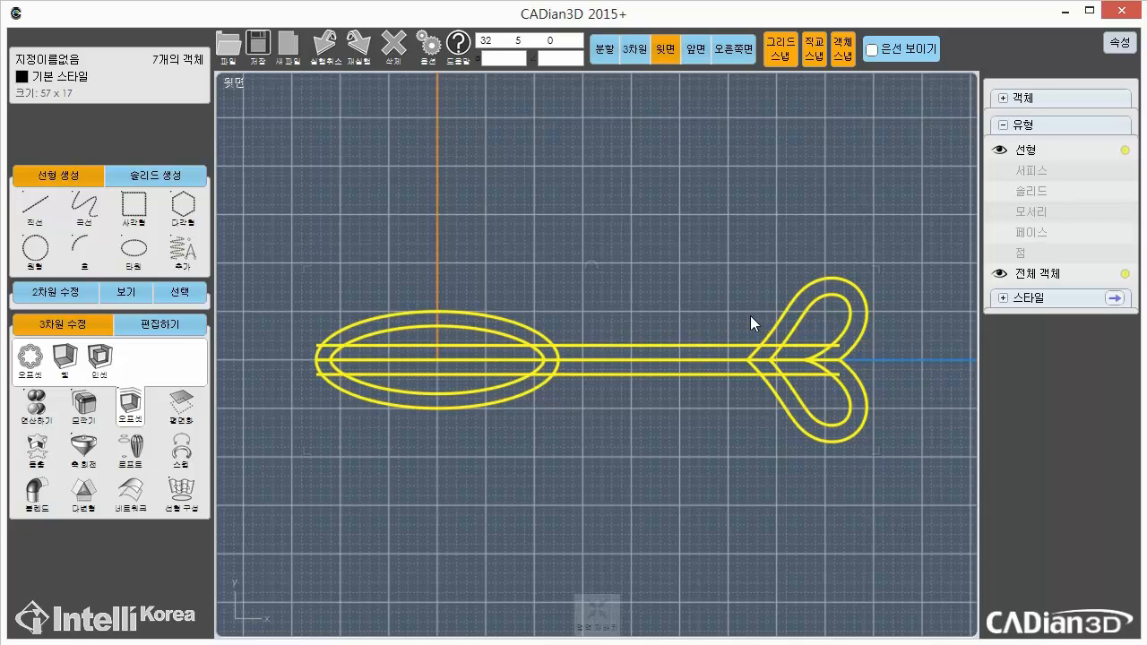
{"action": "left_click", "coordinate": [749, 289]}
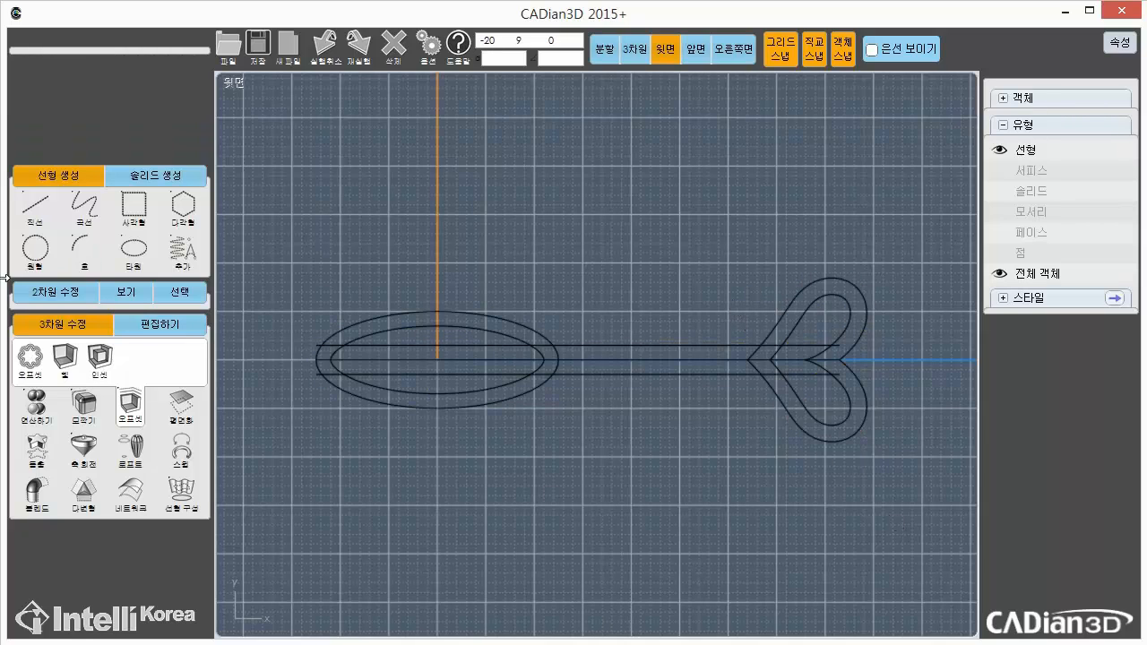
Start a trim (자르기) on all the outline curves, cutting them mutually at their intersections without extra cutting objects
{"action": "left_click", "coordinate": [52, 294]}
{"action": "left_click", "coordinate": [143, 334]}
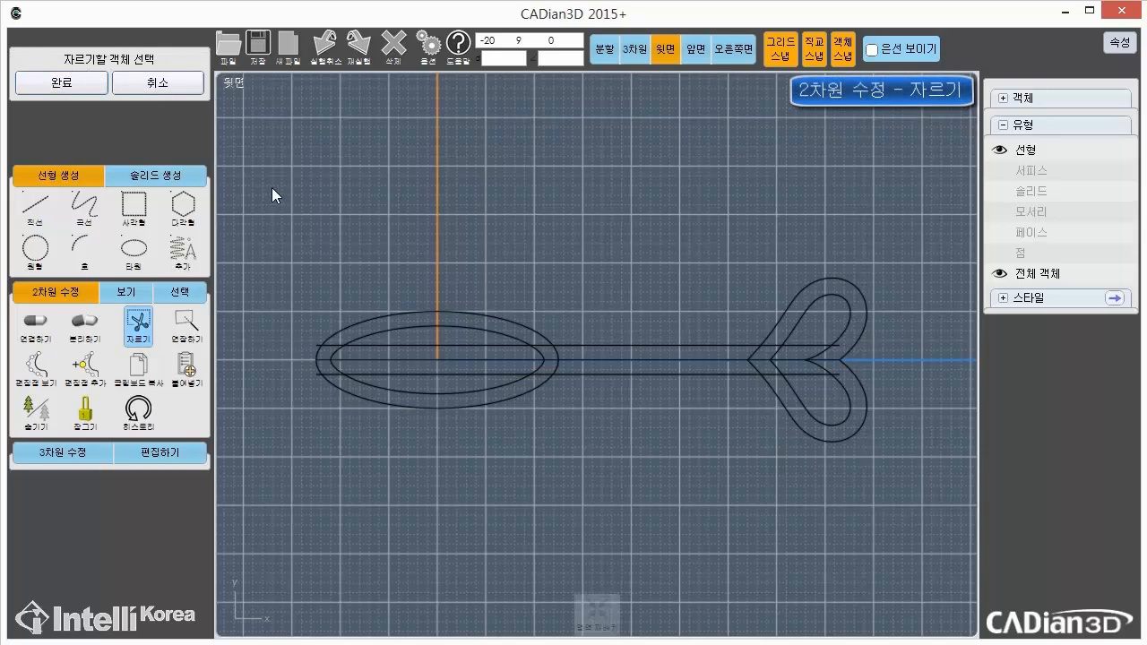
{"action": "left_click_drag", "start_coordinate": [272, 187], "coordinate": [873, 570]}
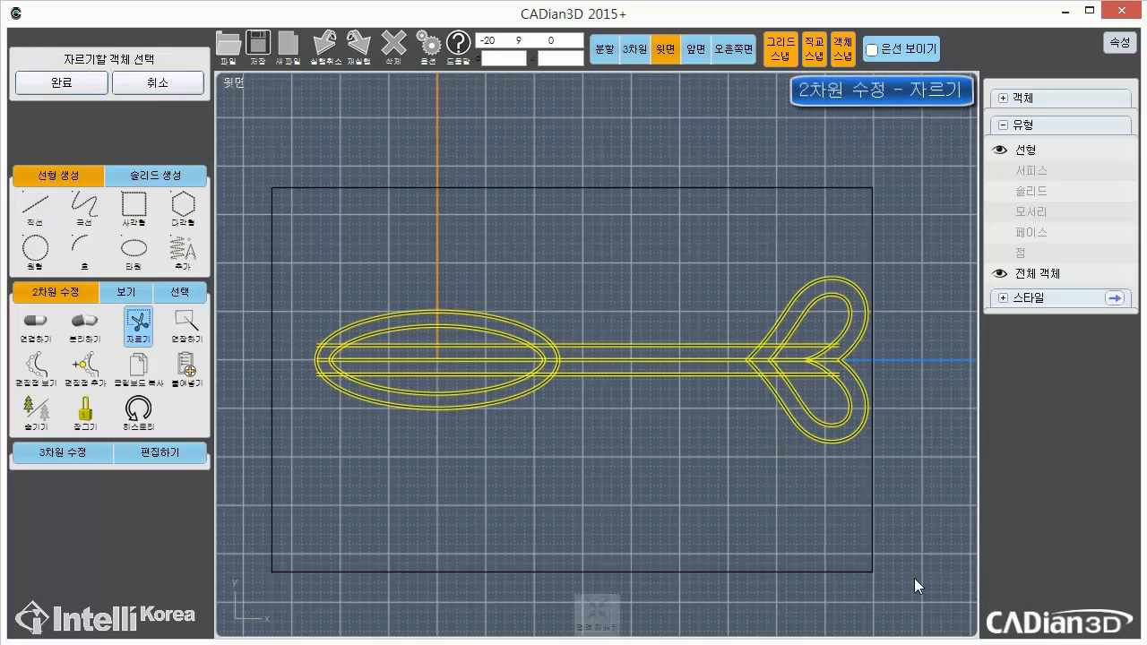
{"action": "left_click", "coordinate": [70, 84]}
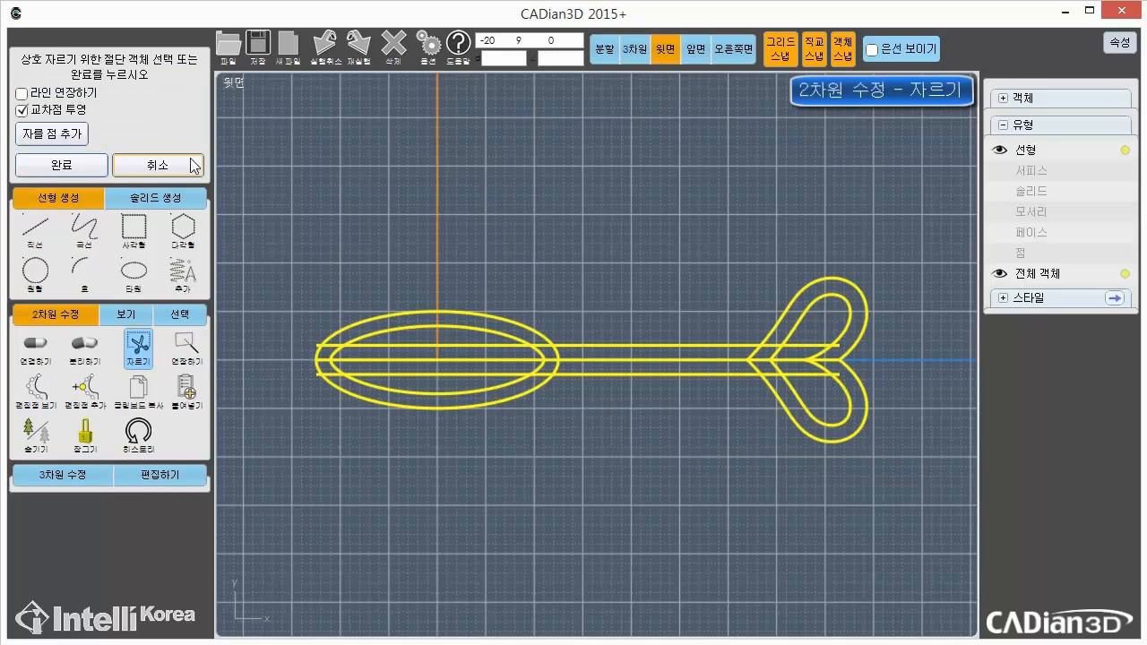
{"action": "left_click", "coordinate": [98, 169]}
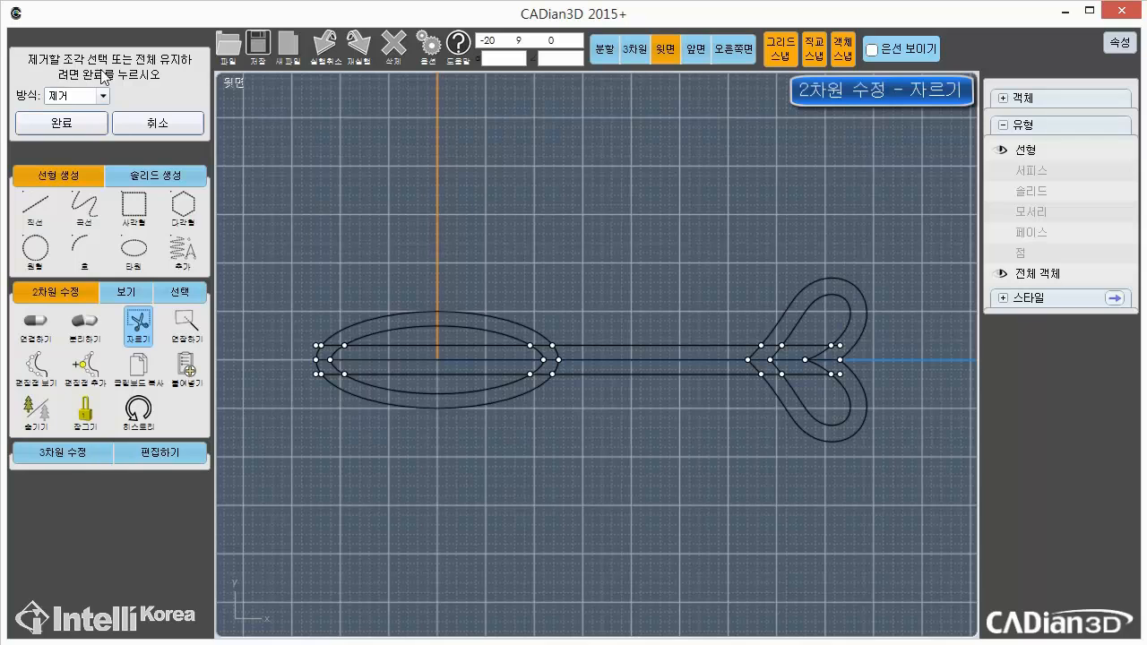
Try to mark for removal the three lines' pieces at the ellipses' left end and inside the inner ellipse
{"action": "middle_click_drag", "start_coordinate": [440, 376], "coordinate": [605, 374]}
{"action": "scroll", "coordinate": [501, 350], "scroll_direction": "up", "scroll_amount": 7}
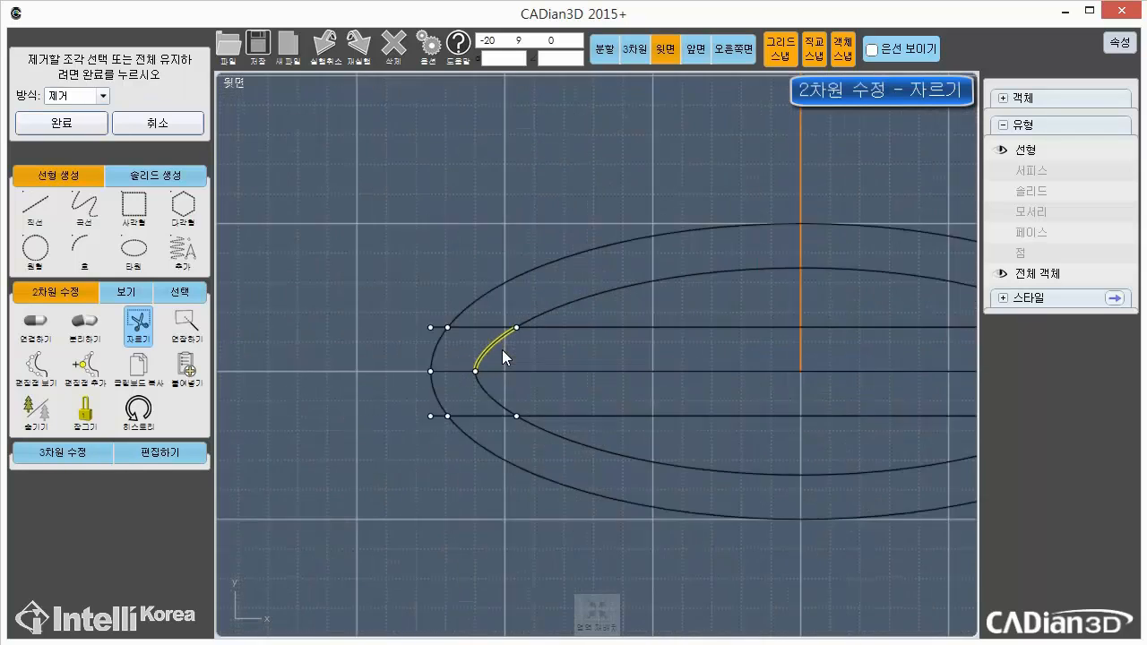
{"action": "left_click", "coordinate": [401, 313]}
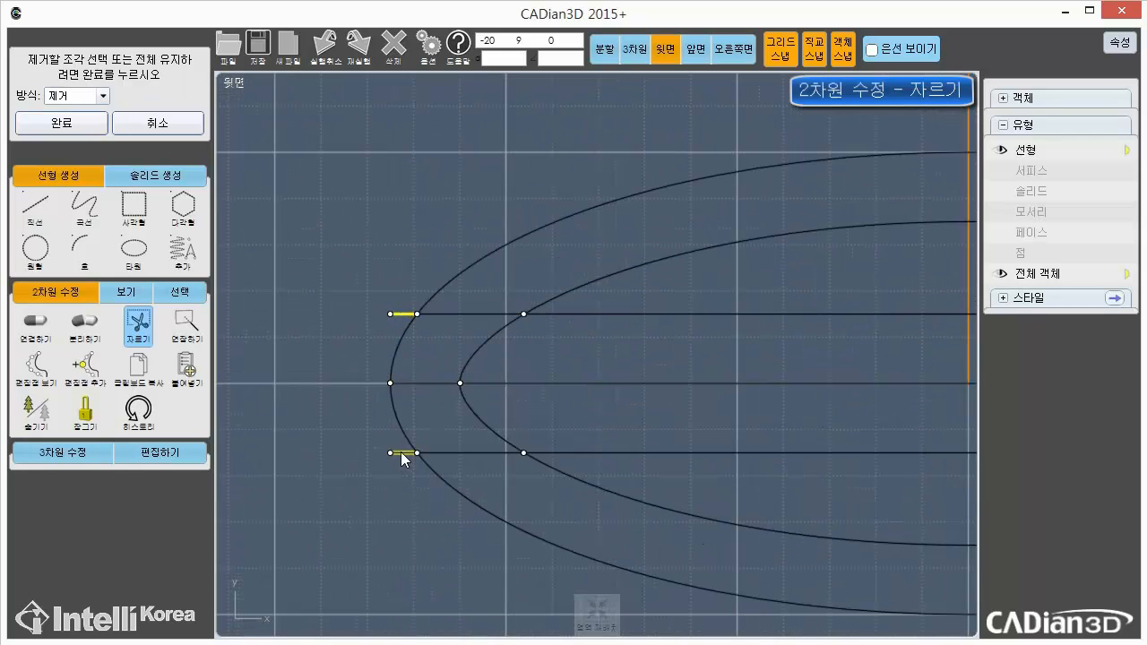
{"action": "left_click", "coordinate": [401, 453]}
{"action": "left_click", "coordinate": [472, 453]}
{"action": "left_click", "coordinate": [427, 384]}
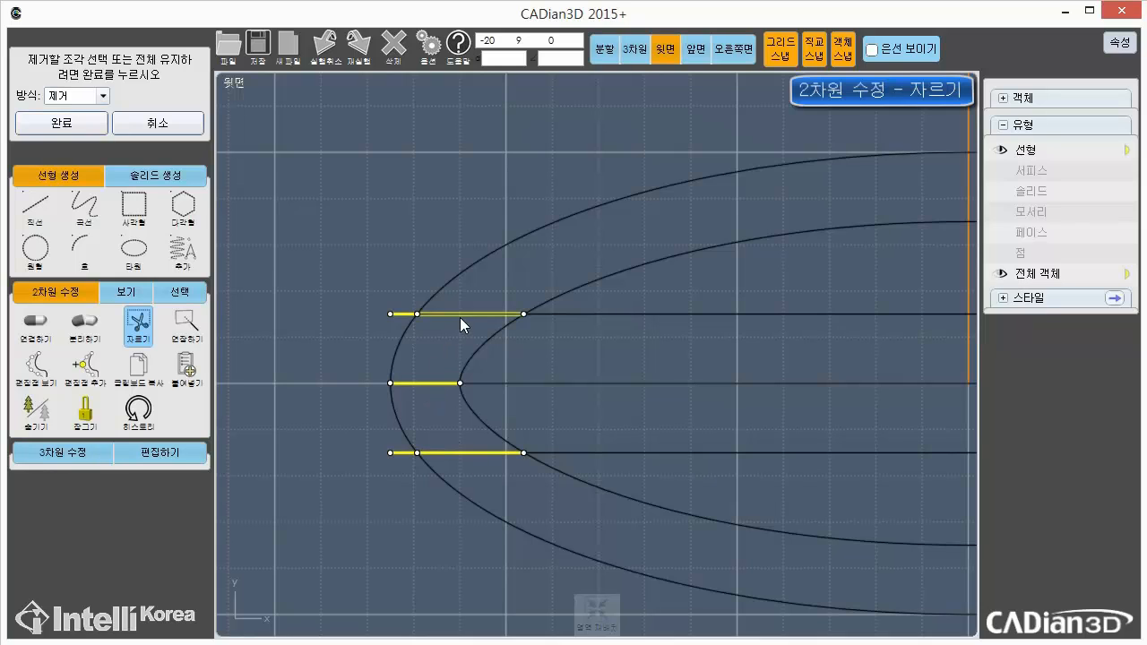
{"action": "left_click", "coordinate": [462, 315]}
{"action": "left_click", "coordinate": [570, 383]}
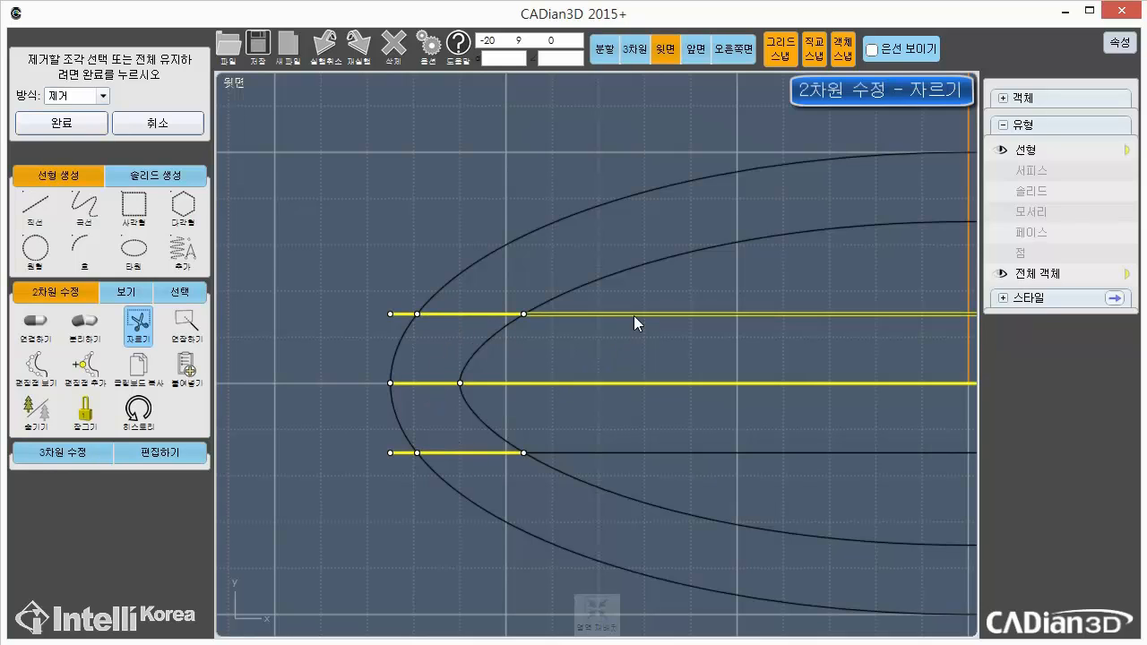
{"action": "left_click", "coordinate": [633, 315]}
{"action": "left_click", "coordinate": [627, 452]}
Try to mark for removal the three lines' pieces between the two ellipses at their right end
{"action": "middle_click_drag", "start_coordinate": [785, 429], "coordinate": [438, 429]}
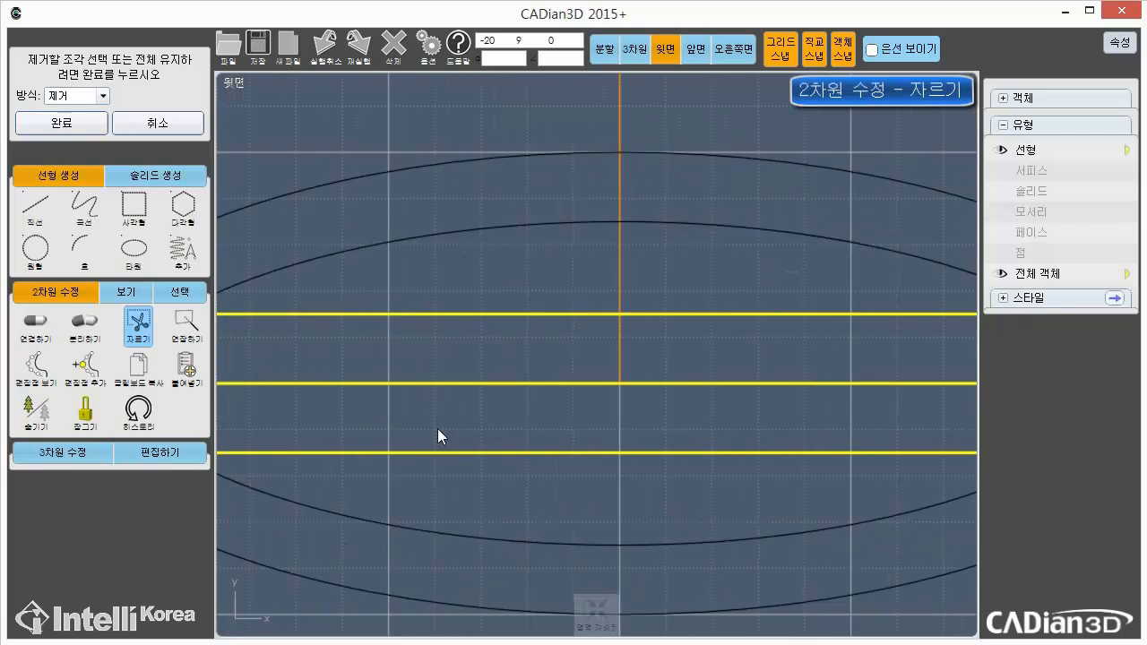
{"action": "scroll", "coordinate": [521, 425], "scroll_direction": "down", "scroll_amount": 4}
{"action": "scroll", "coordinate": [797, 421], "scroll_direction": "up", "scroll_amount": 4}
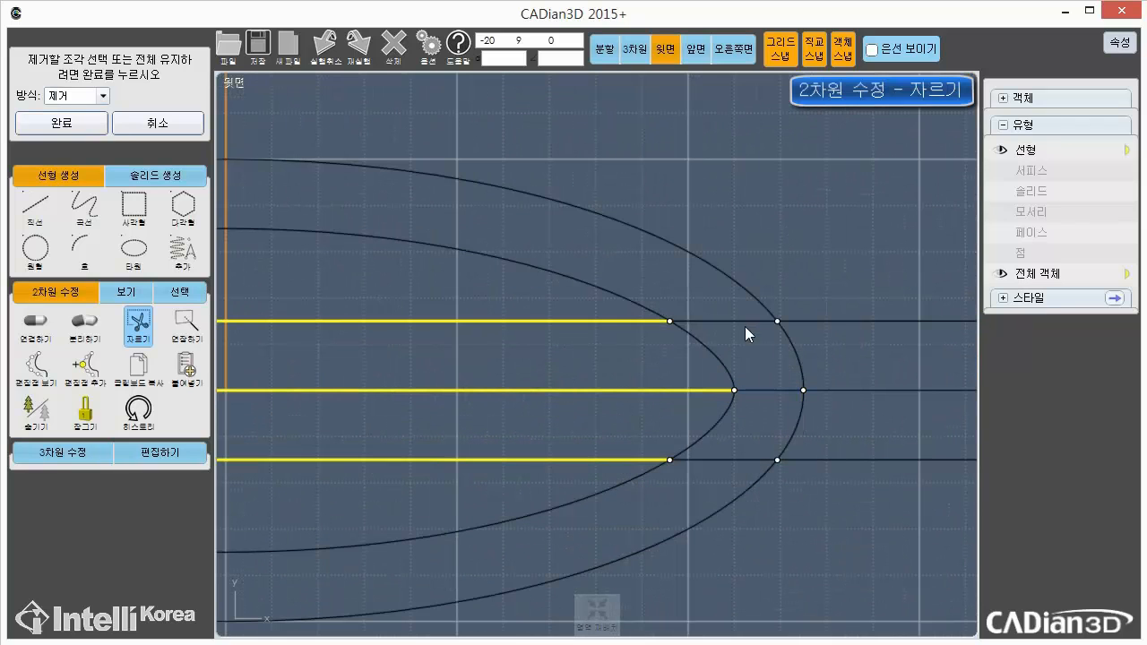
{"action": "left_click", "coordinate": [767, 391]}
{"action": "left_click", "coordinate": [757, 461]}
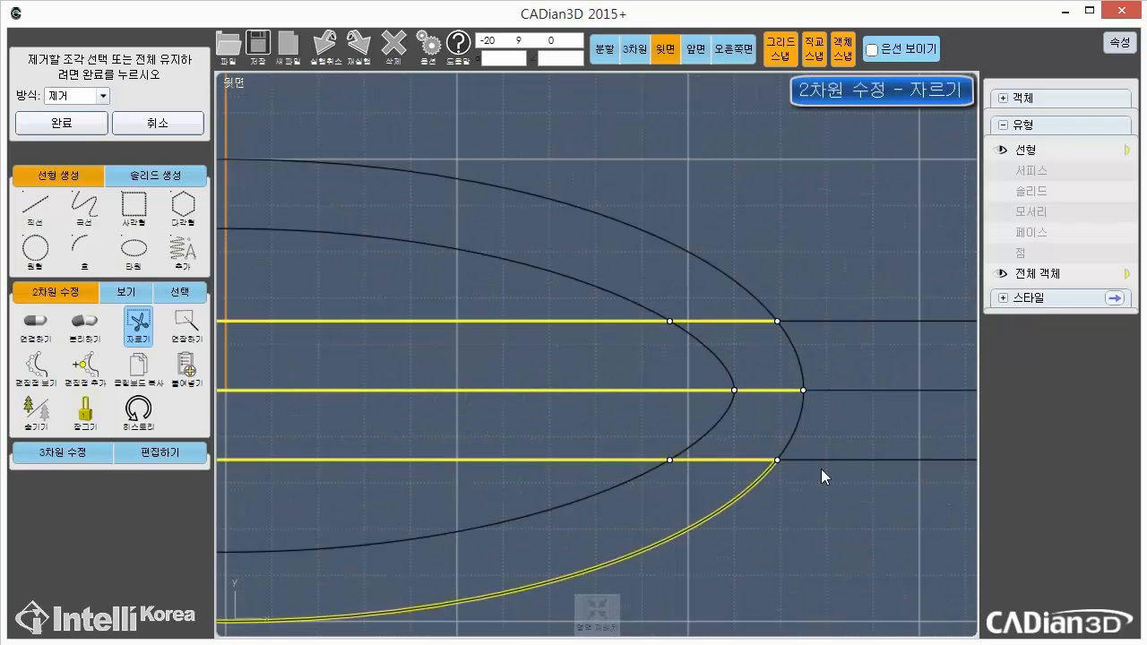
{"action": "middle_click_drag", "start_coordinate": [805, 488], "coordinate": [634, 487]}
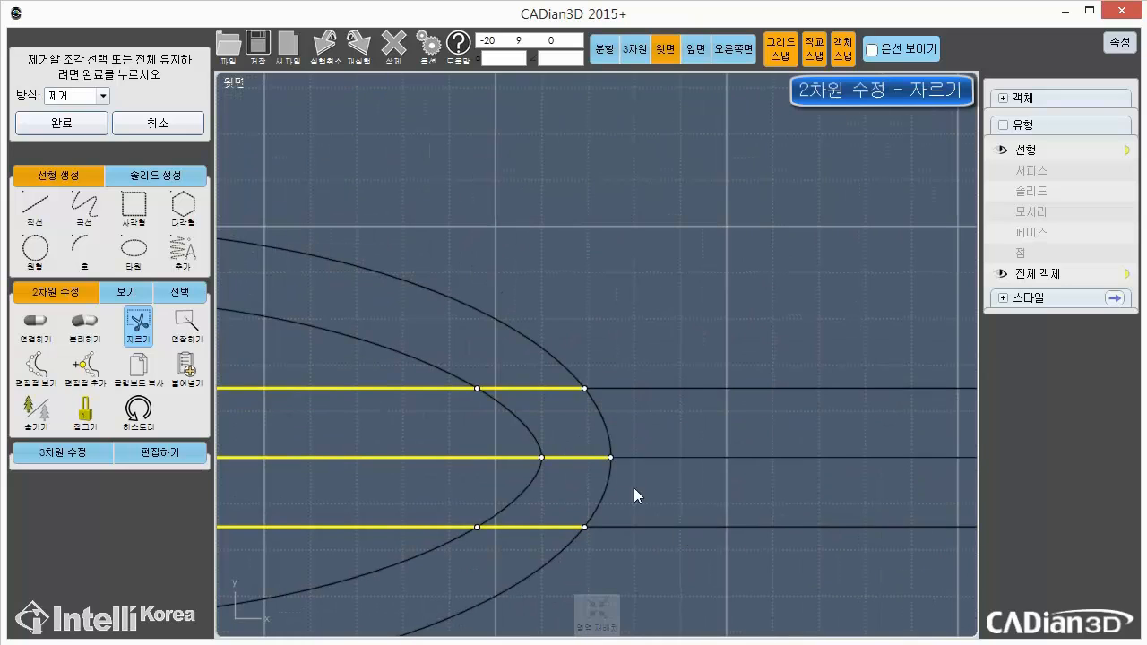
Mark for removal the outer ellipse's arcs between the band lines and the line pieces crossing the ellipses' right end and interior
{"action": "left_click", "coordinate": [593, 424]}
{"action": "left_click", "coordinate": [603, 424]}
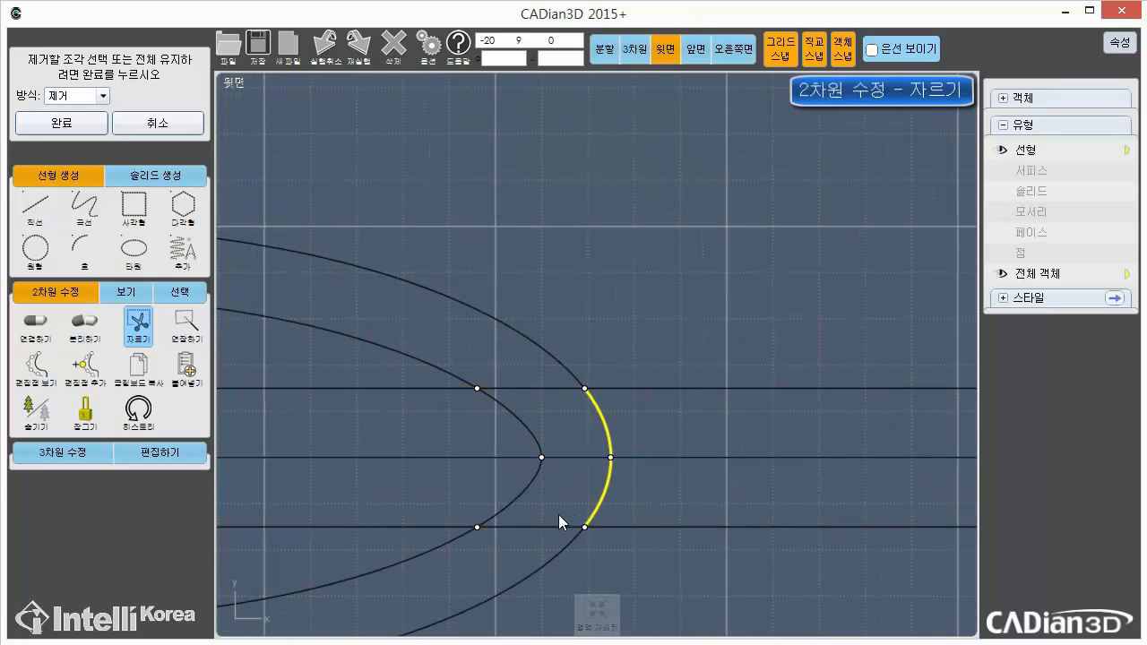
{"action": "left_click", "coordinate": [551, 527]}
{"action": "left_click", "coordinate": [548, 389]}
{"action": "left_click", "coordinate": [426, 389]}
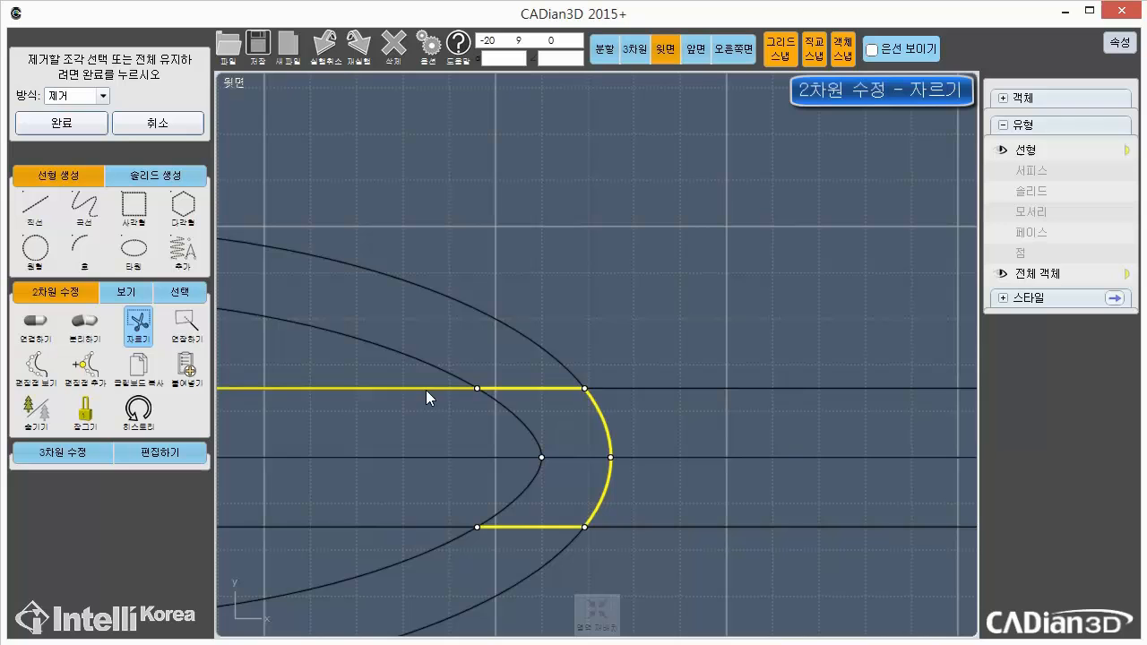
{"action": "left_click", "coordinate": [442, 455]}
{"action": "left_click", "coordinate": [413, 521]}
Mark for removal the line stubs and pieces between the two ellipses at their left end
{"action": "middle_click_drag", "start_coordinate": [669, 457], "coordinate": [930, 438]}
{"action": "scroll", "coordinate": [930, 438], "scroll_direction": "down", "scroll_amount": 2}
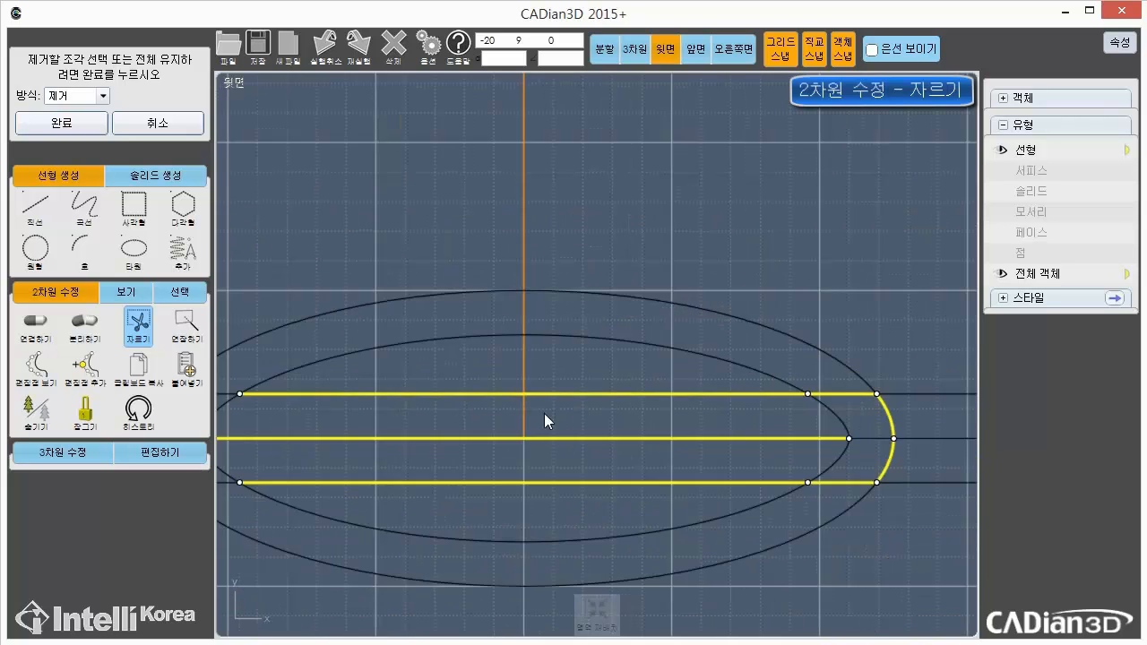
{"action": "scroll", "coordinate": [544, 414], "scroll_direction": "down", "scroll_amount": 1}
{"action": "middle_click_drag", "start_coordinate": [432, 420], "coordinate": [830, 477]}
{"action": "left_click", "coordinate": [665, 459]}
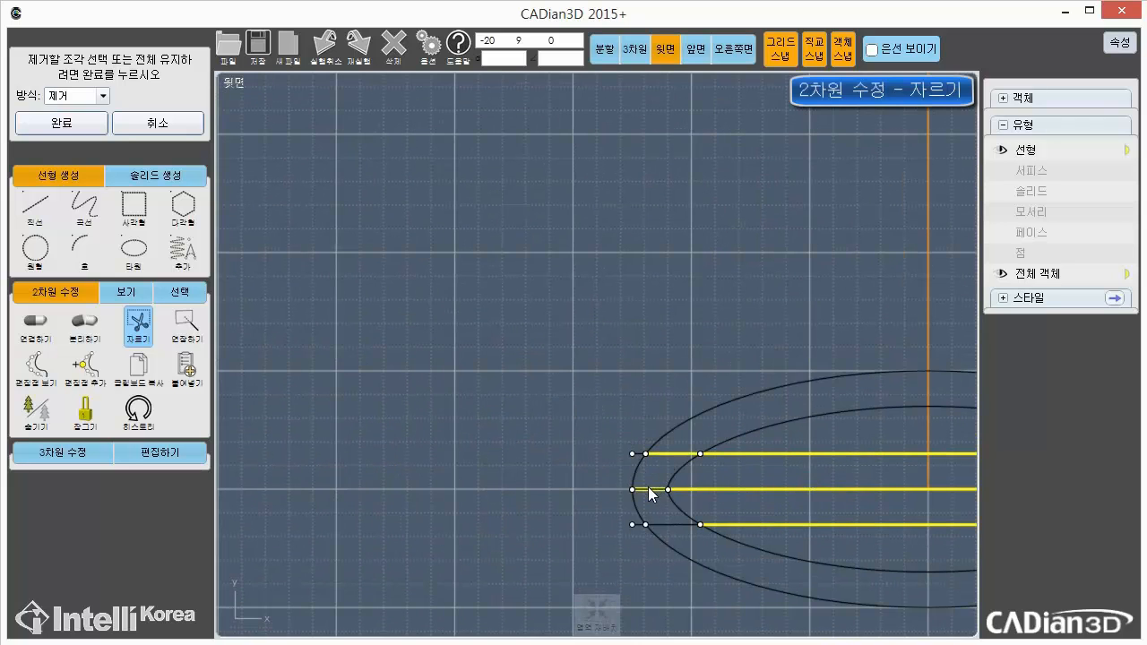
{"action": "left_click", "coordinate": [667, 526]}
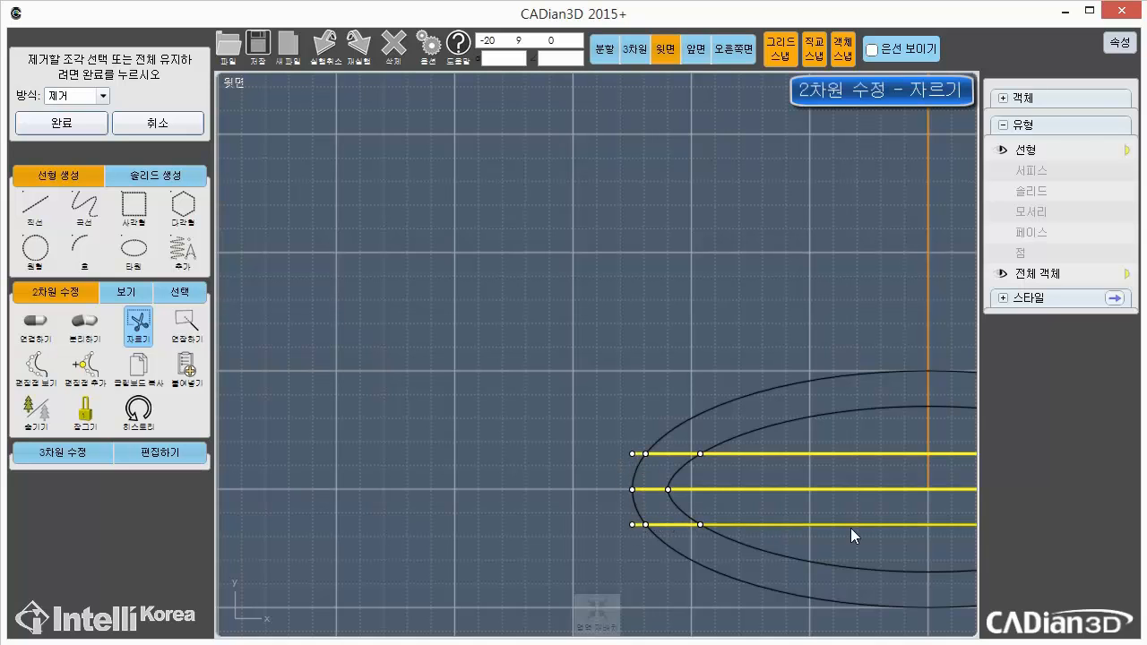
Mark for removal the centre line between the outer ellipse and the heart, plus its piece between the two ellipses
{"action": "middle_click_drag", "start_coordinate": [941, 529], "coordinate": [577, 528]}
{"action": "middle_click_drag", "start_coordinate": [813, 541], "coordinate": [472, 539]}
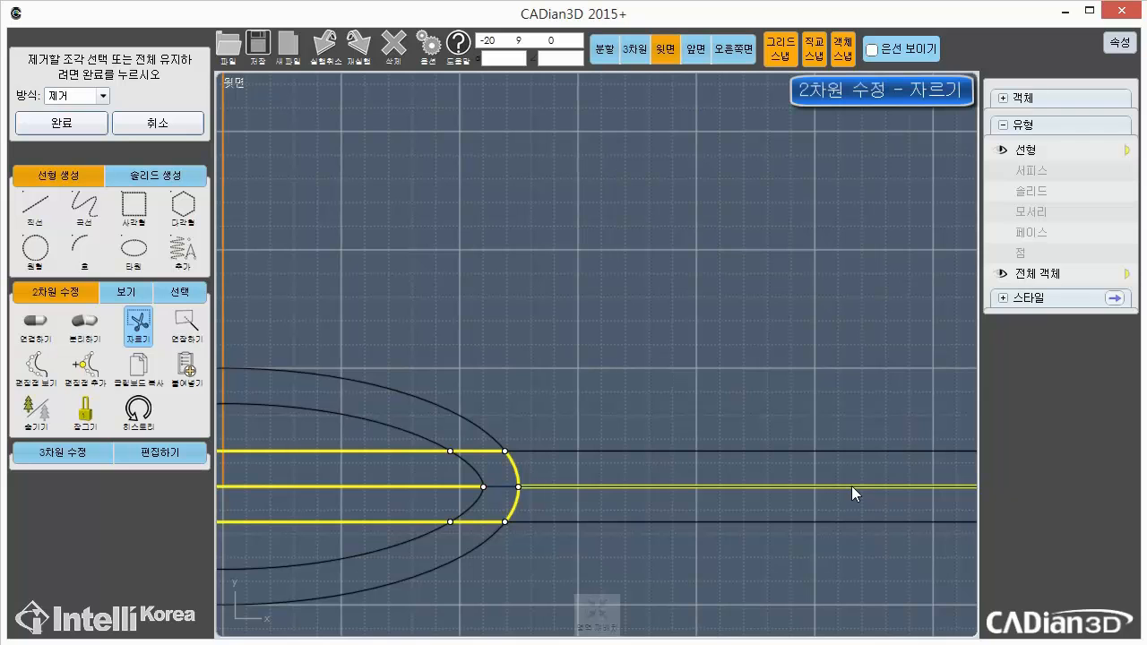
{"action": "left_click", "coordinate": [852, 486]}
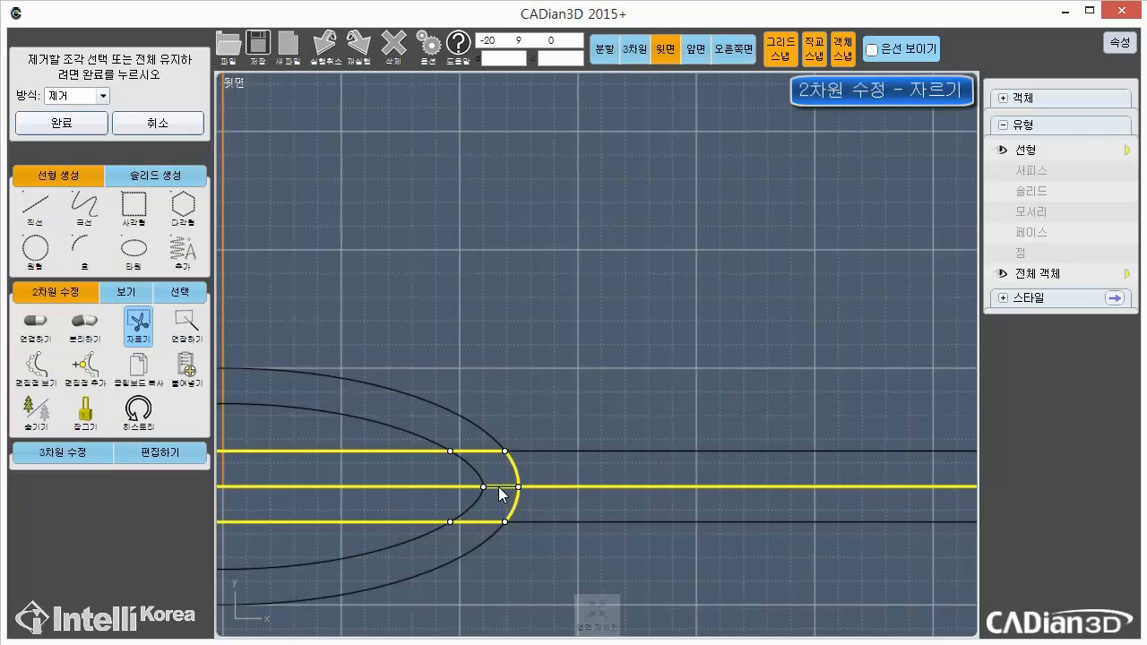
Mark for removal the outer heart's tip segments between the band lines and the three line pieces between both heart curves
{"action": "middle_click_drag", "start_coordinate": [763, 515], "coordinate": [366, 520]}
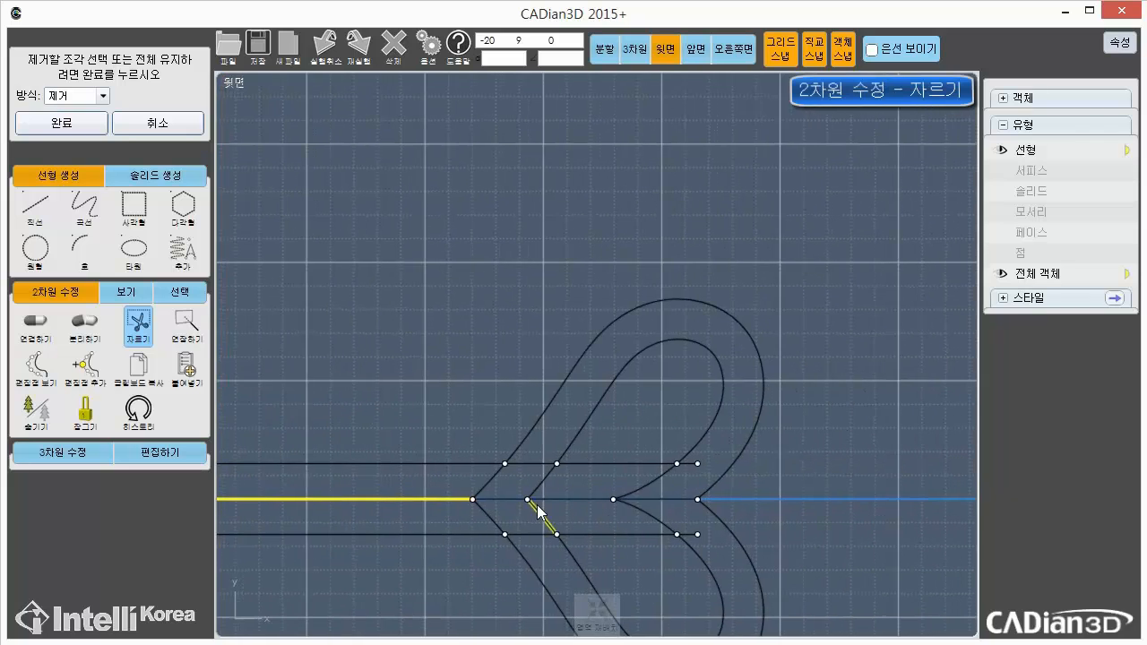
{"action": "scroll", "coordinate": [538, 509], "scroll_direction": "up", "scroll_amount": 3}
{"action": "left_click", "coordinate": [429, 447]}
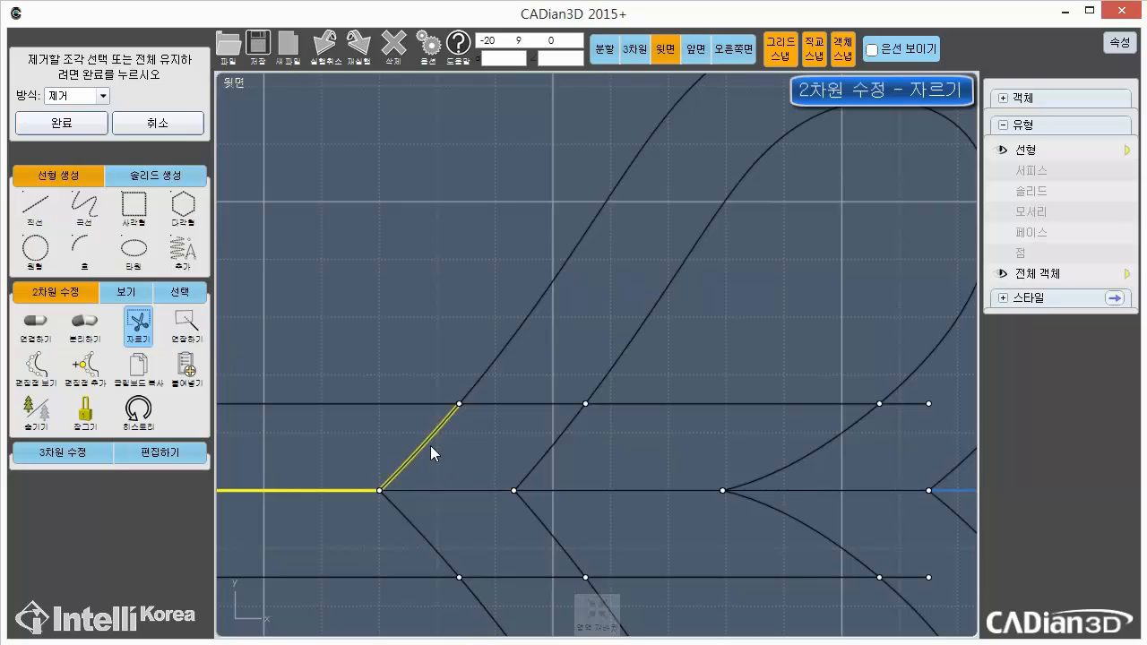
{"action": "left_click", "coordinate": [413, 527]}
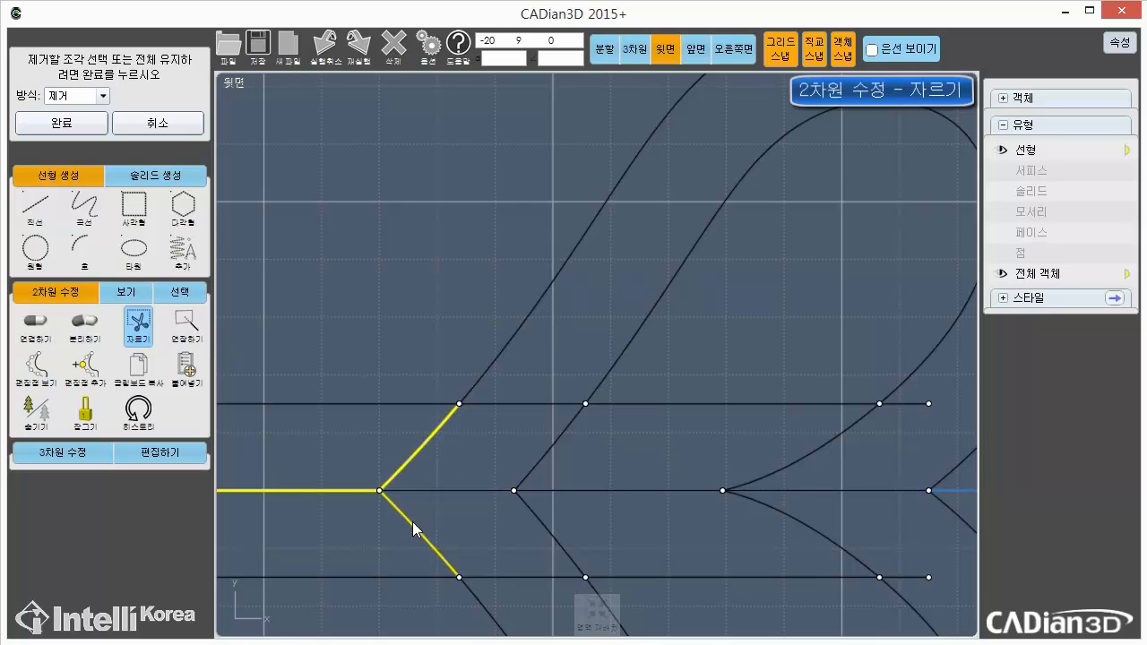
{"action": "left_click", "coordinate": [477, 490]}
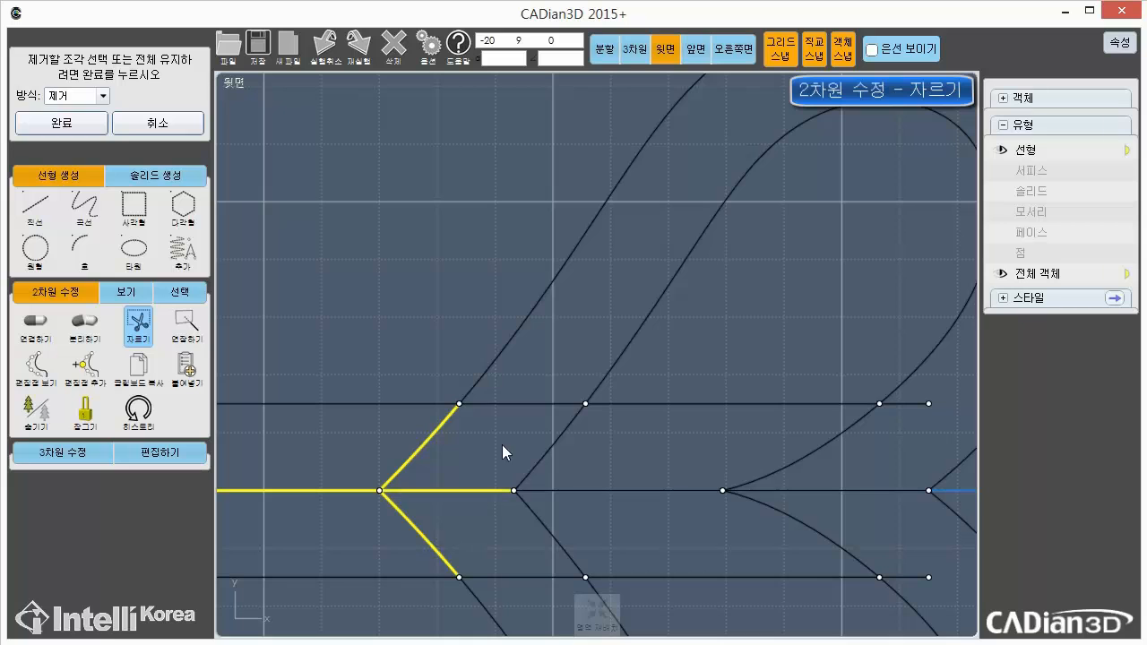
{"action": "left_click", "coordinate": [515, 404]}
{"action": "left_click", "coordinate": [529, 577]}
{"action": "left_click", "coordinate": [549, 534]}
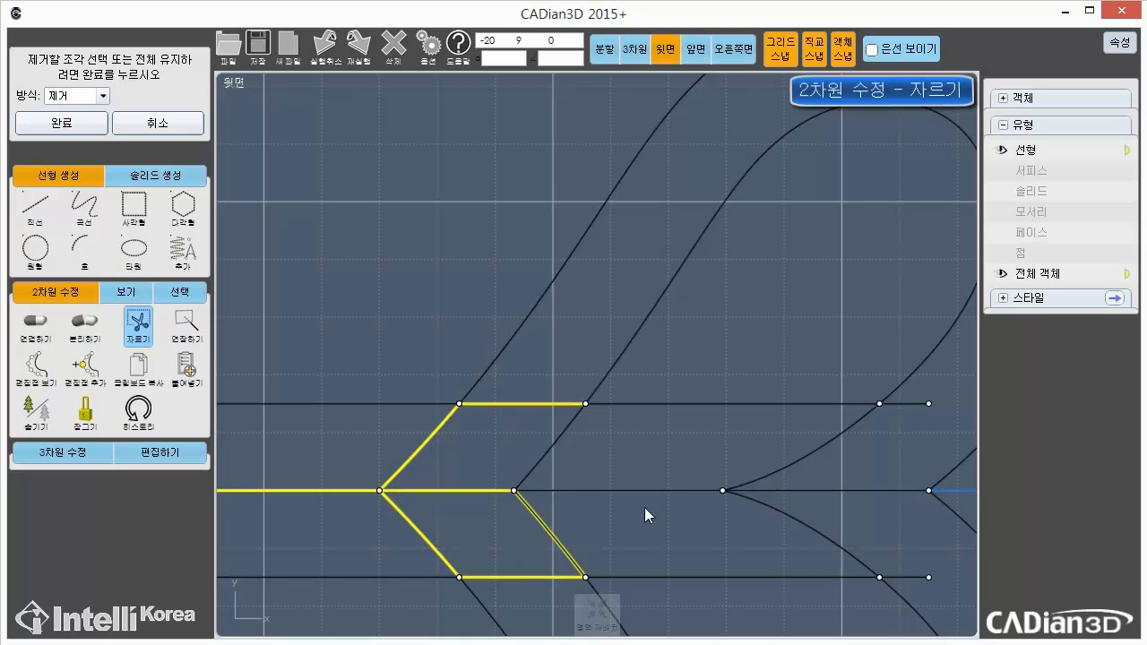
Mark for removal the remaining offset line pieces inside the heart and the centre line at its notch, and complete the trim
{"action": "middle_click_drag", "start_coordinate": [704, 423], "coordinate": [459, 441]}
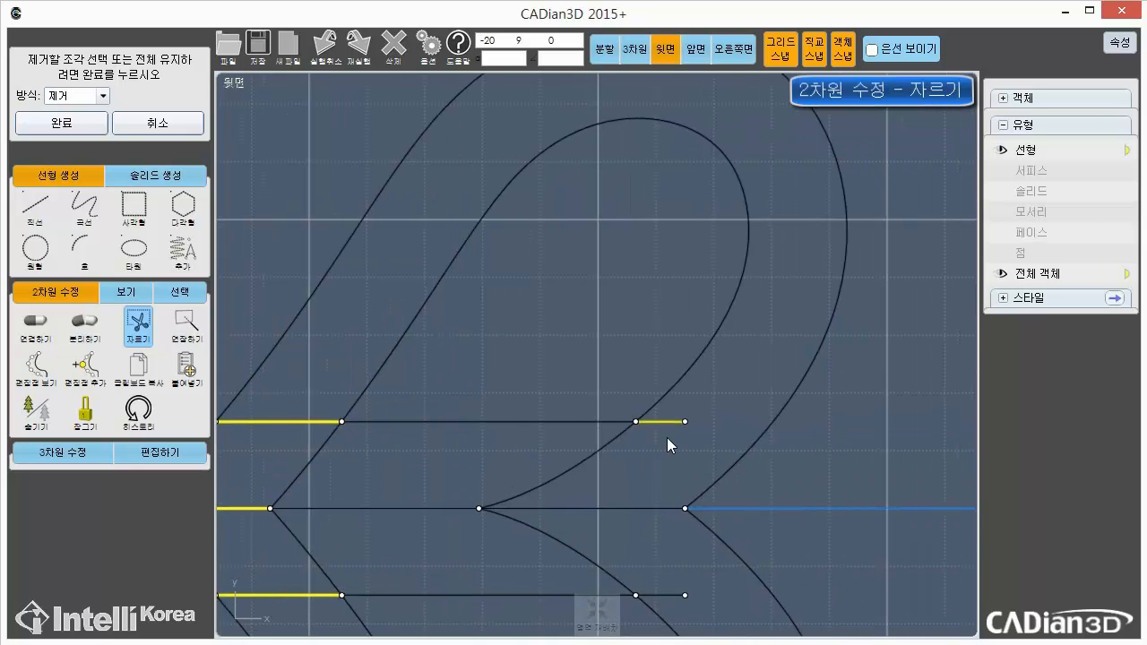
{"action": "left_click", "coordinate": [574, 594]}
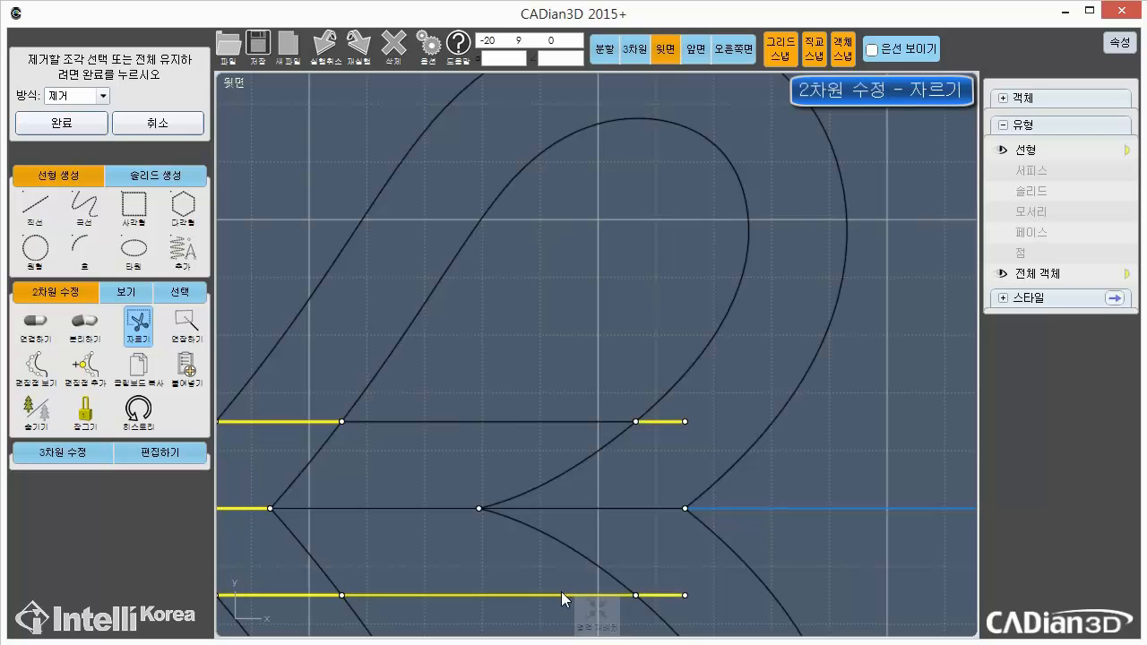
{"action": "left_click", "coordinate": [528, 422]}
{"action": "left_click", "coordinate": [582, 509]}
{"action": "scroll", "coordinate": [834, 436], "scroll_direction": "down", "scroll_amount": 3}
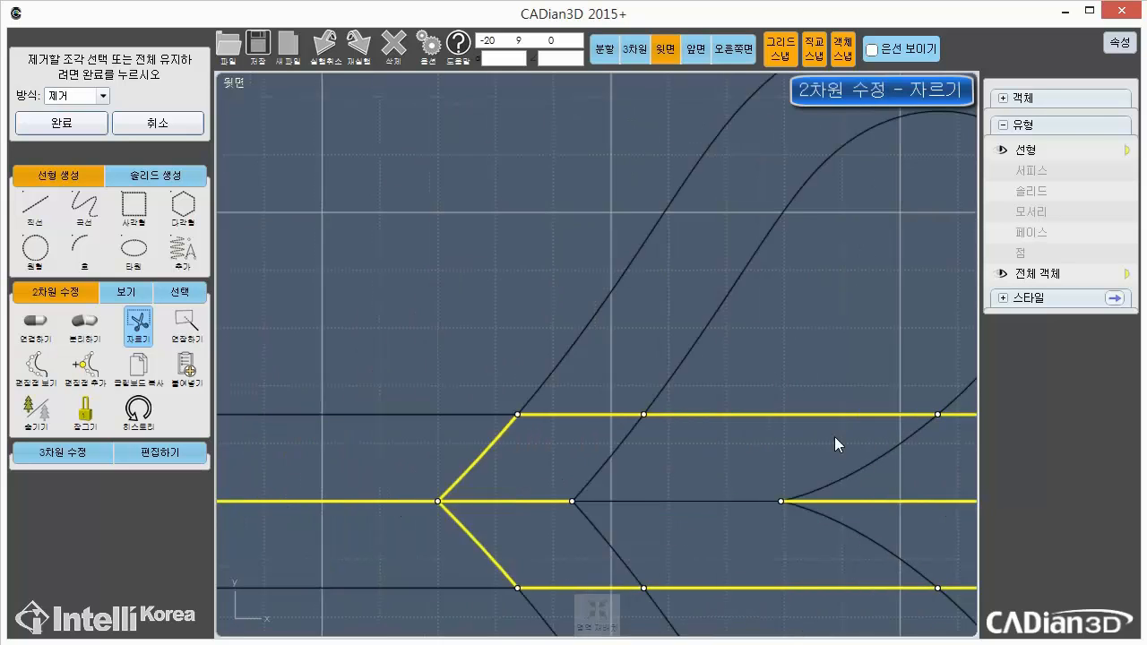
{"action": "scroll", "coordinate": [674, 445], "scroll_direction": "down", "scroll_amount": 5}
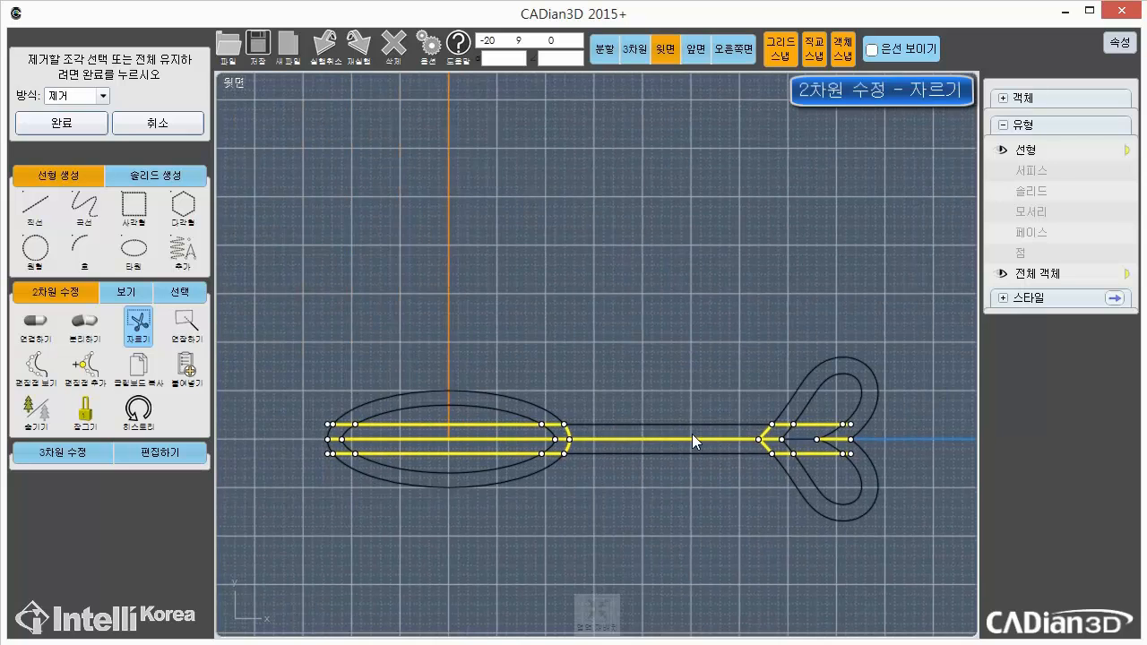
{"action": "left_click", "coordinate": [30, 131]}
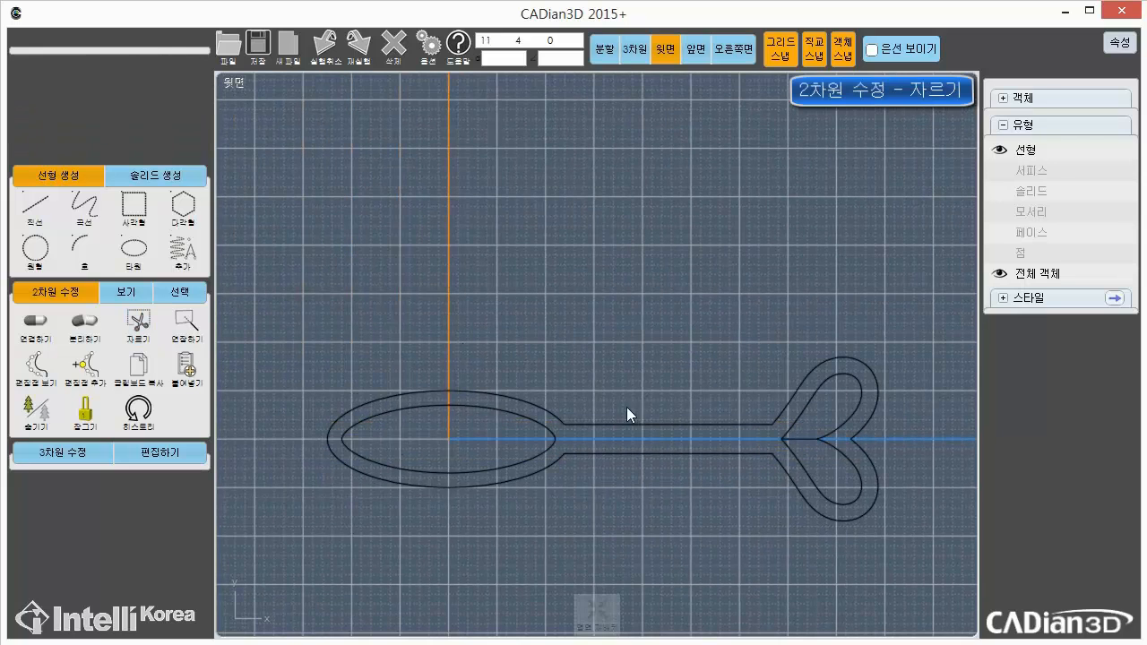
Select the trimmed band line and neighbouring outline pieces to check that they are separate, and clear the selection
{"action": "left_click", "coordinate": [696, 427]}
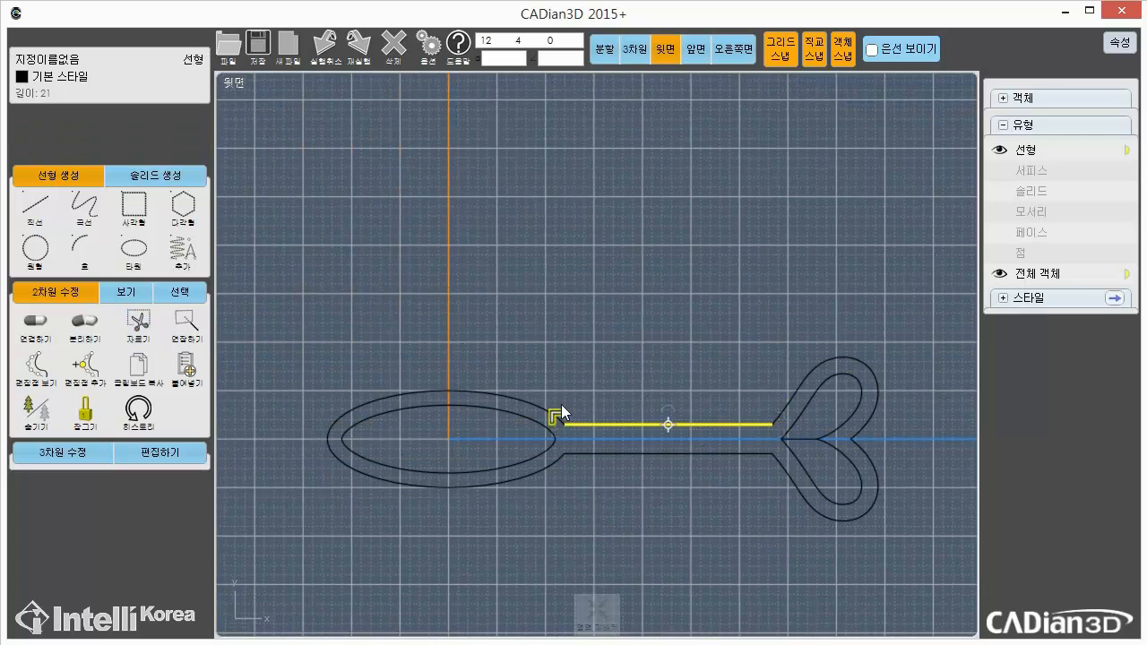
{"action": "left_click", "coordinate": [581, 452]}
{"action": "left_click", "coordinate": [920, 315]}
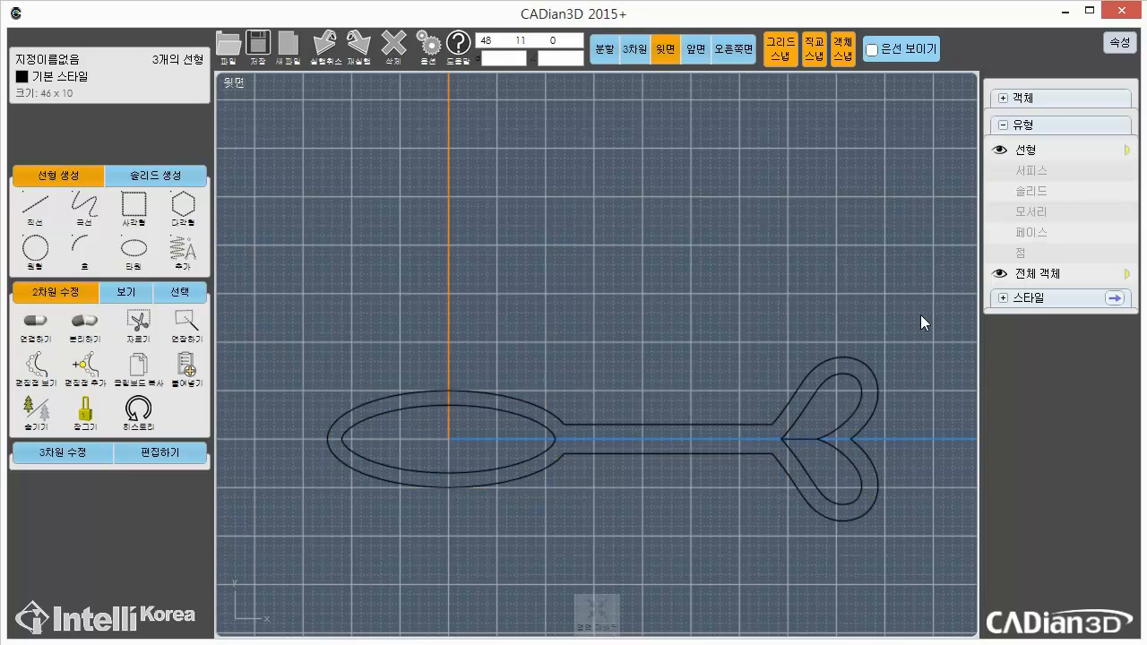
Join all the ellipse, band and heart outline pieces into continuous curves
{"action": "left_click", "coordinate": [36, 324]}
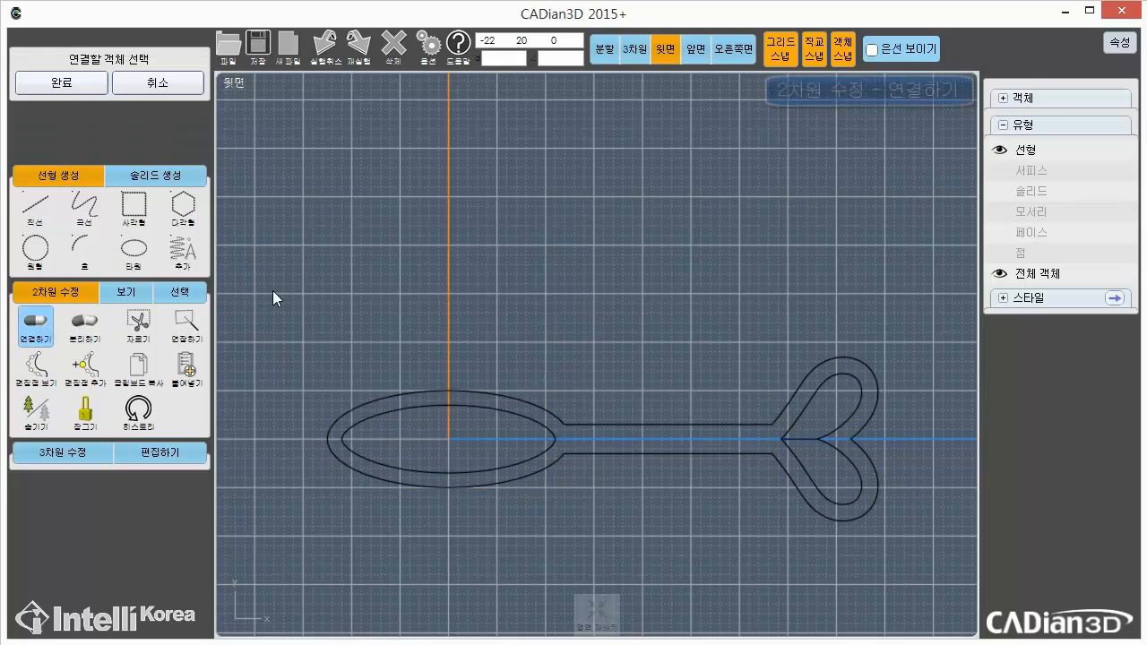
{"action": "left_click_drag", "start_coordinate": [256, 272], "coordinate": [975, 631]}
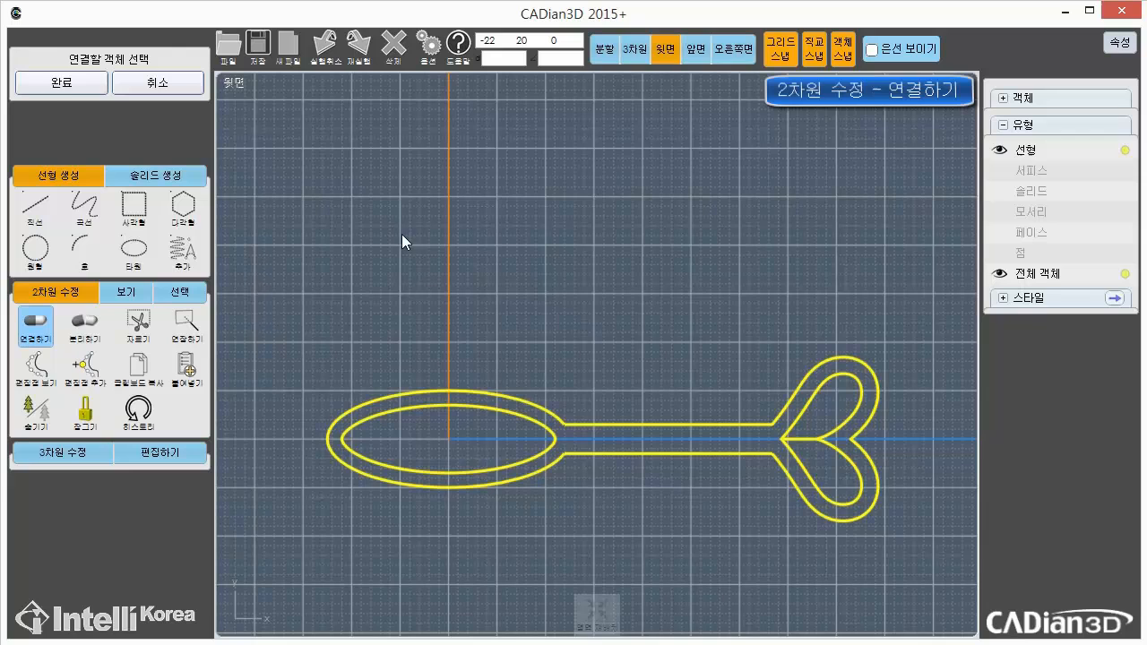
{"action": "left_click", "coordinate": [56, 86]}
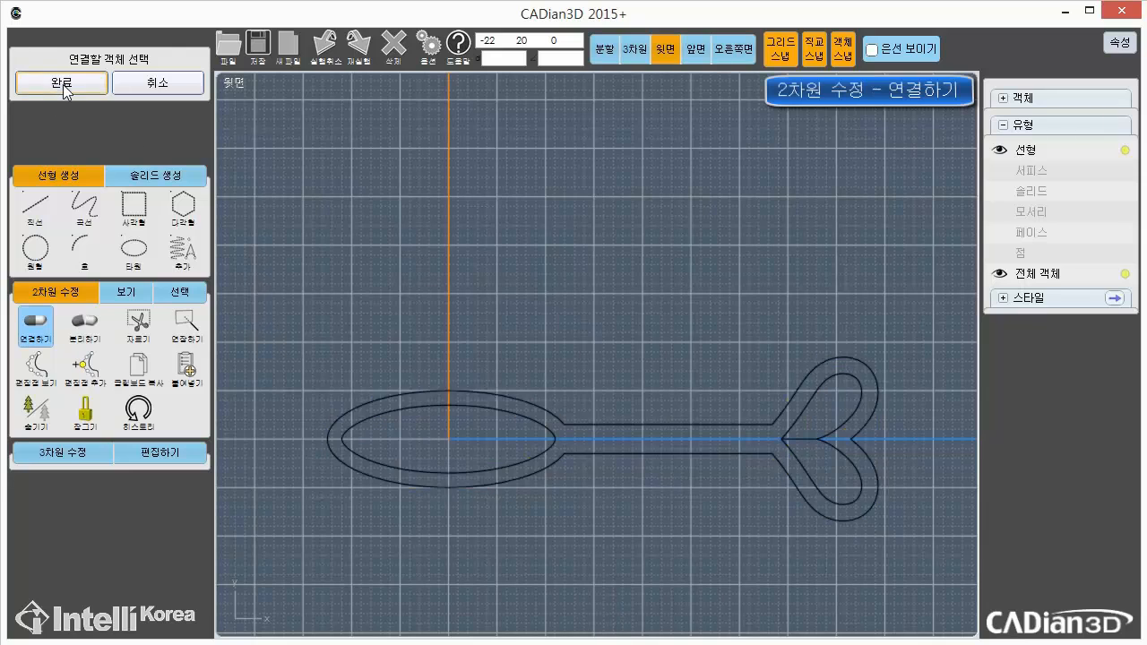
Delete the leftover centre line between the tip and the notch of the inner heart
{"action": "left_click", "coordinate": [794, 418]}
{"action": "left_click", "coordinate": [813, 441]}
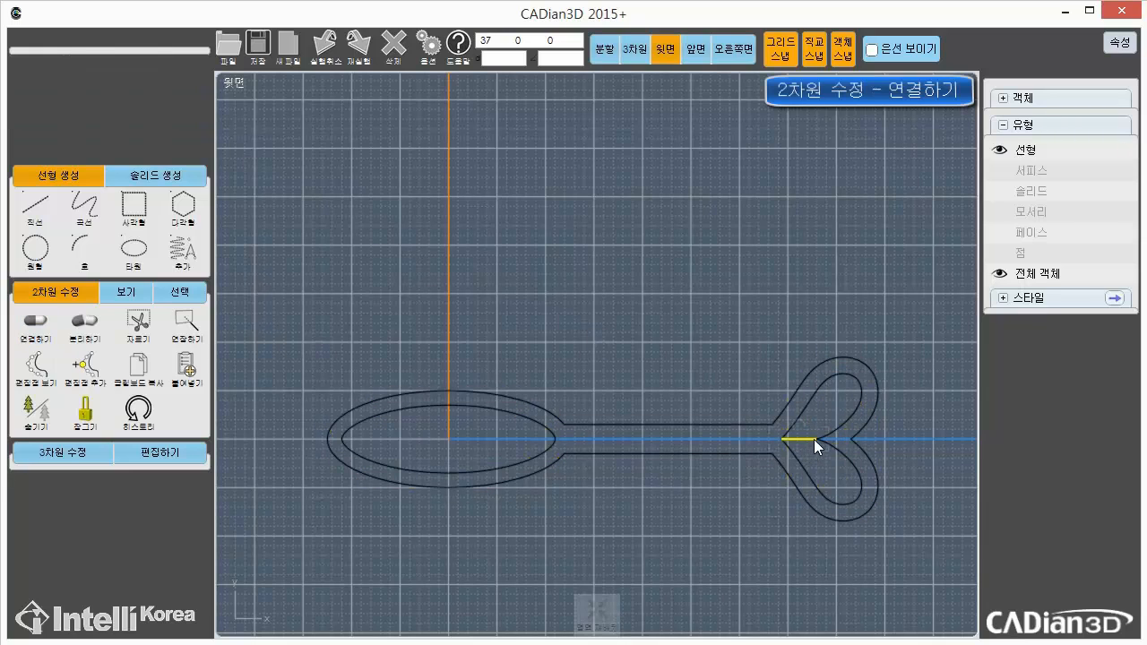
{"action": "left_click", "coordinate": [844, 419]}
{"action": "left_click", "coordinate": [868, 425]}
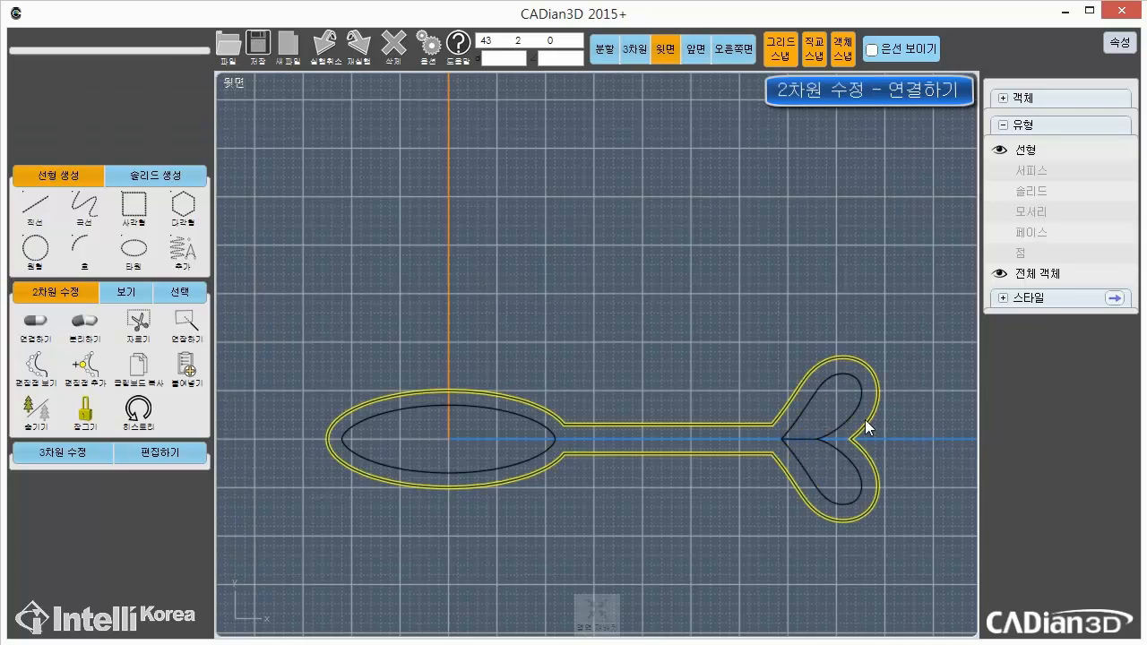
{"action": "scroll", "coordinate": [864, 461], "scroll_direction": "up", "scroll_amount": 4}
{"action": "left_click", "coordinate": [851, 453]}
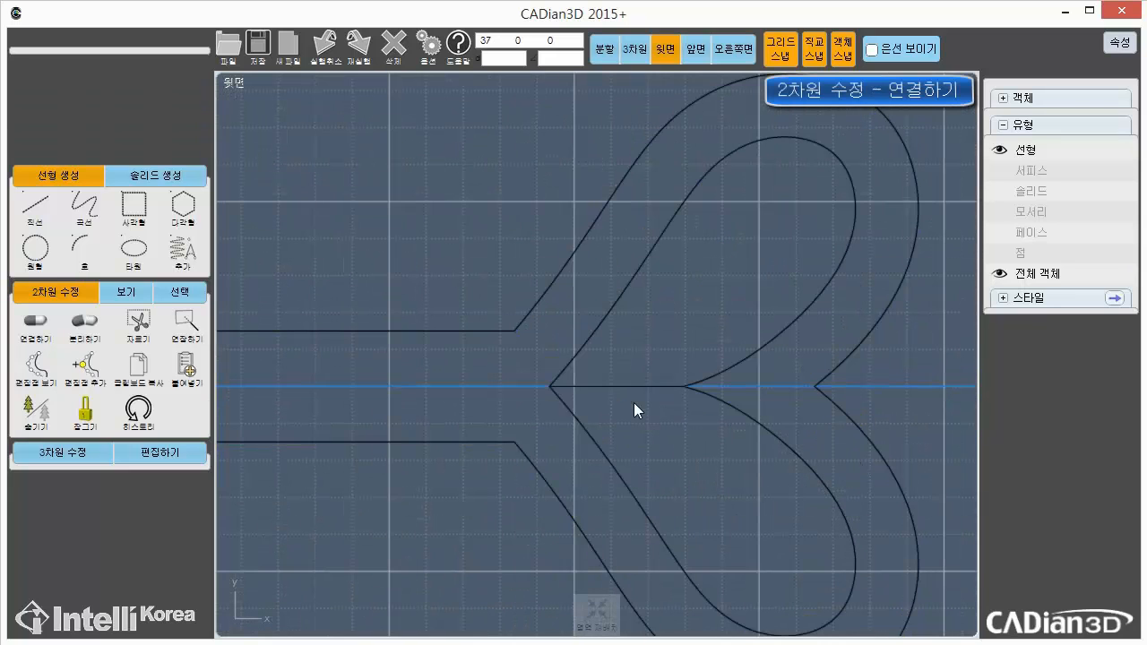
{"action": "left_click", "coordinate": [635, 386]}
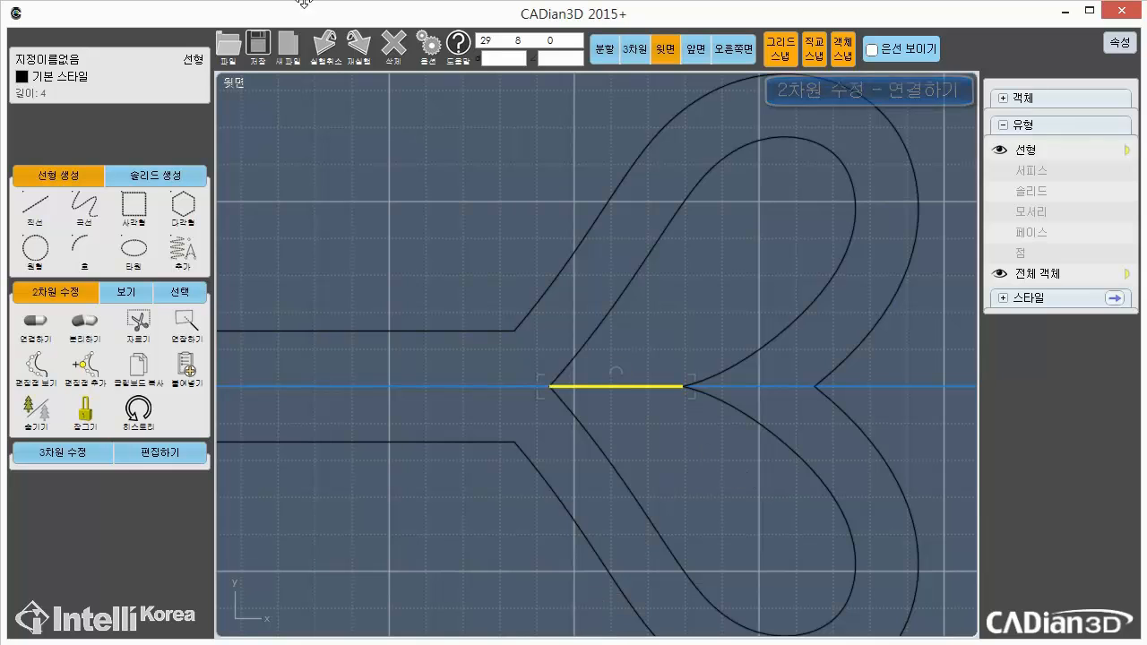
{"action": "left_click", "coordinate": [391, 49]}
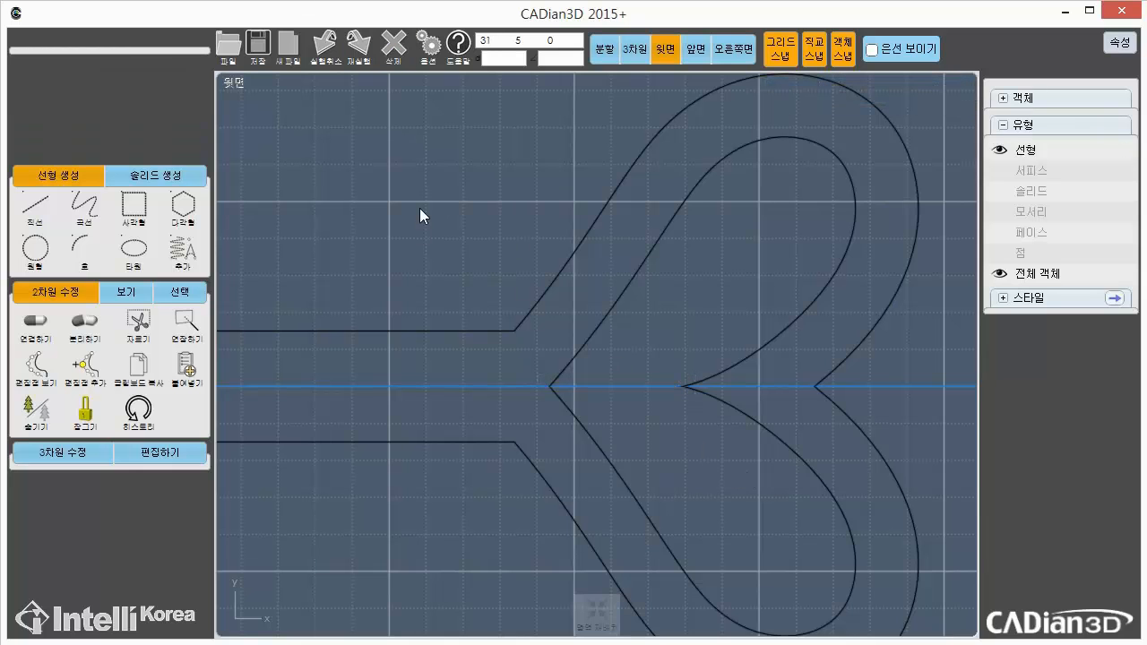
{"action": "scroll", "coordinate": [588, 336], "scroll_direction": "down", "scroll_amount": 3}
{"action": "scroll", "coordinate": [581, 340], "scroll_direction": "down", "scroll_amount": 2}
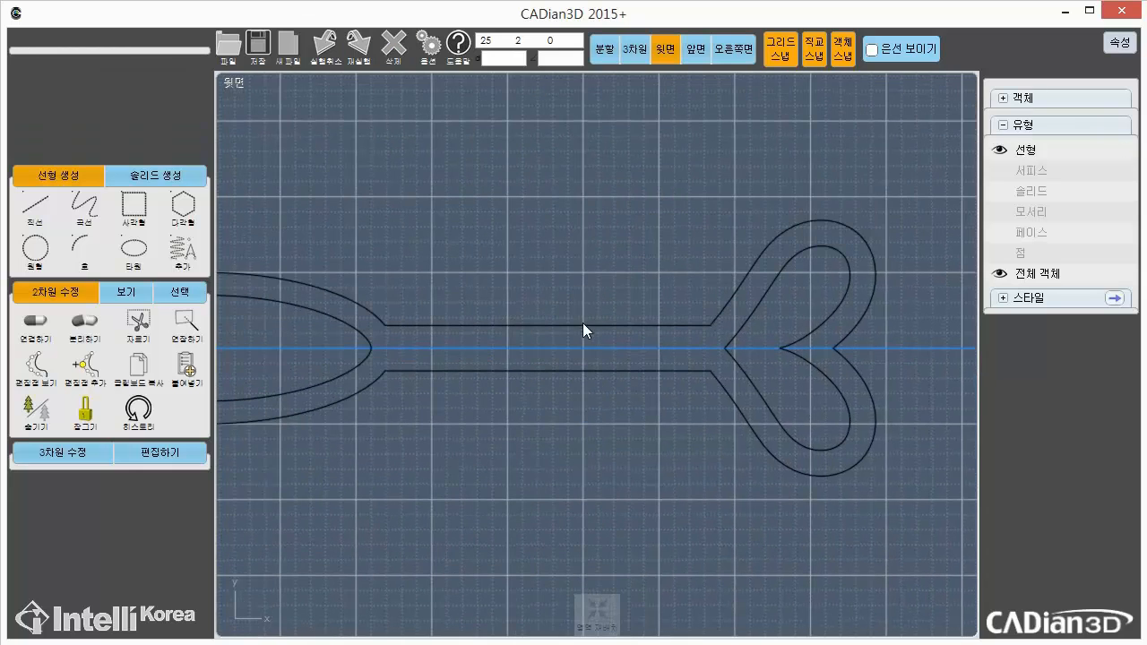
{"action": "left_click", "coordinate": [597, 609]}
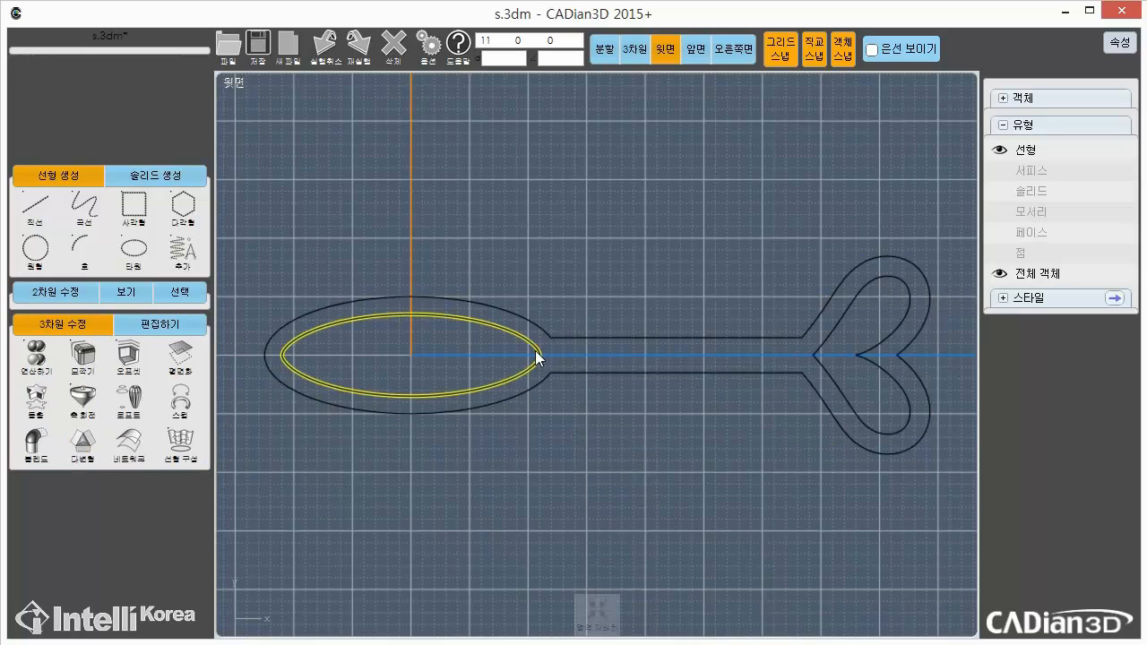
Extrude the outer outline, inner ellipse and inner heart together by 2.2 with closed ends, working in the four-view layout
{"action": "left_click_drag", "start_coordinate": [946, 222], "coordinate": [532, 495]}
{"action": "left_click", "coordinate": [595, 47]}
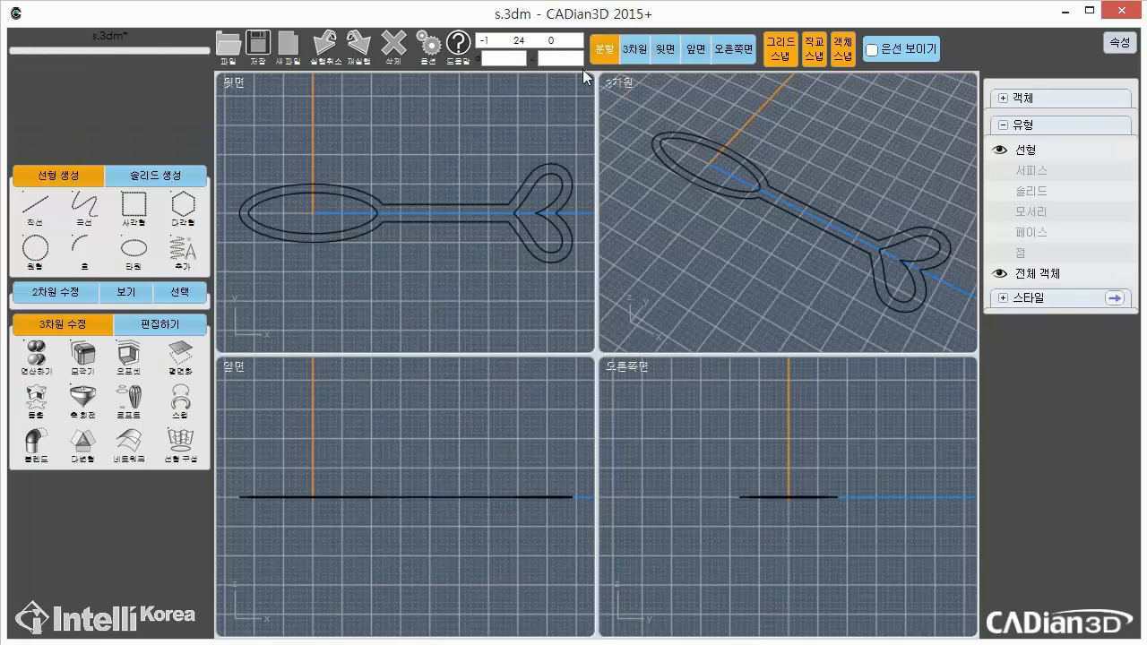
{"action": "left_click", "coordinate": [37, 402]}
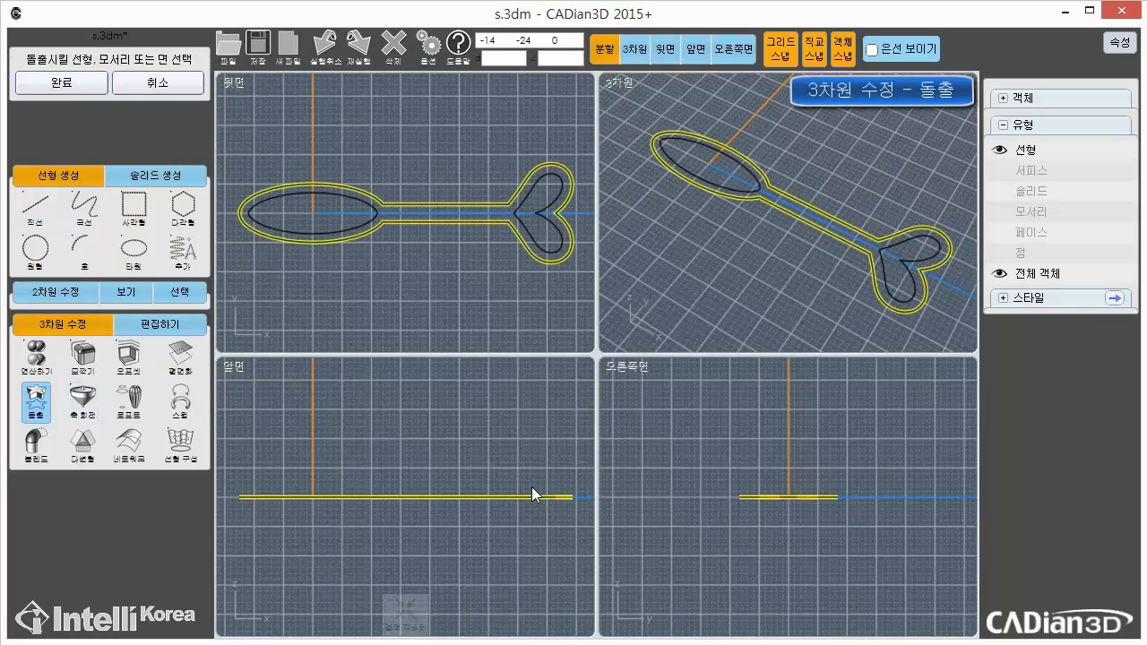
{"action": "left_click_drag", "start_coordinate": [573, 294], "coordinate": [321, 123]}
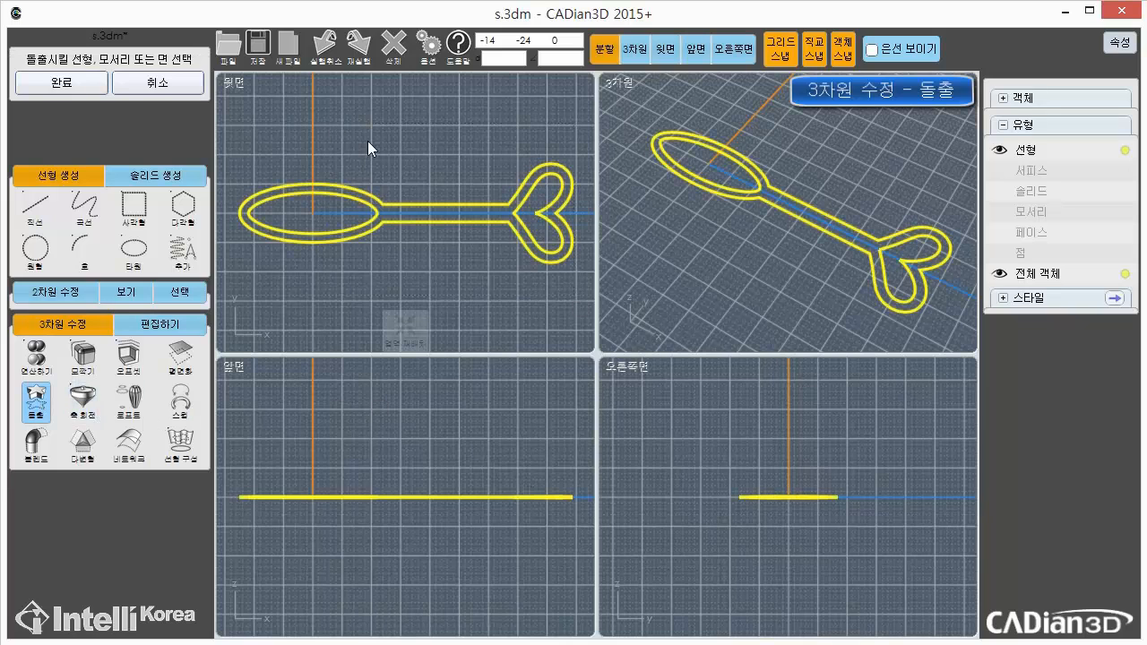
{"action": "left_click", "coordinate": [48, 82]}
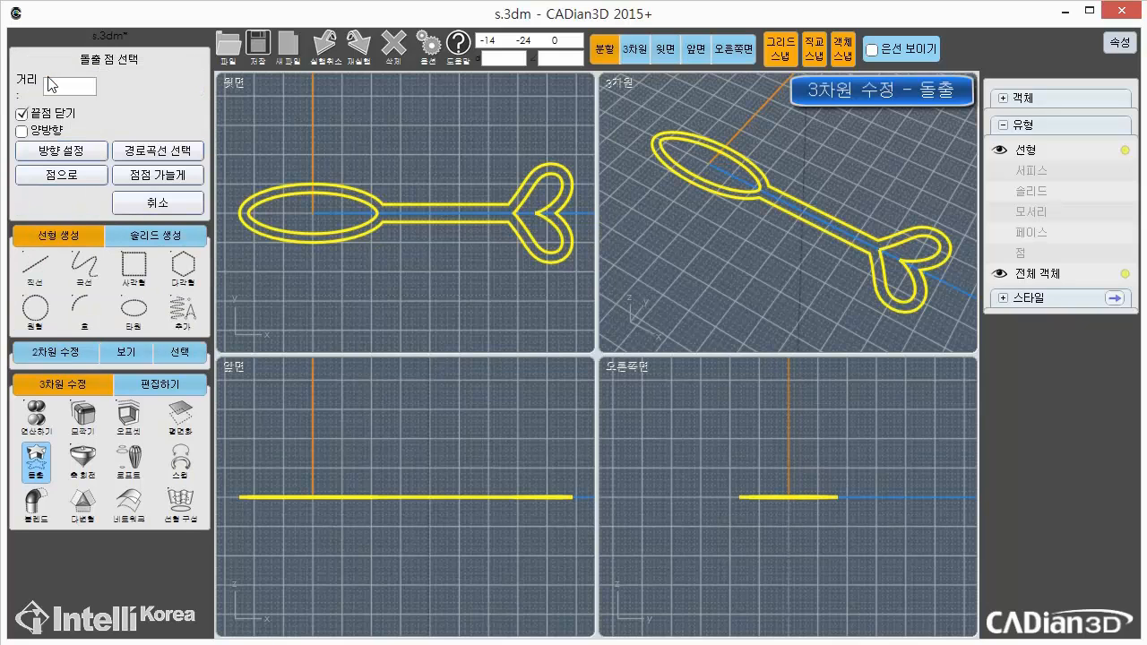
{"action": "left_click", "coordinate": [60, 85]}
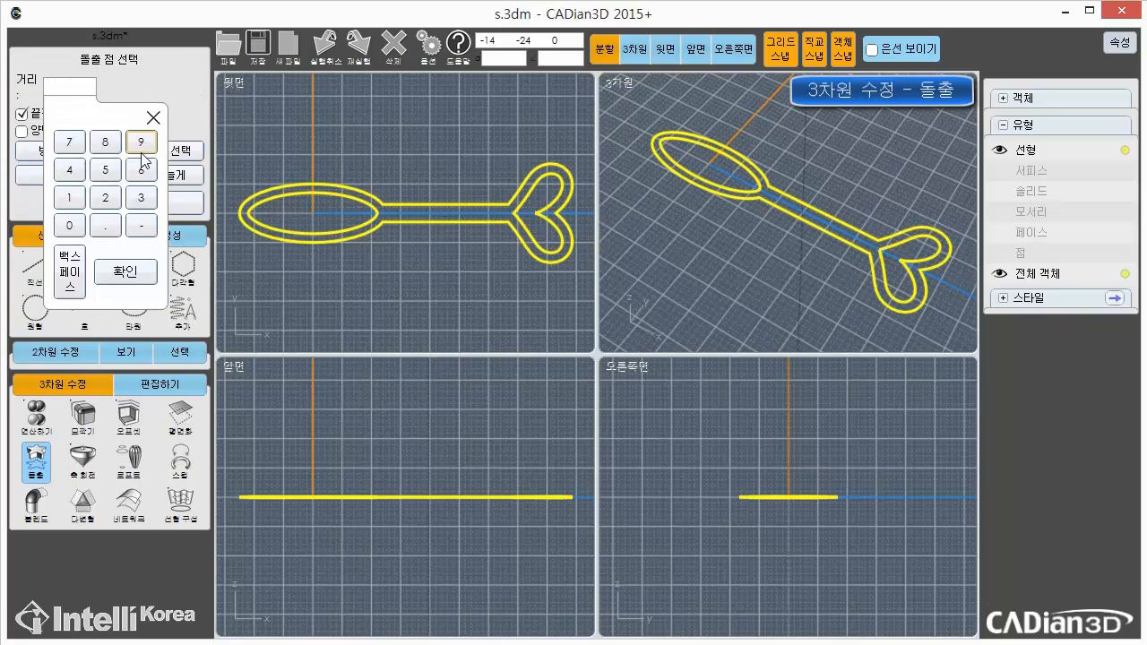
{"action": "left_click", "coordinate": [104, 197]}
{"action": "left_click", "coordinate": [106, 225]}
{"action": "left_click", "coordinate": [105, 197]}
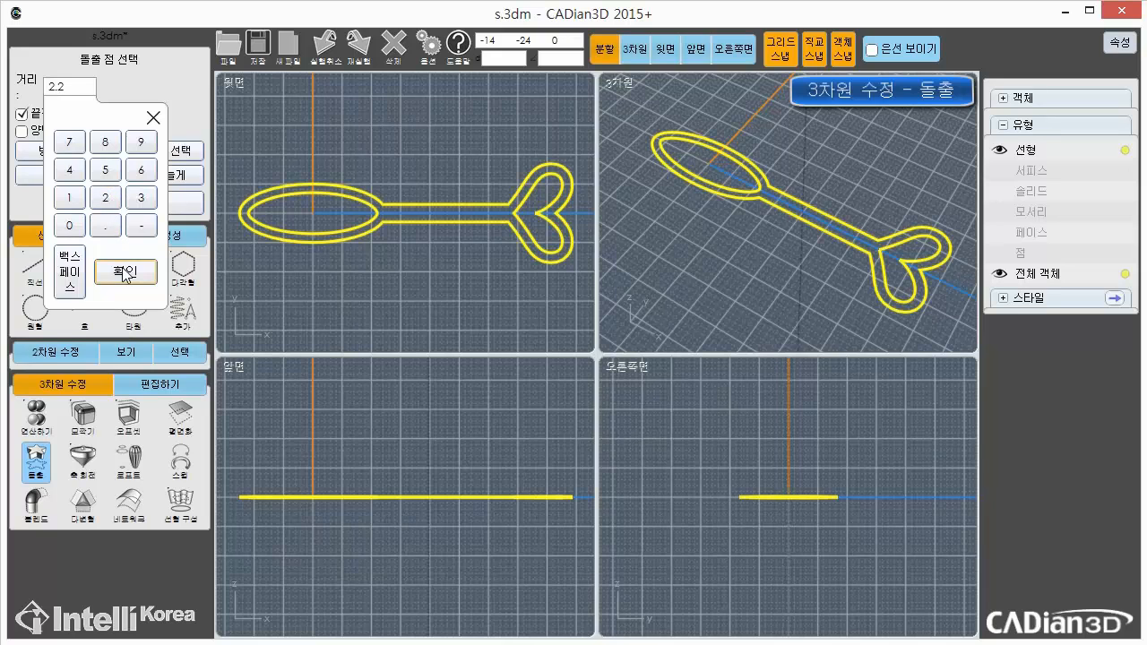
{"action": "left_click", "coordinate": [126, 270]}
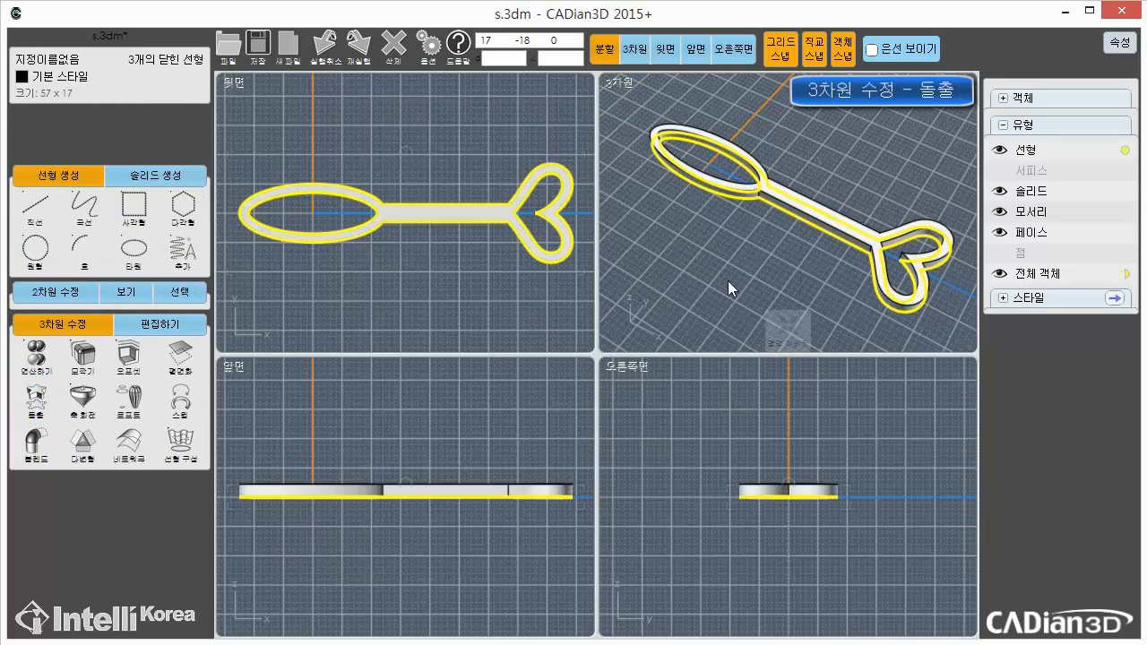
Inspect the extruded ring solid from several angles in the 3D view, and return to the four-view layout
{"action": "left_click", "coordinate": [635, 50]}
{"action": "left_click", "coordinate": [553, 409]}
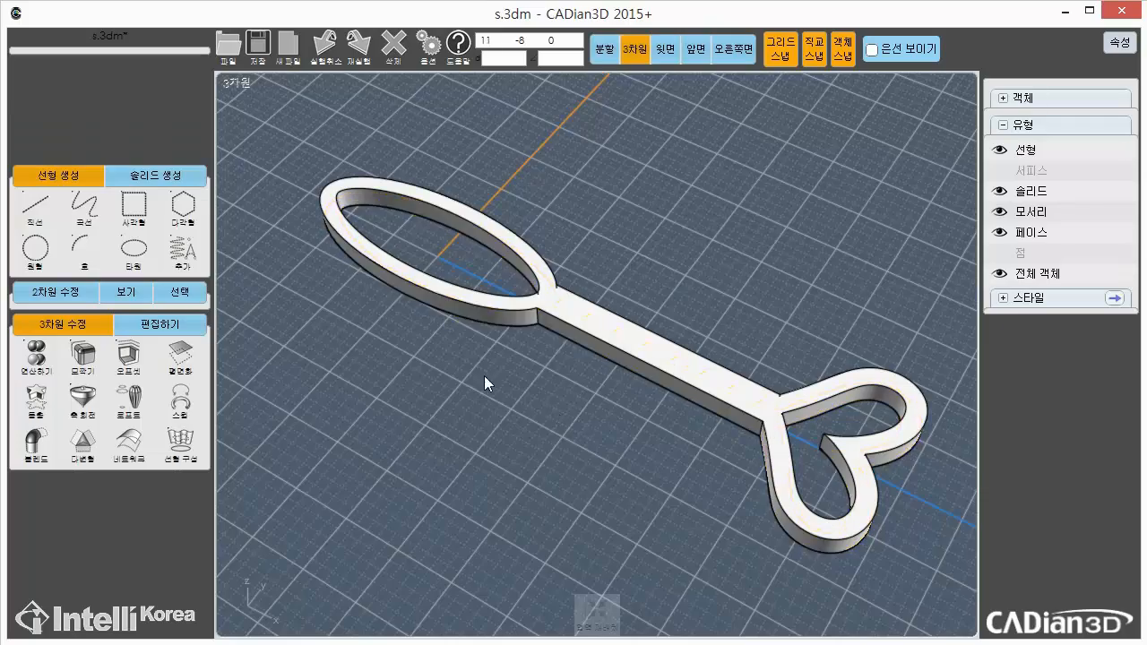
{"action": "left_click_drag", "start_coordinate": [484, 375], "coordinate": [667, 308]}
{"action": "left_click", "coordinate": [657, 311]}
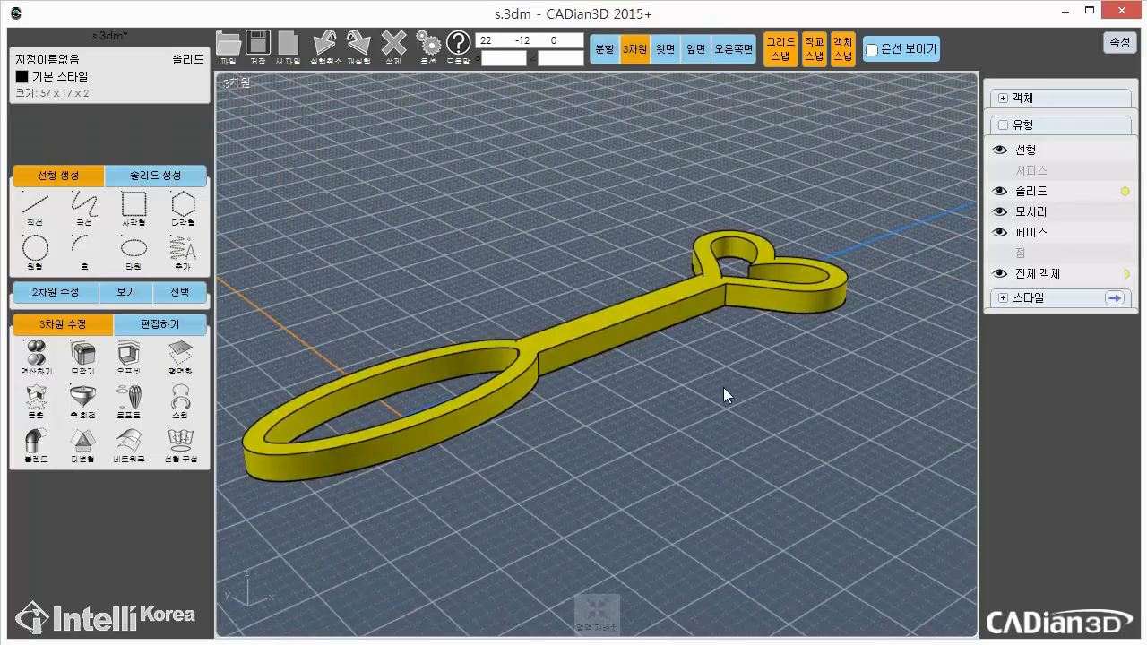
{"action": "left_click", "coordinate": [723, 387]}
{"action": "left_click", "coordinate": [674, 300]}
{"action": "left_click_drag", "start_coordinate": [778, 421], "coordinate": [654, 296]}
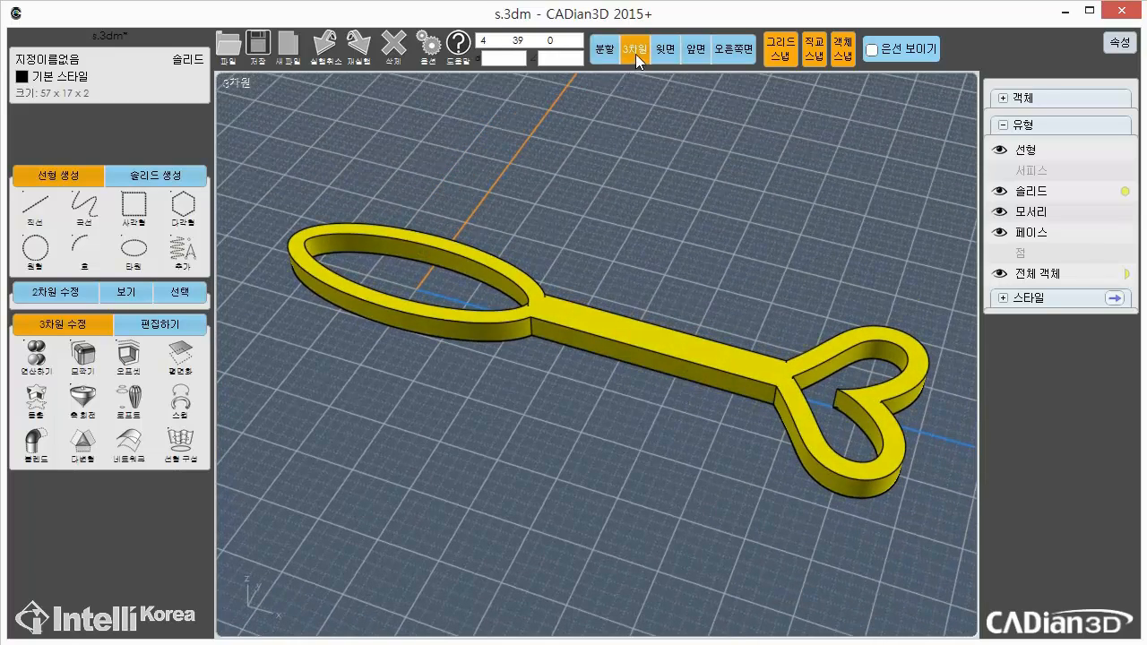
{"action": "left_click", "coordinate": [609, 51]}
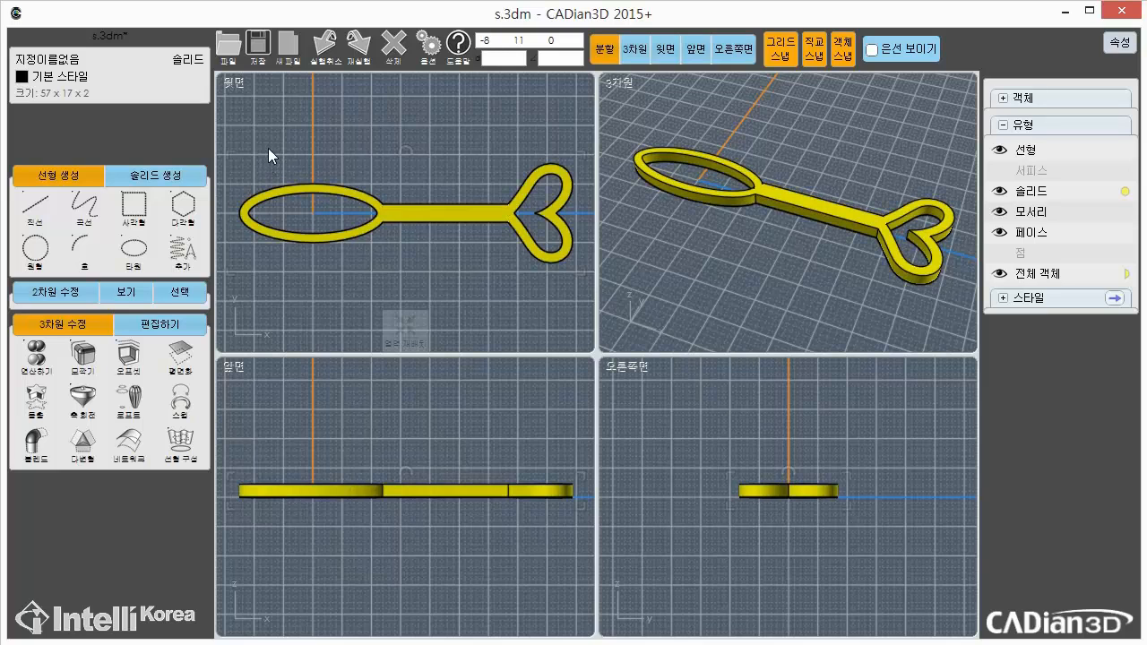
Import the GEM example file into the current model
{"action": "left_click", "coordinate": [226, 47]}
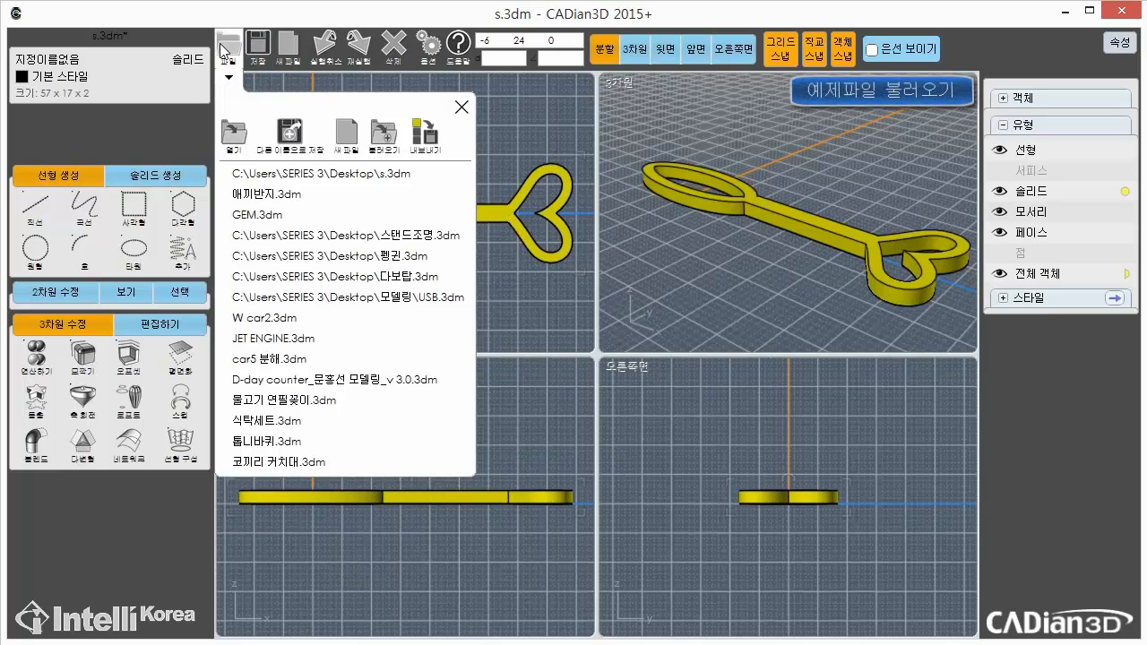
{"action": "left_click", "coordinate": [383, 140]}
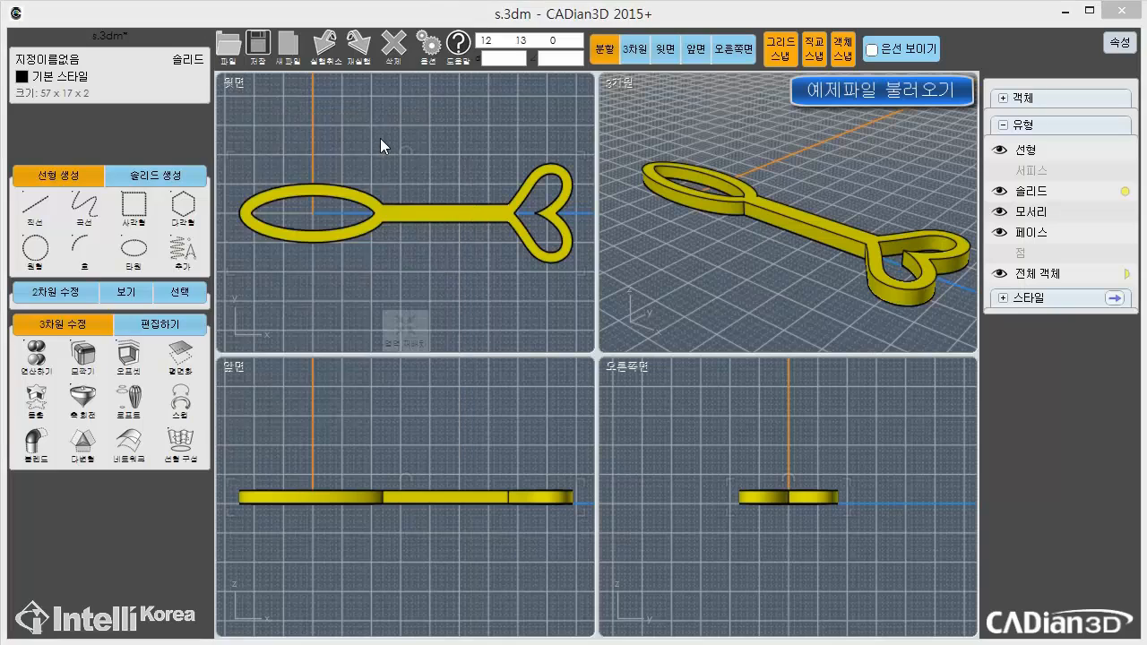
{"action": "left_click", "coordinate": [224, 116]}
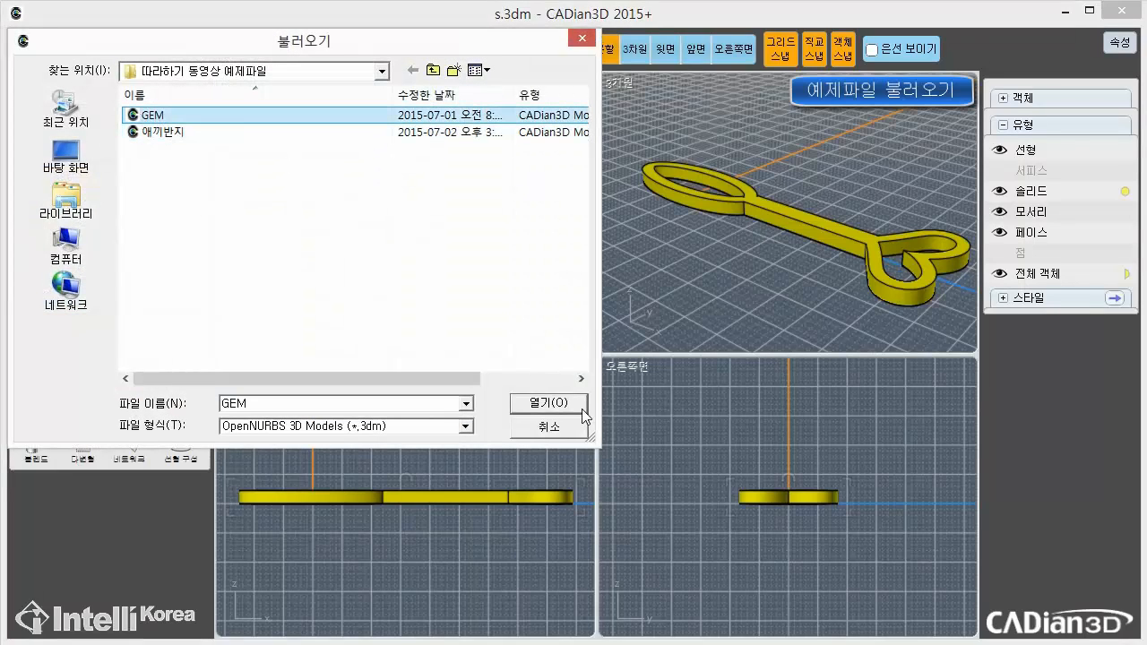
{"action": "left_click", "coordinate": [544, 404]}
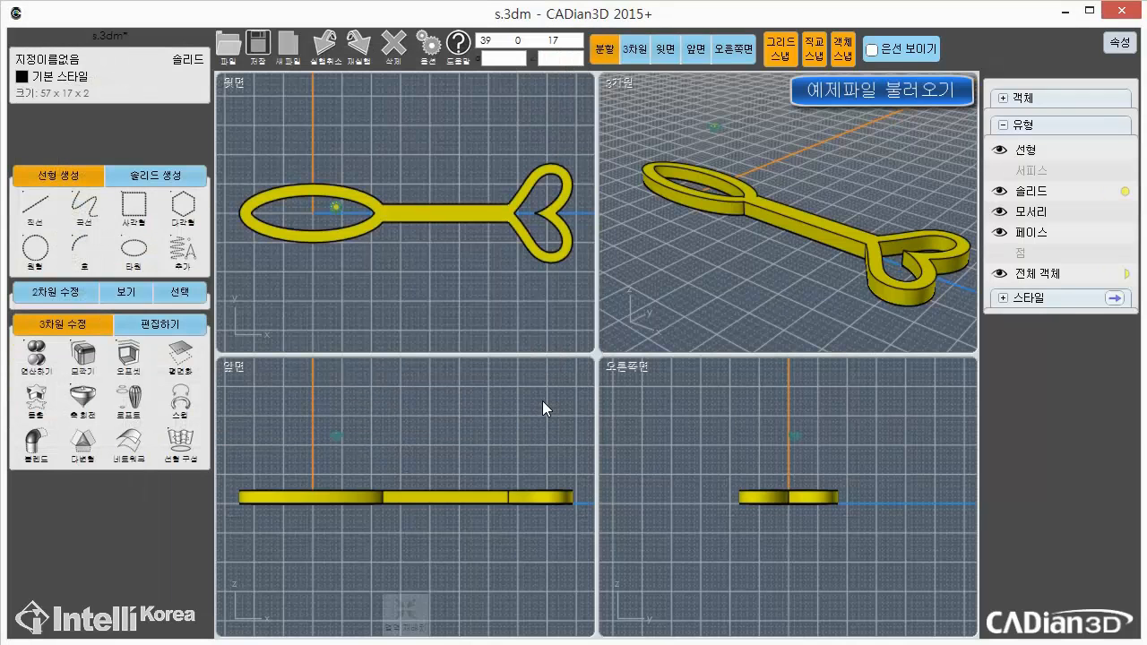
Move the imported gem over the start of the band, just beyond the ellipse's pointed end in the top view
{"action": "scroll", "coordinate": [323, 199], "scroll_direction": "up", "scroll_amount": 5}
{"action": "left_click", "coordinate": [374, 235]}
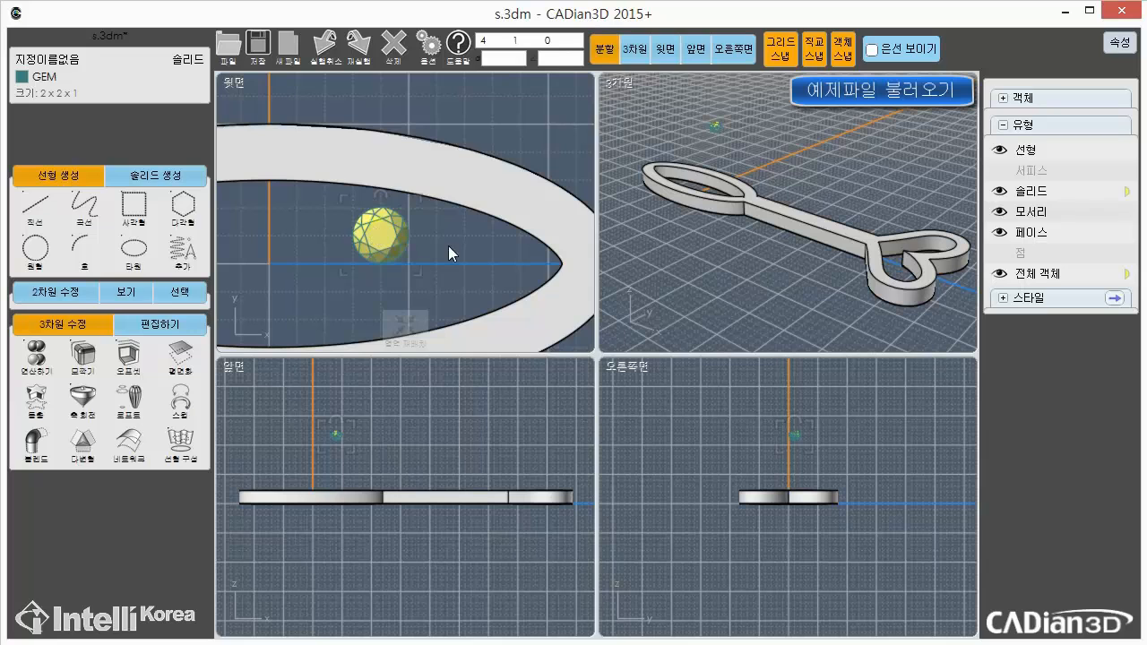
{"action": "mouse_move", "coordinate": [448, 246]}
{"action": "left_mouse_down"}
{"action": "mouse_move", "coordinate": [582, 266]}
{"action": "mouse_move", "coordinate": [442, 248]}
{"action": "left_mouse_up"}
{"action": "left_click", "coordinate": [490, 171]}
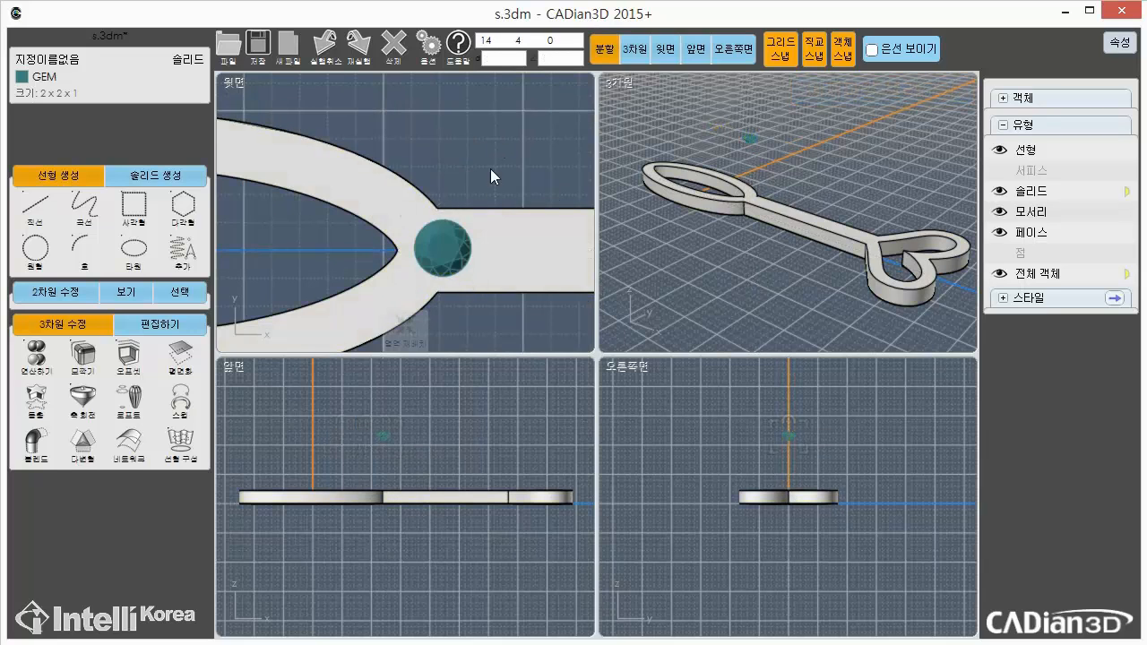
Scale the gem proportionally to an X size of 1
{"action": "left_click", "coordinate": [453, 244]}
{"action": "left_click", "coordinate": [72, 92]}
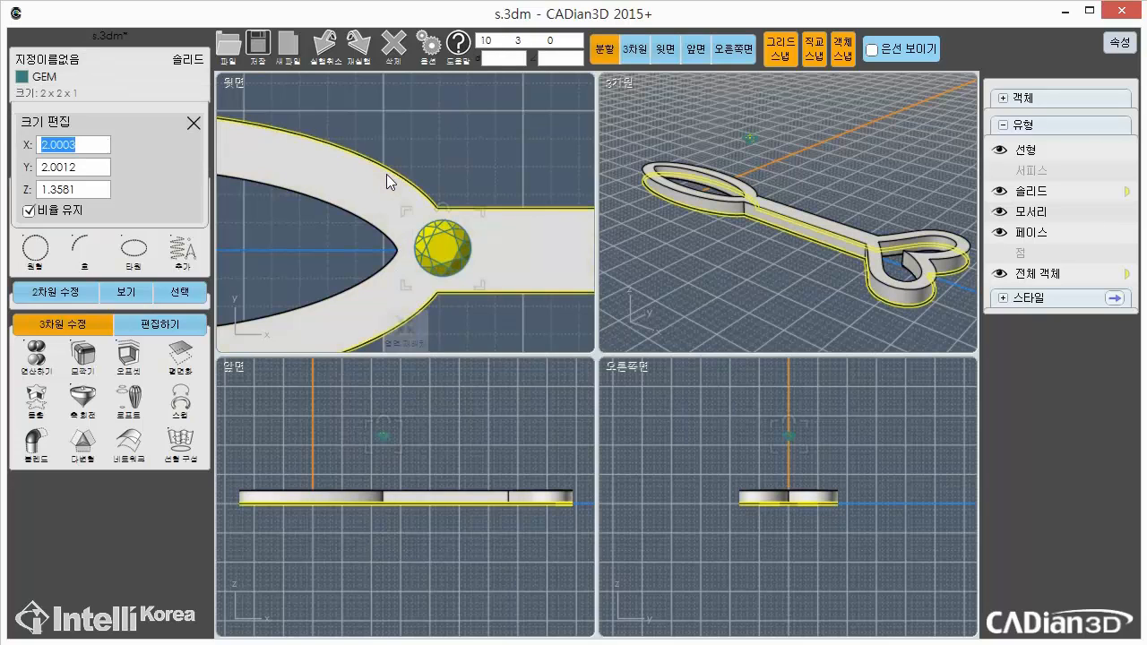
{"action": "key", "text": "Return"}
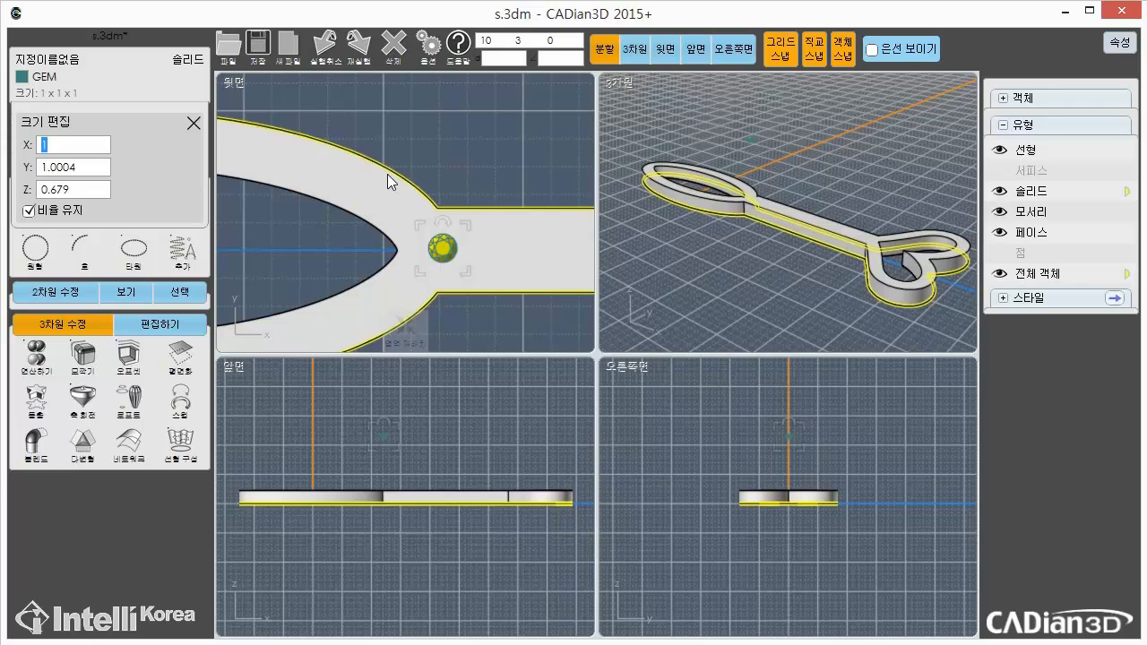
{"action": "left_click", "coordinate": [563, 192]}
{"action": "left_click", "coordinate": [484, 165]}
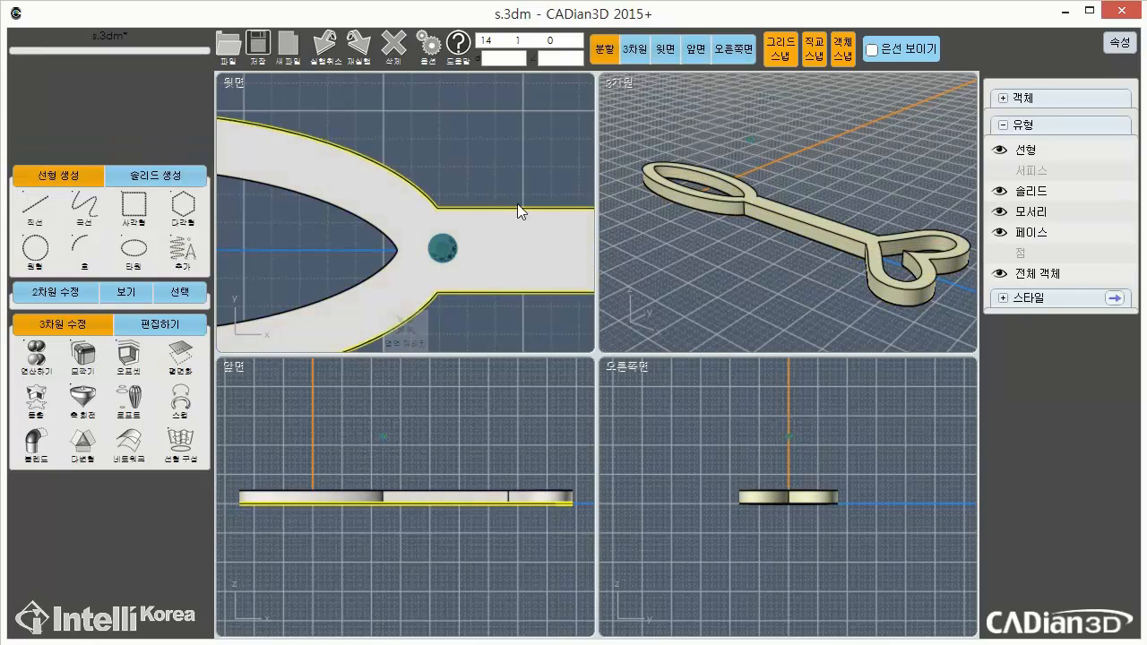
With grid snap off, move the gem by its center to the middle of the band's end where it meets the heart
{"action": "left_click", "coordinate": [460, 250]}
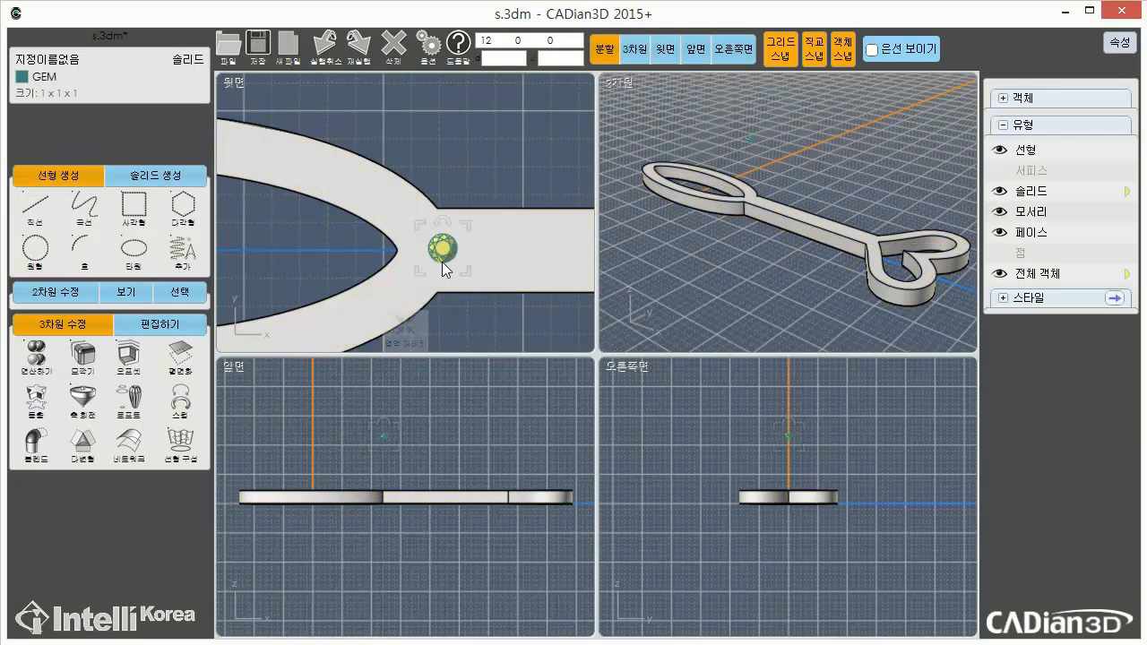
{"action": "left_click", "coordinate": [161, 325]}
{"action": "left_click", "coordinate": [34, 354]}
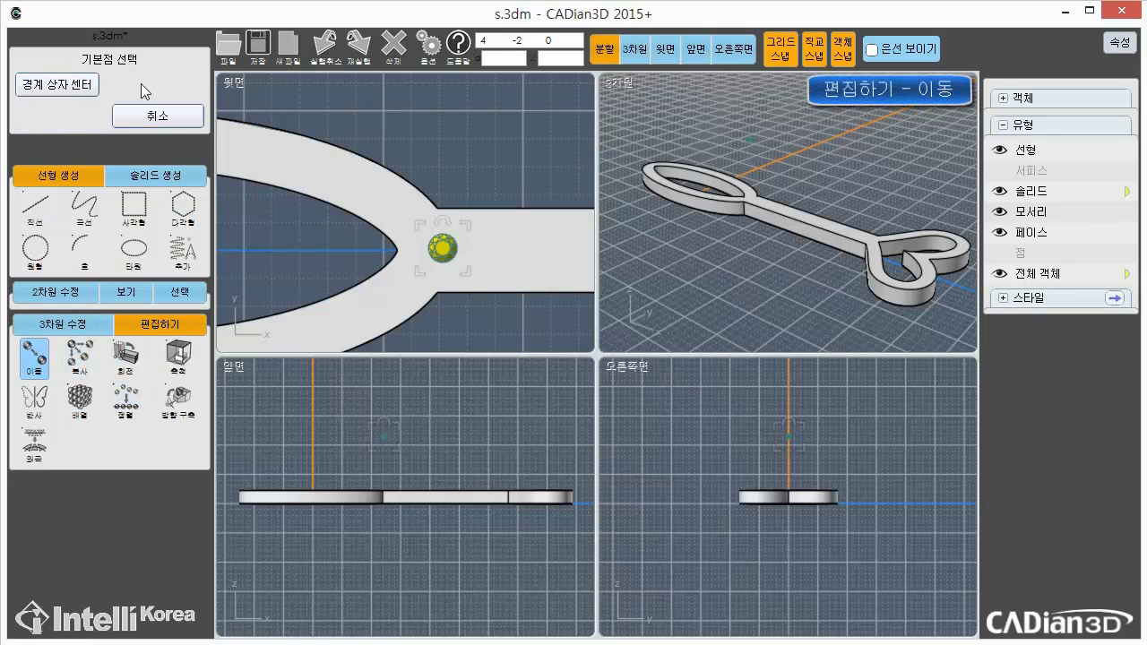
{"action": "scroll", "coordinate": [460, 262], "scroll_direction": "up", "scroll_amount": 4}
{"action": "scroll", "coordinate": [460, 263], "scroll_direction": "up", "scroll_amount": 2}
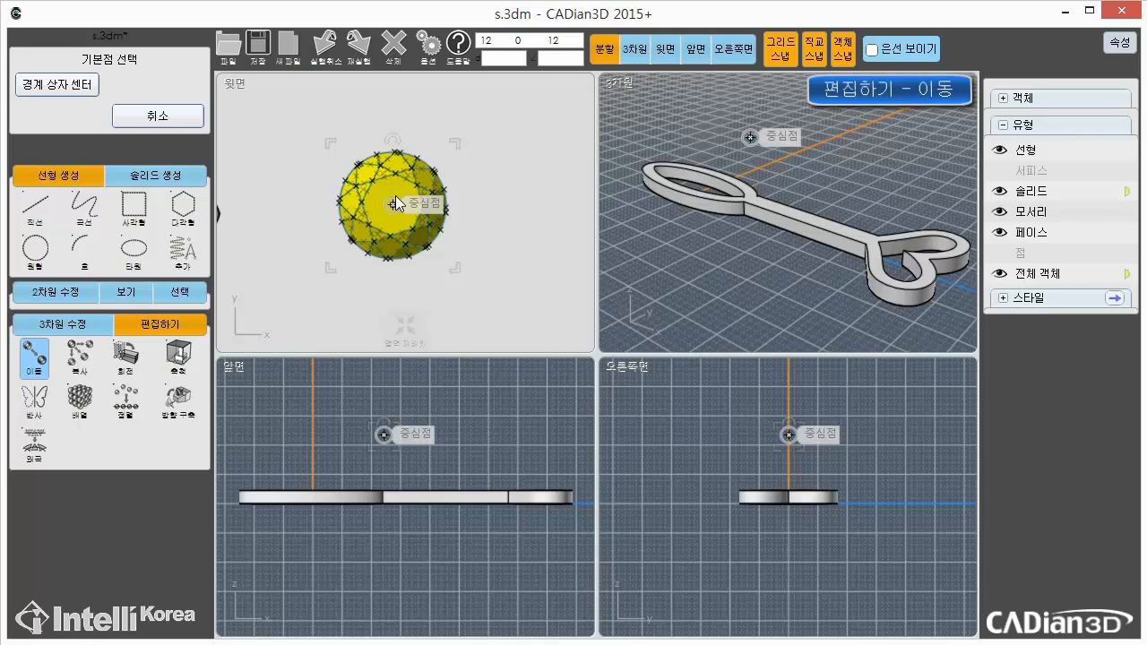
{"action": "left_click", "coordinate": [395, 205]}
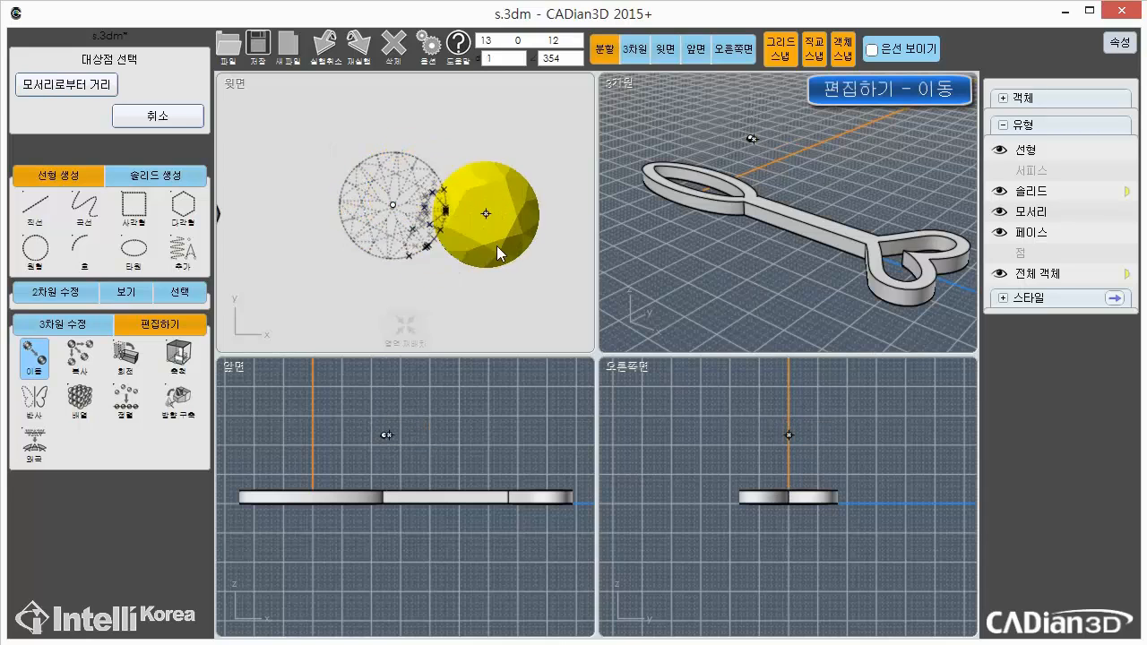
{"action": "scroll", "coordinate": [452, 221], "scroll_direction": "up", "scroll_amount": 6}
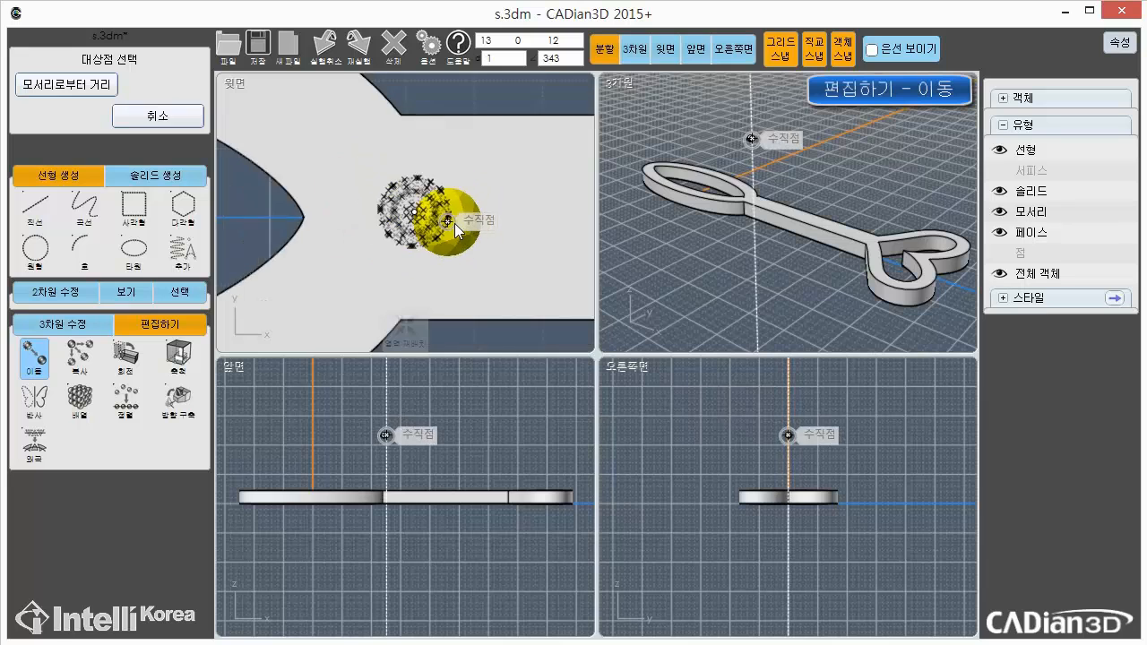
{"action": "middle_click_drag", "start_coordinate": [525, 244], "coordinate": [230, 209]}
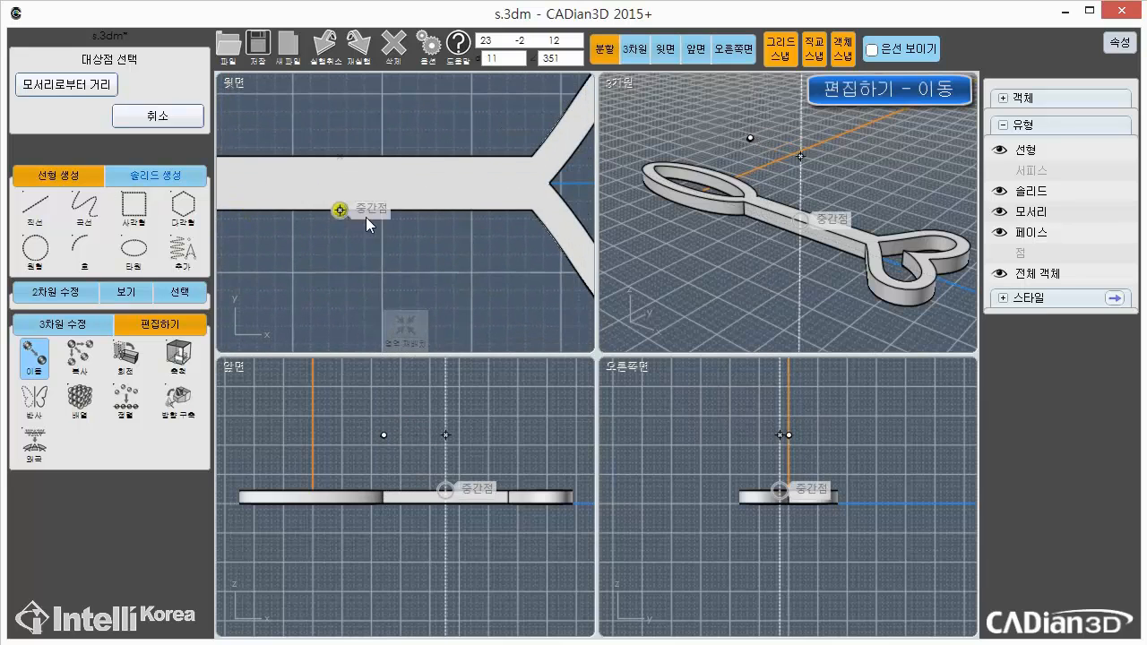
{"action": "middle_click_drag", "start_coordinate": [530, 219], "coordinate": [393, 240]}
{"action": "scroll", "coordinate": [353, 190], "scroll_direction": "up", "scroll_amount": 4}
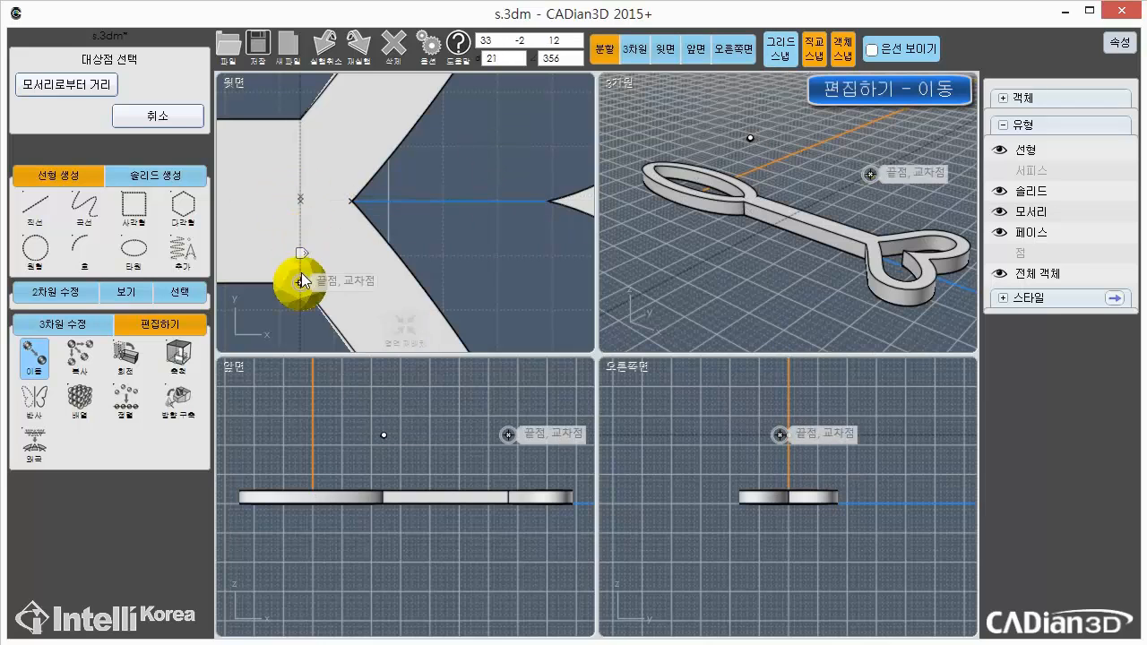
{"action": "scroll", "coordinate": [312, 207], "scroll_direction": "up", "scroll_amount": 3}
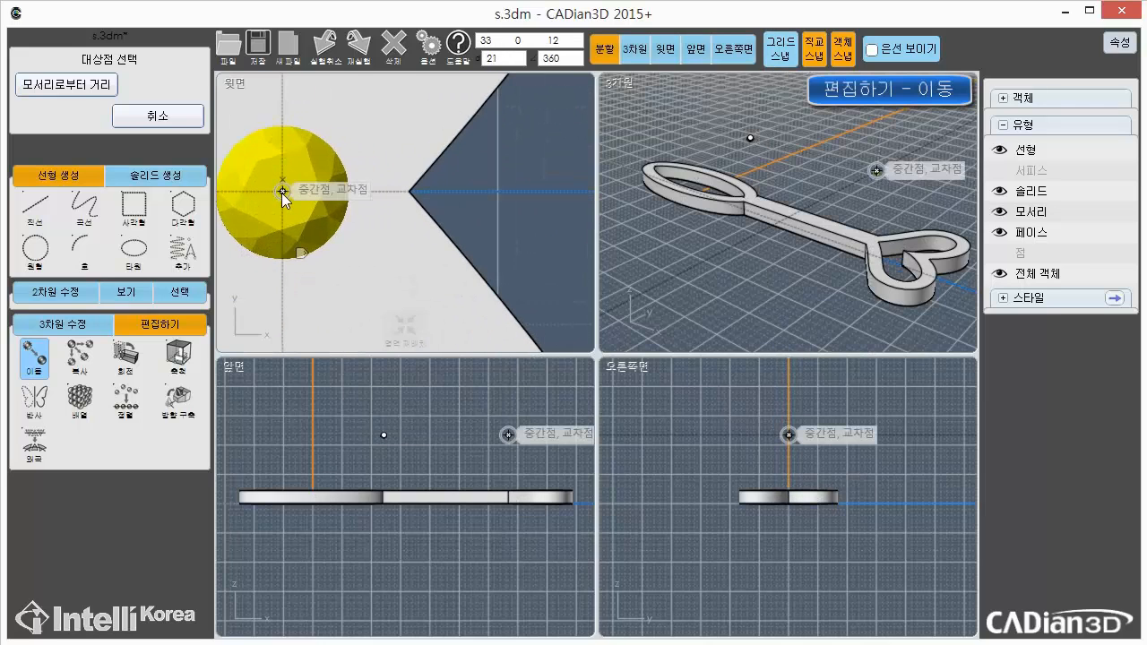
{"action": "left_click", "coordinate": [282, 193]}
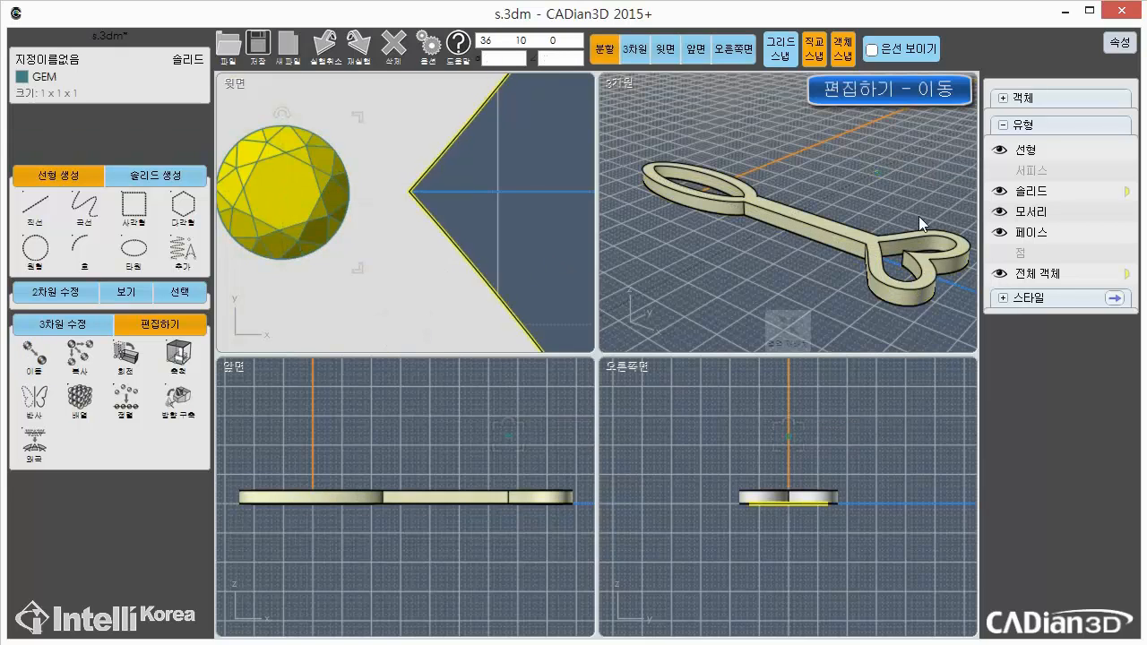
Move the gem straight down in the front view from its girdle edge's midpoint, sinking its pointed lower part into the band with the girdle just above the surface
{"action": "middle_click_drag", "start_coordinate": [920, 216], "coordinate": [747, 167]}
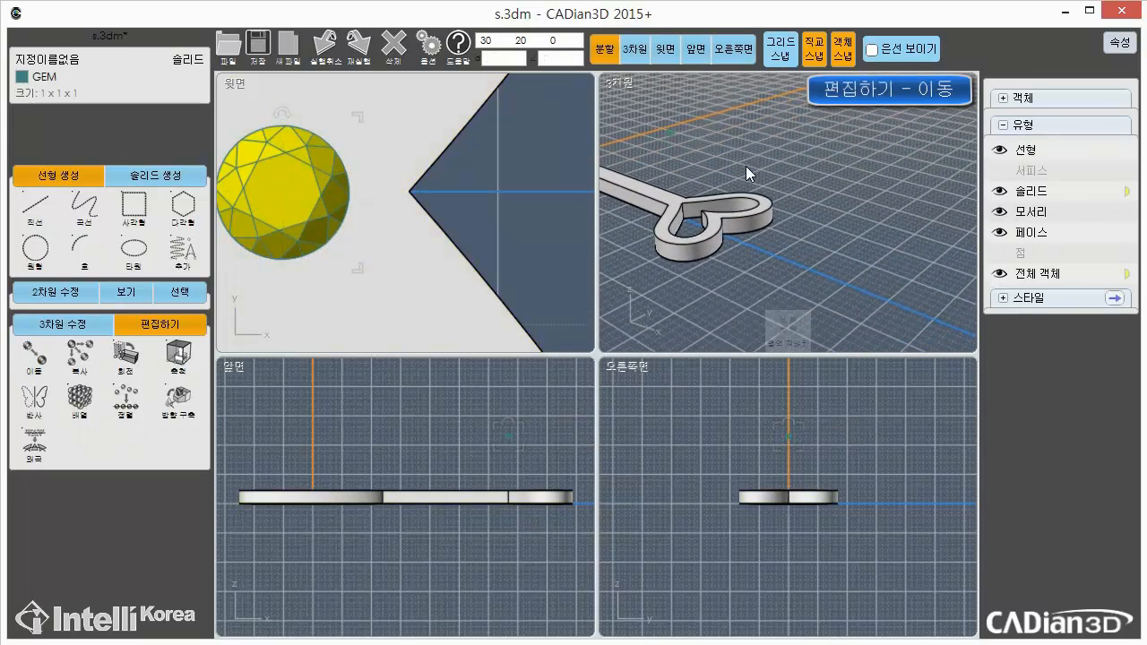
{"action": "left_click", "coordinate": [676, 128]}
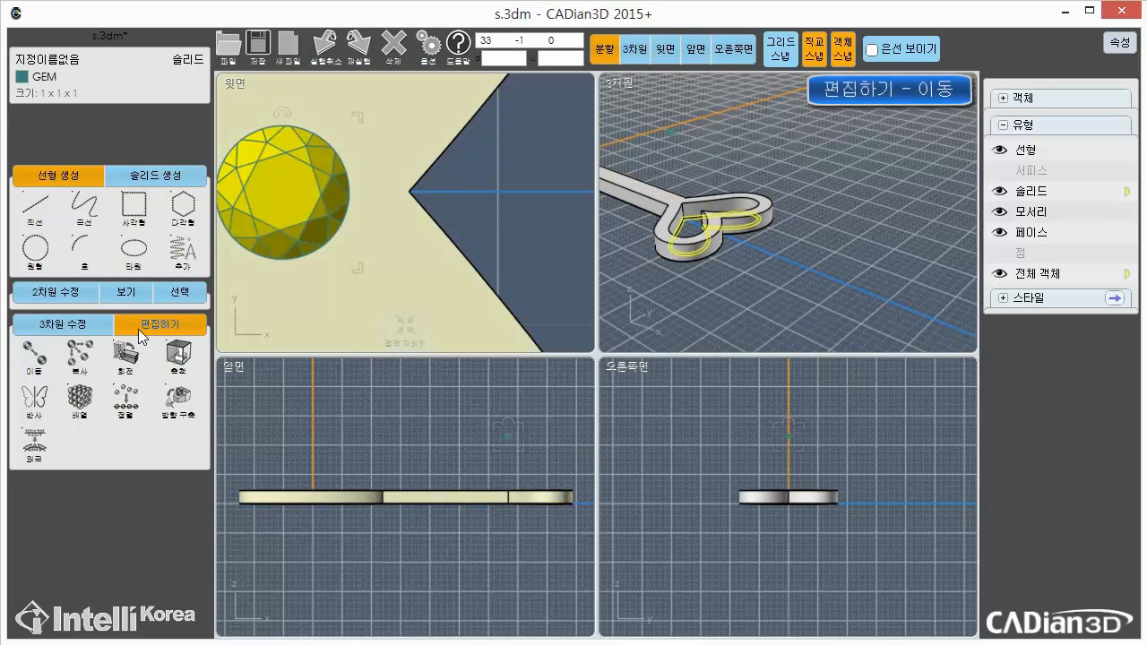
{"action": "left_click", "coordinate": [34, 358]}
{"action": "left_click", "coordinate": [34, 363]}
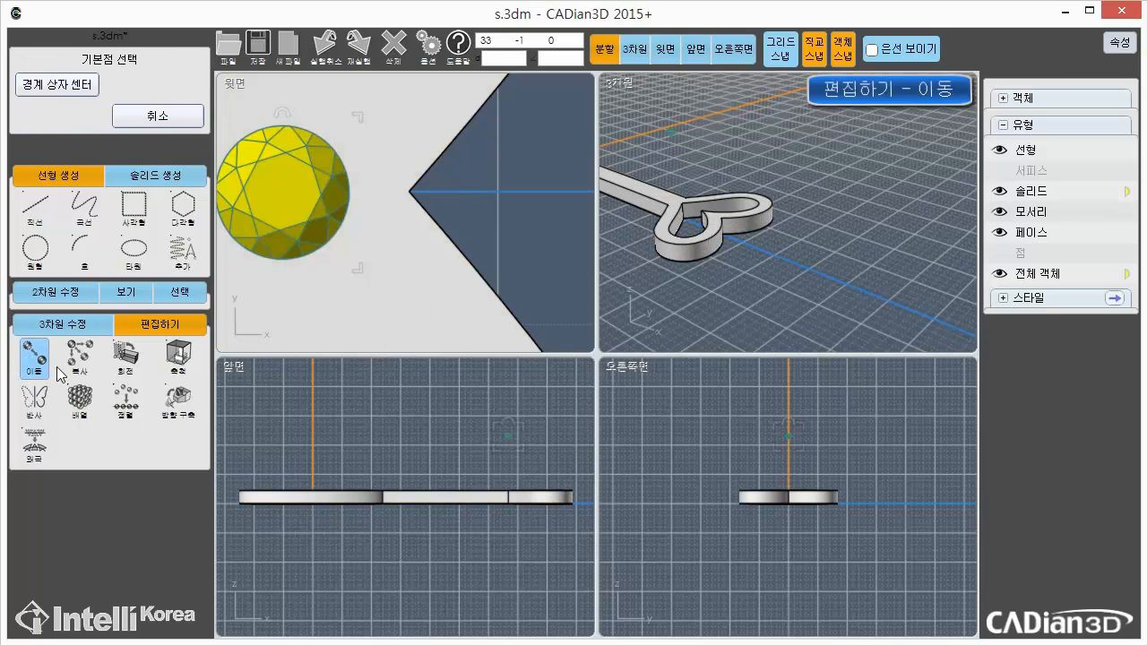
{"action": "middle_click_drag", "start_coordinate": [550, 467], "coordinate": [464, 475]}
{"action": "scroll", "coordinate": [452, 446], "scroll_direction": "up", "scroll_amount": 5}
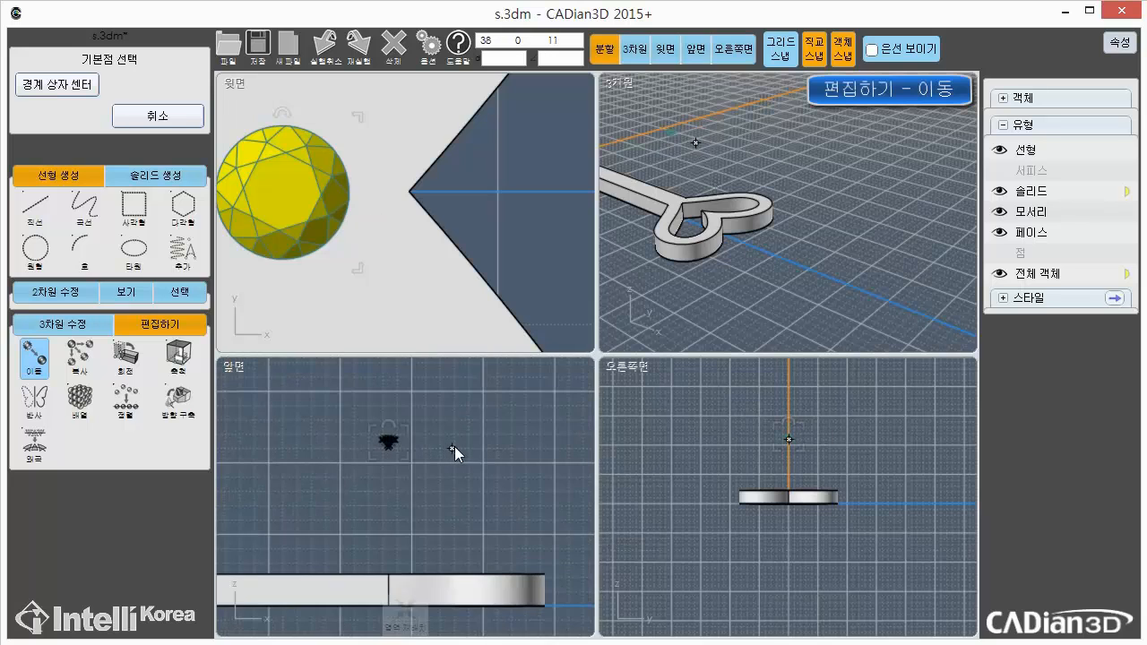
{"action": "middle_click_drag", "start_coordinate": [344, 451], "coordinate": [487, 472]}
{"action": "scroll", "coordinate": [421, 443], "scroll_direction": "up", "scroll_amount": 10}
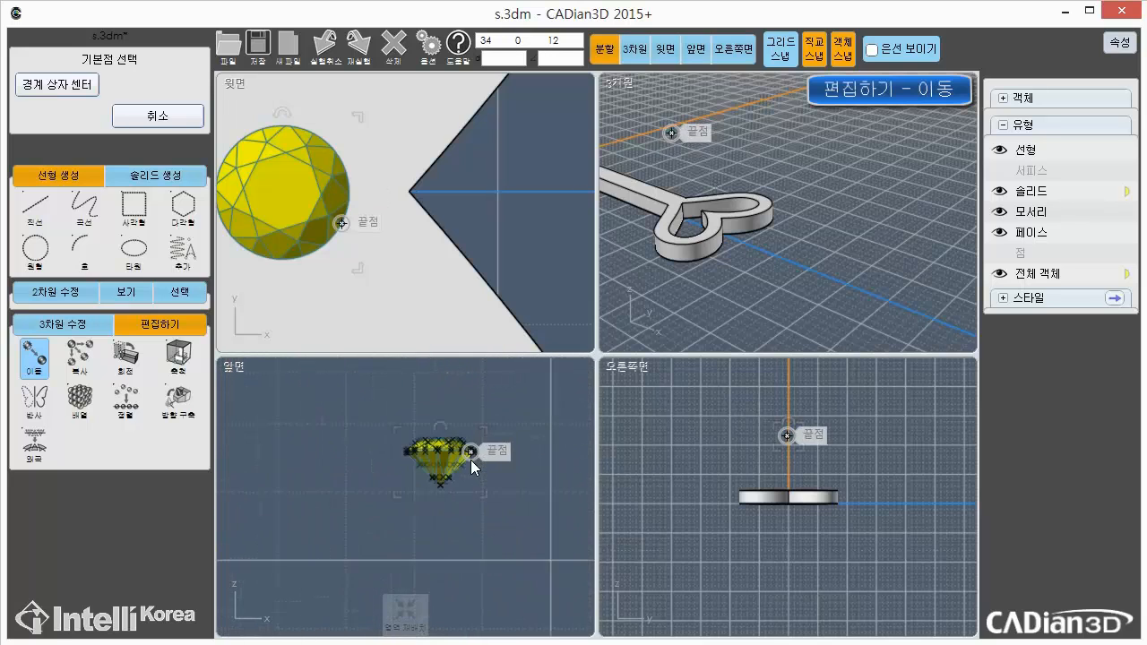
{"action": "scroll", "coordinate": [421, 446], "scroll_direction": "up", "scroll_amount": 6}
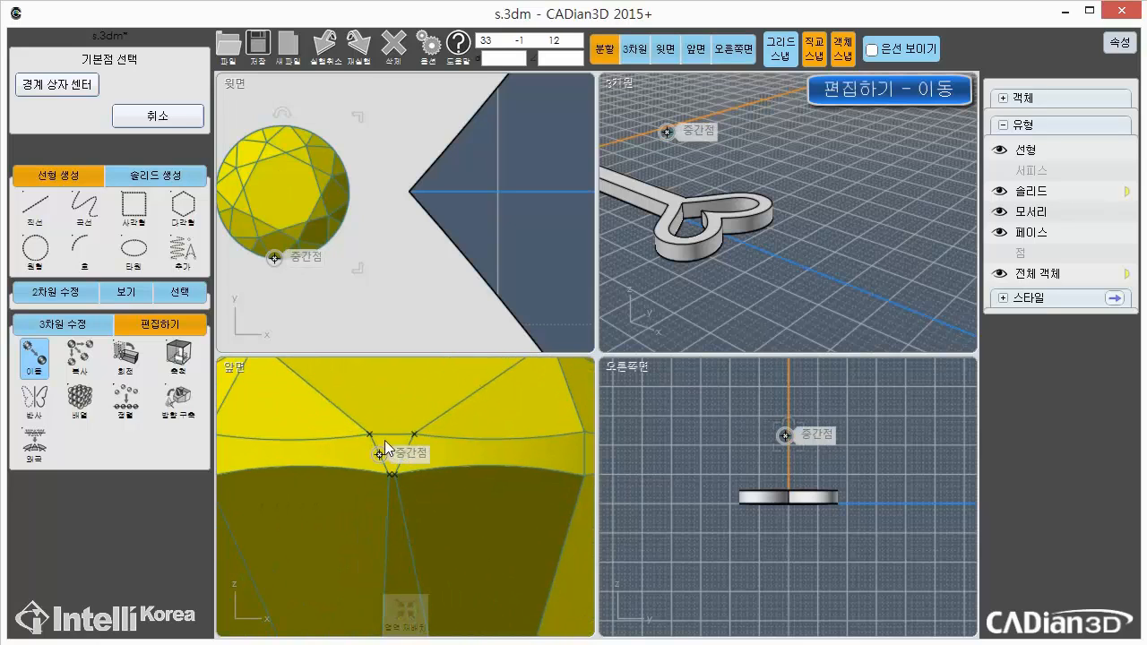
{"action": "left_click", "coordinate": [392, 432]}
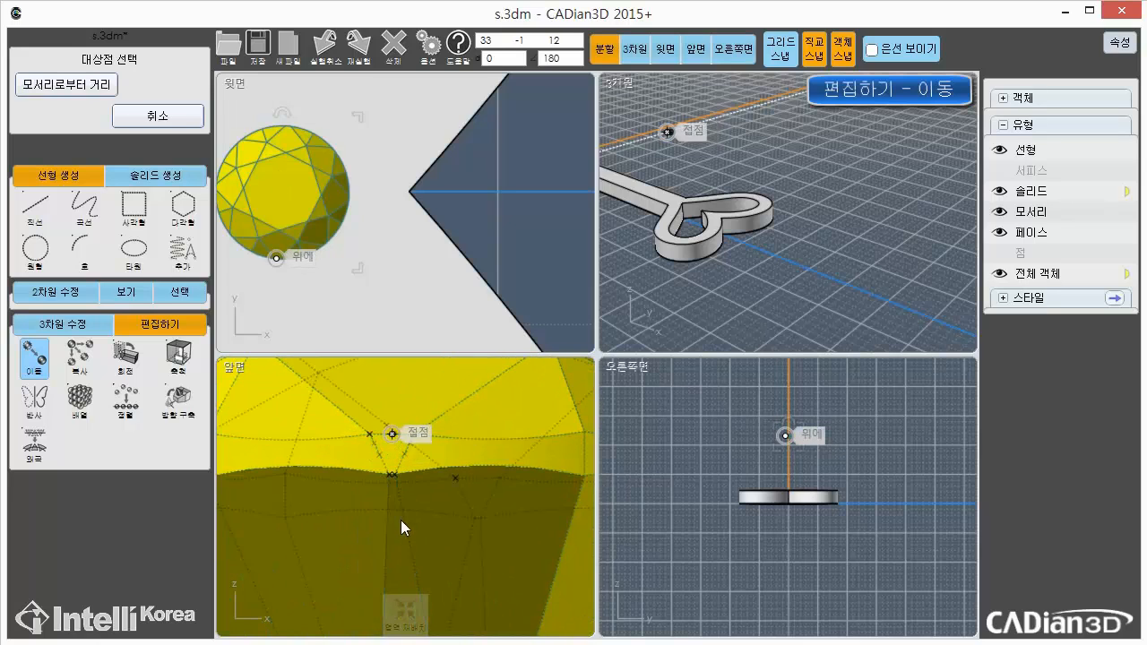
{"action": "scroll", "coordinate": [401, 520], "scroll_direction": "down", "scroll_amount": 10}
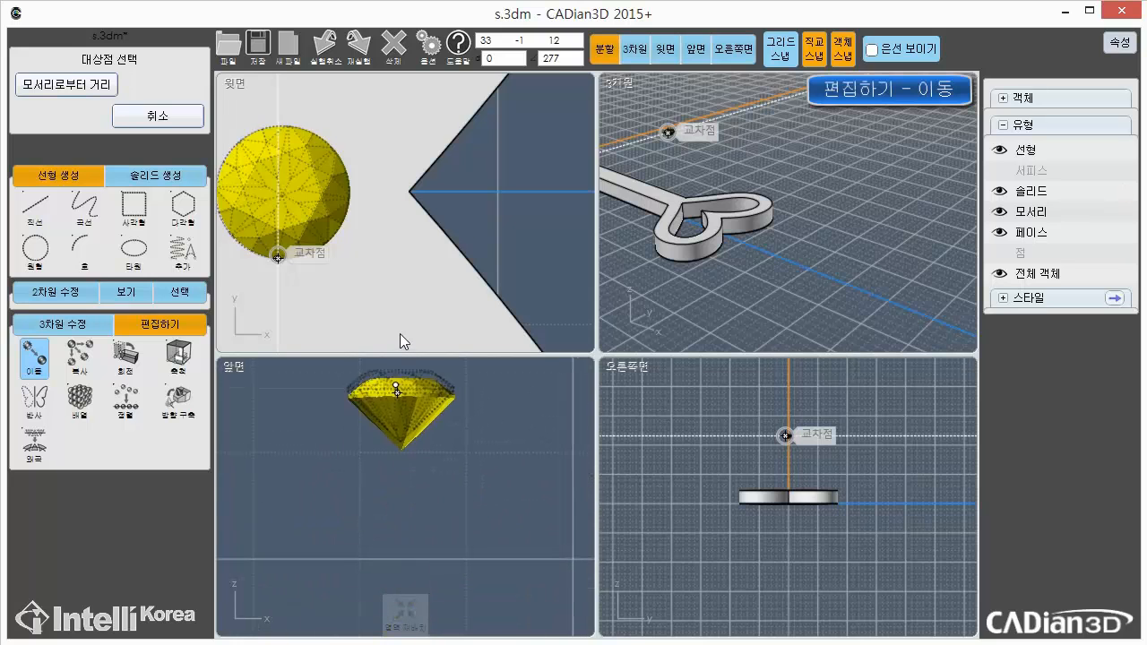
{"action": "scroll", "coordinate": [406, 515], "scroll_direction": "down", "scroll_amount": 6}
{"action": "scroll", "coordinate": [408, 519], "scroll_direction": "up", "scroll_amount": 3}
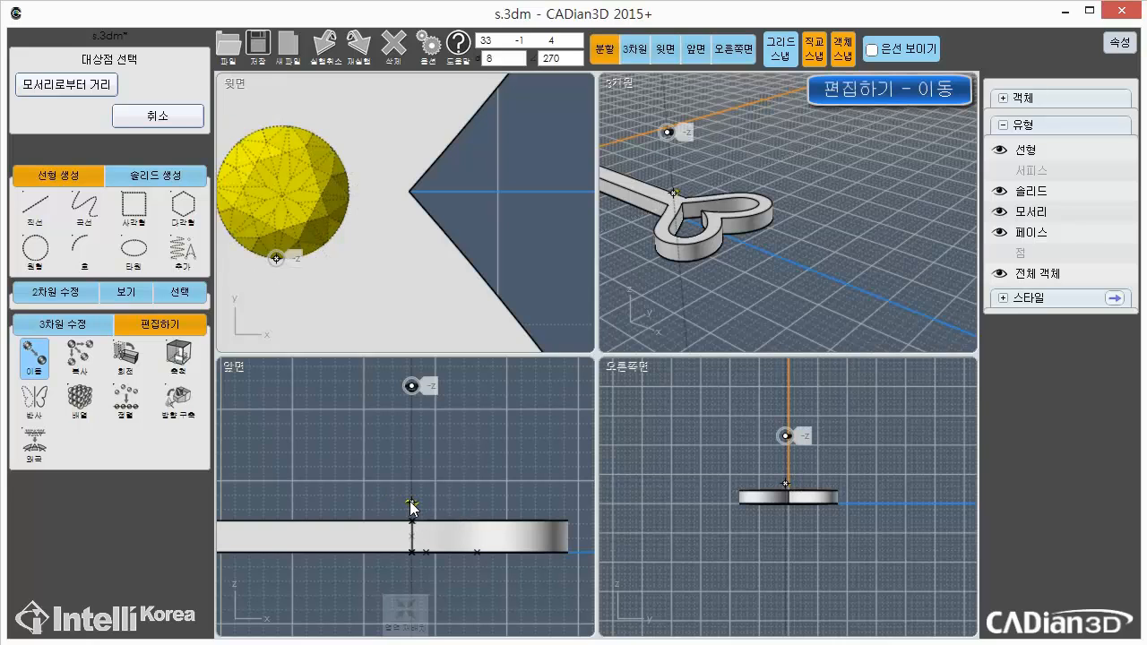
{"action": "scroll", "coordinate": [410, 502], "scroll_direction": "up", "scroll_amount": 4}
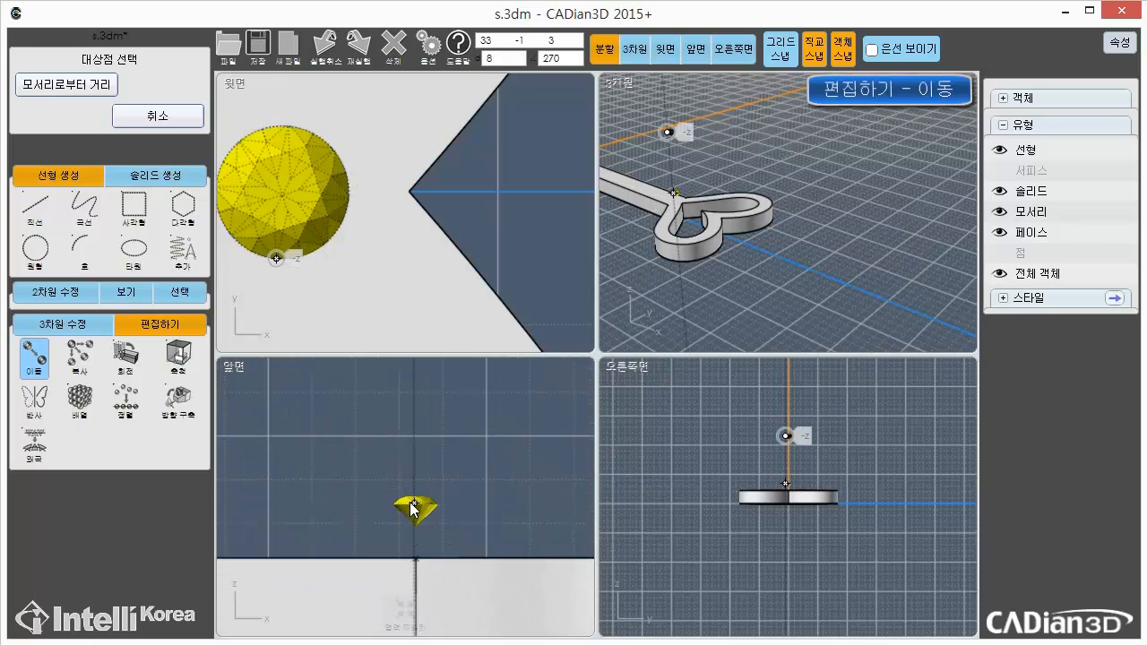
{"action": "scroll", "coordinate": [410, 502], "scroll_direction": "up", "scroll_amount": 5}
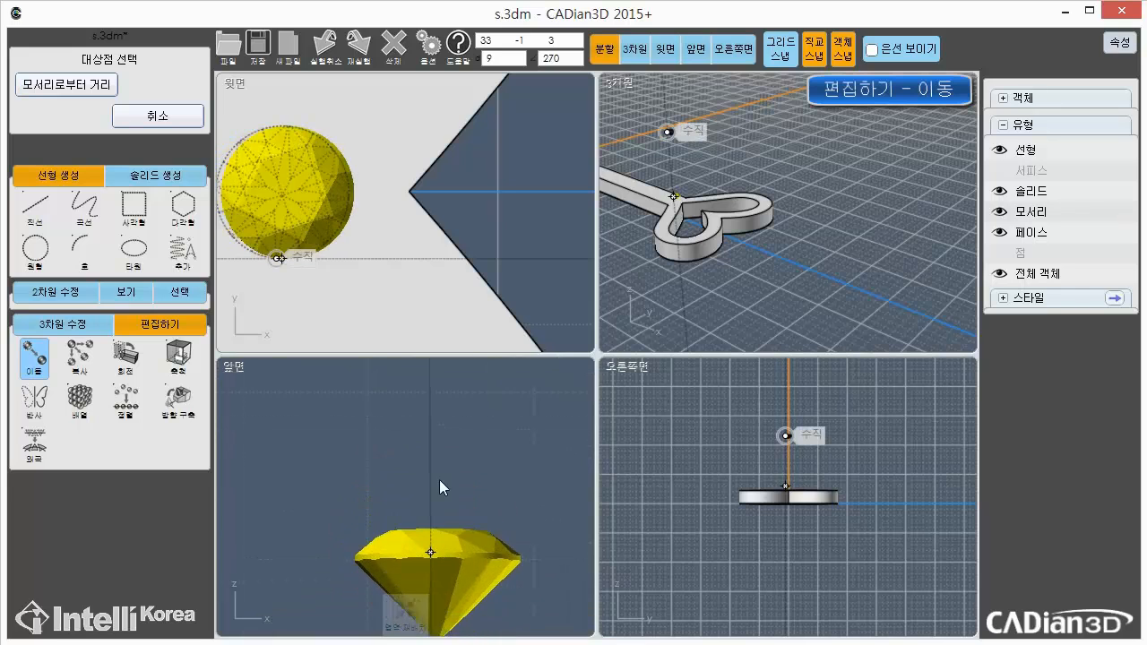
{"action": "middle_click_drag", "start_coordinate": [439, 479], "coordinate": [436, 476]}
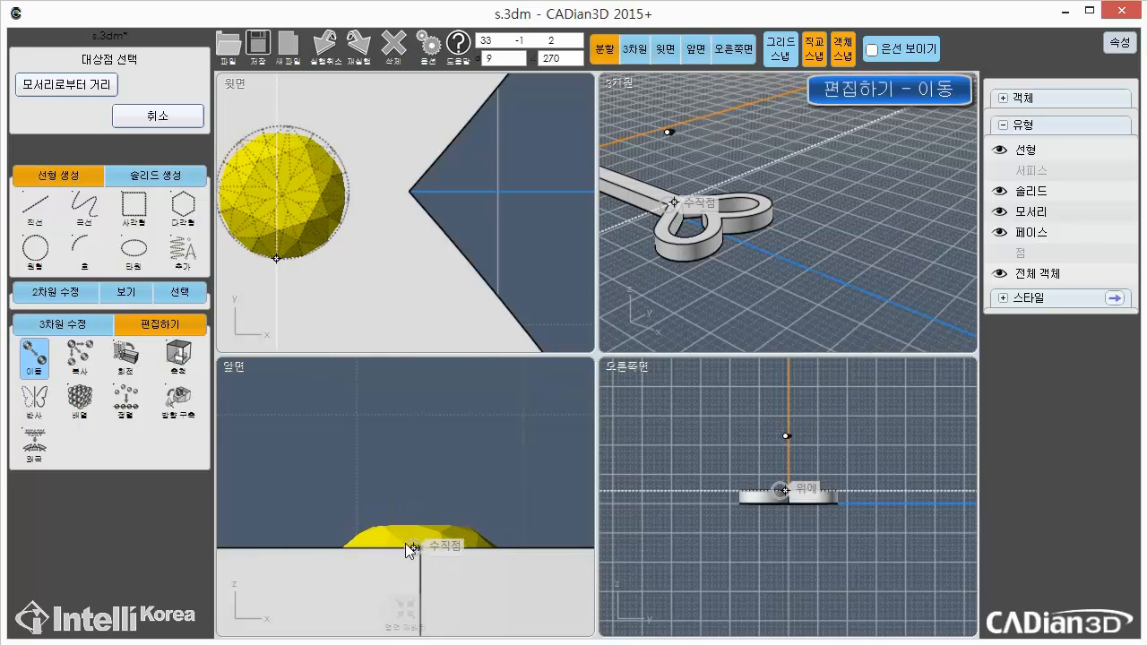
{"action": "left_click", "coordinate": [409, 534]}
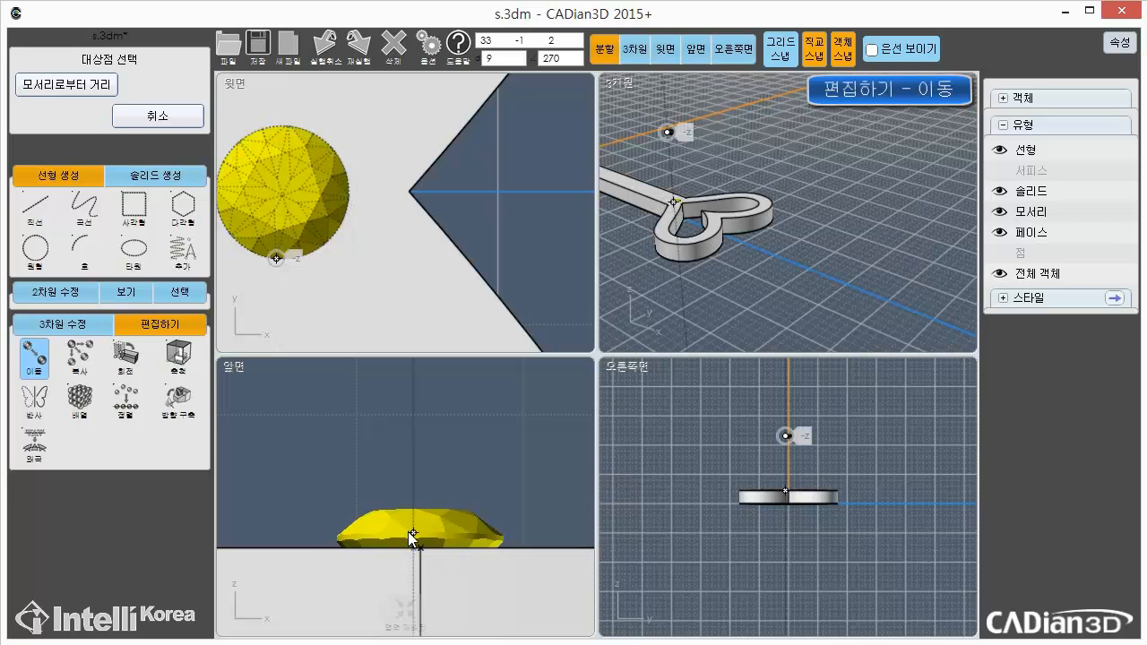
{"action": "left_click", "coordinate": [408, 532]}
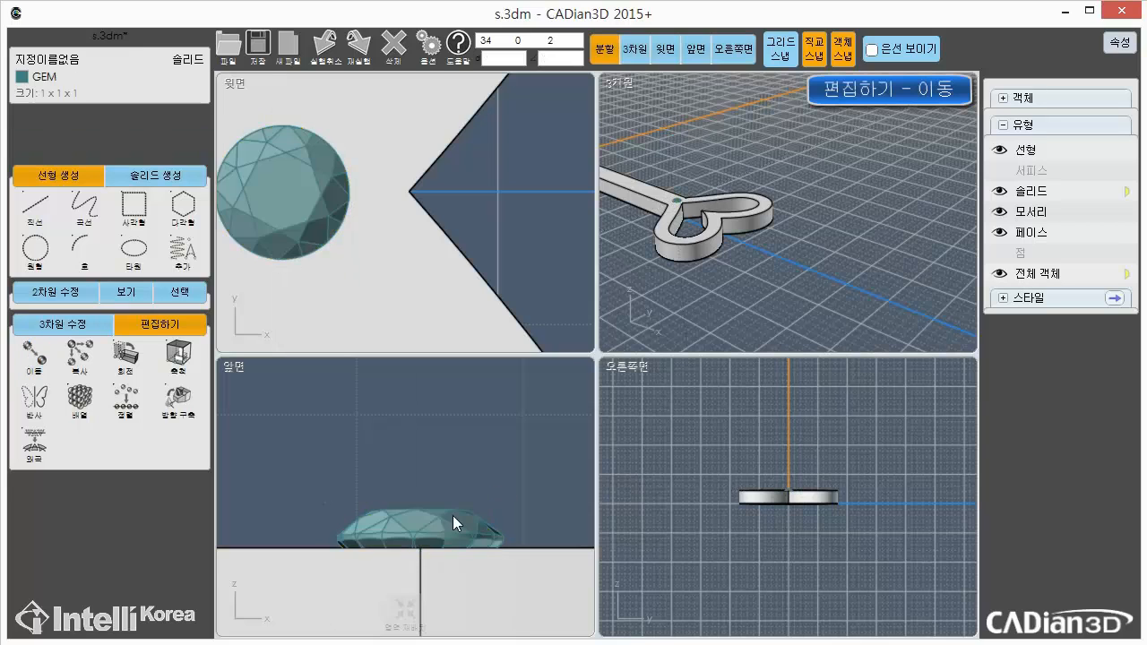
Inspect how the gem sits in the band in the front view, and check its position on the whole ring
{"action": "scroll", "coordinate": [436, 529], "scroll_direction": "up", "scroll_amount": 4}
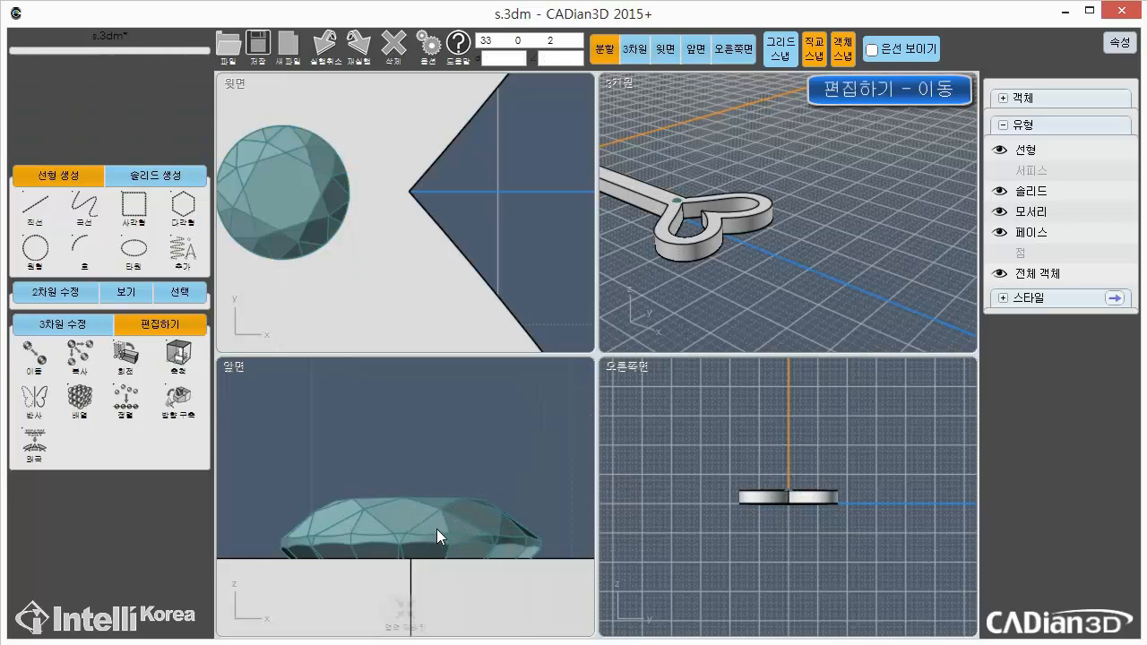
{"action": "left_click", "coordinate": [388, 542]}
{"action": "left_click", "coordinate": [387, 544]}
{"action": "scroll", "coordinate": [424, 528], "scroll_direction": "down", "scroll_amount": 4}
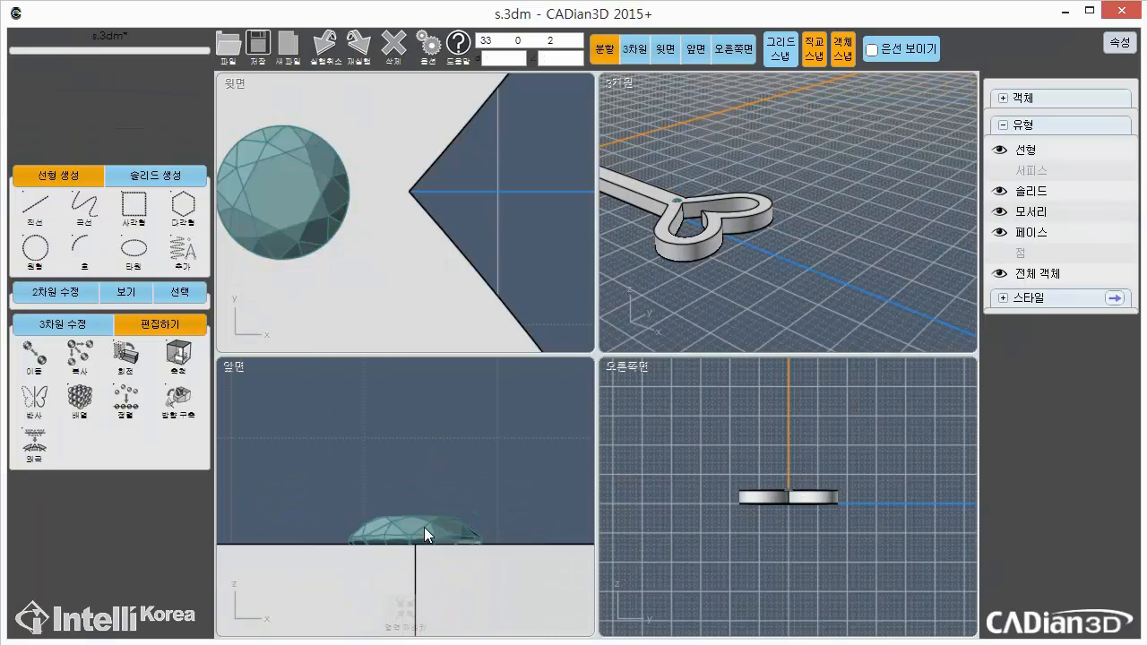
{"action": "left_click", "coordinate": [777, 329]}
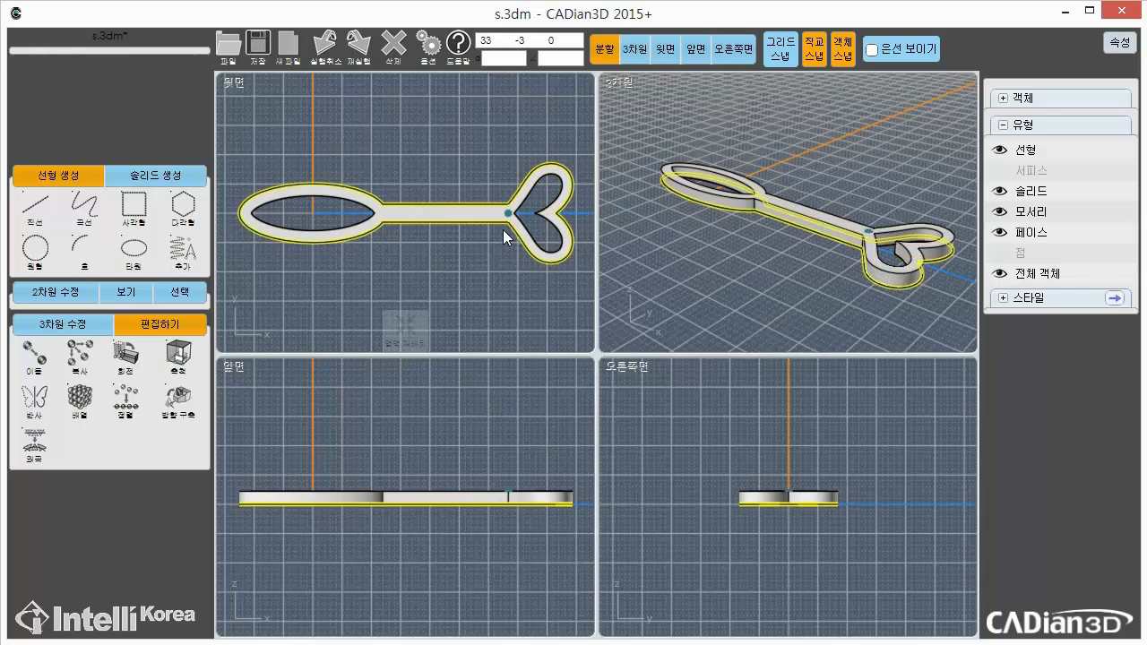
{"action": "middle_click_drag", "start_coordinate": [522, 251], "coordinate": [490, 272]}
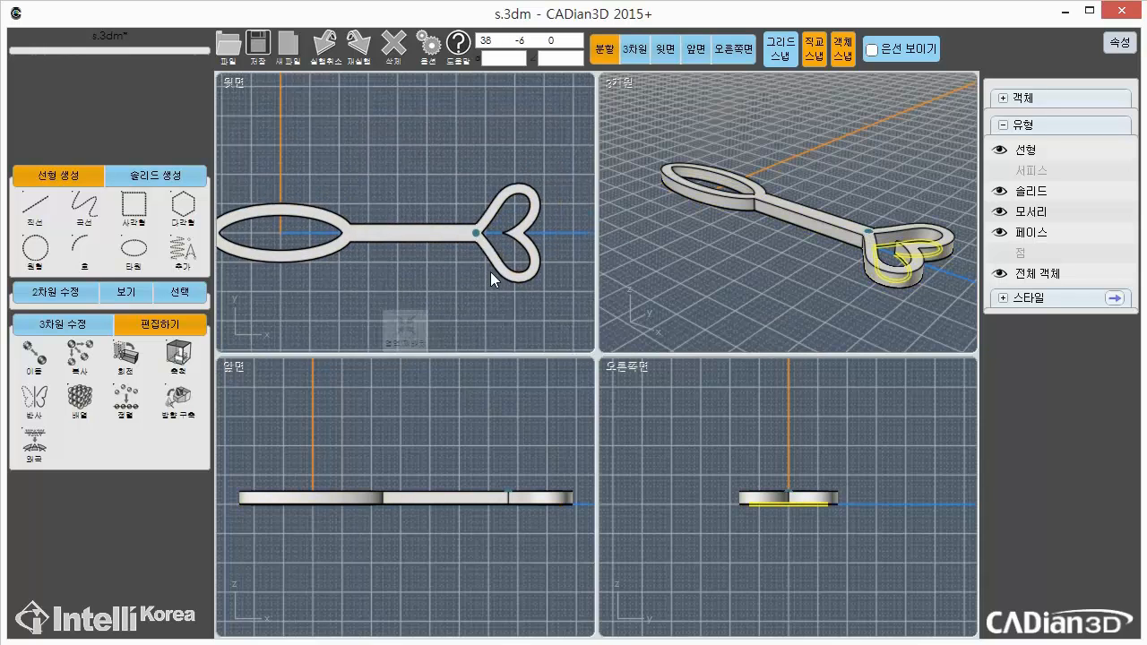
In the top view, turn on hidden lines and offset the heart's inner outline outward by 0.85, into the heart band
{"action": "left_click", "coordinate": [673, 58]}
{"action": "middle_click_drag", "start_coordinate": [832, 446], "coordinate": [549, 377]}
{"action": "scroll", "coordinate": [452, 319], "scroll_direction": "up", "scroll_amount": 5}
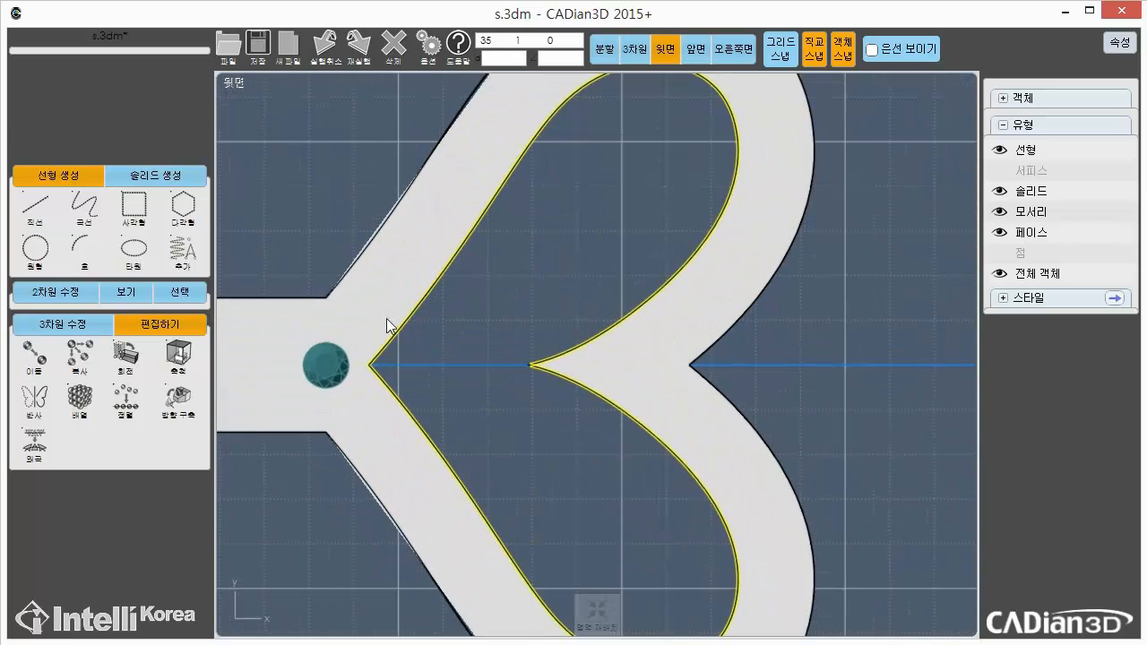
{"action": "scroll", "coordinate": [370, 302], "scroll_direction": "down", "scroll_amount": 2}
{"action": "middle_click_drag", "start_coordinate": [415, 288], "coordinate": [391, 330]}
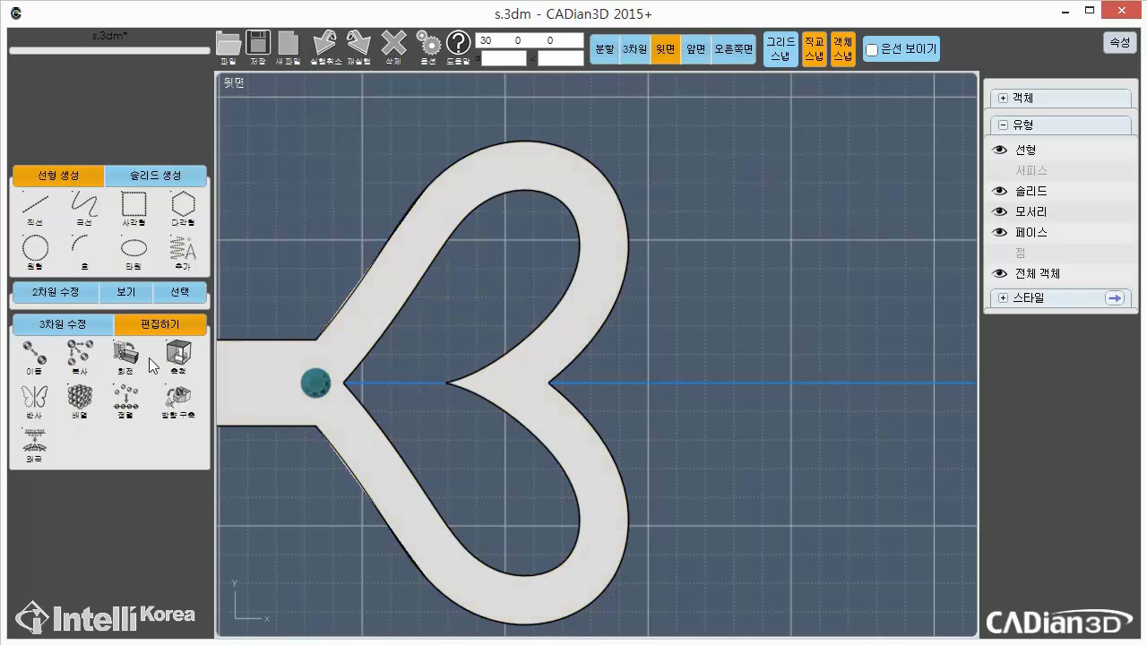
{"action": "left_click", "coordinate": [78, 326]}
{"action": "left_click", "coordinate": [134, 363]}
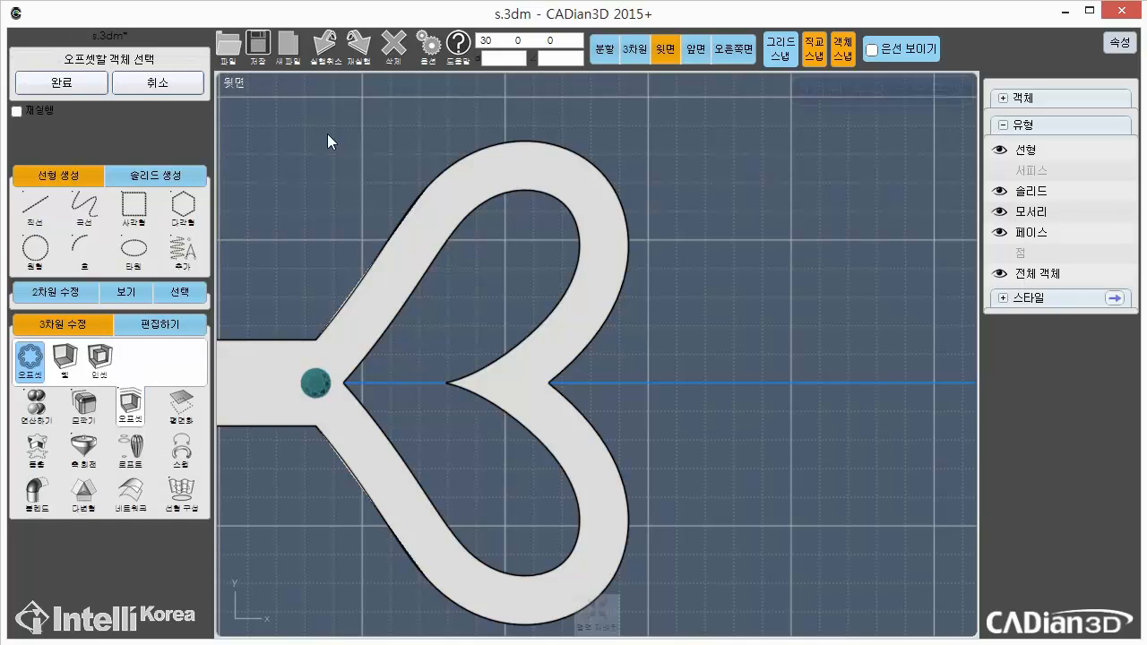
{"action": "left_click", "coordinate": [561, 207]}
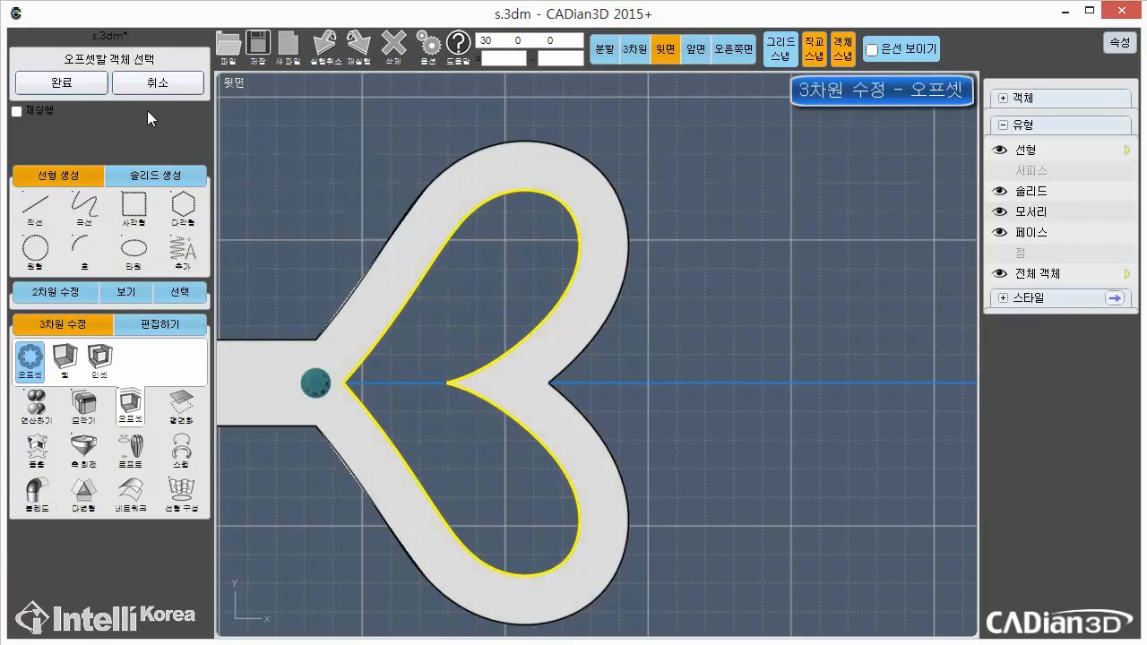
{"action": "left_click", "coordinate": [86, 84]}
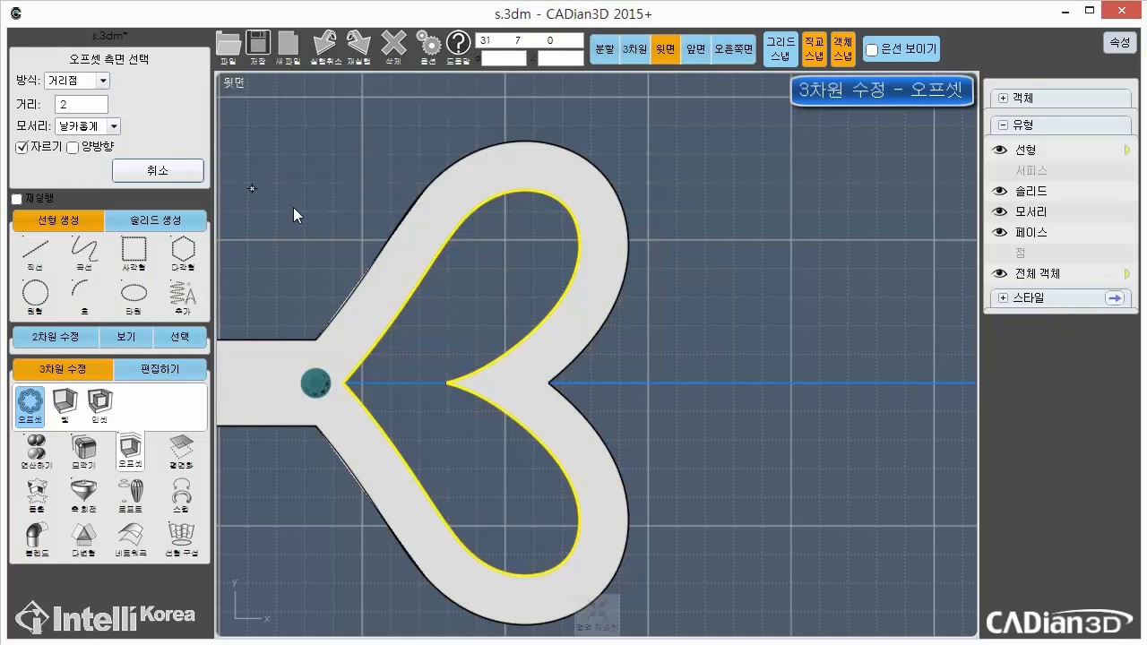
{"action": "left_click", "coordinate": [69, 104]}
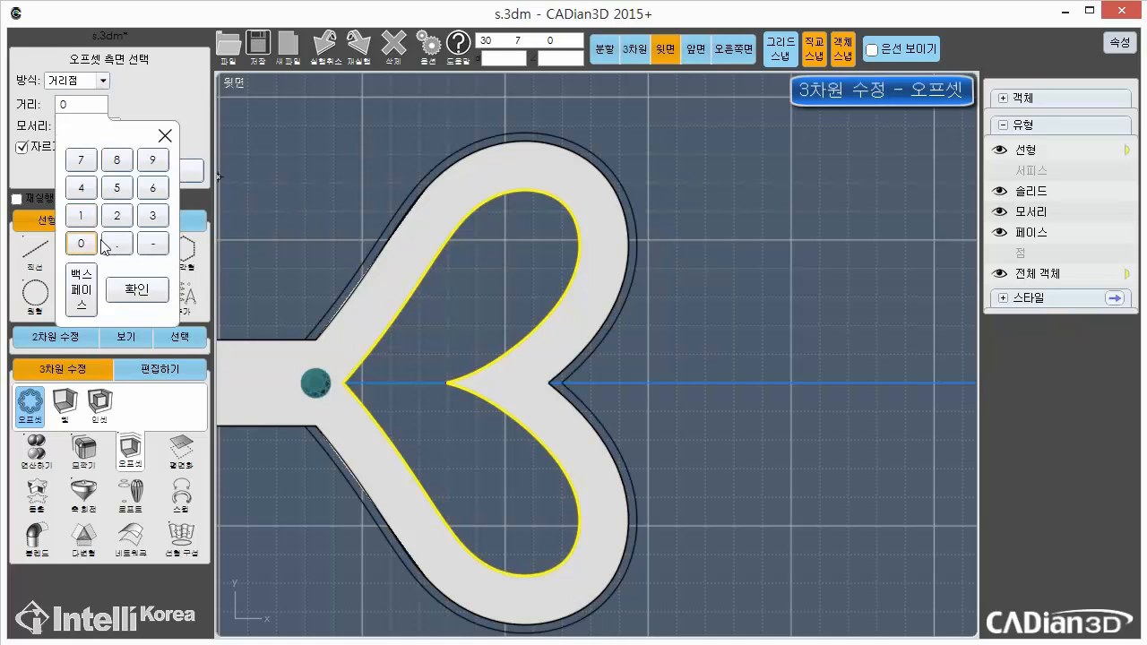
{"action": "left_click", "coordinate": [116, 159]}
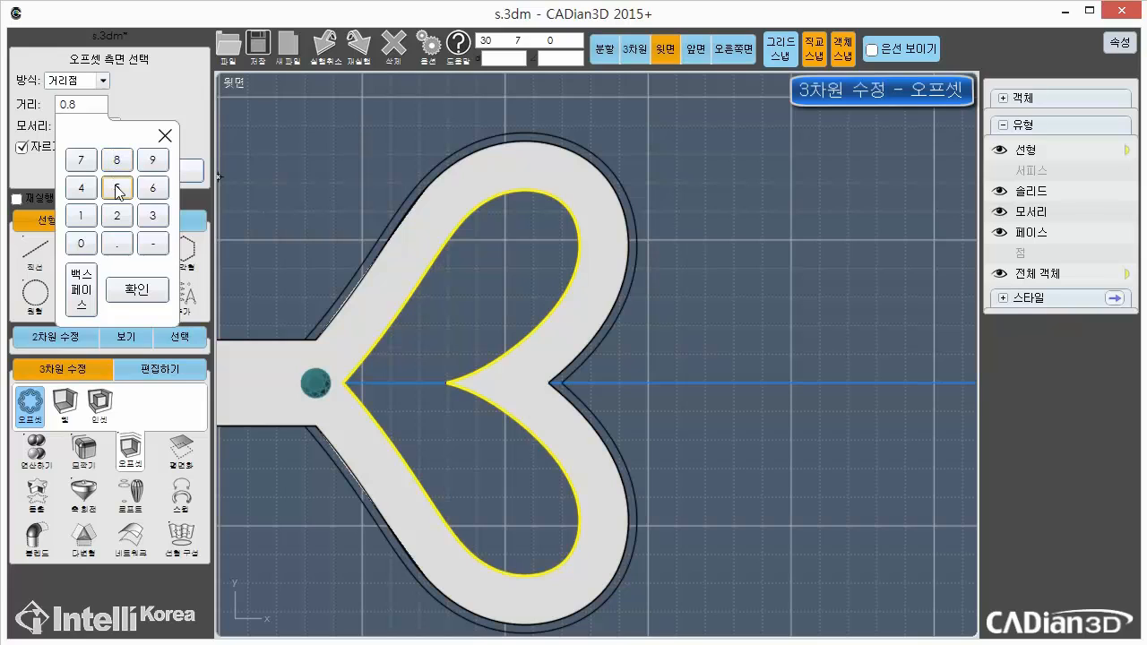
{"action": "left_click", "coordinate": [147, 291]}
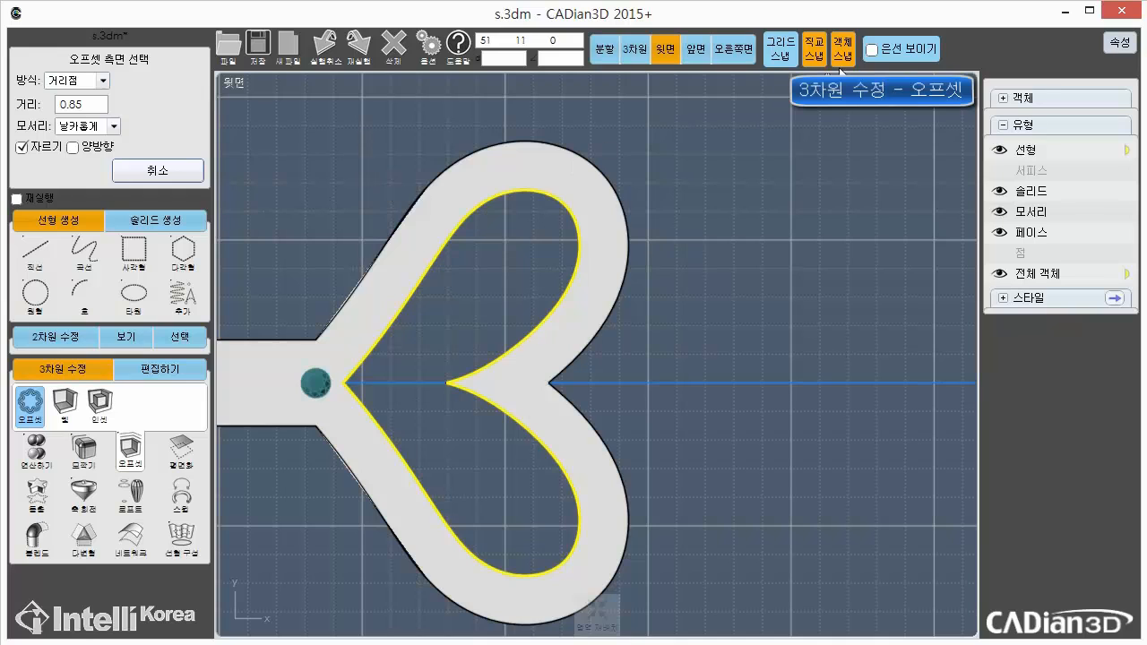
{"action": "left_click", "coordinate": [893, 49]}
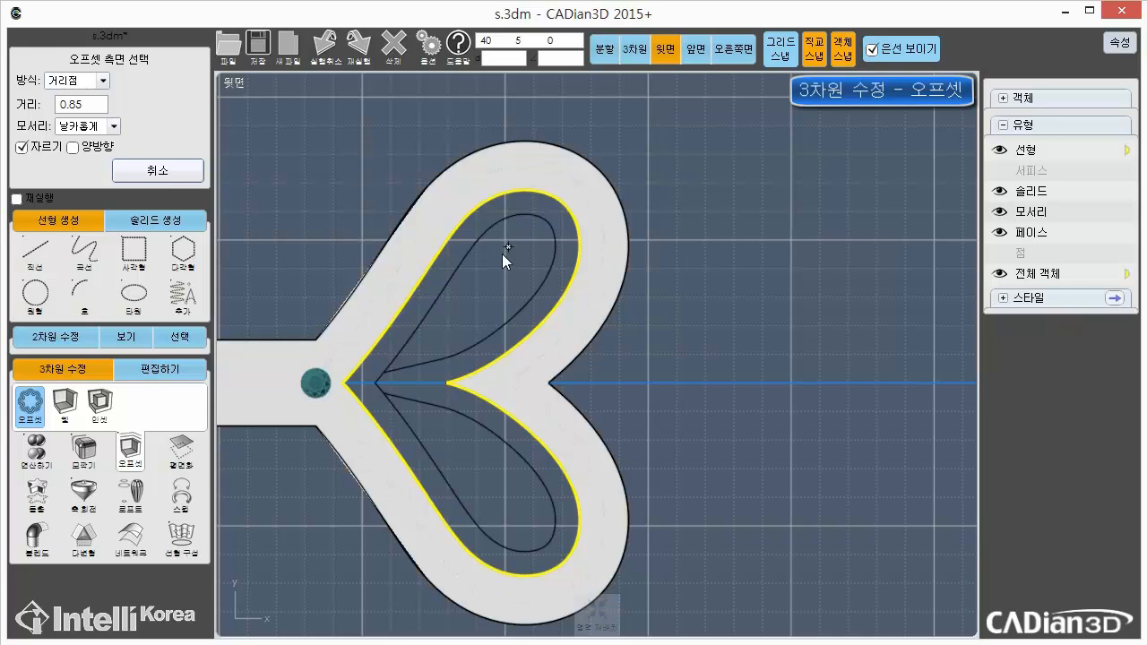
{"action": "left_click", "coordinate": [512, 166]}
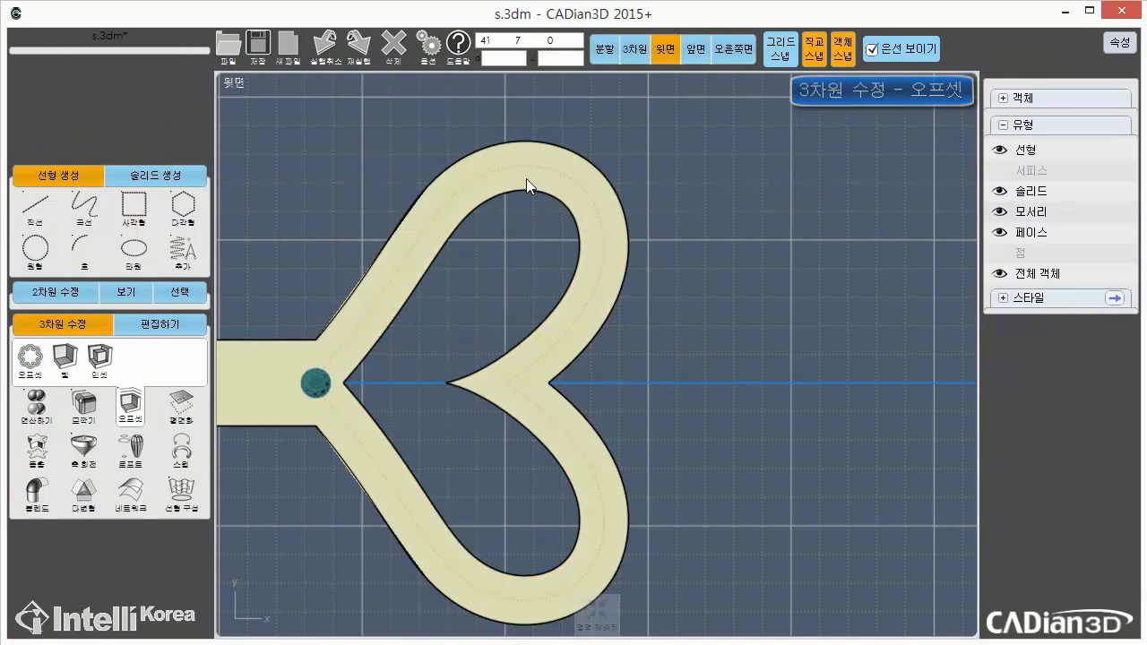
Array the gem along the heart's offset curve with 14 objects at a distance of 3, using the freeform rotation option
{"action": "left_click", "coordinate": [146, 325]}
{"action": "left_click", "coordinate": [81, 445]}
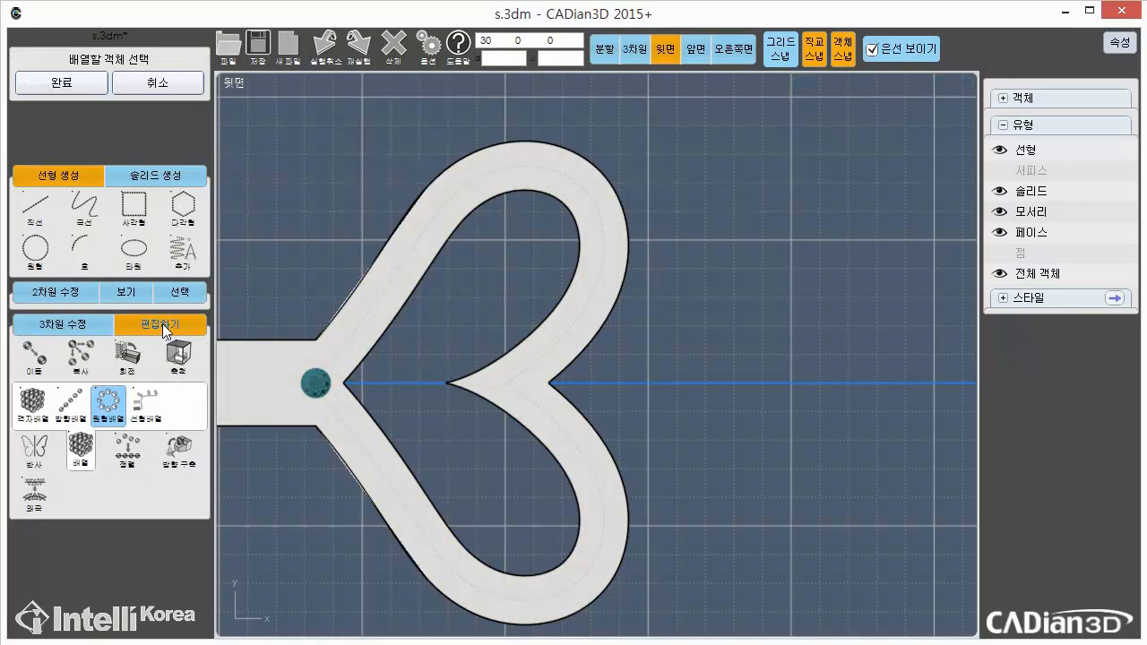
{"action": "left_click", "coordinate": [146, 403]}
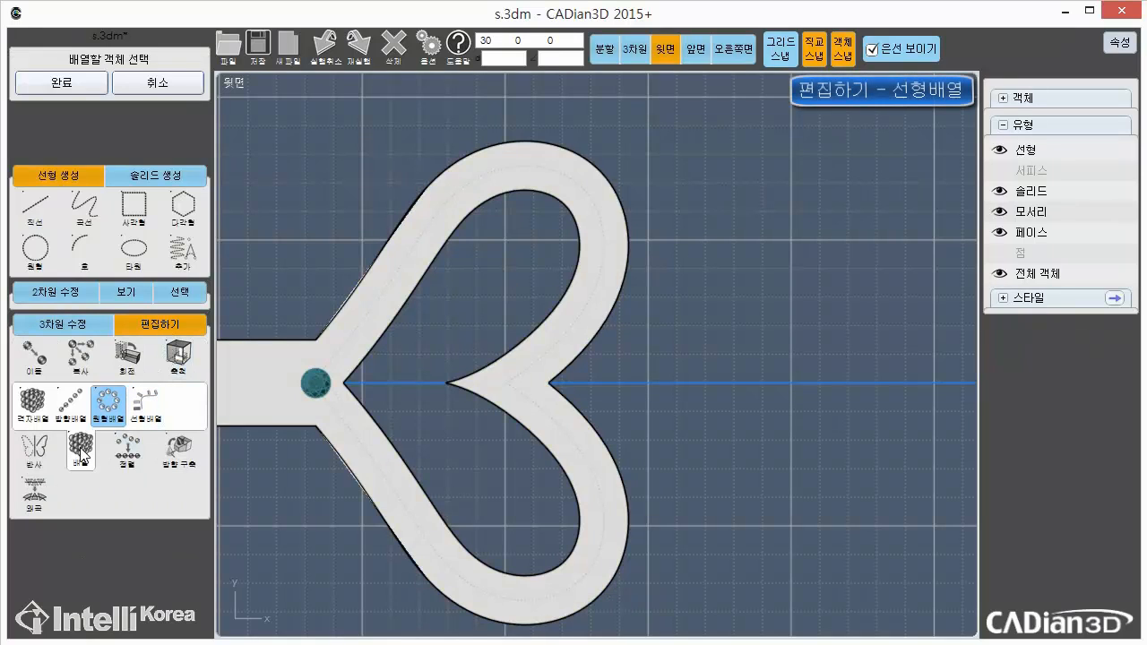
{"action": "left_click", "coordinate": [148, 403]}
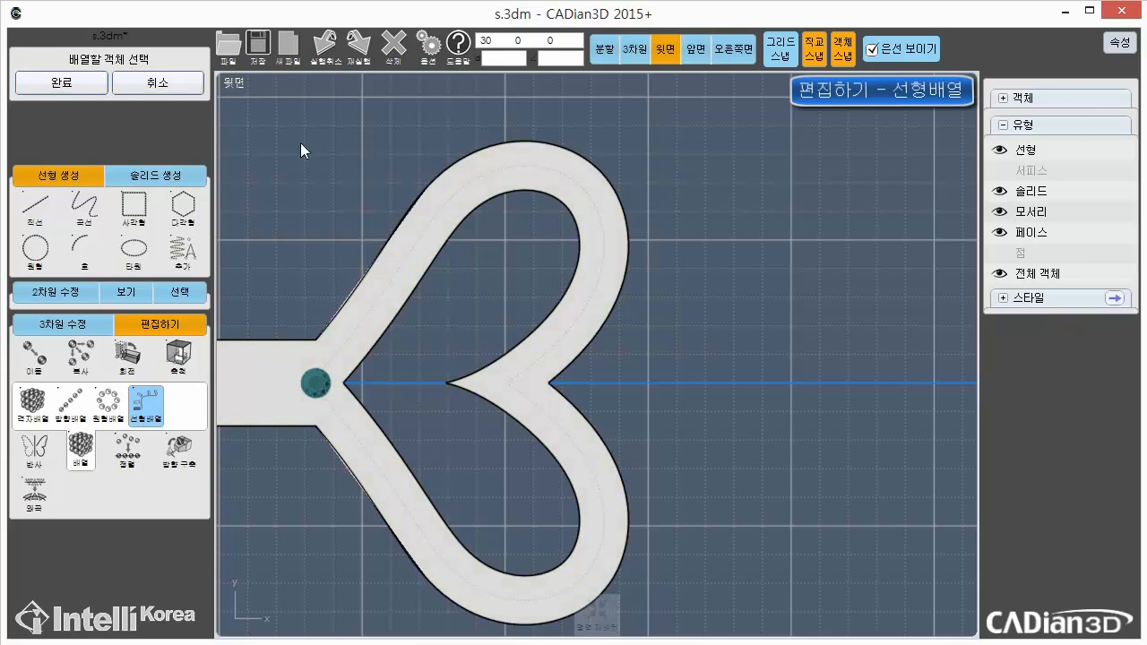
{"action": "scroll", "coordinate": [317, 382], "scroll_direction": "up", "scroll_amount": 5}
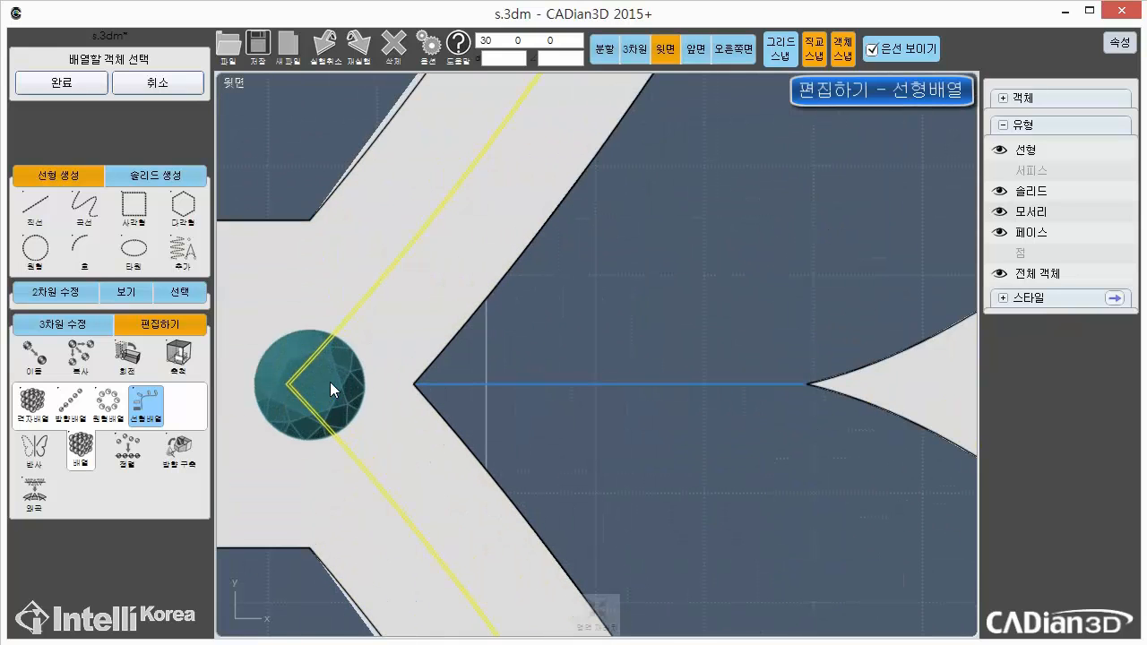
{"action": "left_click", "coordinate": [345, 380]}
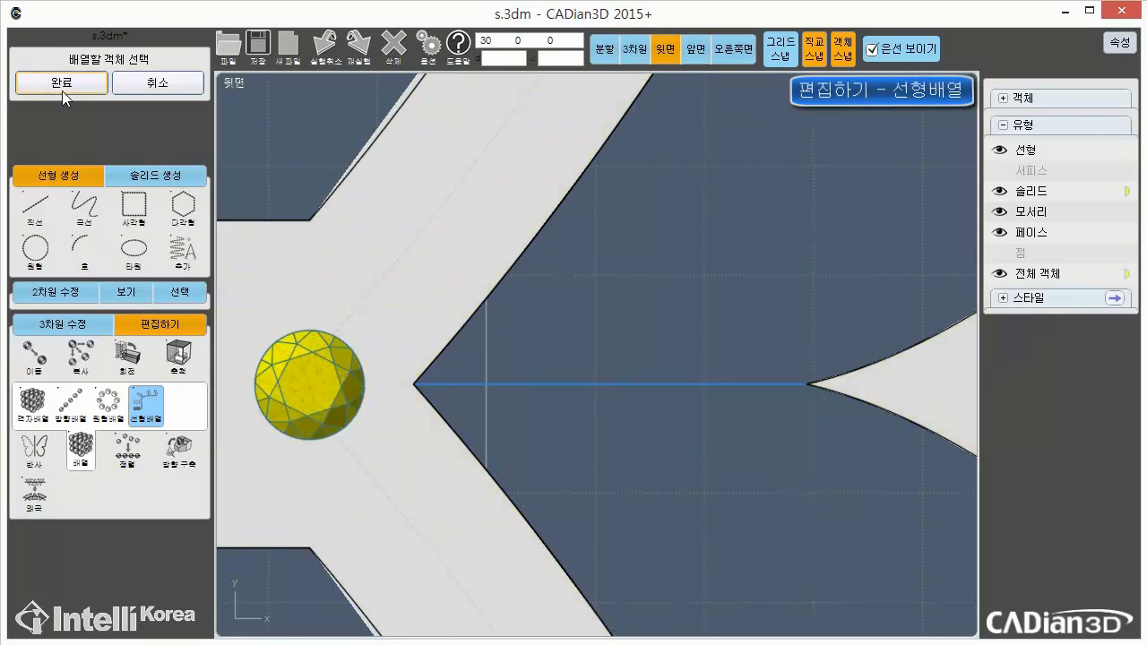
{"action": "left_click", "coordinate": [108, 79]}
{"action": "scroll", "coordinate": [454, 249], "scroll_direction": "down", "scroll_amount": 4}
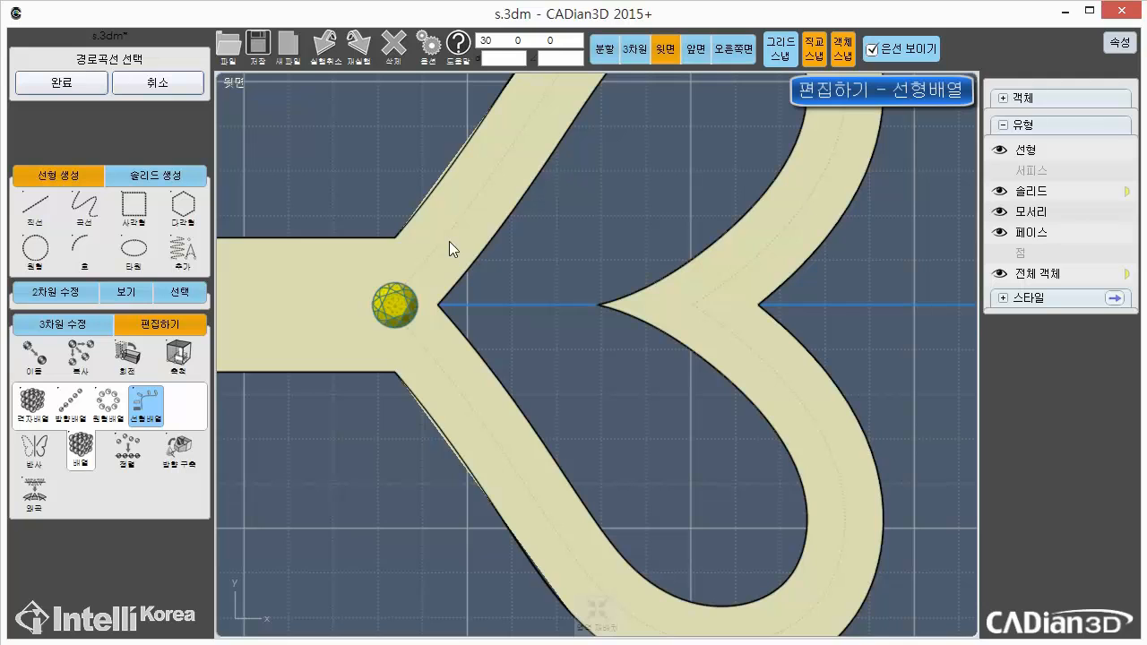
{"action": "left_click", "coordinate": [448, 238]}
{"action": "scroll", "coordinate": [506, 305], "scroll_direction": "down", "scroll_amount": 3}
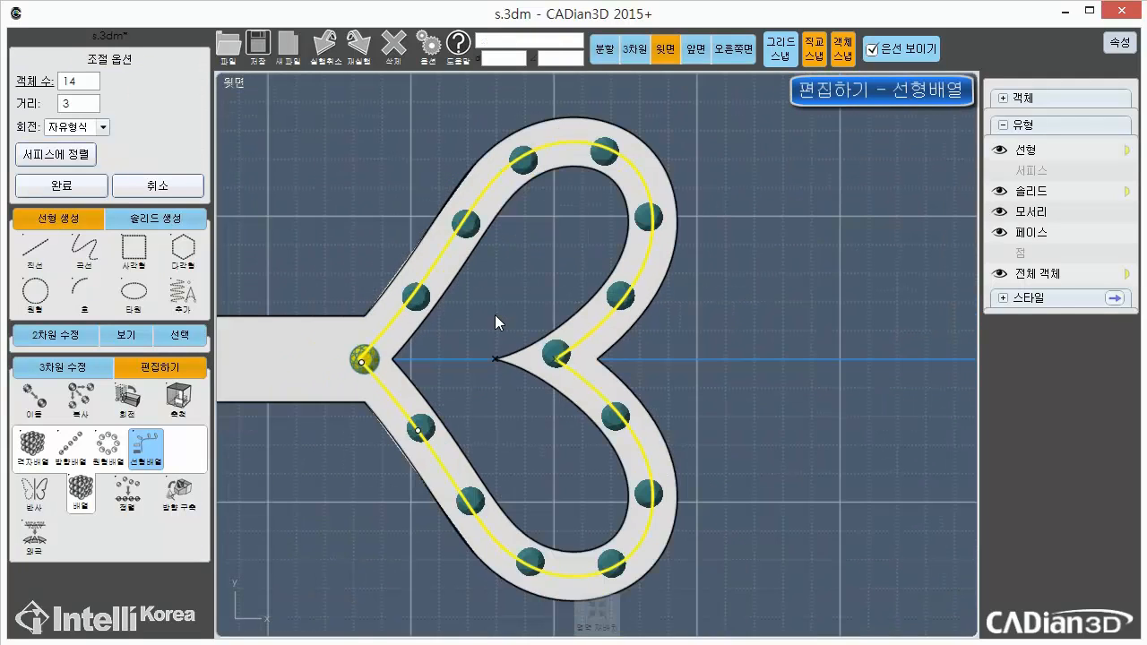
{"action": "middle_click_drag", "start_coordinate": [522, 277], "coordinate": [475, 305]}
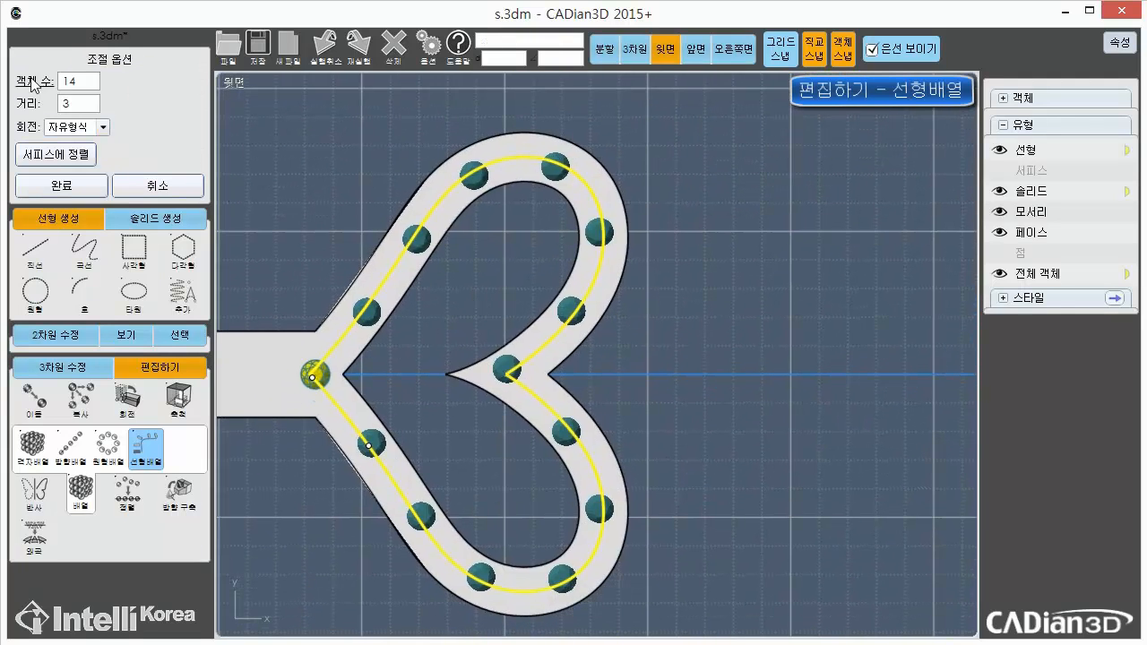
{"action": "left_click", "coordinate": [61, 186]}
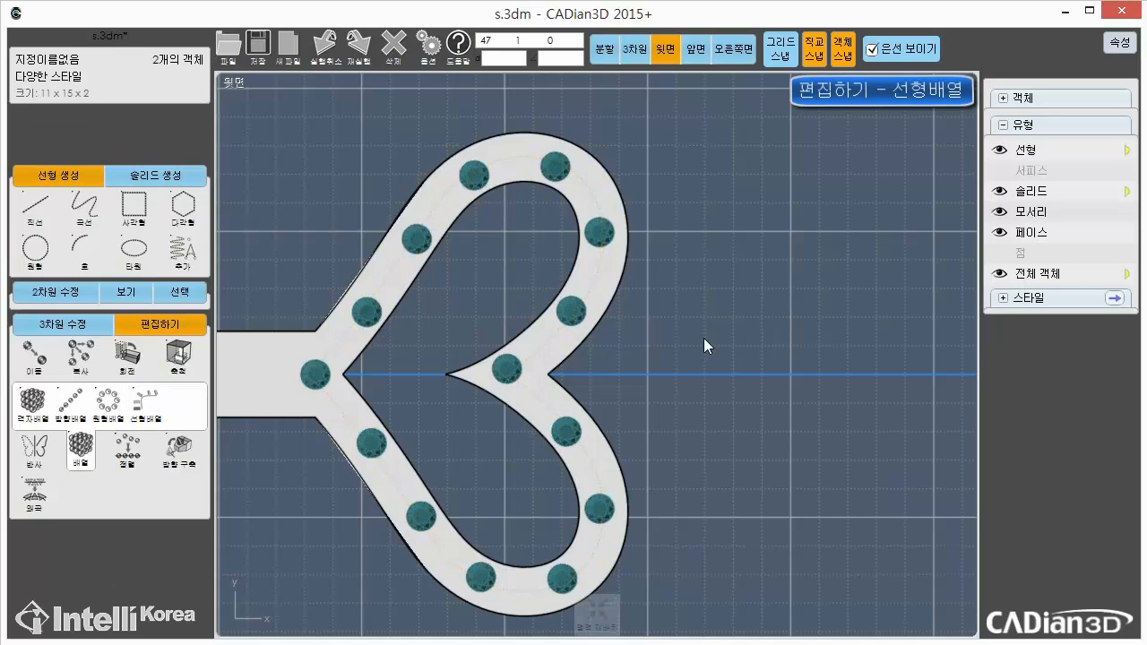
Draw a center-based ellipse 23 wide and 8 high at the center of the ring's oval loop, with its long axis horizontal
{"action": "middle_click_drag", "start_coordinate": [687, 326], "coordinate": [734, 332]}
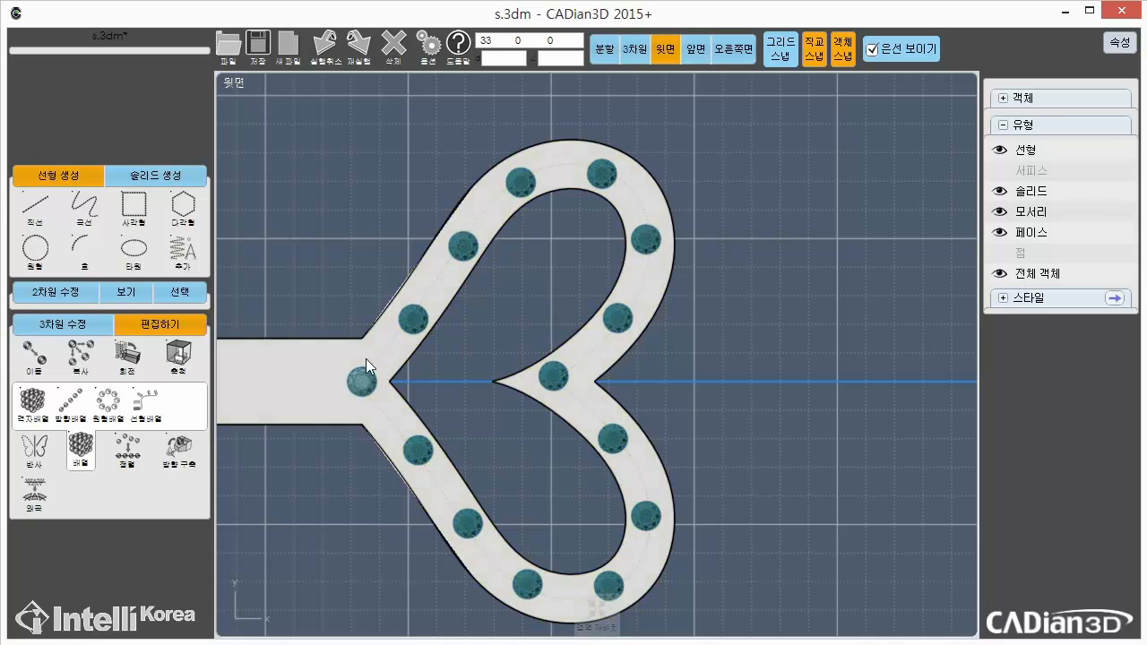
{"action": "scroll", "coordinate": [301, 356], "scroll_direction": "down", "scroll_amount": 1}
{"action": "middle_click_drag", "start_coordinate": [238, 362], "coordinate": [558, 336]}
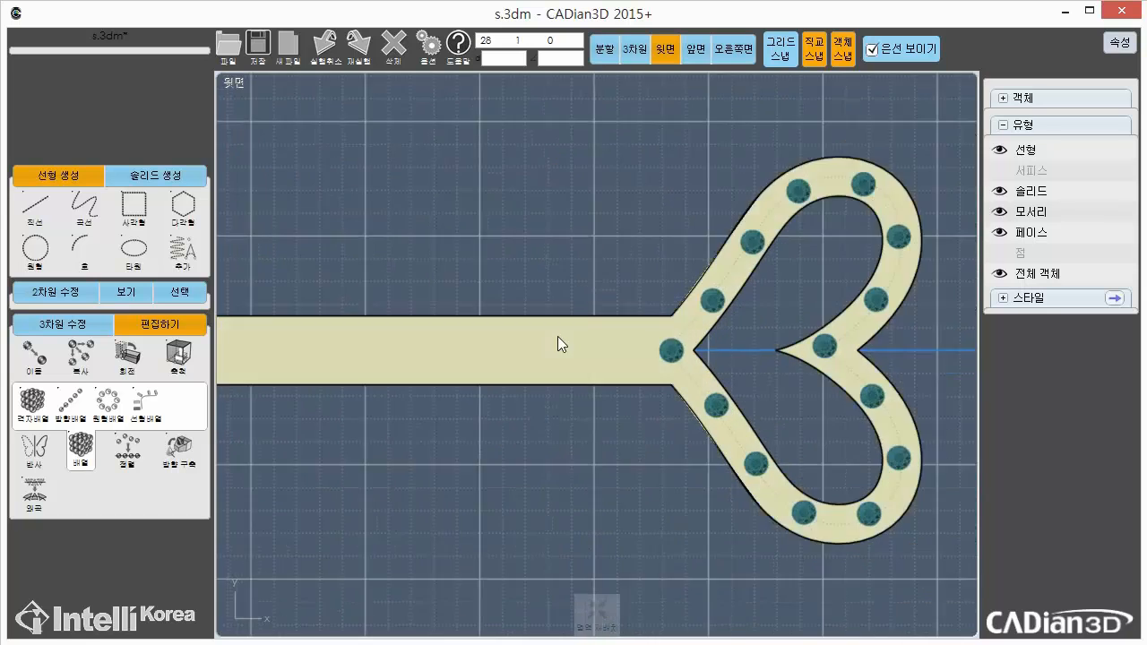
{"action": "scroll", "coordinate": [514, 330], "scroll_direction": "down", "scroll_amount": 3}
{"action": "middle_click_drag", "start_coordinate": [380, 304], "coordinate": [572, 316]}
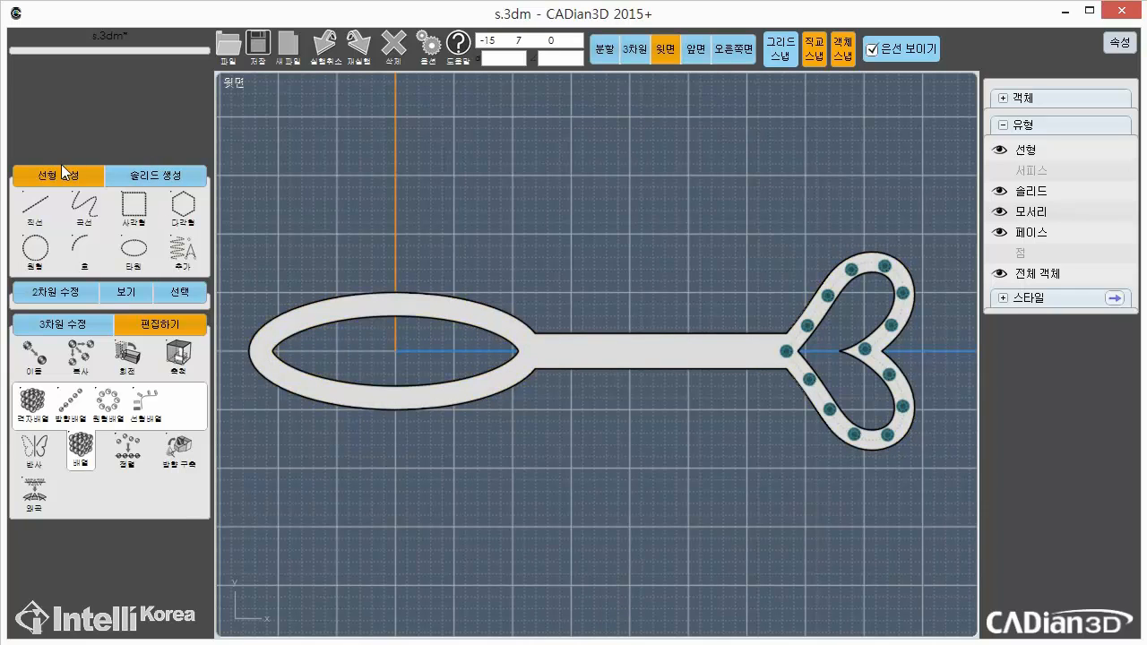
{"action": "left_click", "coordinate": [131, 252]}
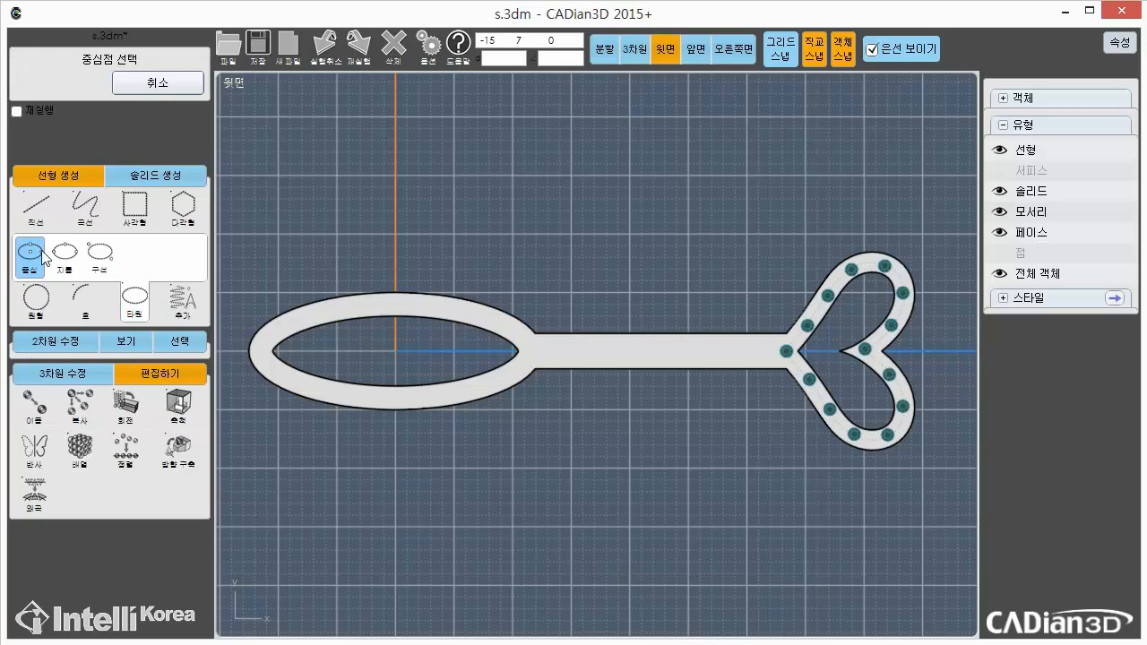
{"action": "left_click", "coordinate": [38, 269]}
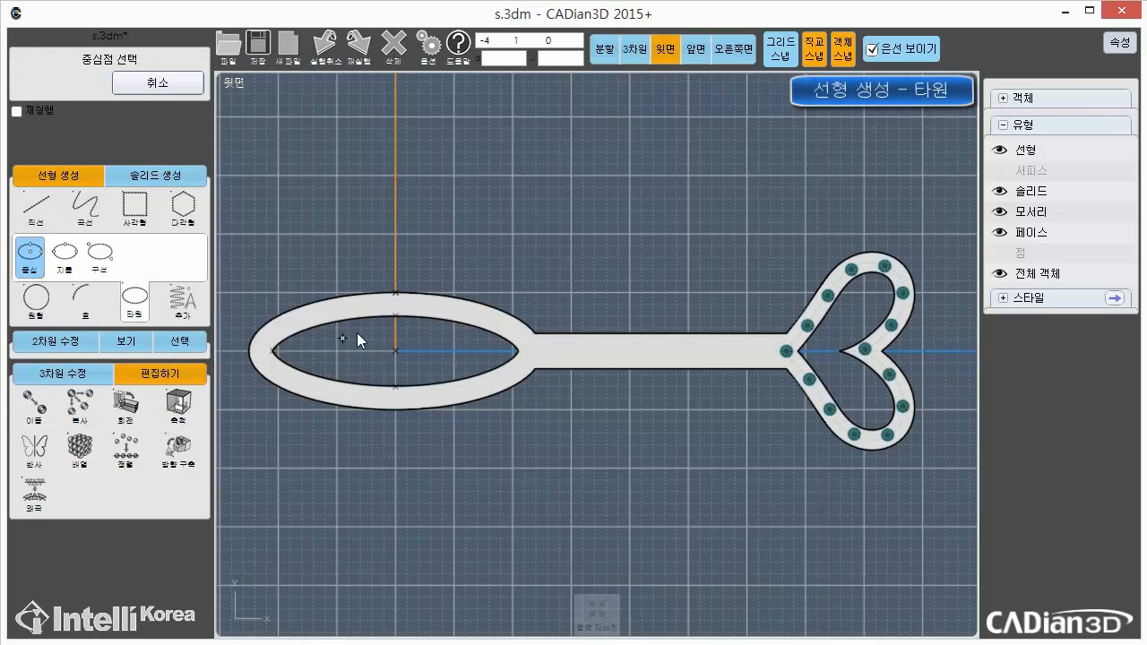
{"action": "left_click", "coordinate": [395, 350]}
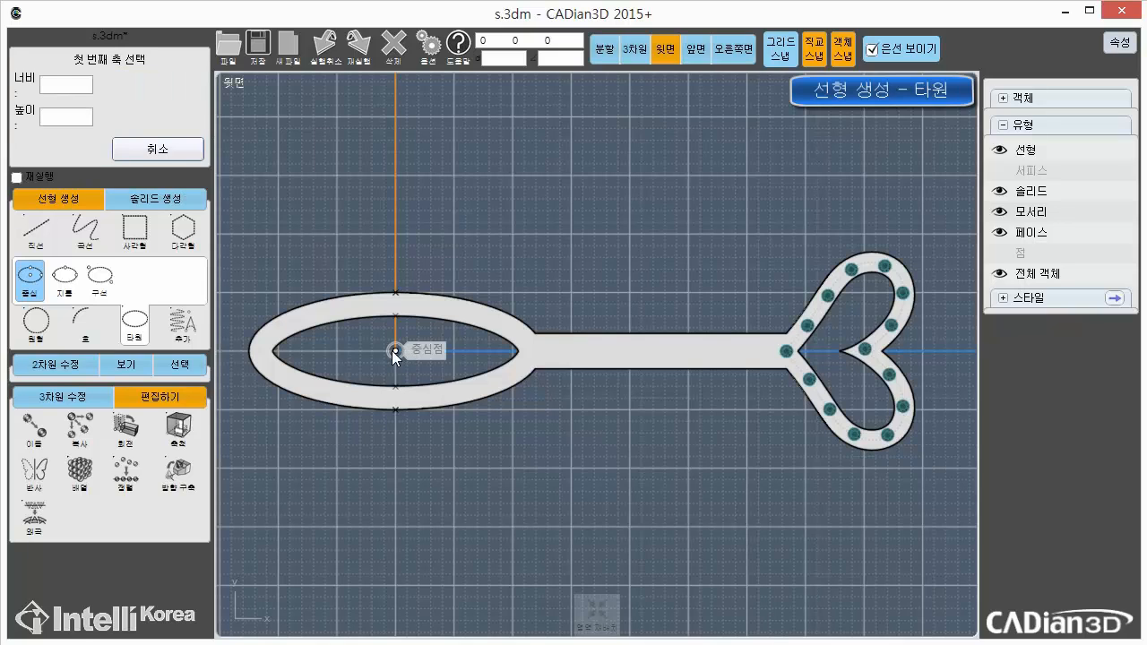
{"action": "left_click", "coordinate": [69, 86]}
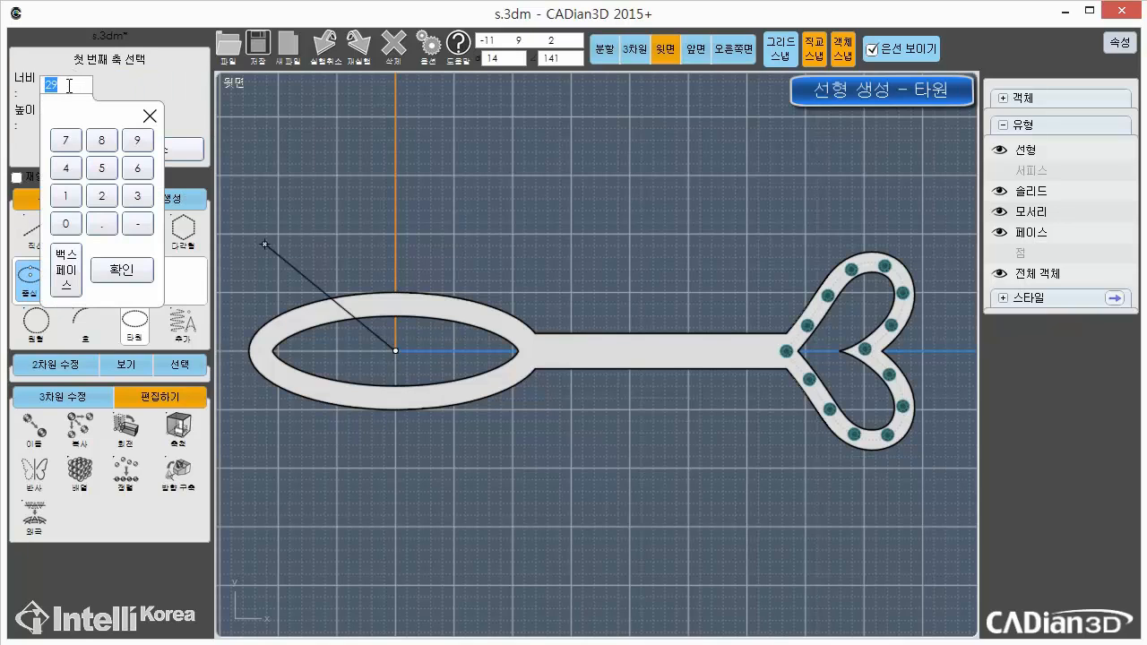
{"action": "left_click", "coordinate": [137, 274]}
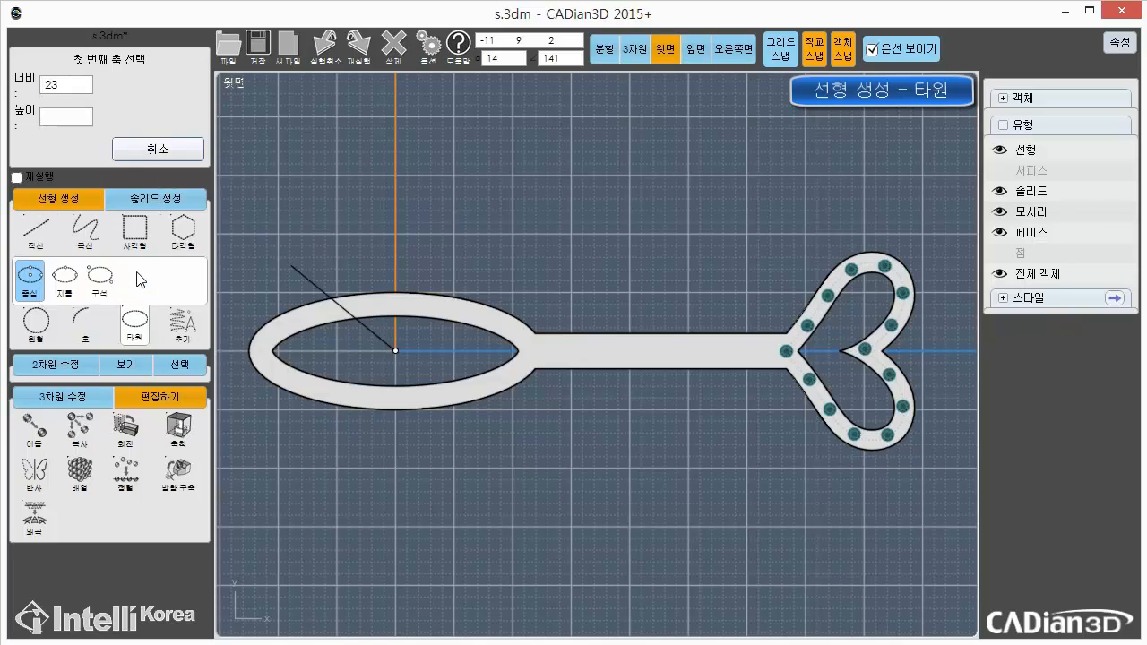
{"action": "left_click", "coordinate": [540, 356]}
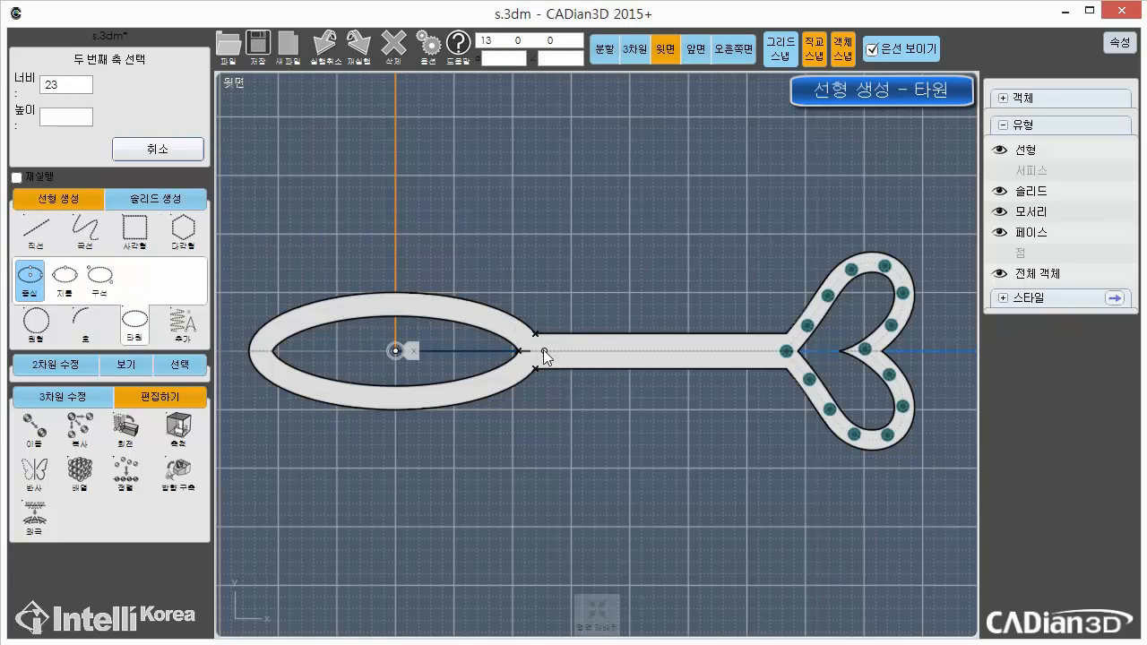
{"action": "left_click", "coordinate": [69, 115]}
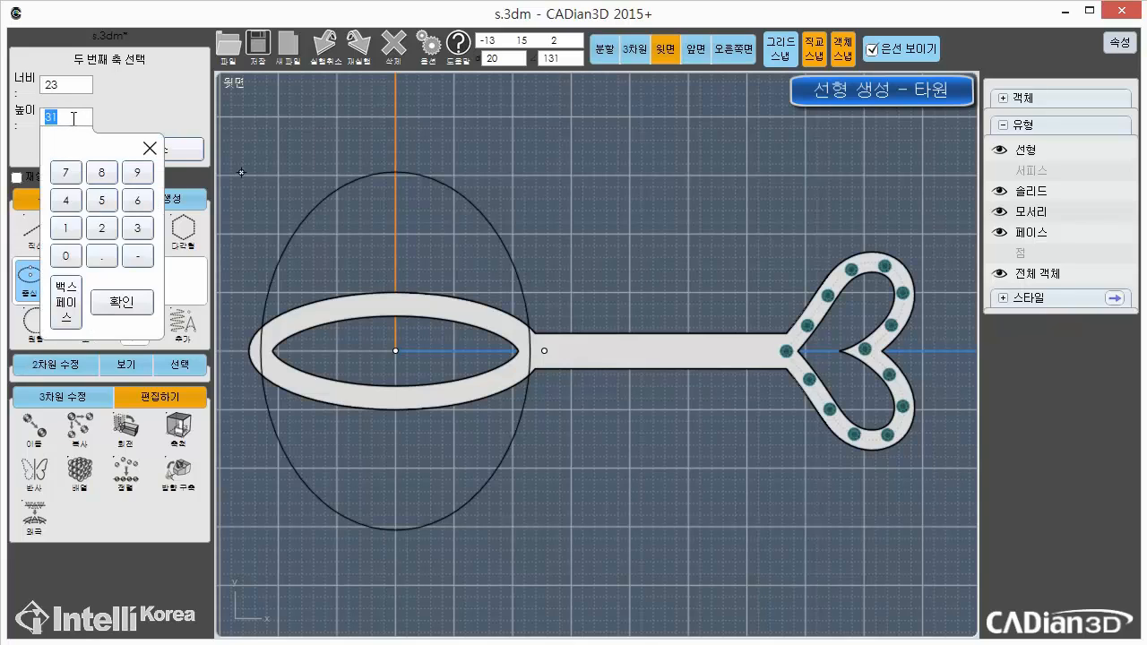
{"action": "left_click", "coordinate": [101, 172]}
{"action": "left_click", "coordinate": [122, 301]}
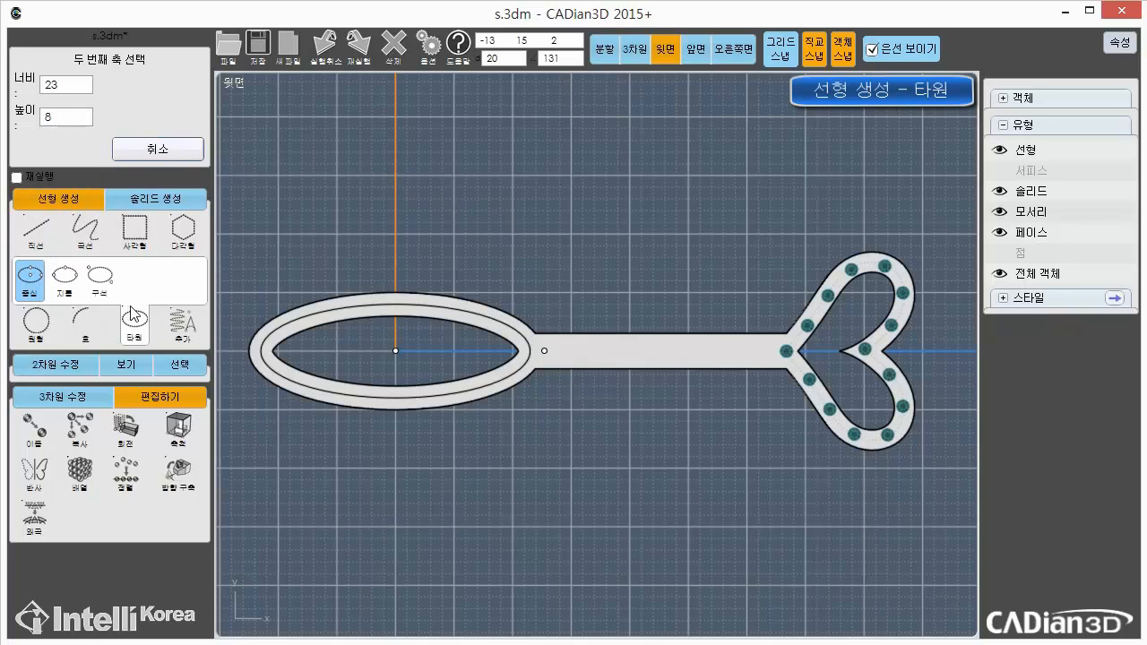
{"action": "left_click", "coordinate": [431, 308]}
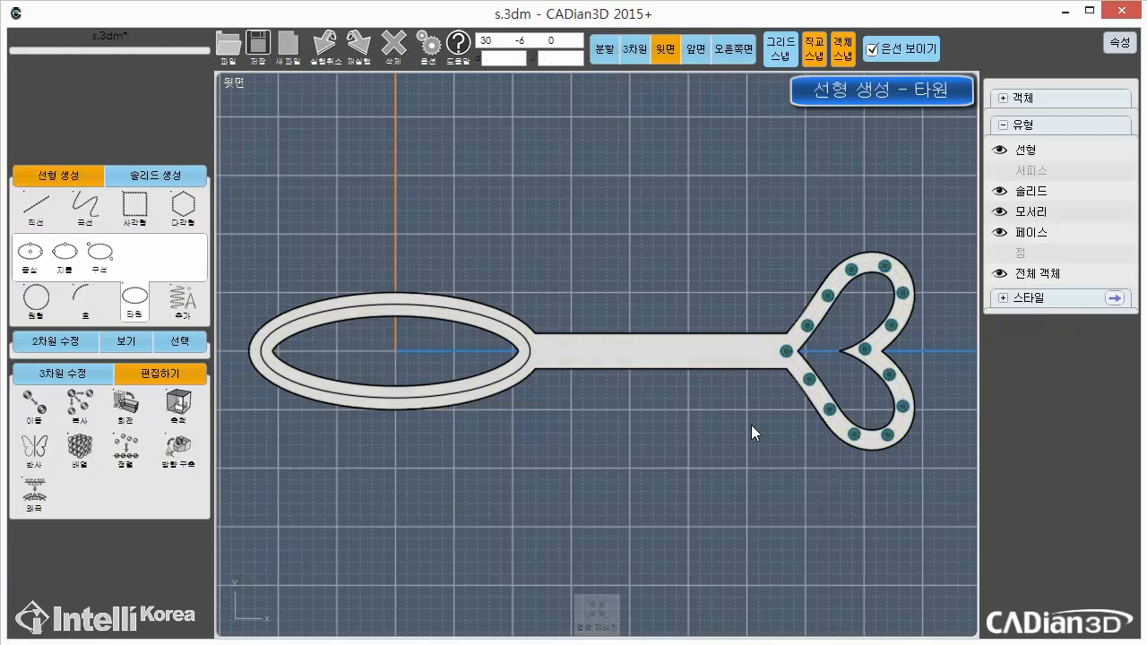
Turn off the display of hidden lines in the top view around the gem where the band meets the heart
{"action": "scroll", "coordinate": [717, 374], "scroll_direction": "up", "scroll_amount": 4}
{"action": "middle_click_drag", "start_coordinate": [827, 339], "coordinate": [472, 356]}
{"action": "scroll", "coordinate": [576, 335], "scroll_direction": "up", "scroll_amount": 10}
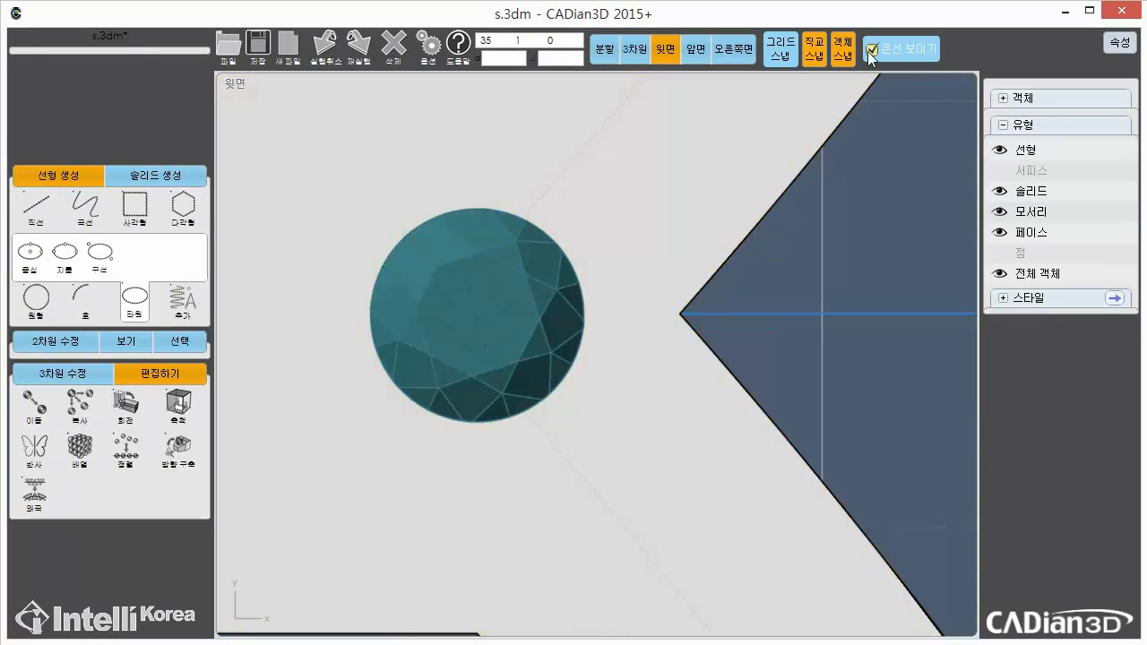
{"action": "left_click", "coordinate": [874, 49]}
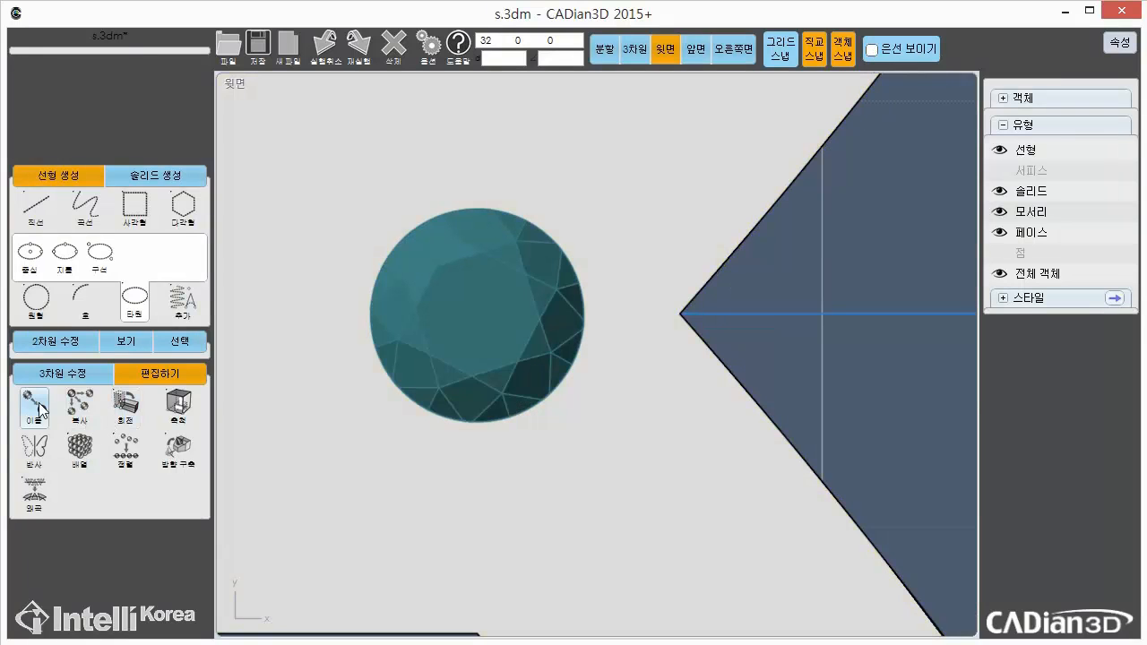
Copy the gem at the band-heart junction by its center to where the oval's guide ellipse crosses the central axis beside the band
{"action": "left_click", "coordinate": [80, 405]}
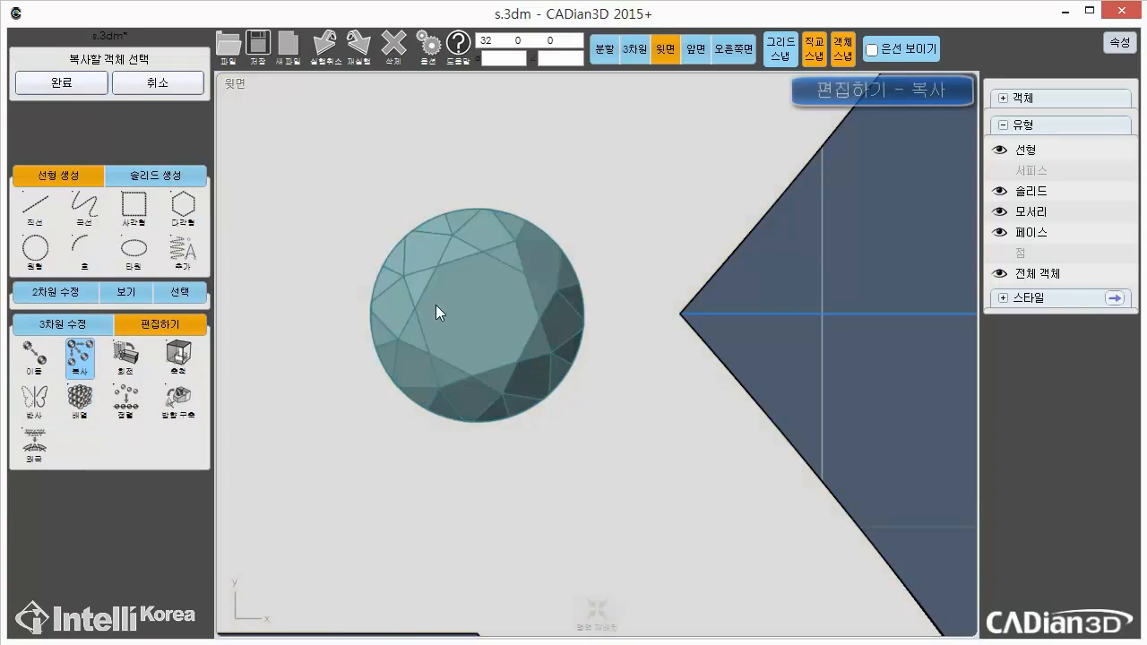
{"action": "left_click", "coordinate": [479, 294]}
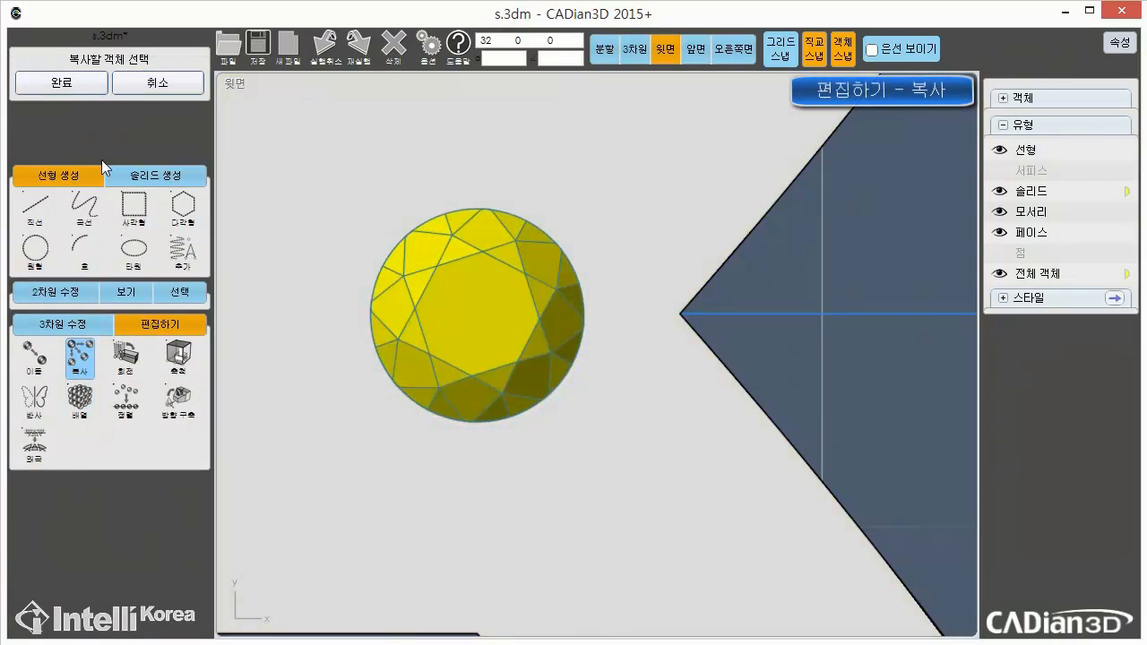
{"action": "left_click", "coordinate": [47, 86]}
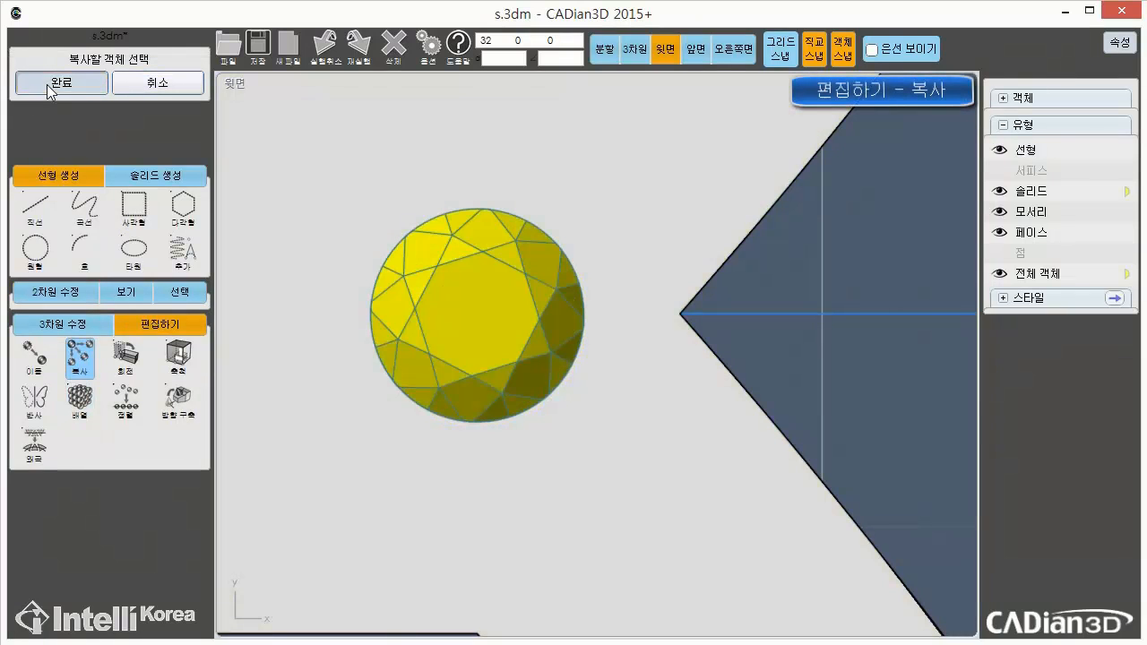
{"action": "left_click", "coordinate": [480, 312]}
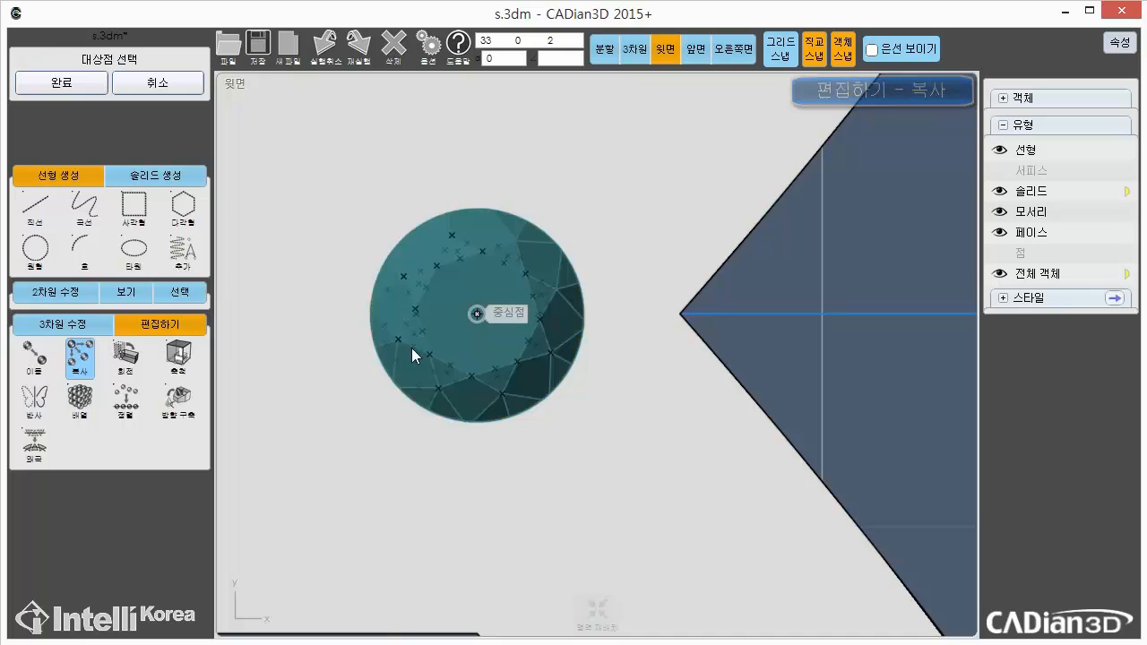
{"action": "scroll", "coordinate": [683, 339], "scroll_direction": "down", "scroll_amount": 8}
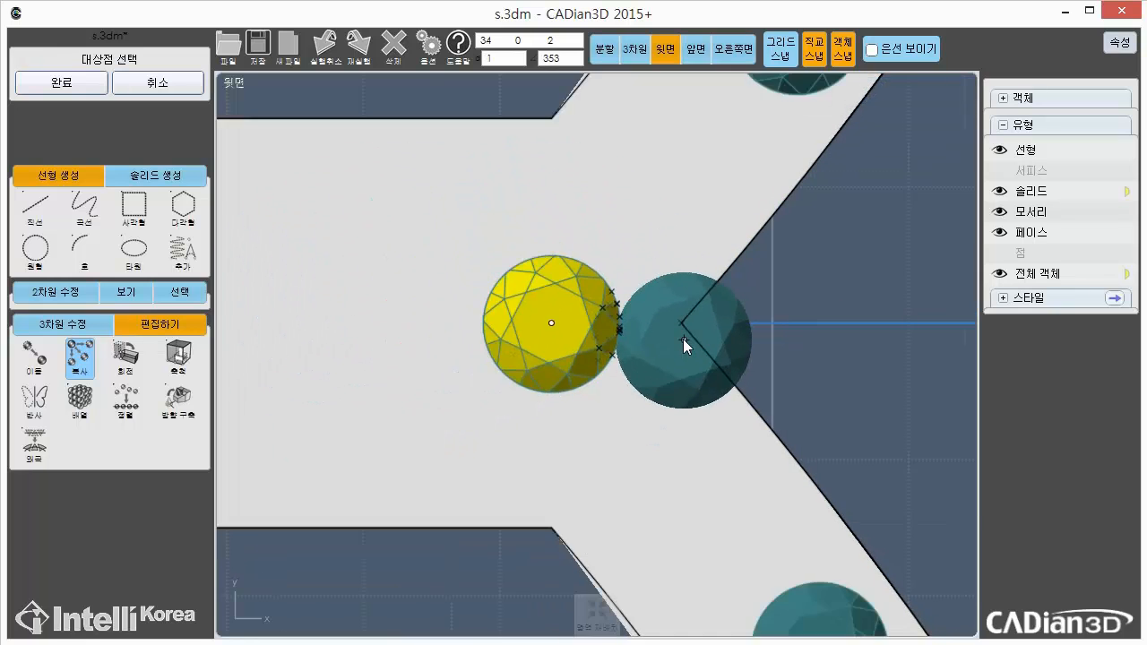
{"action": "scroll", "coordinate": [683, 340], "scroll_direction": "down", "scroll_amount": 5}
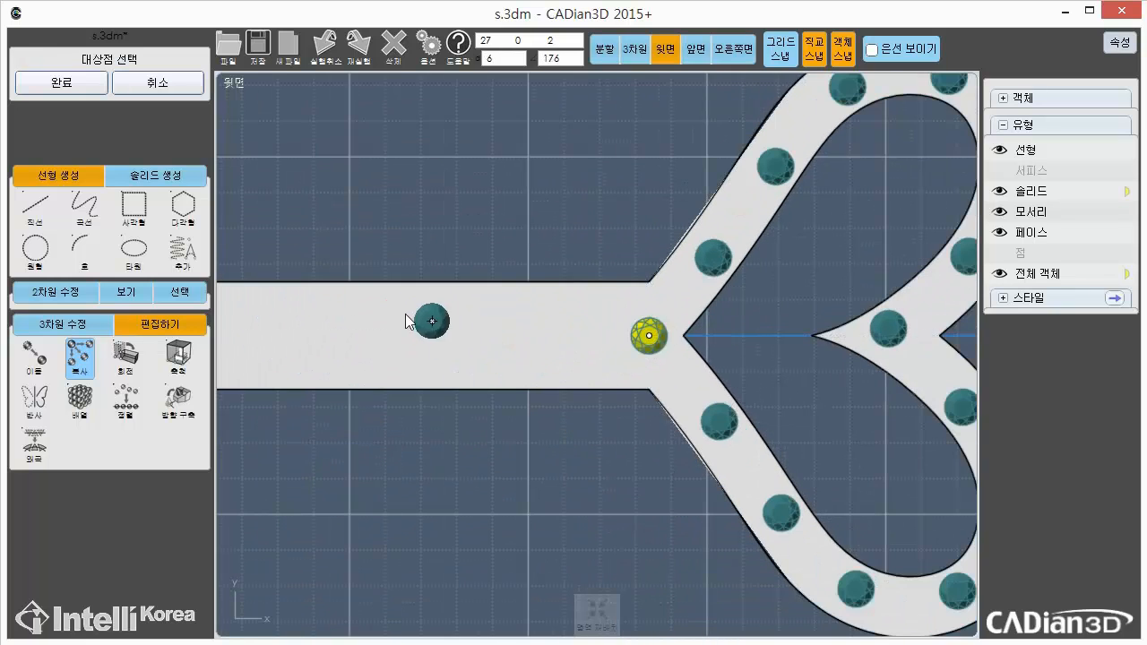
{"action": "middle_click_drag", "start_coordinate": [267, 323], "coordinate": [819, 384]}
{"action": "middle_click_drag", "start_coordinate": [380, 392], "coordinate": [495, 392]}
{"action": "scroll", "coordinate": [488, 387], "scroll_direction": "up", "scroll_amount": 4}
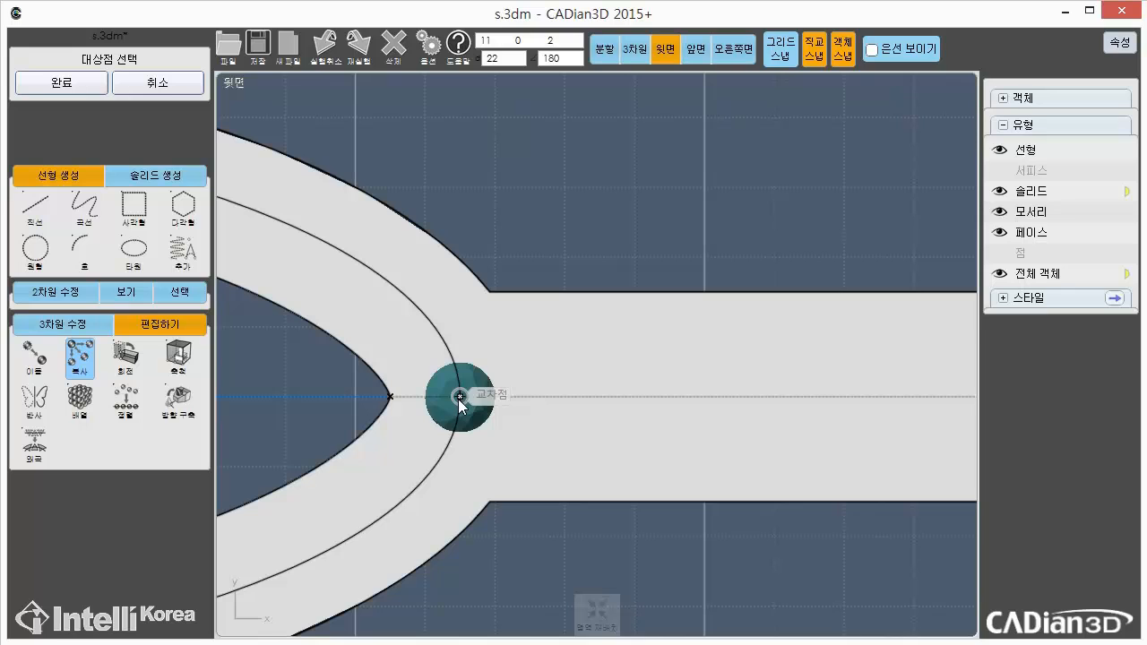
{"action": "left_click", "coordinate": [458, 399]}
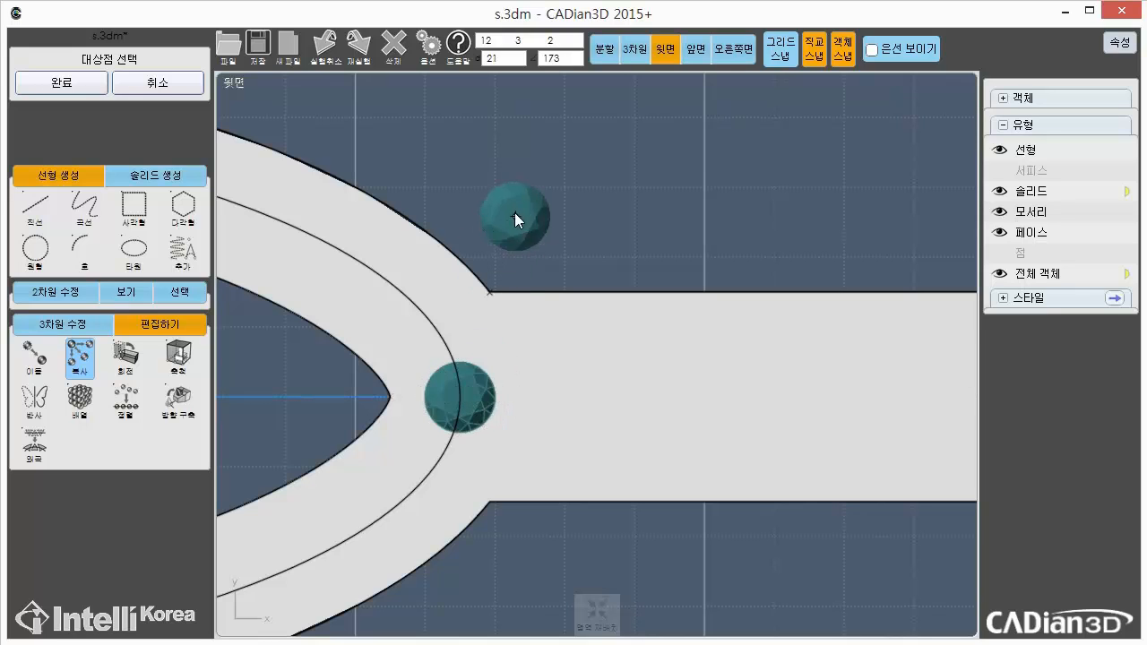
{"action": "left_click", "coordinate": [61, 84]}
Array the copied gem along the oval's guide ellipse with 16 objects, keeping the freeform rotation option
{"action": "scroll", "coordinate": [614, 281], "scroll_direction": "down", "scroll_amount": 5}
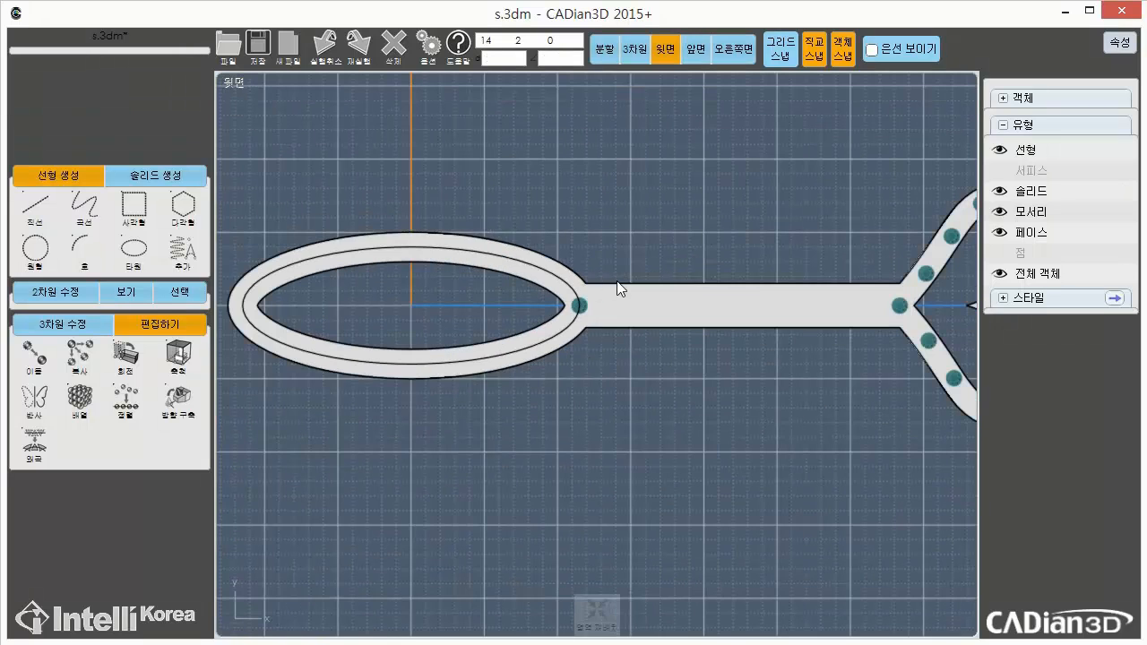
{"action": "middle_click_drag", "start_coordinate": [675, 300], "coordinate": [679, 344]}
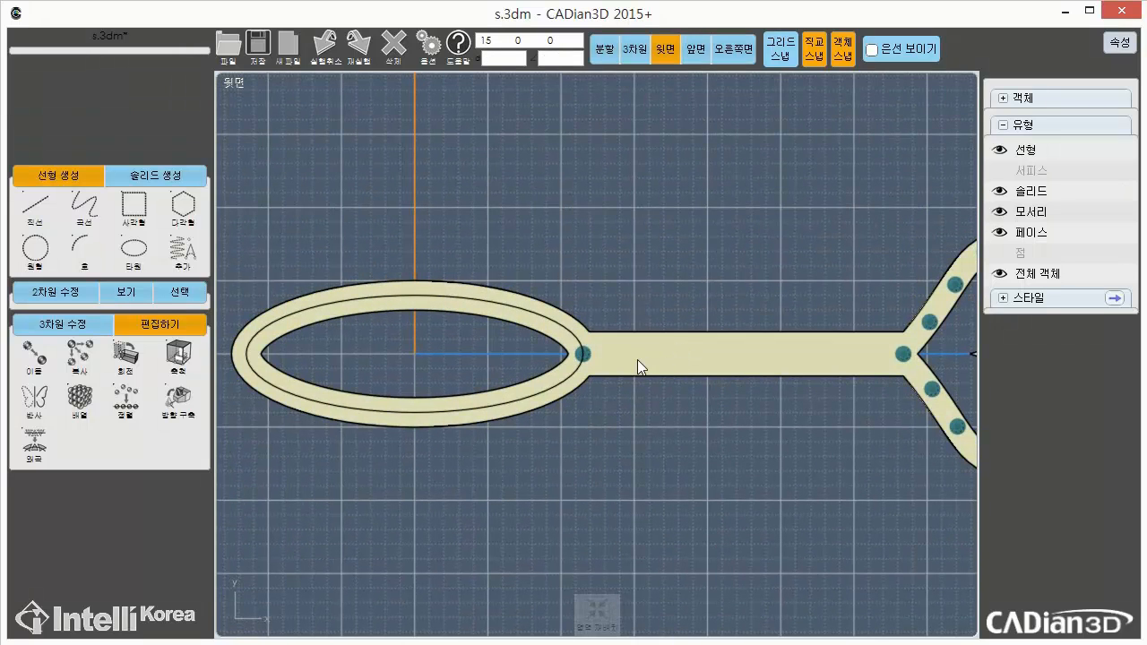
{"action": "left_click", "coordinate": [87, 394]}
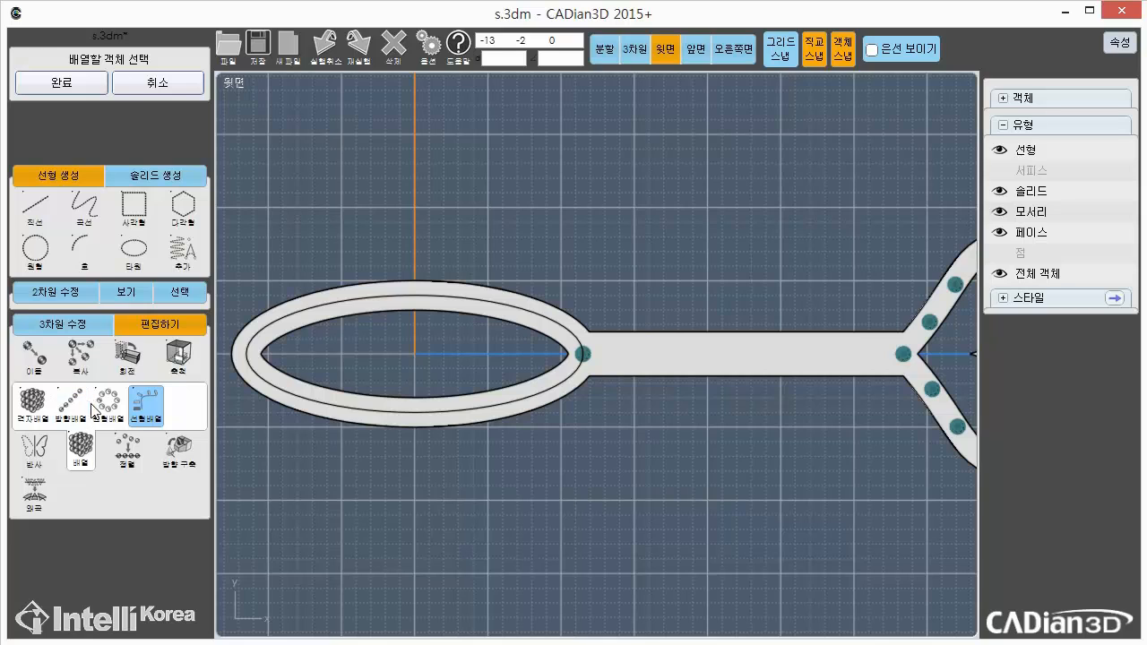
{"action": "left_click", "coordinate": [152, 406]}
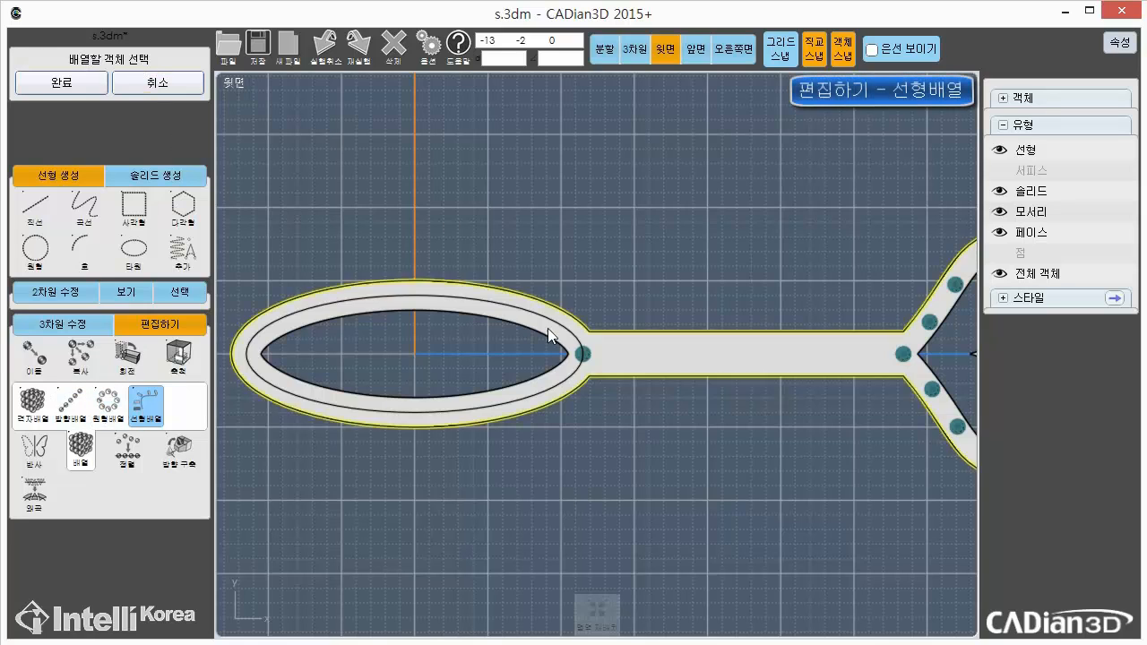
{"action": "scroll", "coordinate": [594, 355], "scroll_direction": "up", "scroll_amount": 5}
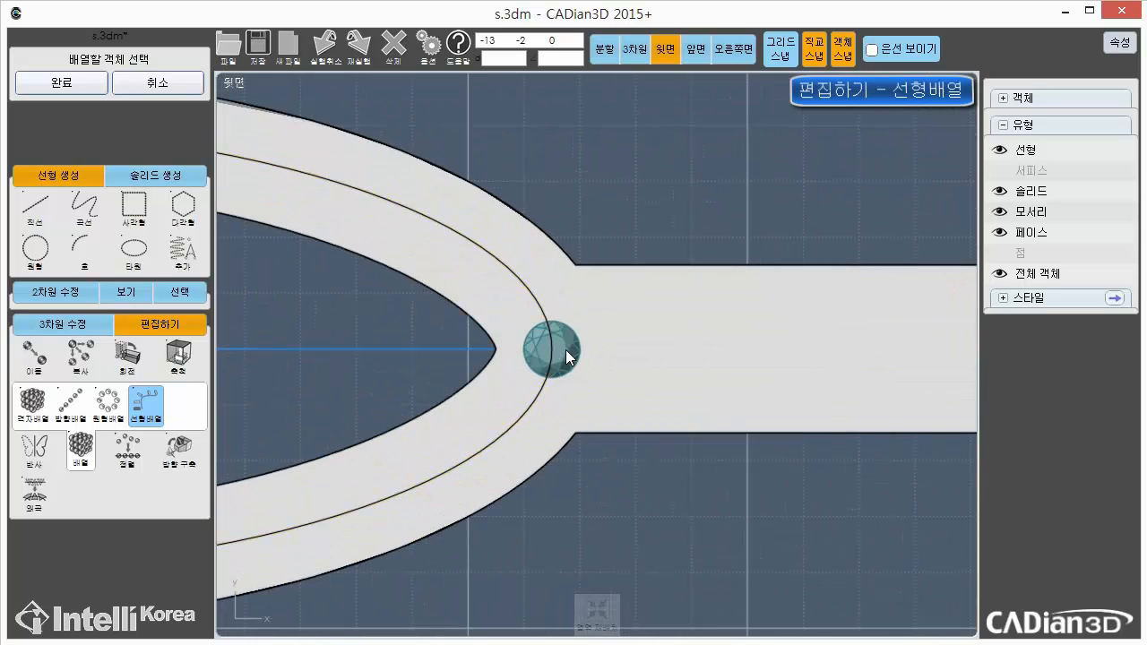
{"action": "left_click", "coordinate": [565, 350]}
{"action": "left_click", "coordinate": [83, 85]}
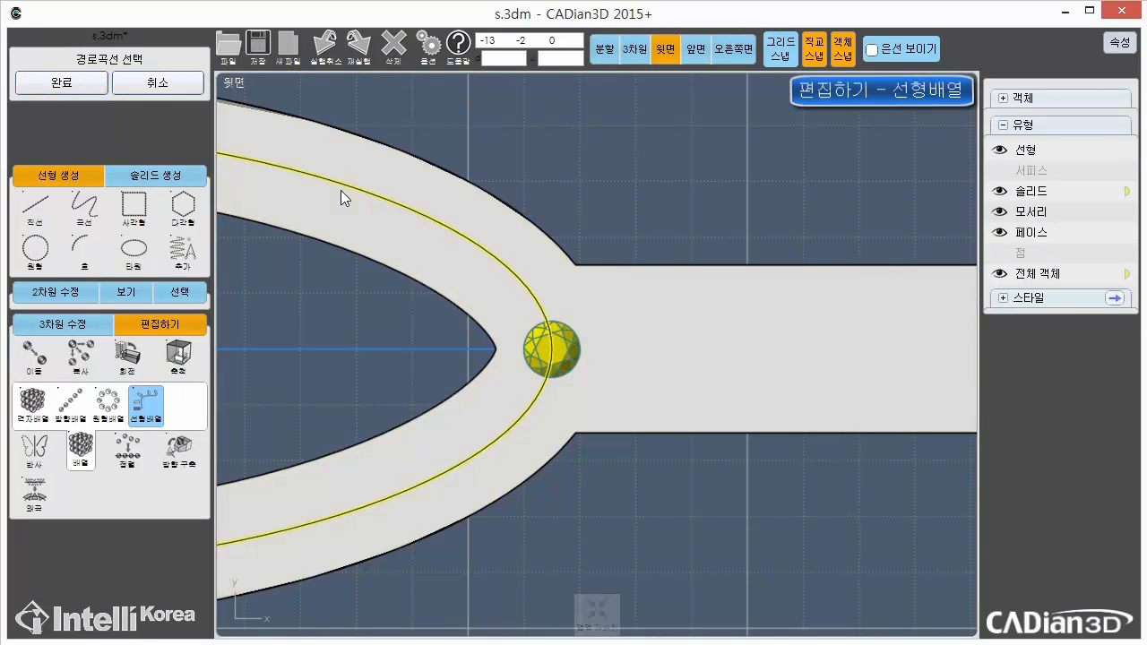
{"action": "left_click", "coordinate": [402, 208]}
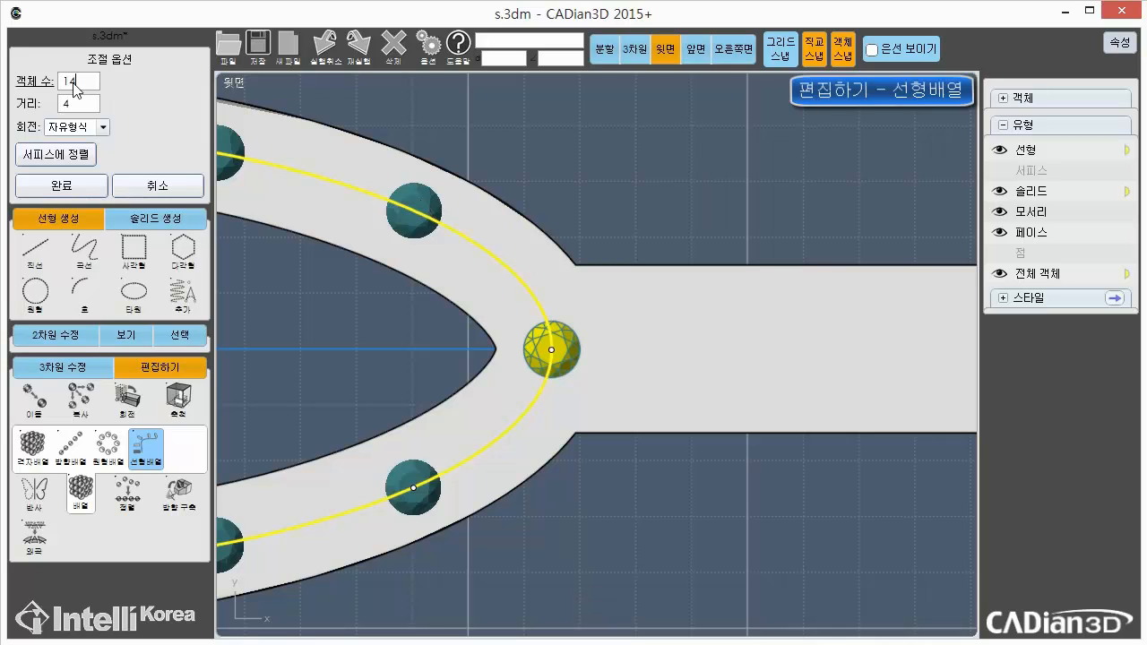
{"action": "left_click", "coordinate": [77, 87]}
{"action": "left_click", "coordinate": [84, 191]}
{"action": "left_click", "coordinate": [155, 164]}
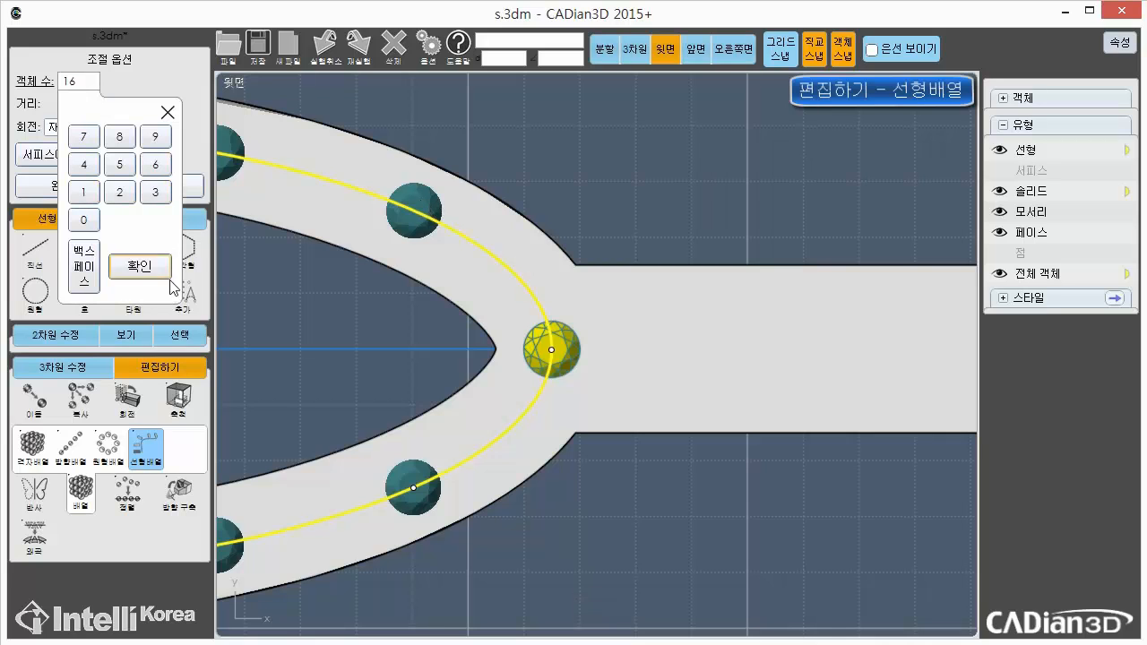
{"action": "left_click", "coordinate": [153, 273]}
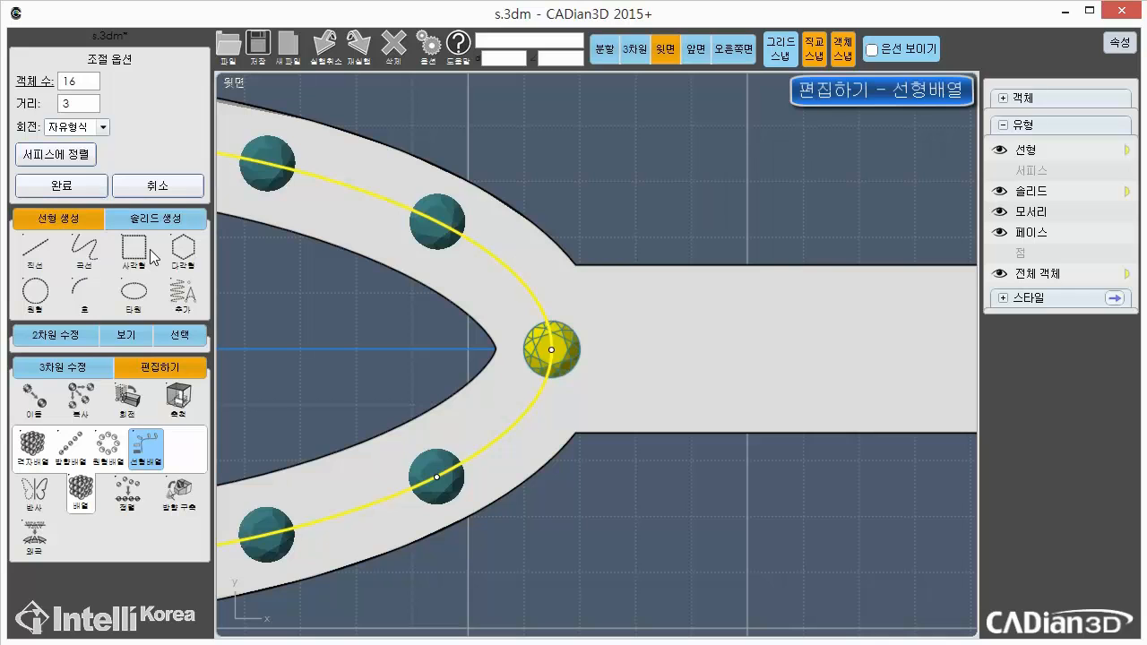
{"action": "left_click", "coordinate": [79, 192]}
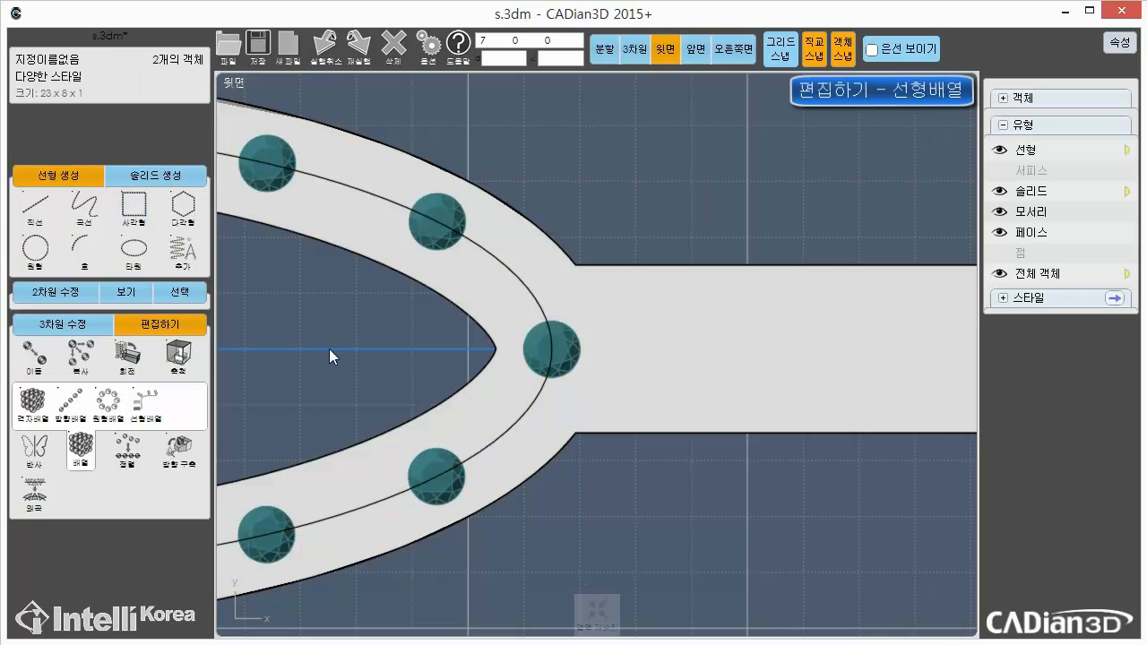
Show the whole ring in the split four-view layout to check the gems on the oval and heart
{"action": "scroll", "coordinate": [328, 346], "scroll_direction": "down", "scroll_amount": 5}
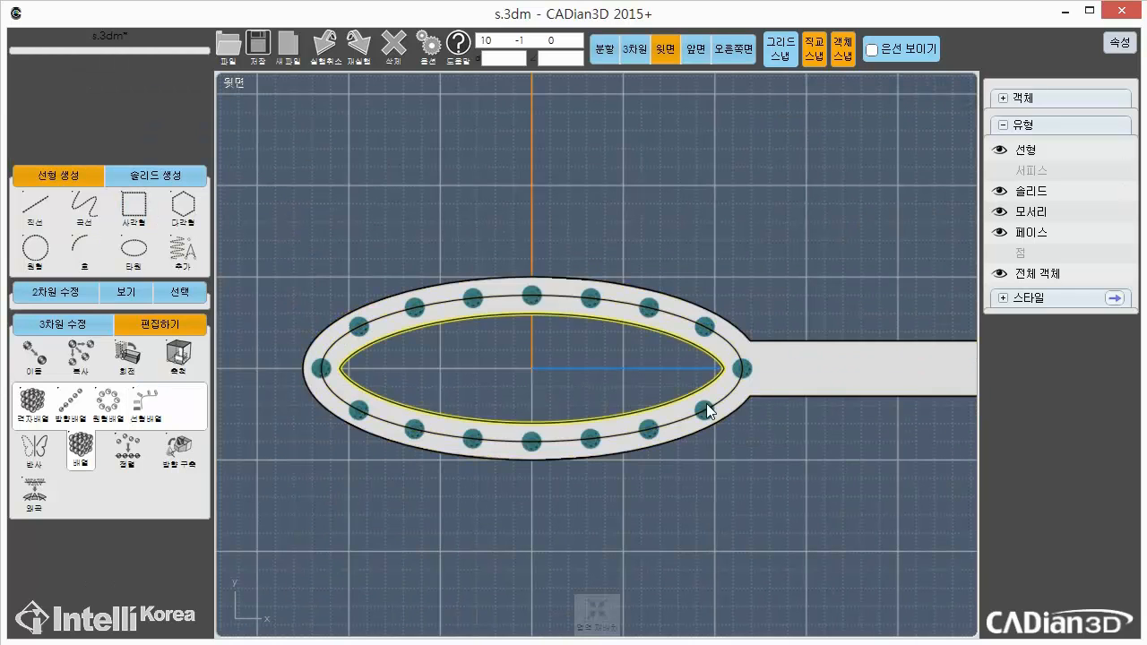
{"action": "left_click", "coordinate": [597, 615]}
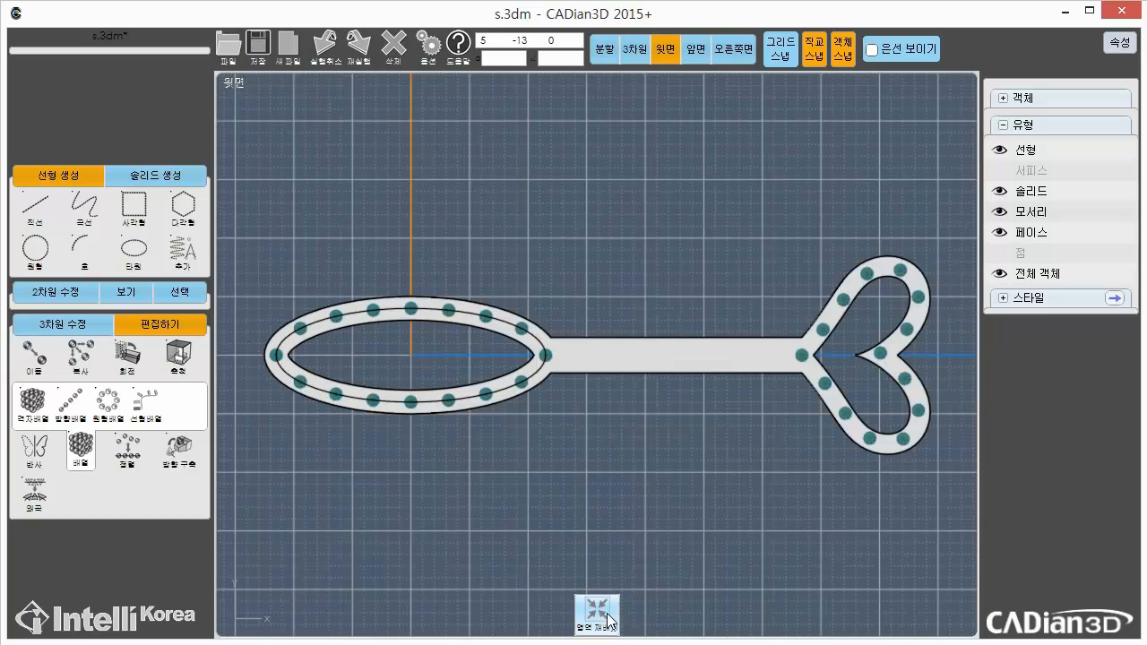
{"action": "left_click", "coordinate": [608, 45]}
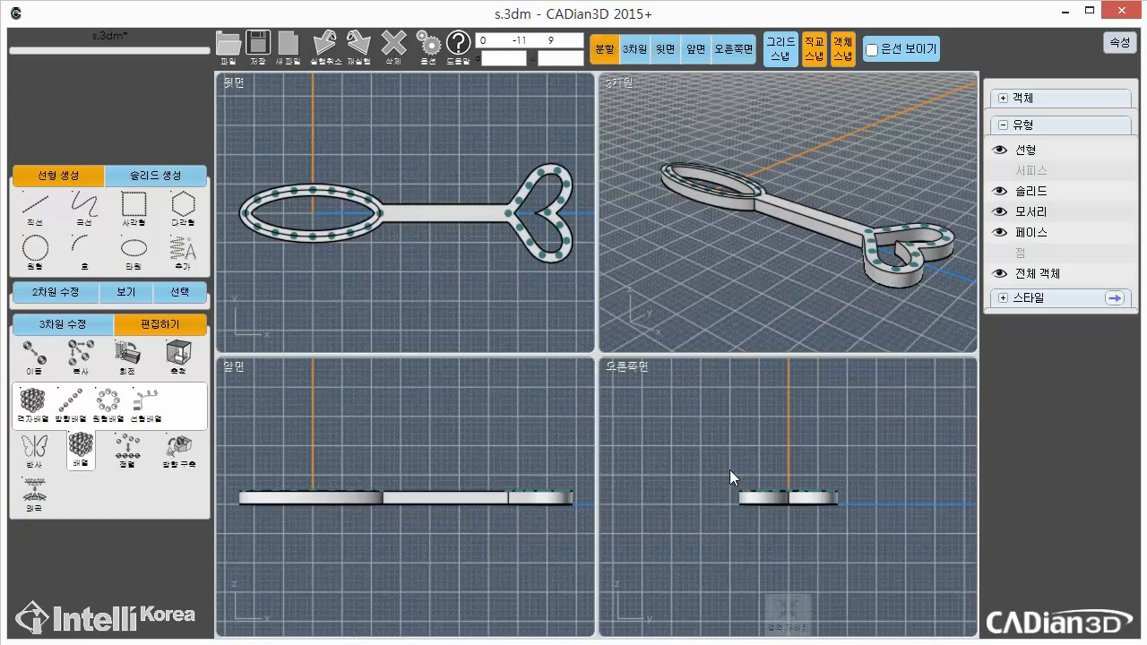
{"action": "mouse_move", "coordinate": [796, 630]}
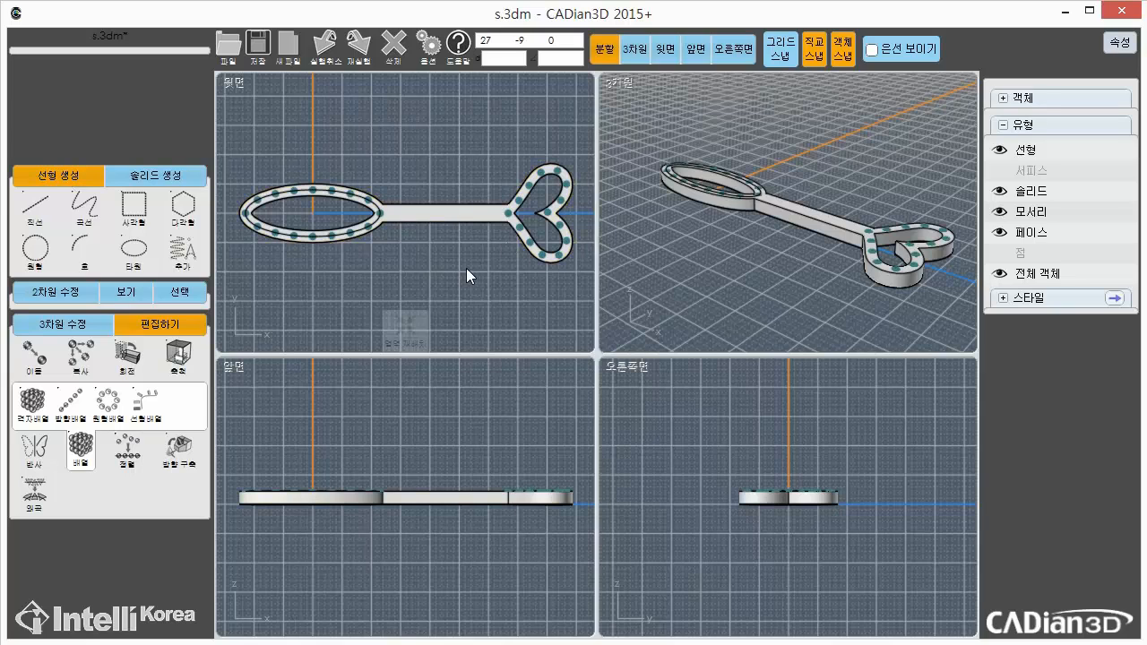
Draw a straight line 54 long along the ring's central axis, from the oval's outer end to the heart's notch
{"action": "left_click", "coordinate": [42, 213]}
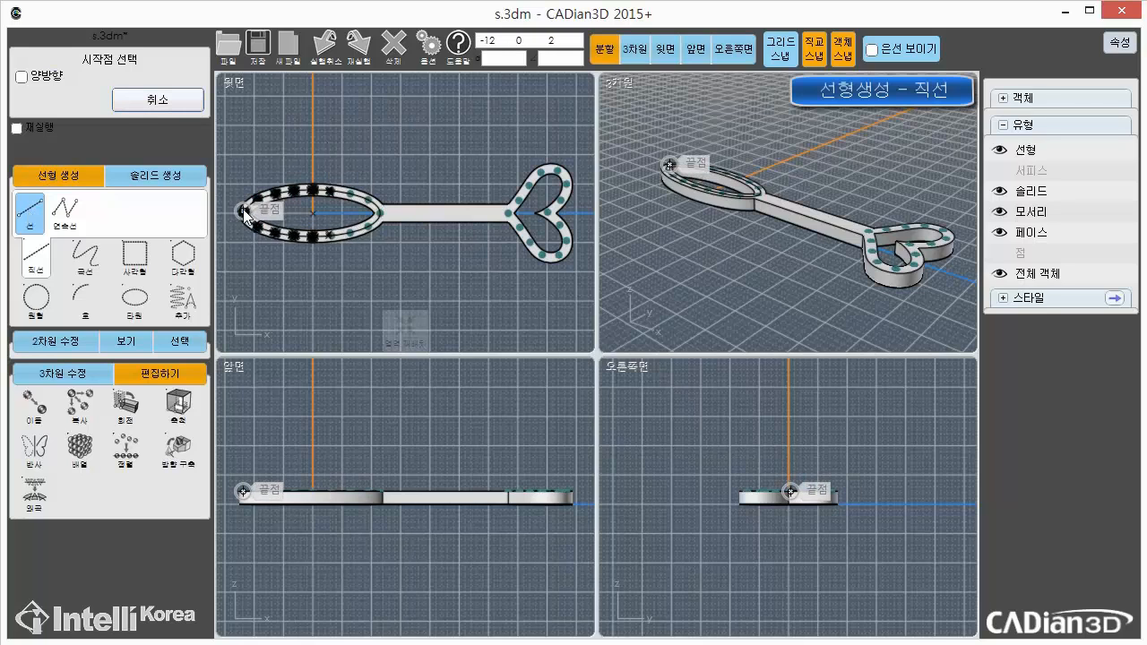
{"action": "scroll", "coordinate": [244, 215], "scroll_direction": "up", "scroll_amount": 4}
{"action": "scroll", "coordinate": [269, 219], "scroll_direction": "up", "scroll_amount": 2}
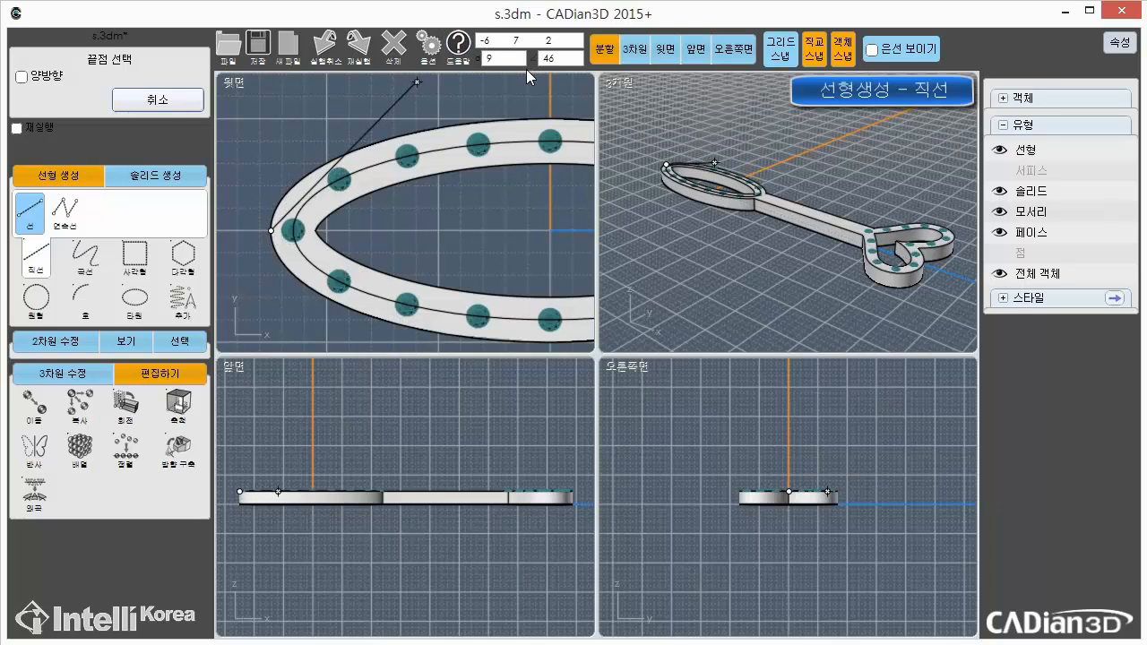
{"action": "left_click", "coordinate": [514, 61]}
{"action": "left_click", "coordinate": [541, 147]}
{"action": "left_click", "coordinate": [517, 144]}
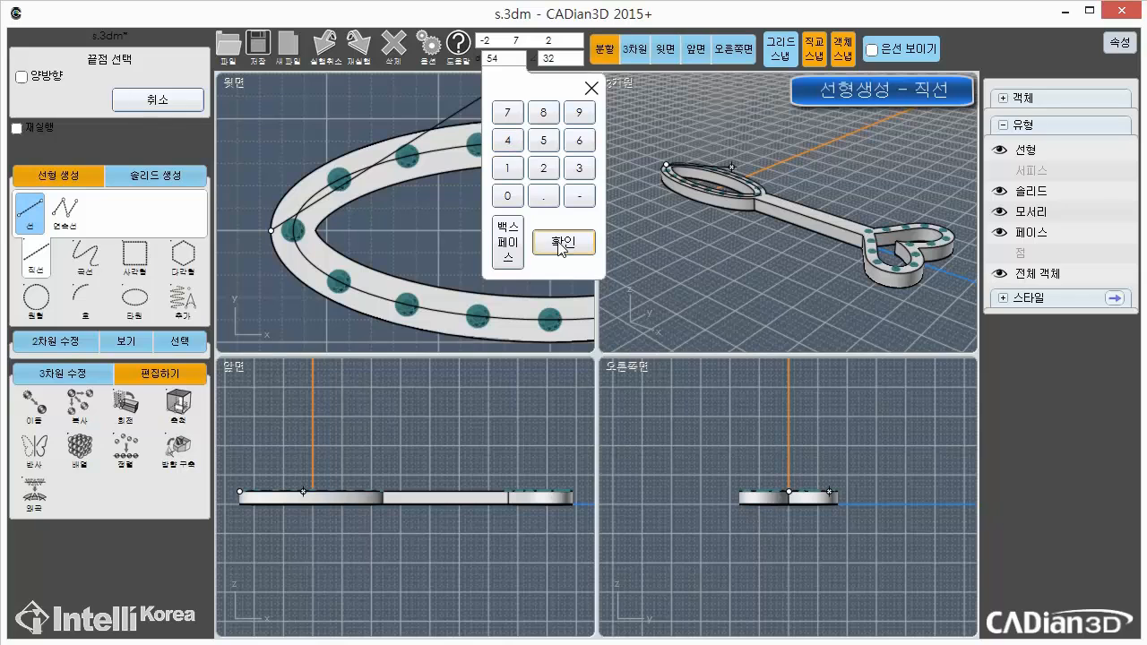
{"action": "left_click", "coordinate": [570, 246]}
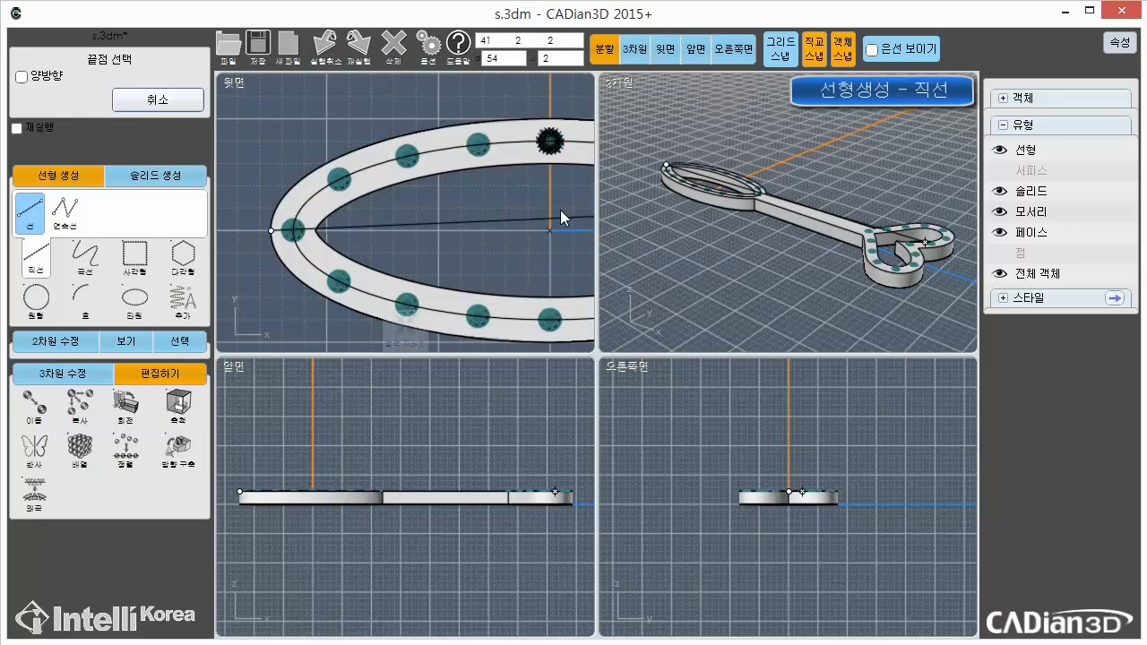
{"action": "middle_click_drag", "start_coordinate": [552, 216], "coordinate": [399, 211]}
{"action": "scroll", "coordinate": [399, 211], "scroll_direction": "down", "scroll_amount": 5}
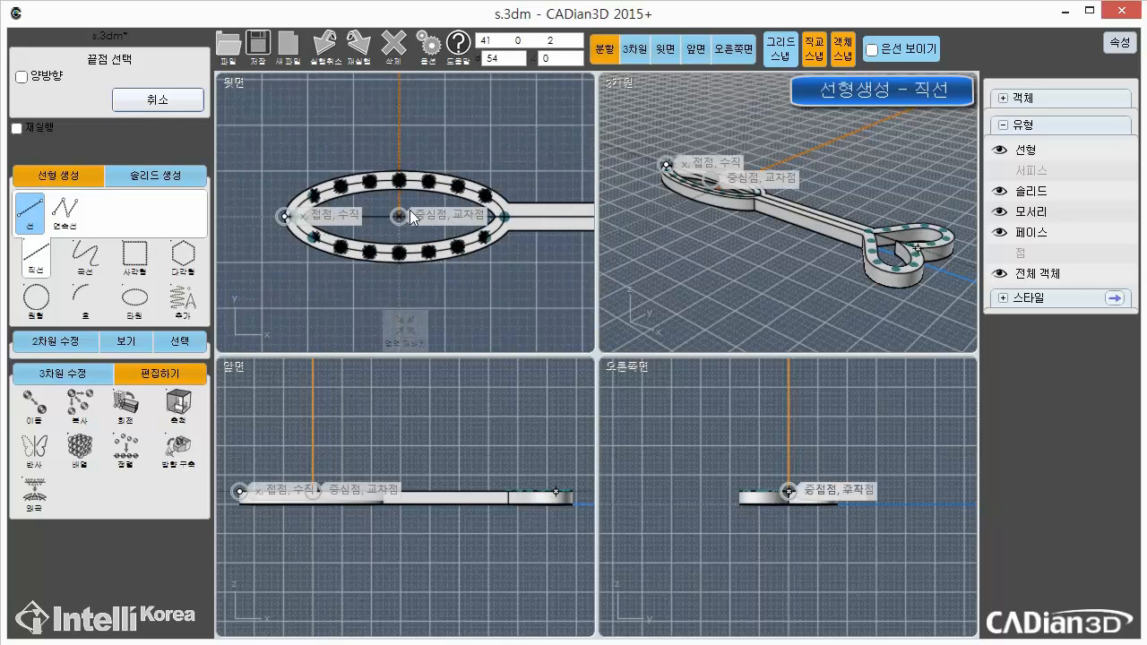
{"action": "left_click", "coordinate": [668, 55]}
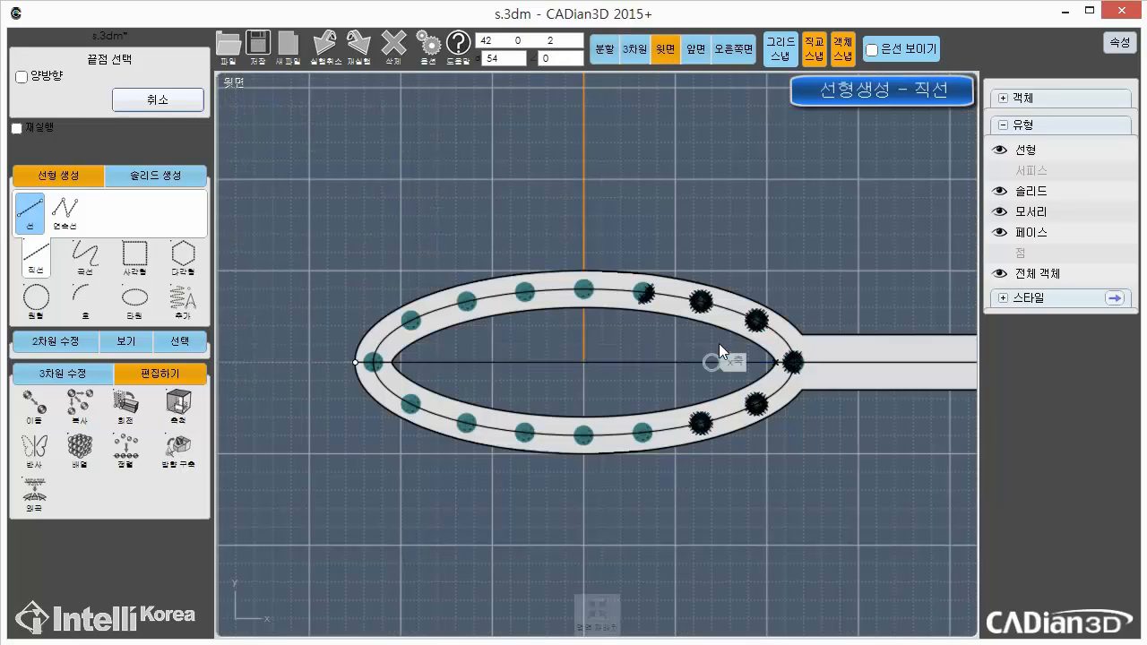
{"action": "scroll", "coordinate": [764, 343], "scroll_direction": "down", "scroll_amount": 3}
{"action": "scroll", "coordinate": [799, 347], "scroll_direction": "down", "scroll_amount": 2}
{"action": "middle_click_drag", "start_coordinate": [738, 364], "coordinate": [516, 333]}
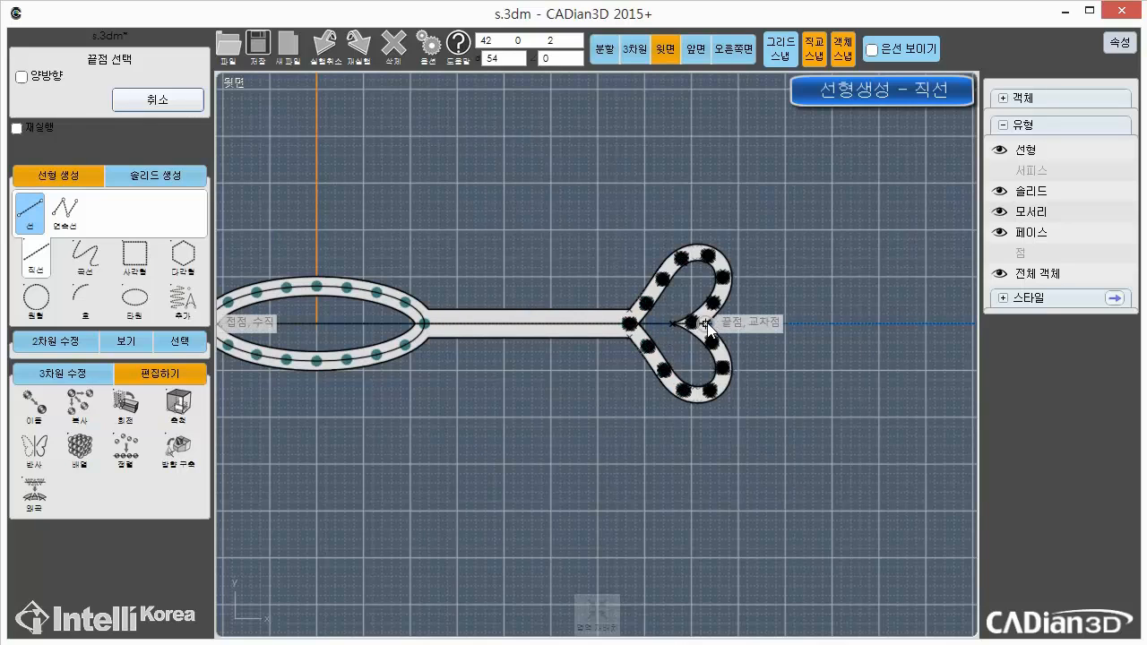
{"action": "left_click", "coordinate": [706, 324]}
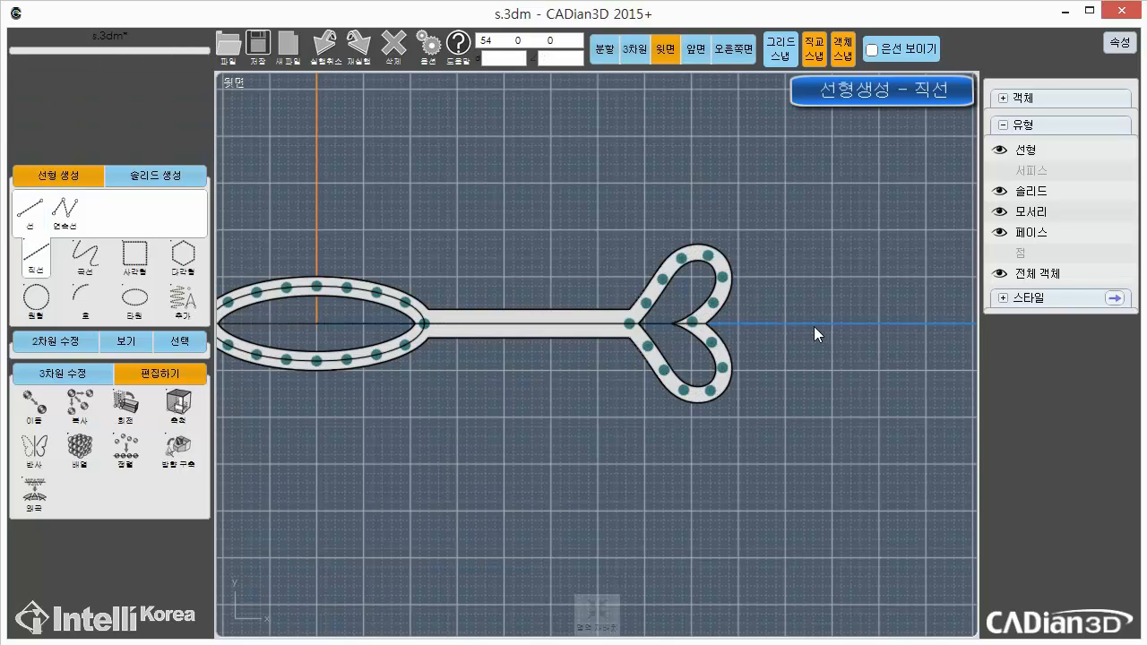
Check the new axis line by selecting it, and return to the split four-view layout
{"action": "left_click", "coordinate": [665, 321]}
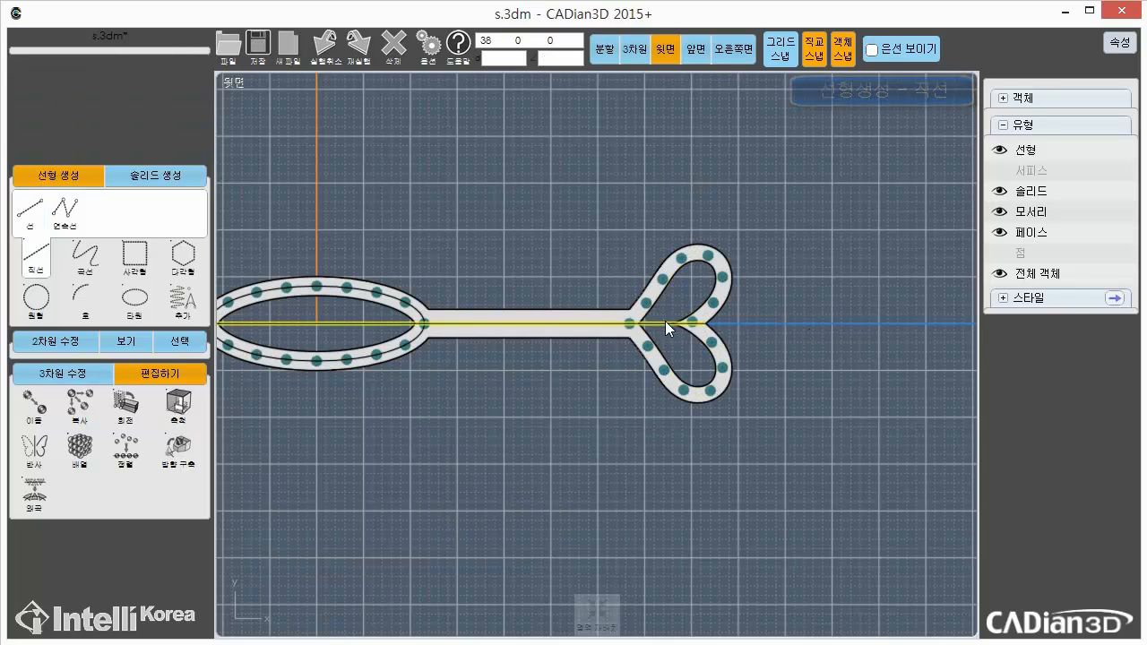
{"action": "left_click", "coordinate": [807, 338]}
{"action": "middle_click_drag", "start_coordinate": [700, 362], "coordinate": [750, 343]}
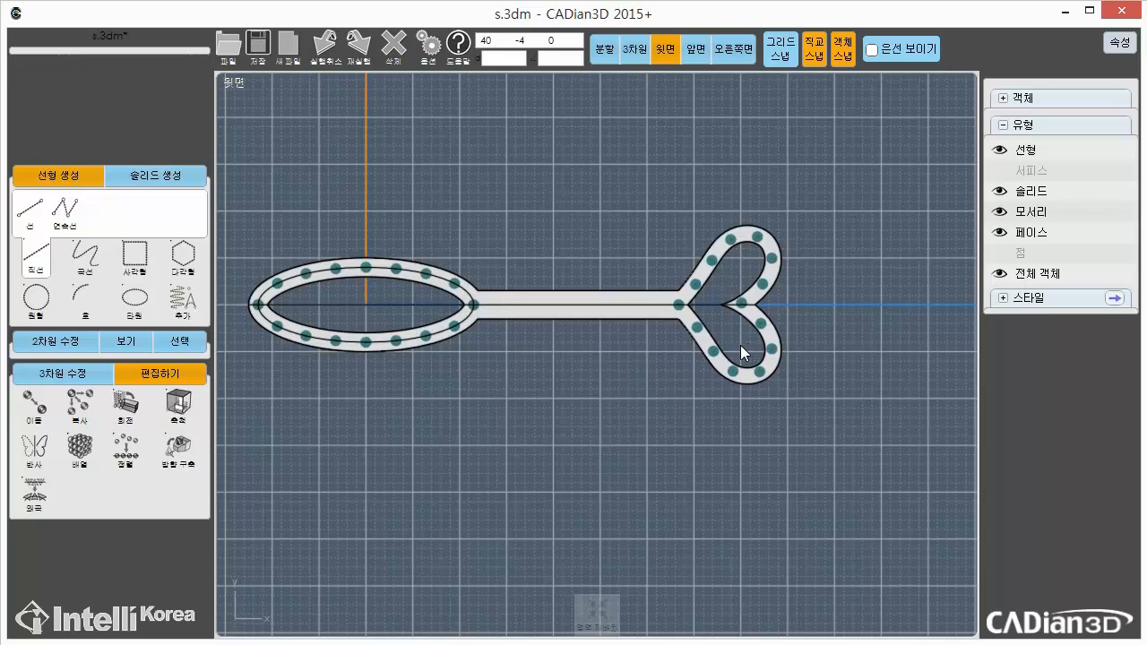
{"action": "left_click", "coordinate": [603, 50]}
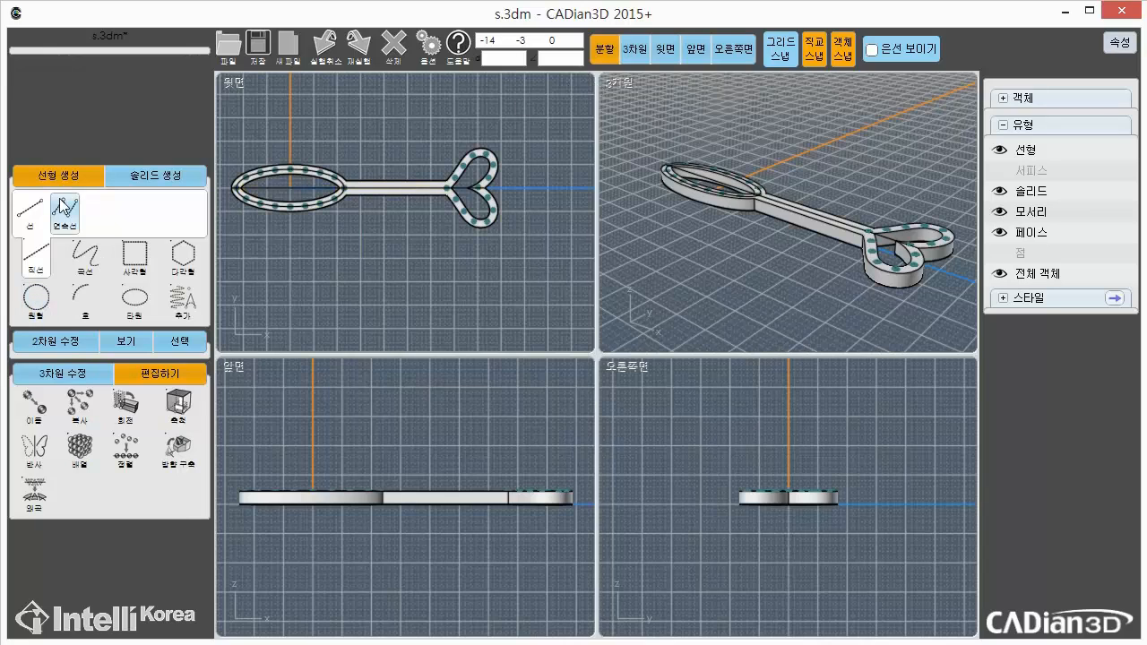
Draw a centre-point circle with a radius of about 9 above the ring's shank
{"action": "left_click", "coordinate": [36, 301]}
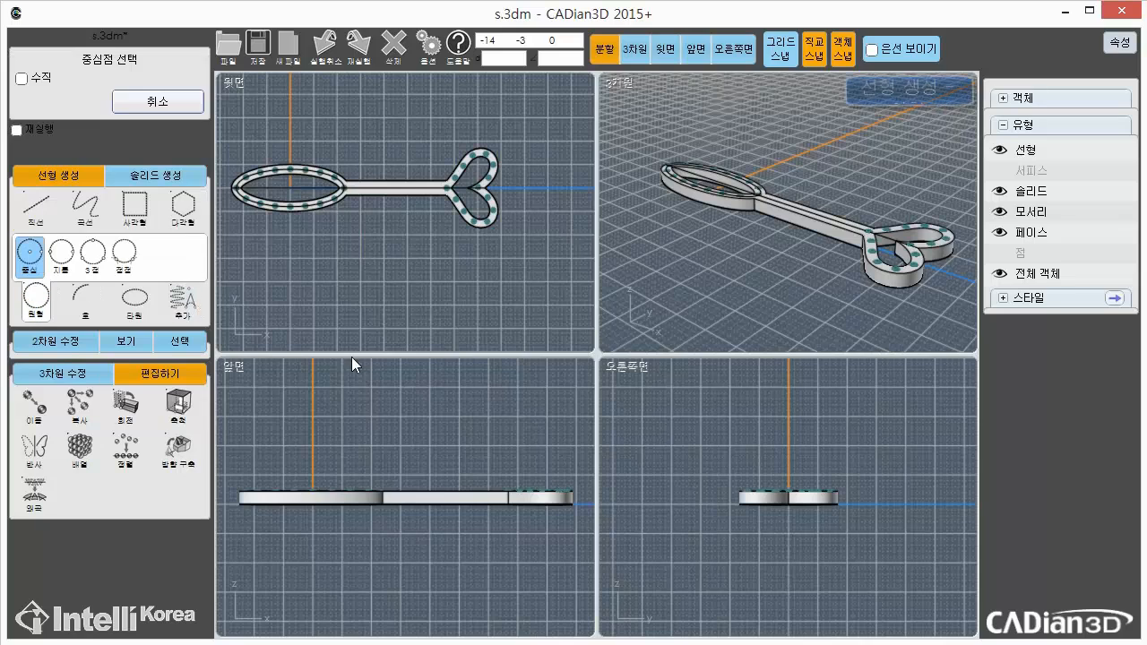
{"action": "middle_click_drag", "start_coordinate": [455, 436], "coordinate": [459, 495]}
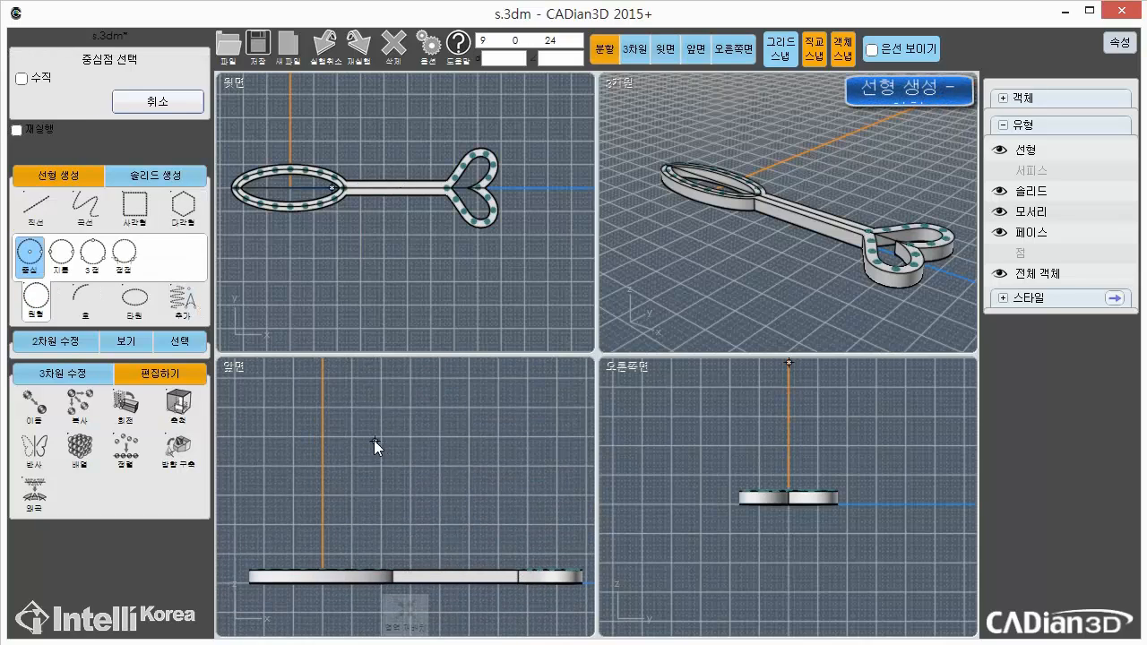
{"action": "left_click", "coordinate": [415, 483]}
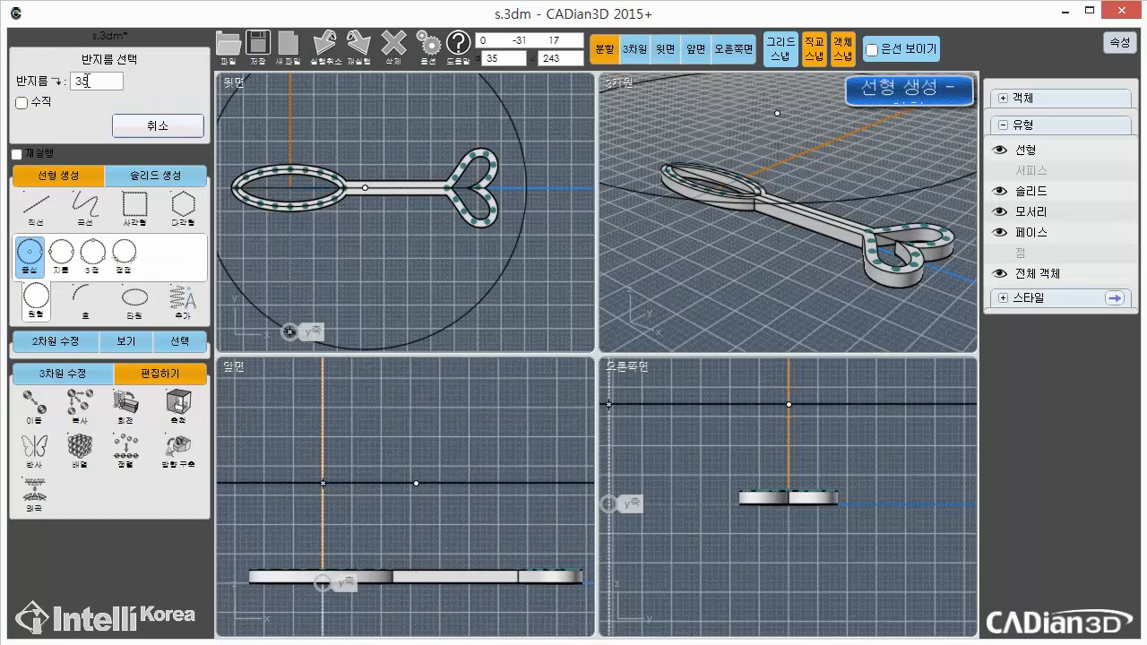
{"action": "left_click", "coordinate": [96, 81]}
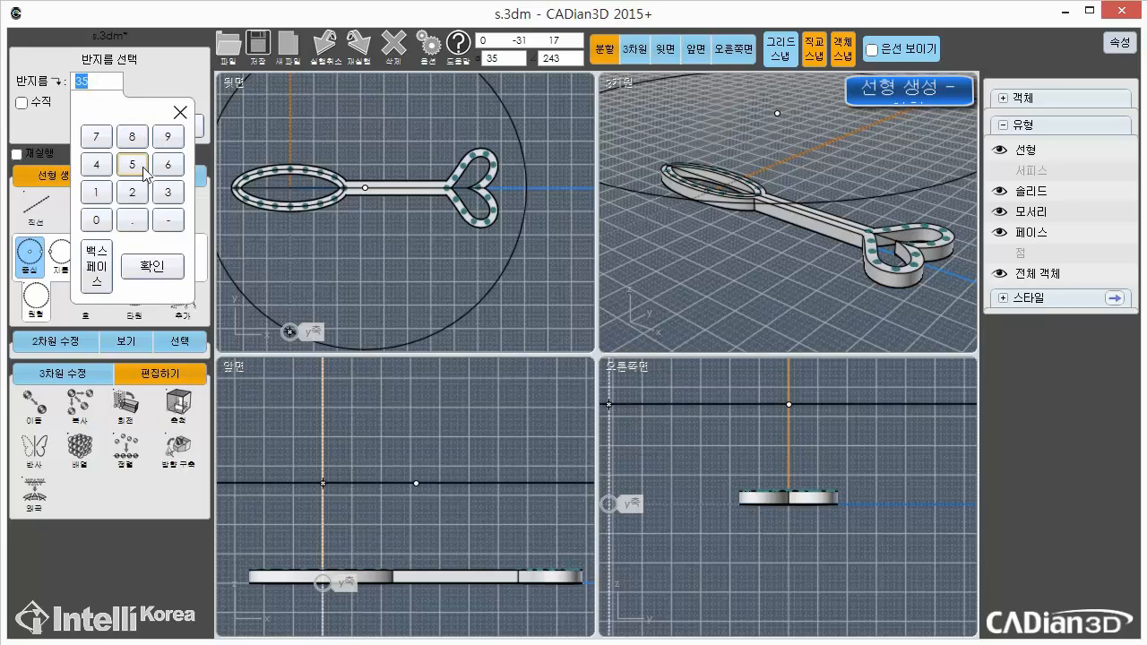
{"action": "left_click", "coordinate": [133, 136]}
{"action": "left_click", "coordinate": [135, 220]}
{"action": "left_click", "coordinate": [152, 266]}
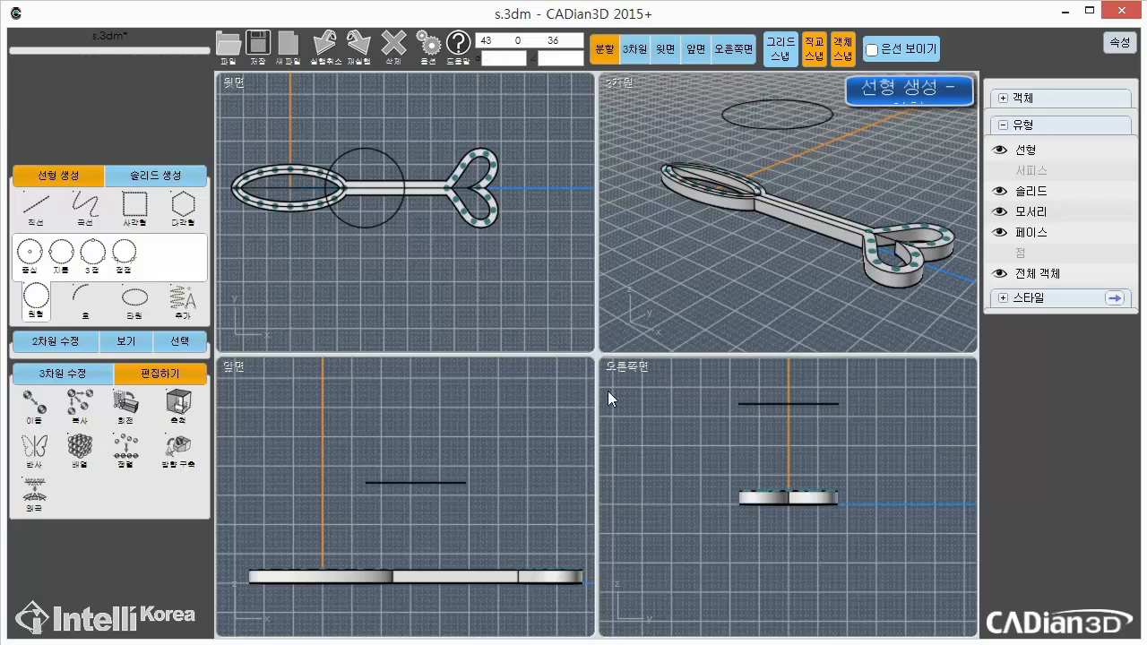
Rotate the new circle 90 degrees so it stands upright, facing the front view
{"action": "left_click", "coordinate": [370, 224]}
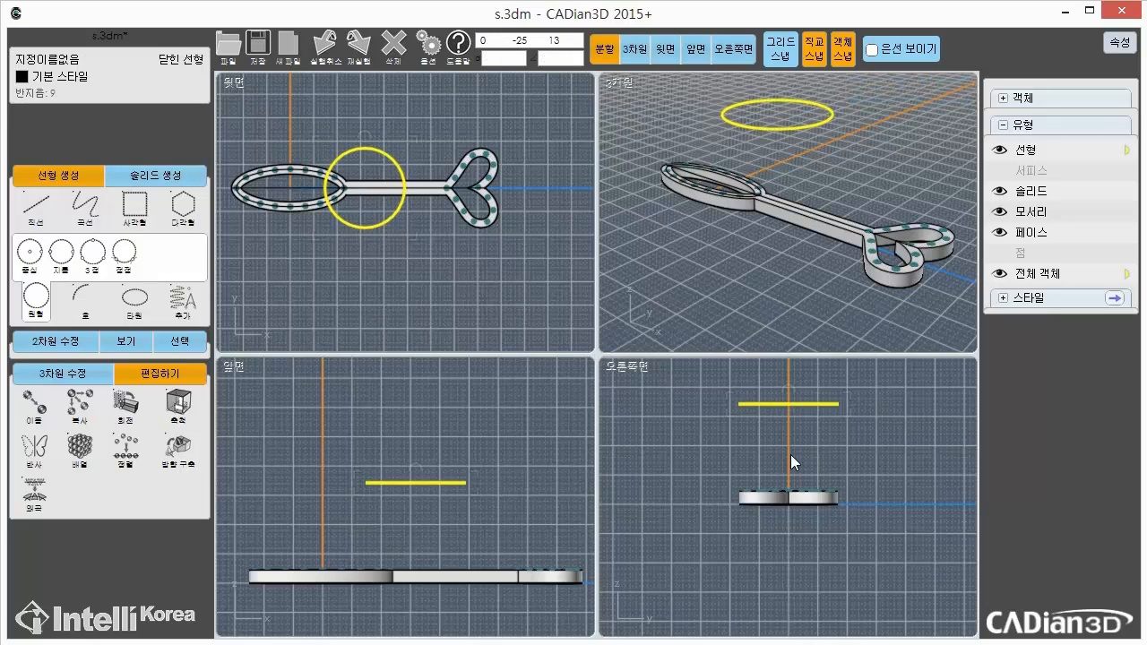
{"action": "left_click_drag", "start_coordinate": [788, 387], "coordinate": [722, 398]}
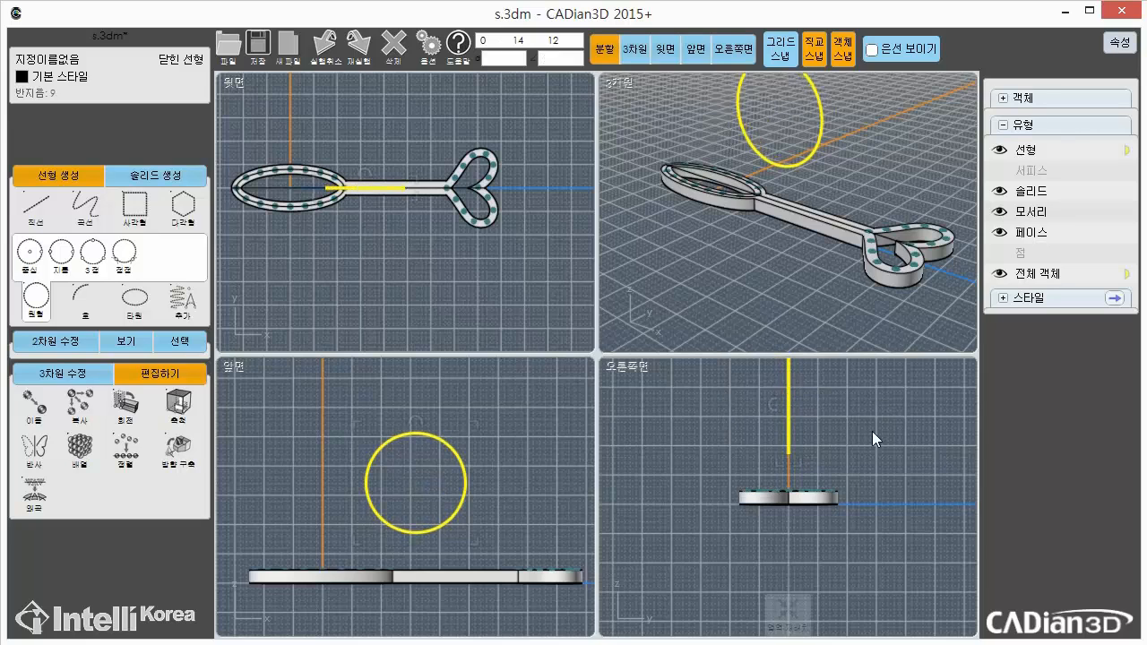
{"action": "left_click", "coordinate": [887, 416]}
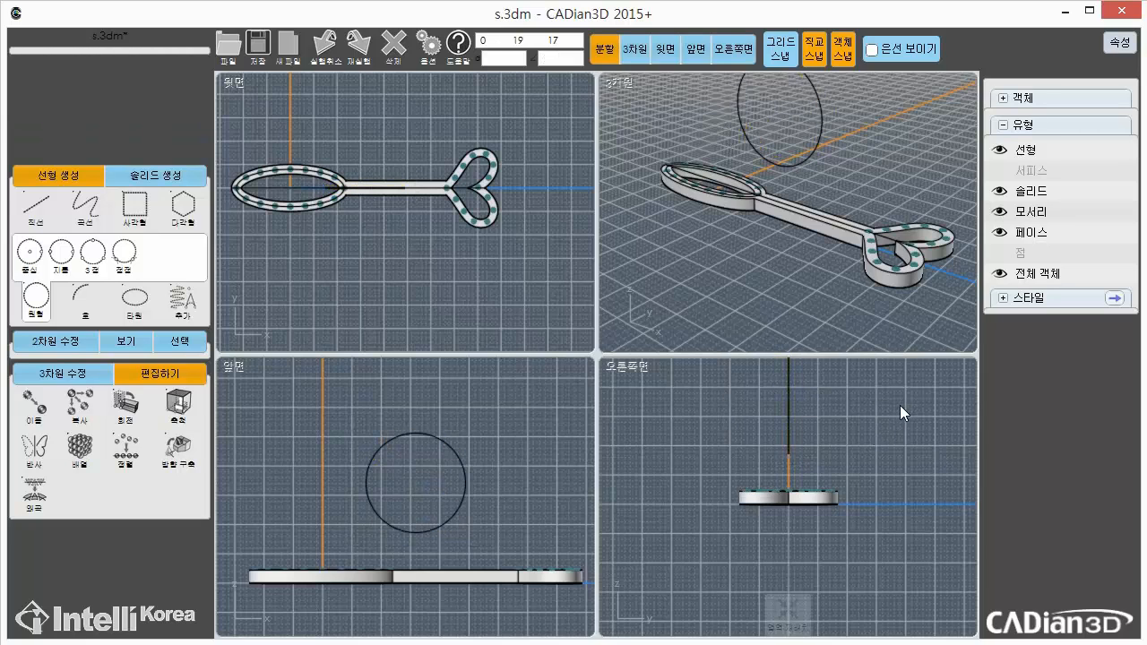
{"action": "left_click", "coordinate": [804, 334]}
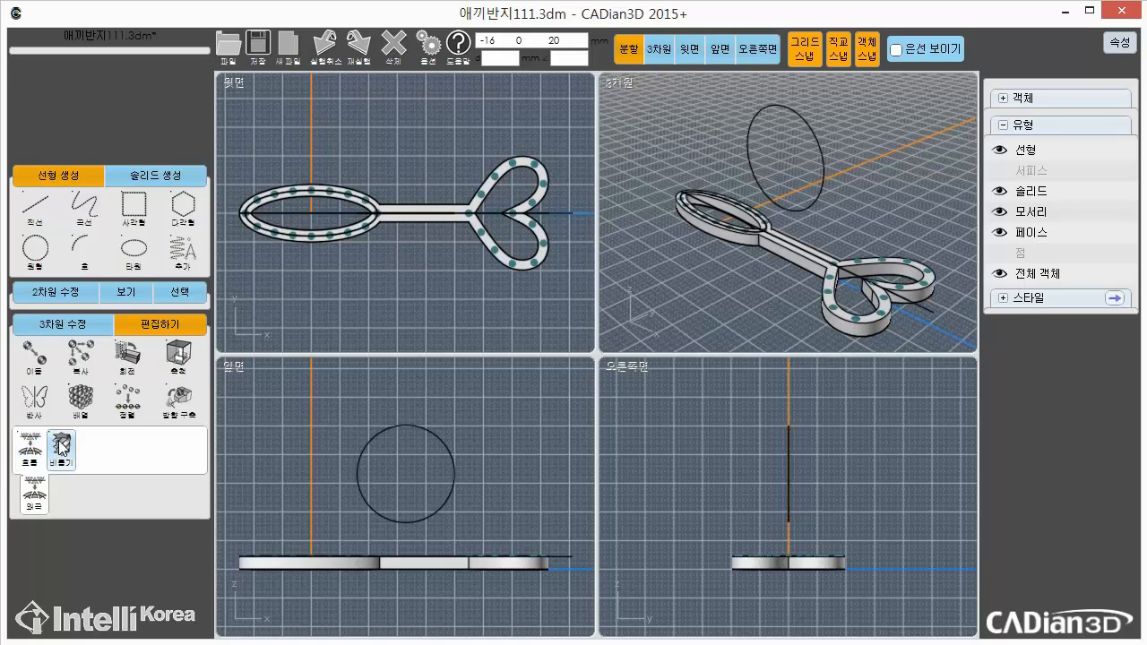
Start the Flow command, hide the curves, and choose the whole flat ring with its gems as the objects to flow
{"action": "left_click", "coordinate": [29, 445]}
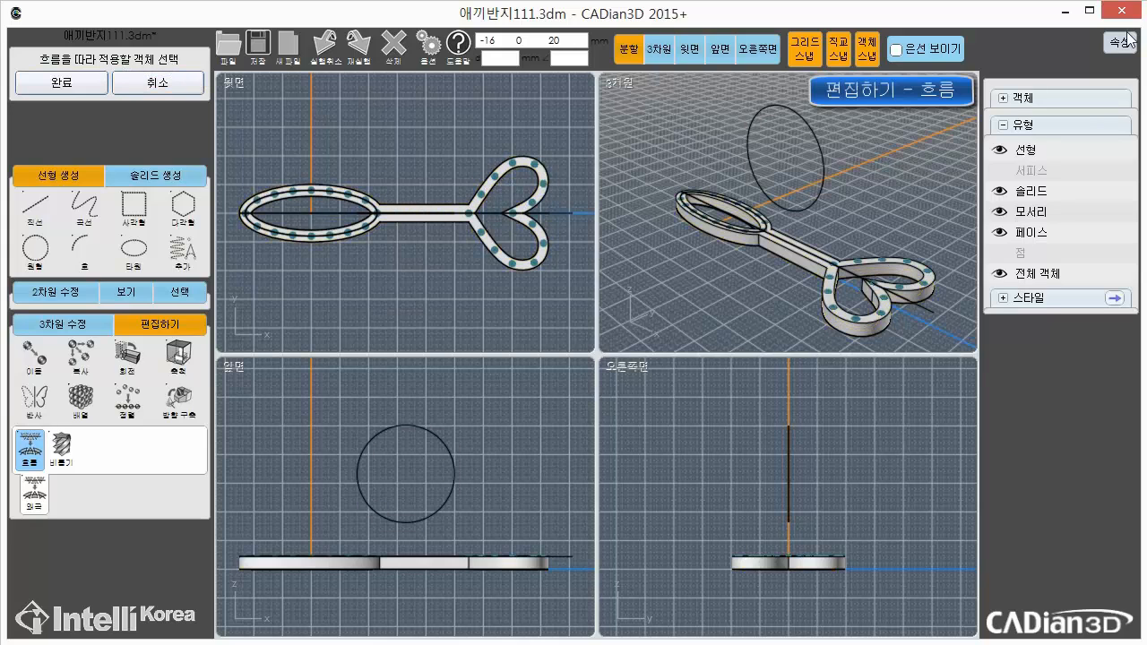
{"action": "left_click", "coordinate": [1001, 151]}
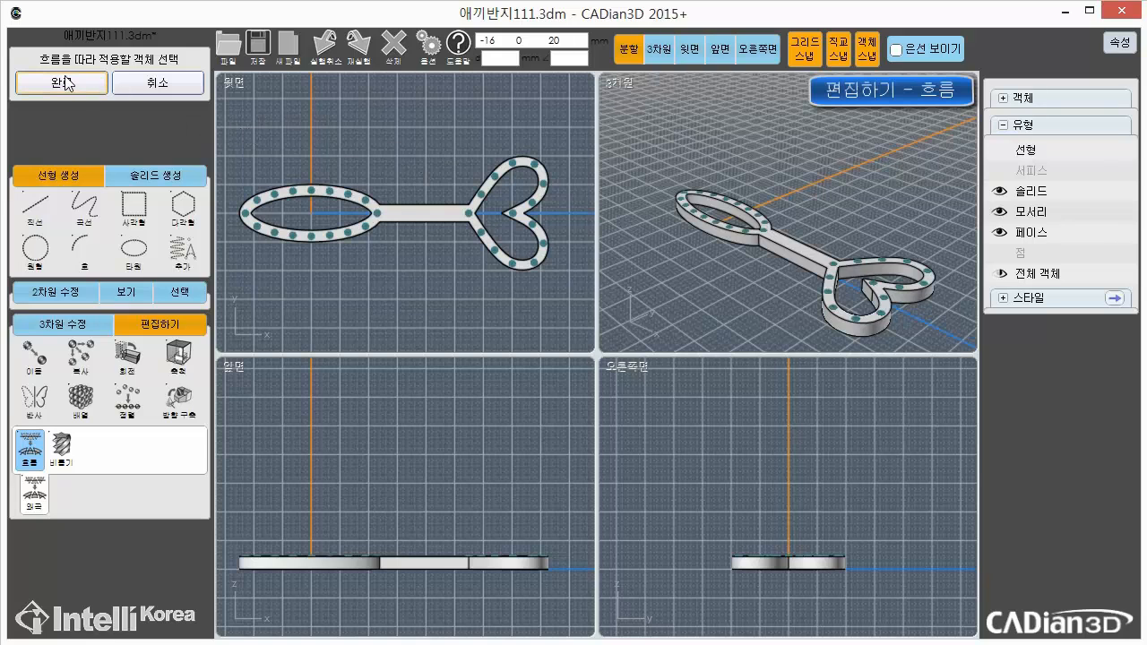
{"action": "left_click_drag", "start_coordinate": [256, 119], "coordinate": [623, 338]}
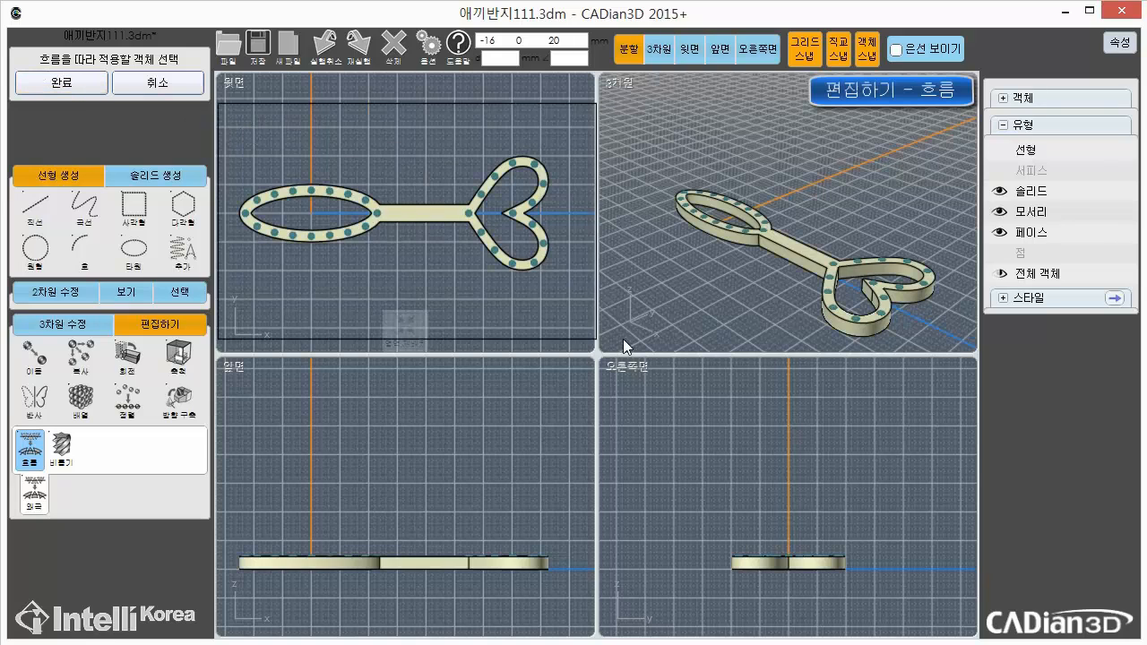
{"action": "left_click", "coordinate": [37, 86]}
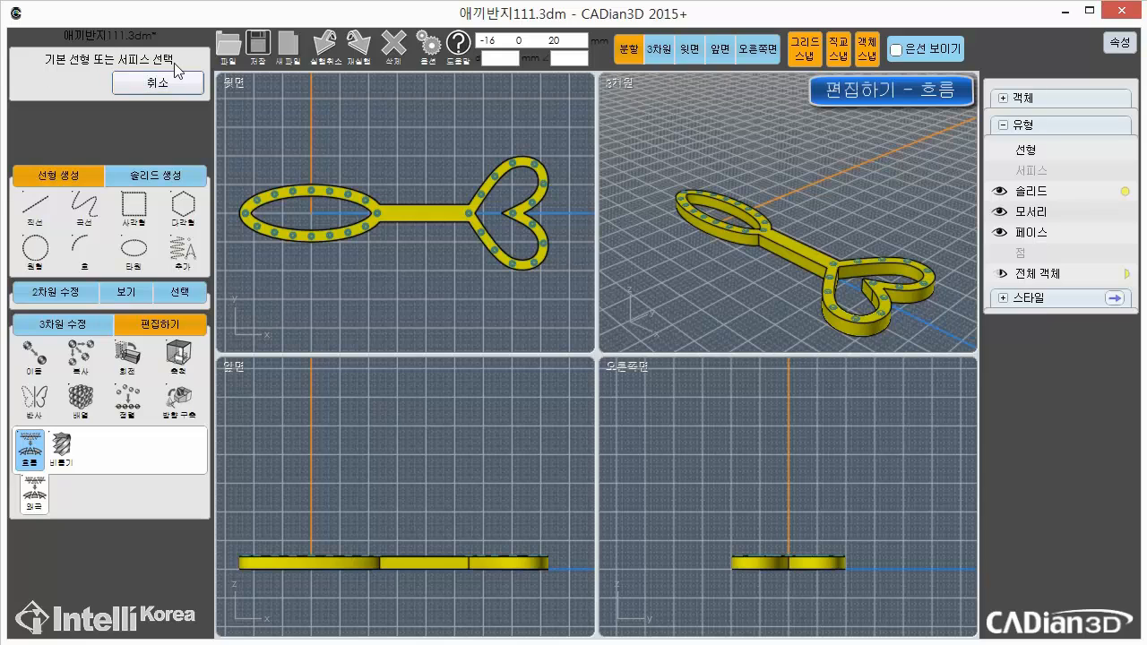
Show the curves again and choose the straight axis line as the flow's base and the upright circle as its target
{"action": "left_click", "coordinate": [1001, 150]}
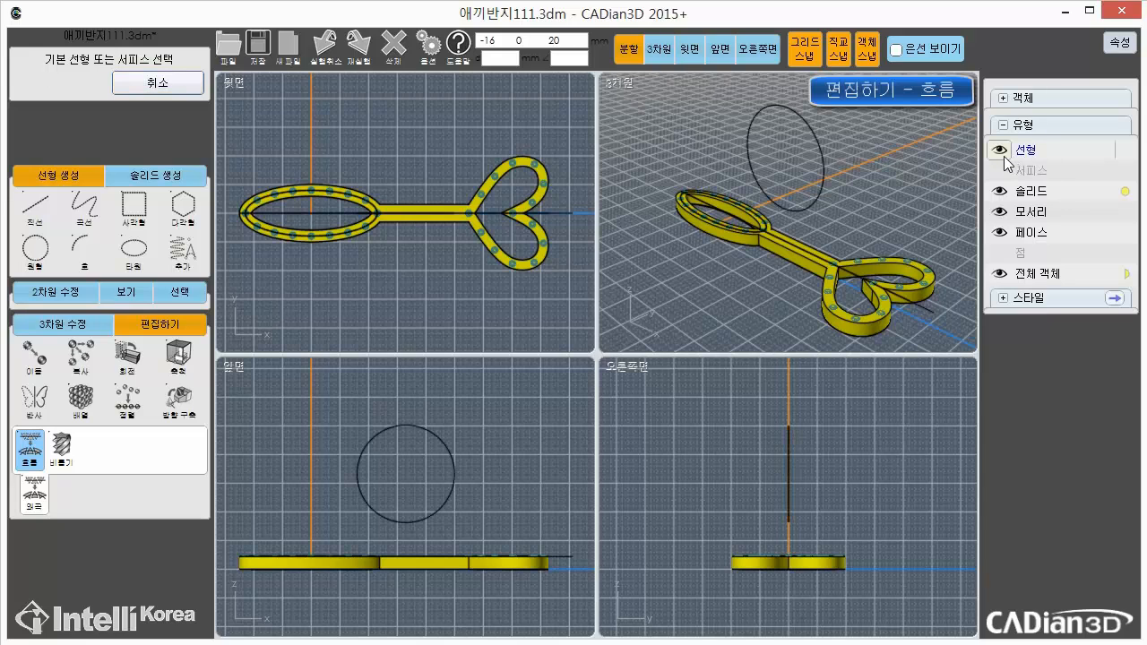
{"action": "left_click", "coordinate": [327, 216]}
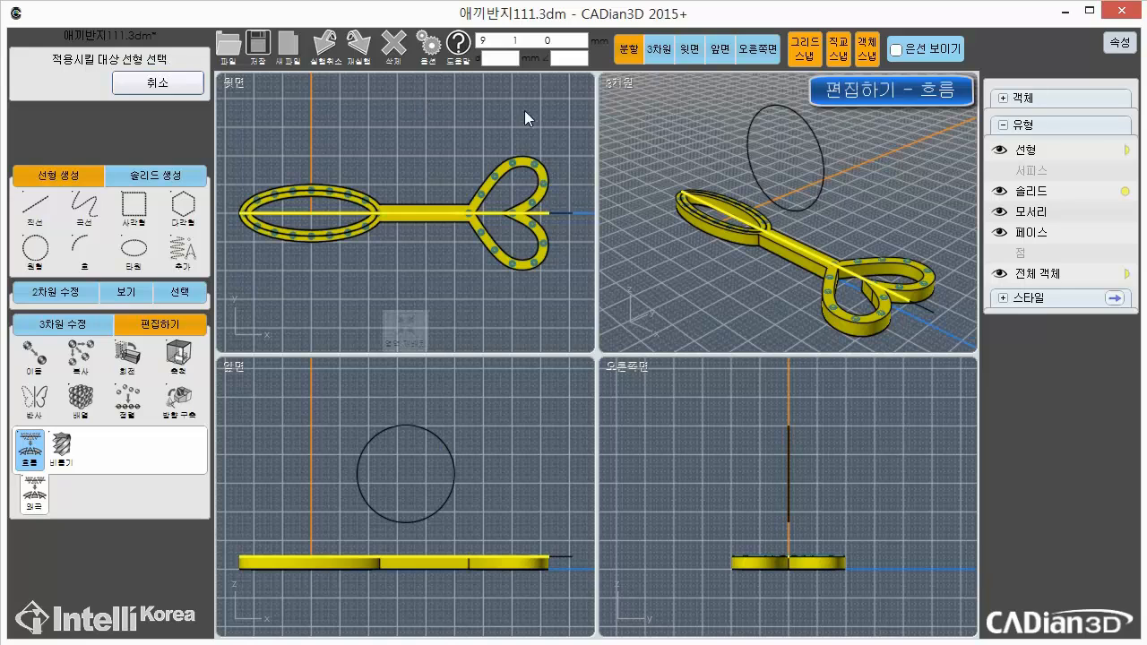
{"action": "left_click", "coordinate": [811, 125]}
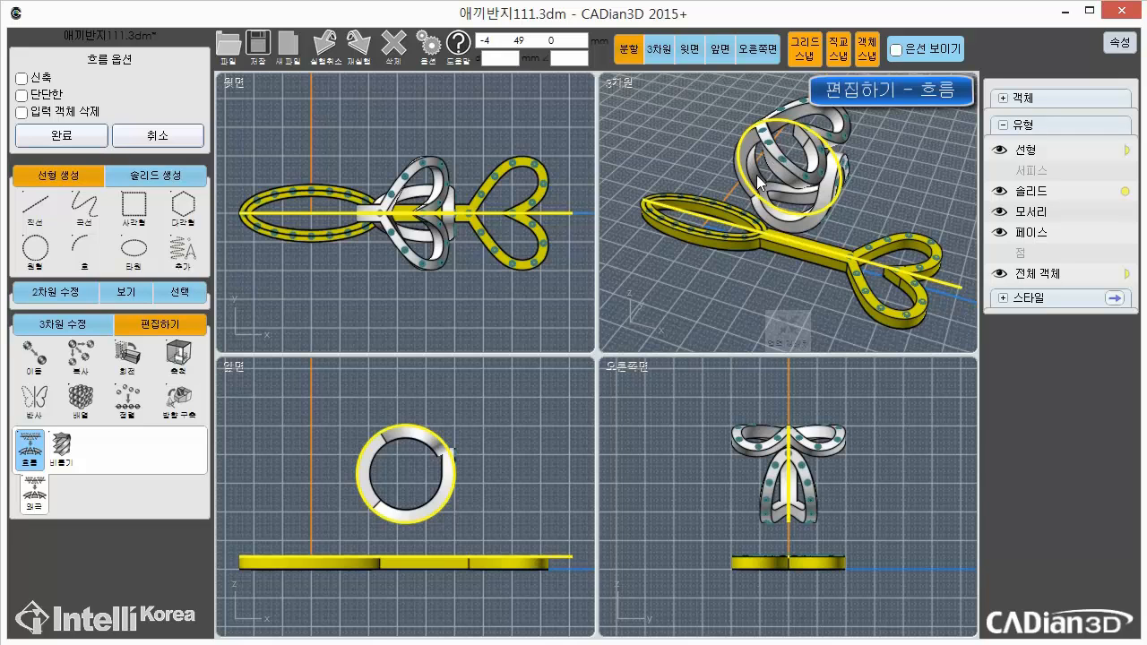
Complete the flow around the circle with the option to delete the input objects enabled
{"action": "right_click_drag", "start_coordinate": [811, 177], "coordinate": [649, 190]}
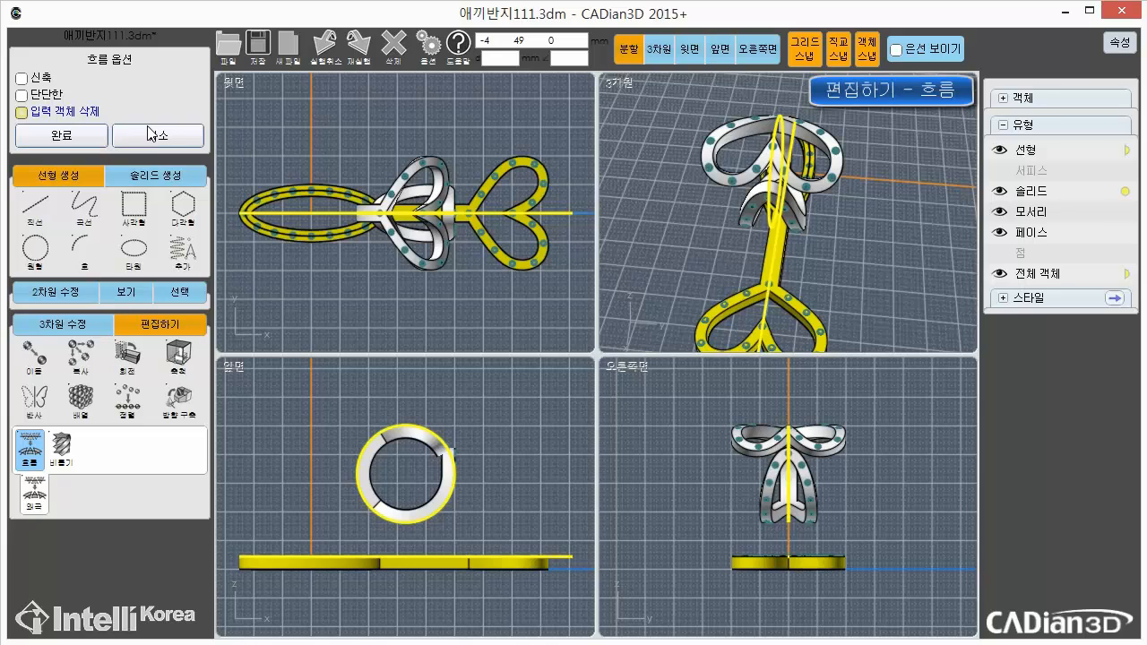
{"action": "left_click", "coordinate": [20, 112]}
{"action": "left_click", "coordinate": [59, 136]}
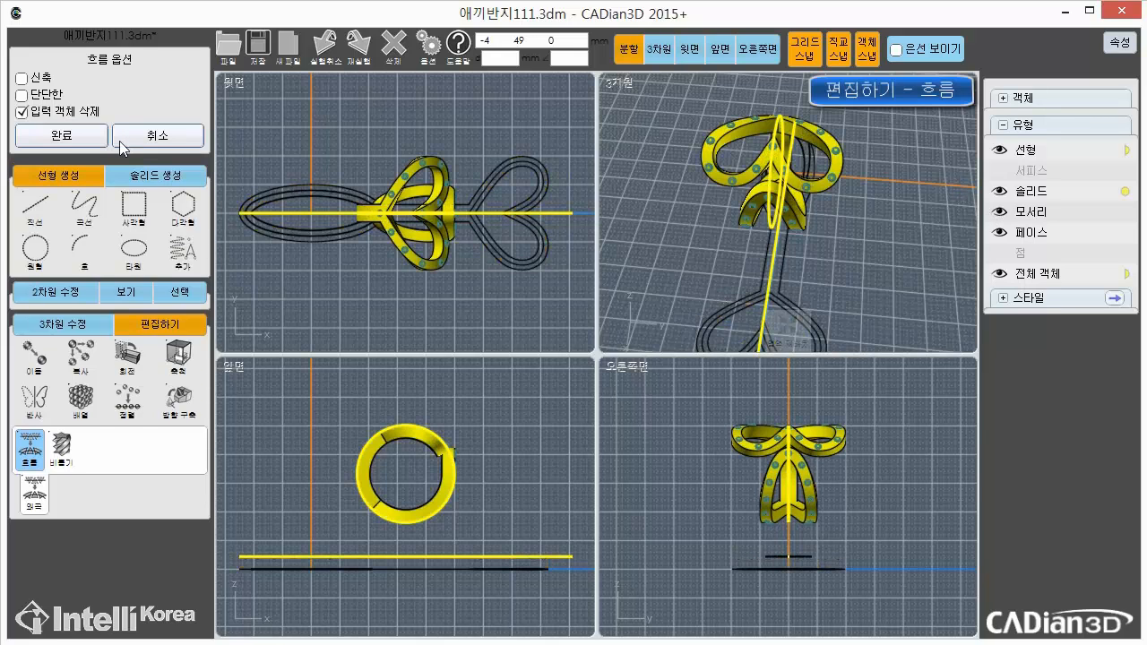
{"action": "left_click", "coordinate": [78, 146]}
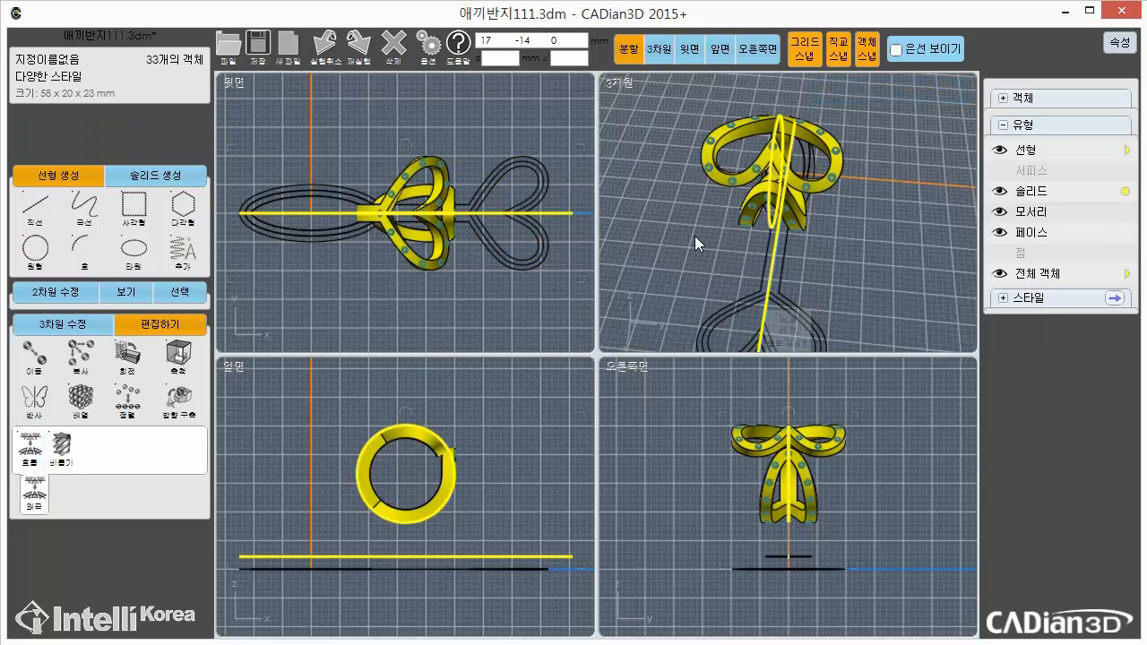
Delete all remaining construction curves and show the bent ring alone in the single 3D view
{"action": "right_click_drag", "start_coordinate": [695, 236], "coordinate": [873, 225]}
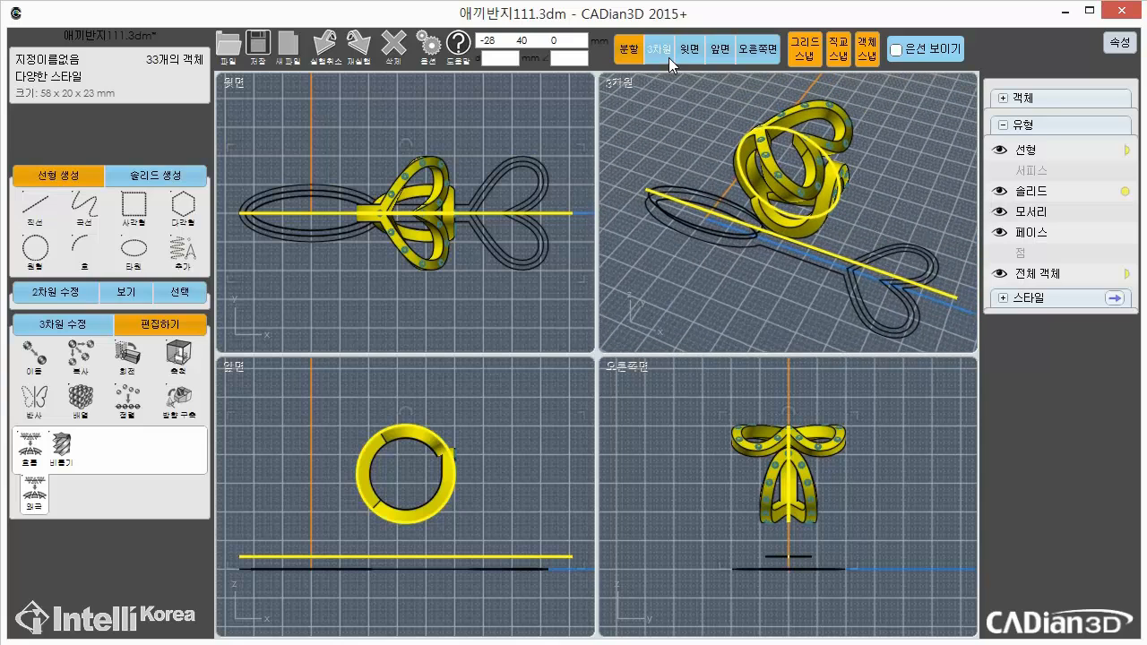
{"action": "left_click", "coordinate": [669, 134]}
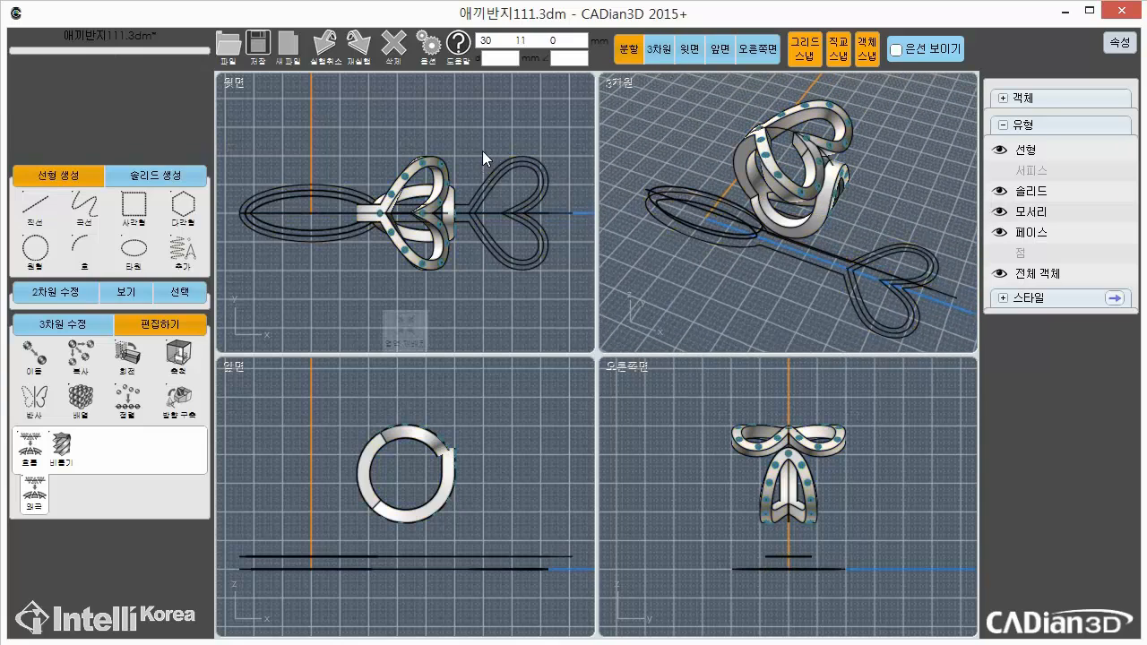
{"action": "left_click", "coordinate": [1123, 154]}
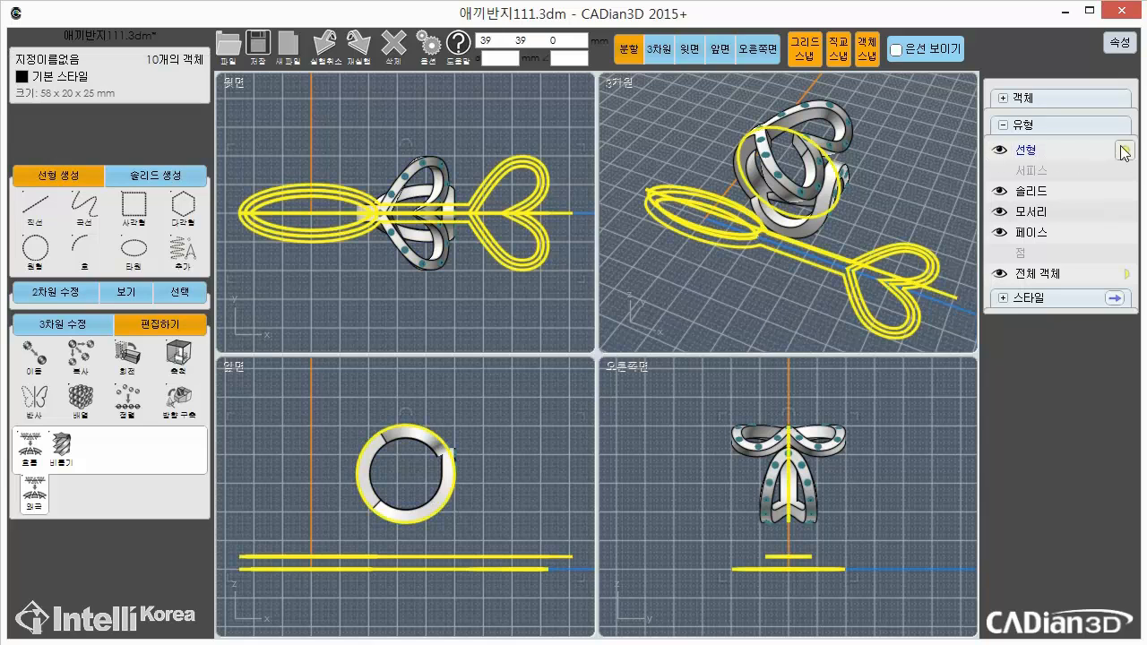
{"action": "left_click", "coordinate": [393, 45]}
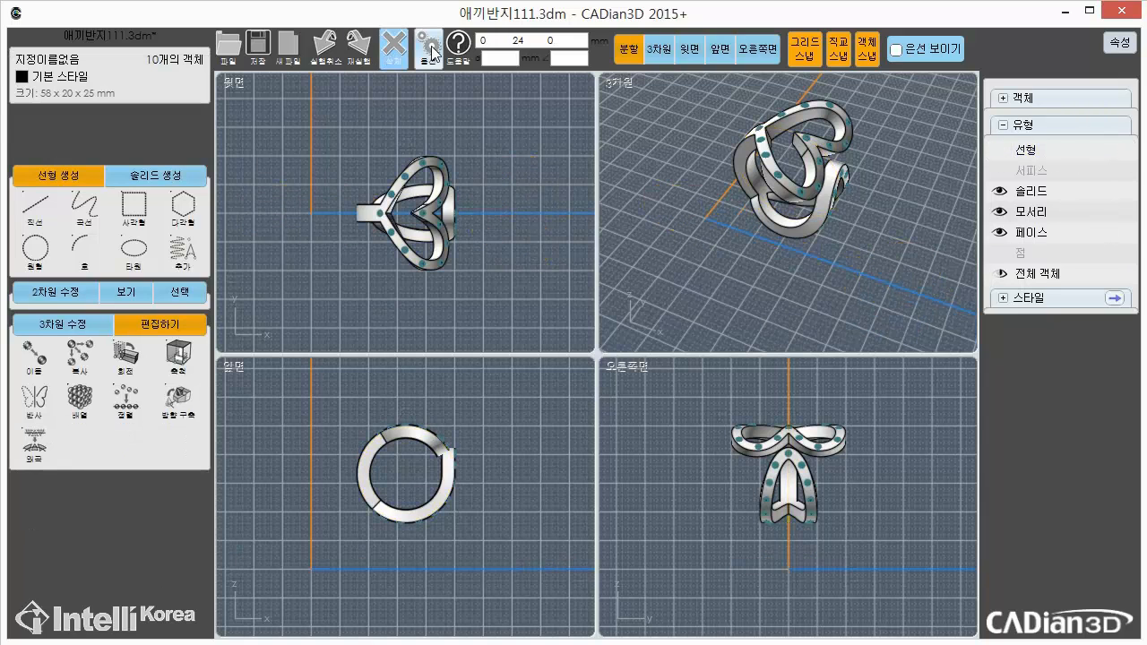
{"action": "left_click", "coordinate": [666, 56]}
{"action": "right_click_drag", "start_coordinate": [880, 204], "coordinate": [847, 246]}
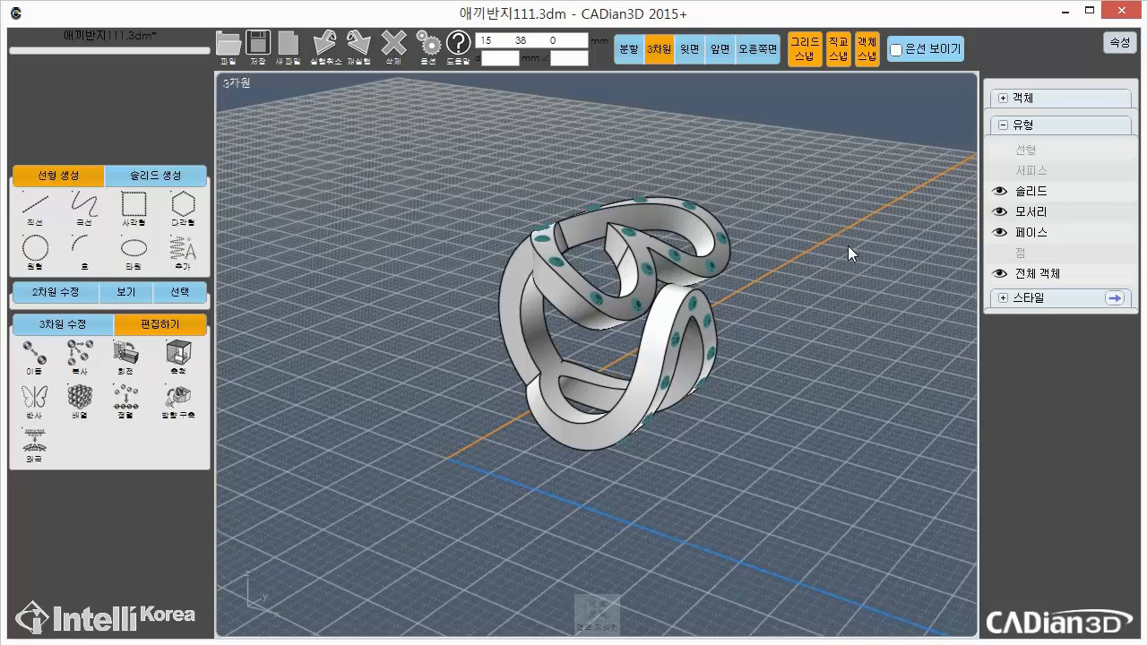